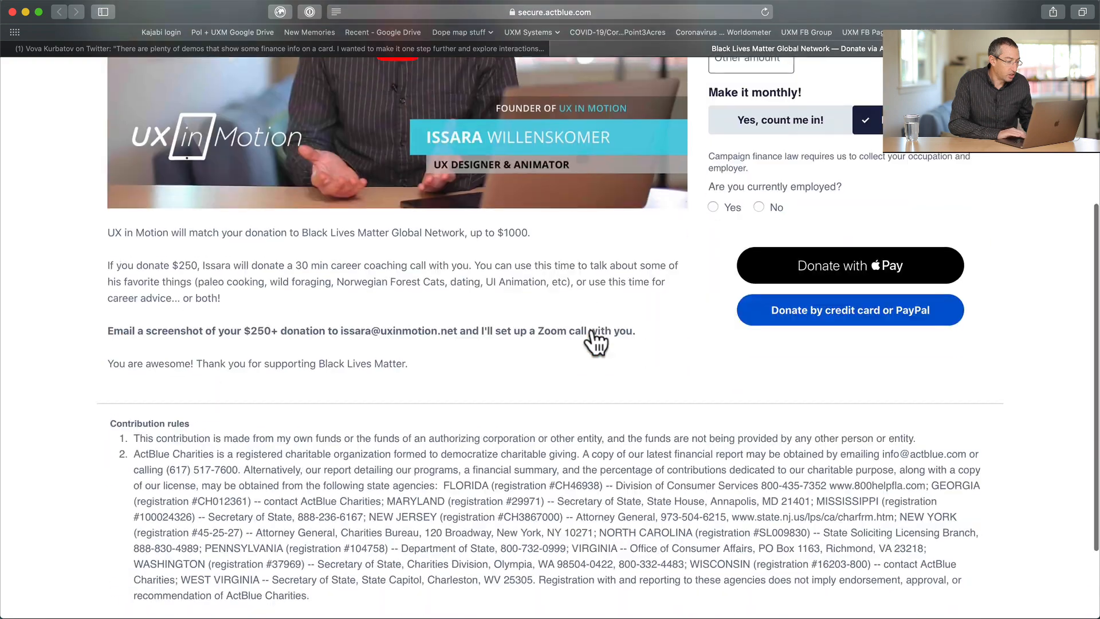
- Switch from the donation page to the Twitter thread and examine the augmented-reality card demo video
{"action": "scroll", "coordinate": [593, 338], "scroll_direction": "up", "scroll_amount": 5}
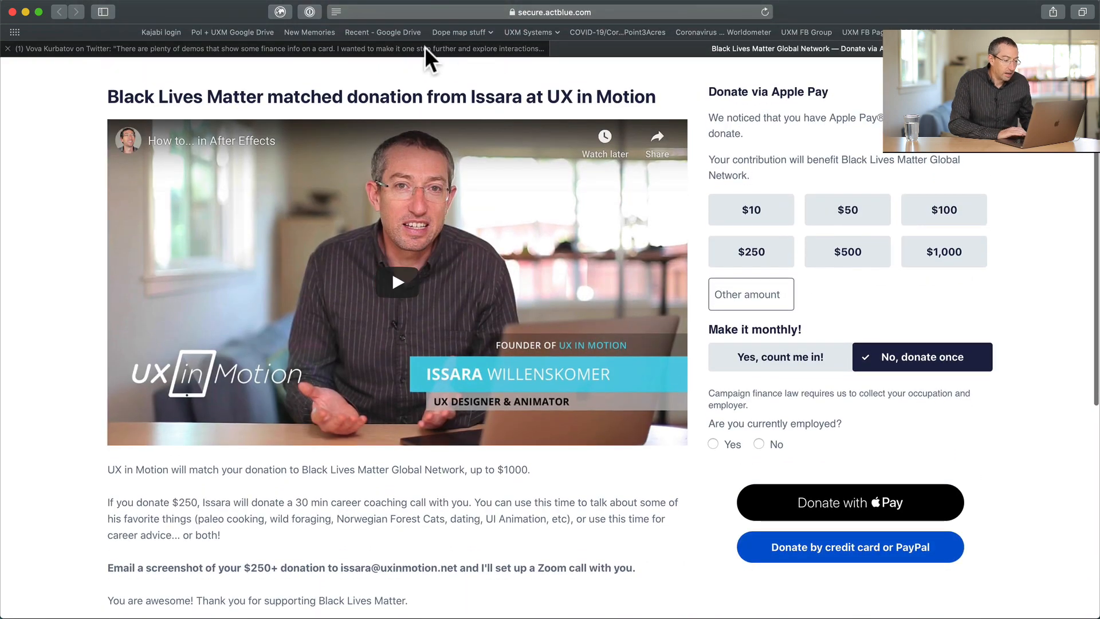
{"action": "left_click", "coordinate": [424, 48]}
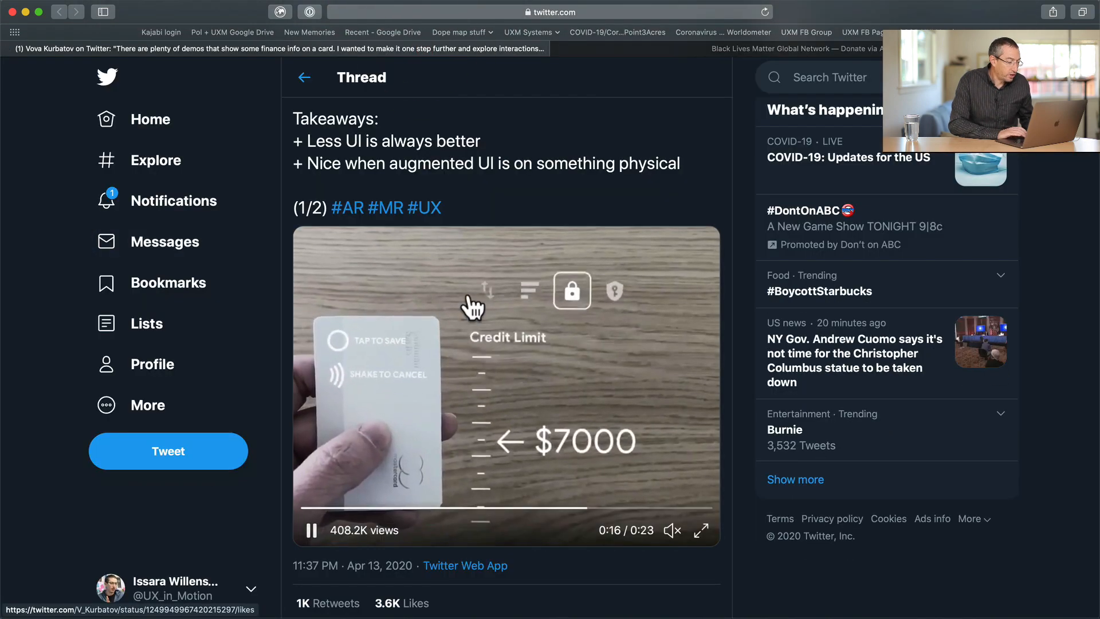
{"action": "scroll", "coordinate": [255, 503], "scroll_direction": "down", "scroll_amount": 1}
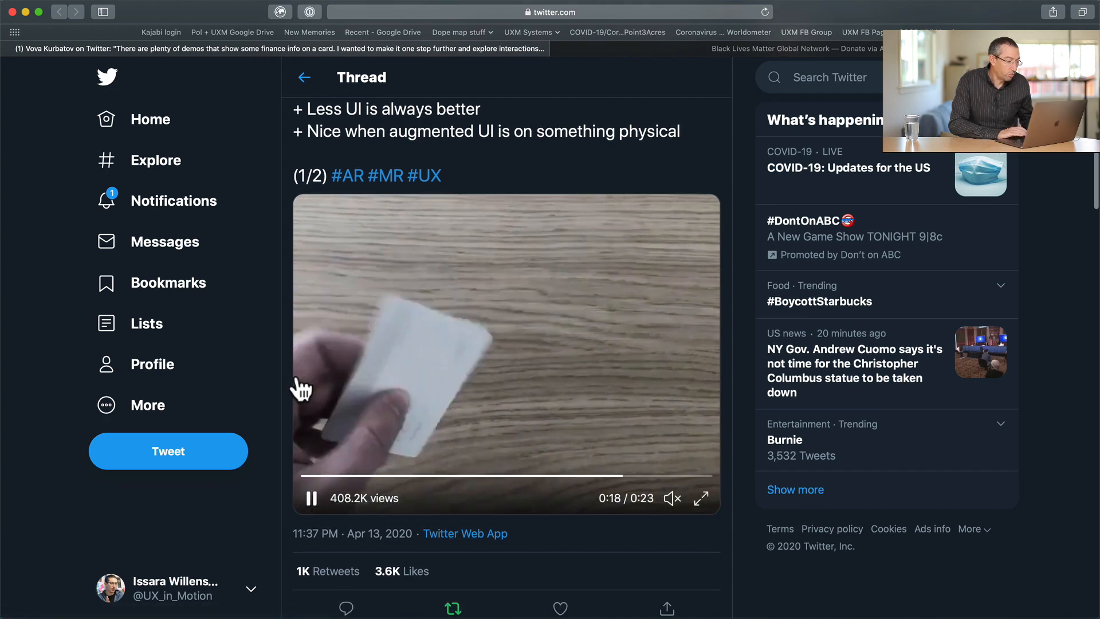
{"action": "scroll", "coordinate": [252, 507], "scroll_direction": "up", "scroll_amount": 5}
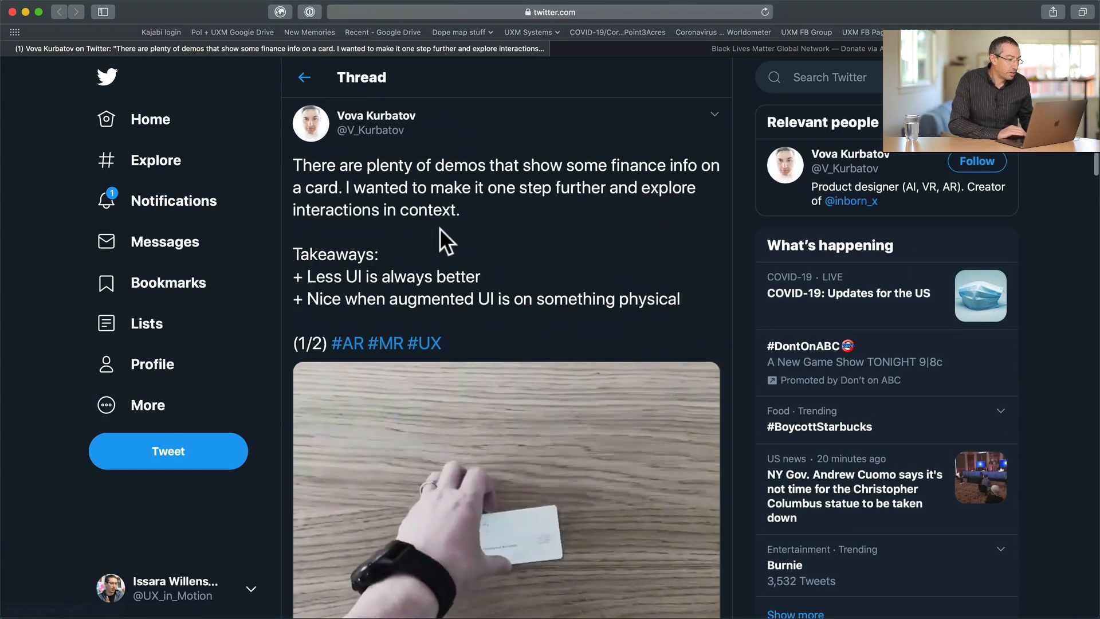
{"action": "scroll", "coordinate": [445, 240], "scroll_direction": "down", "scroll_amount": 4}
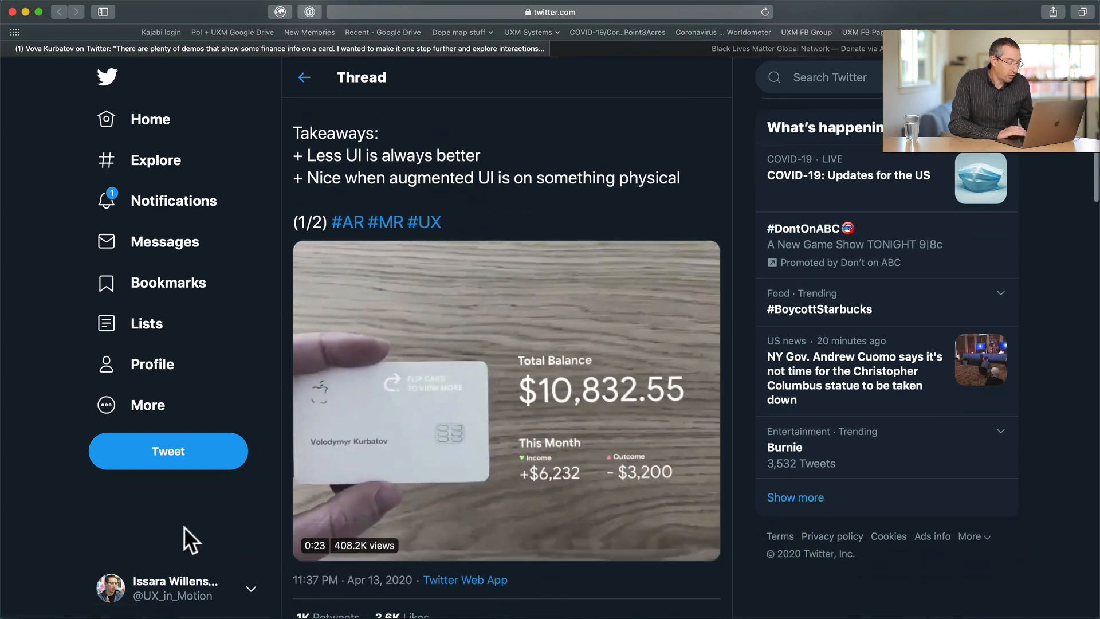
{"action": "scroll", "coordinate": [192, 528], "scroll_direction": "down", "scroll_amount": 1}
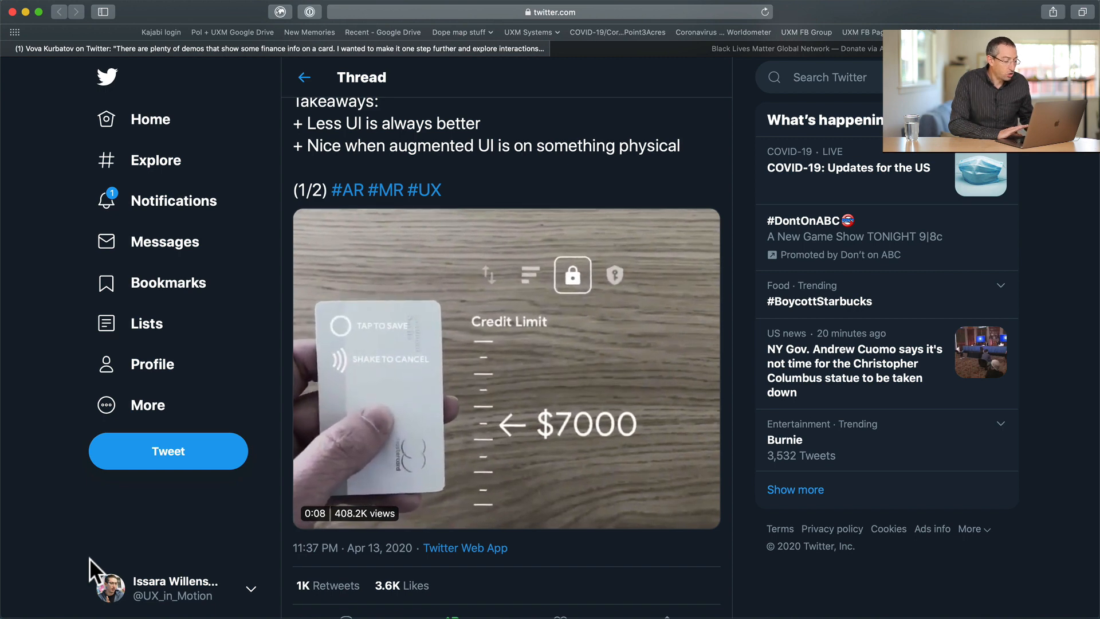
- Switch to Finder with other apps hidden and open a repositioned, widened window on the UXM BLM AR Tutorial folder
{"action": "key", "text": "super+Tab"}
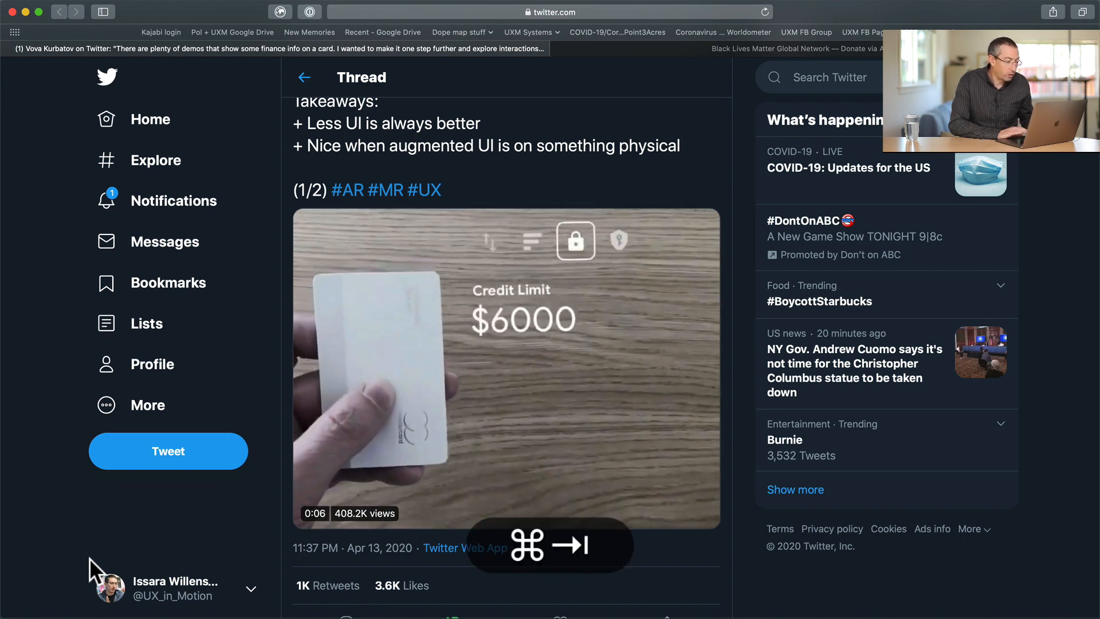
{"action": "key", "text": "alt+super+h"}
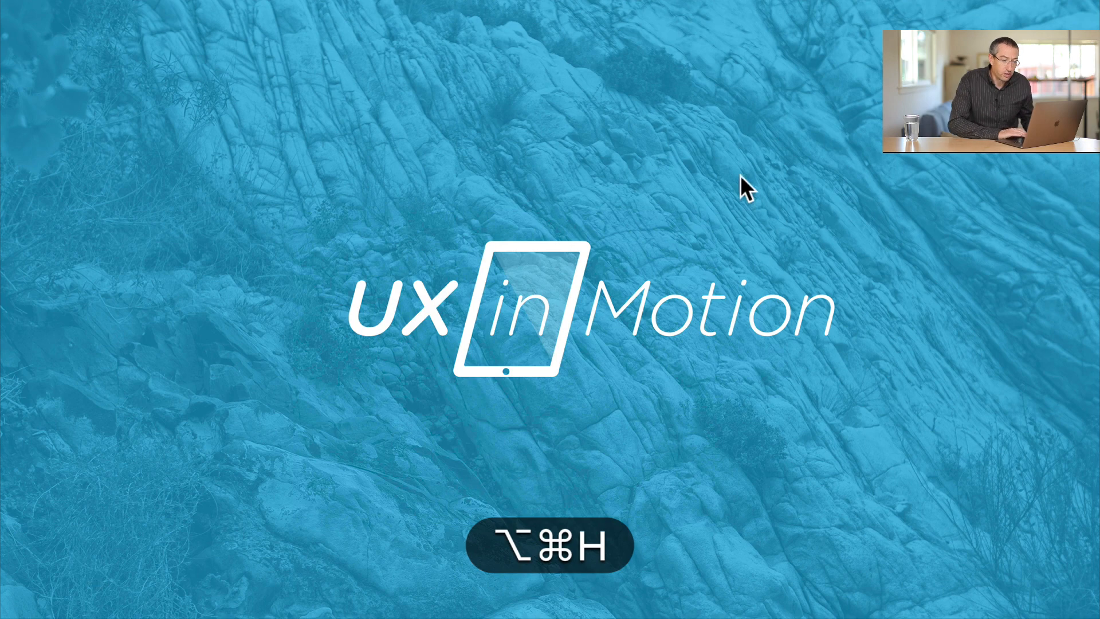
{"action": "key", "text": "super+n"}
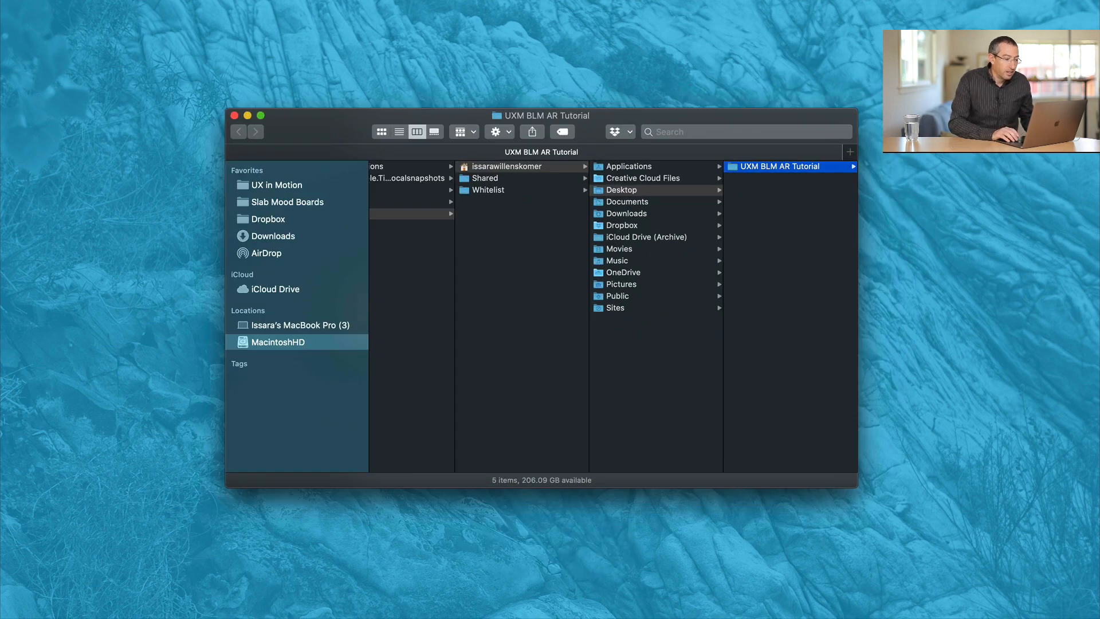
{"action": "left_click_drag", "start_coordinate": [712, 110], "coordinate": [582, 94]}
{"action": "left_click_drag", "start_coordinate": [730, 183], "coordinate": [955, 214]}
- Move the Adobe After Effects Auto-Save folder in the tutorial folder to the trash
{"action": "left_click", "coordinate": [802, 161]}
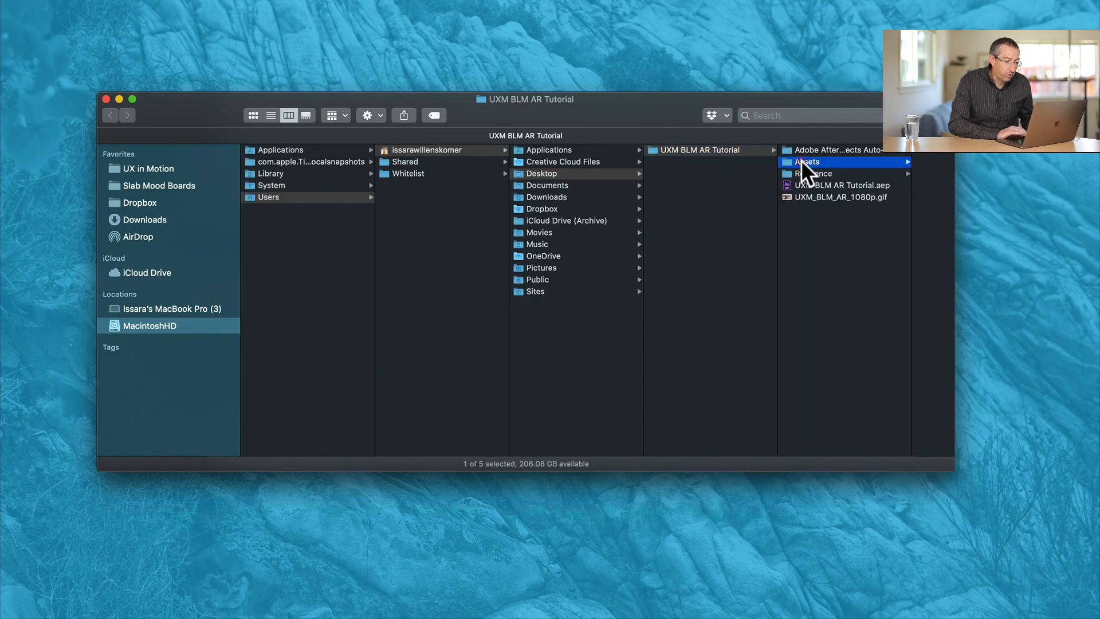
{"action": "key", "text": "Up"}
{"action": "key", "text": "super+BackSpace"}
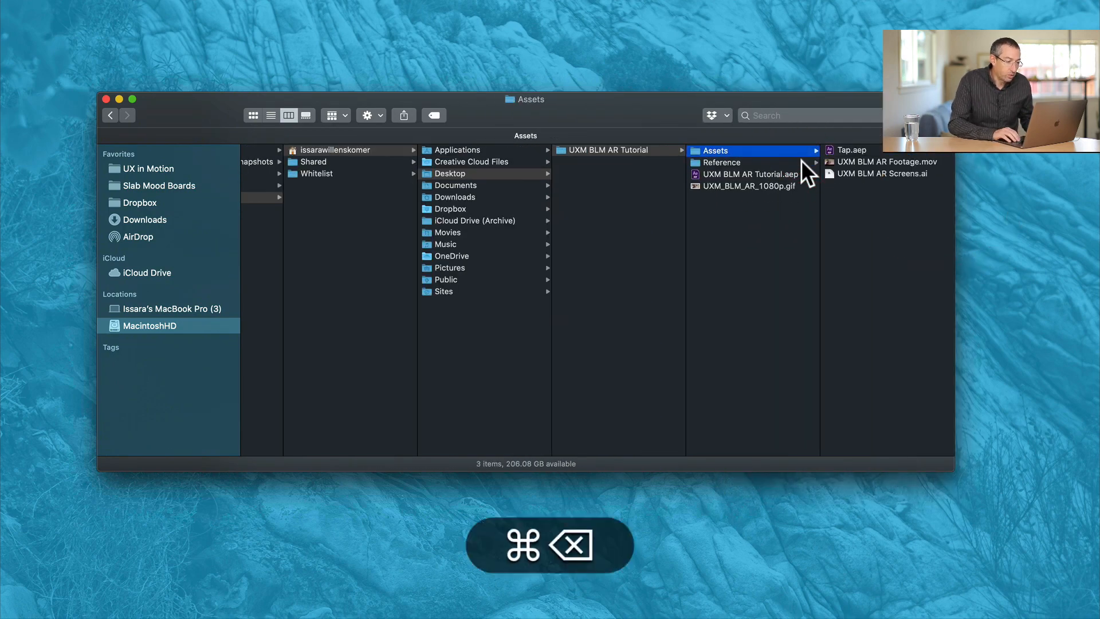
- Preview UXM BLM AR Footage.mov from the Assets folder, play through part of it and close it
{"action": "key", "text": "super+Right"}
{"action": "key", "text": "Right"}
{"action": "key", "text": "Down"}
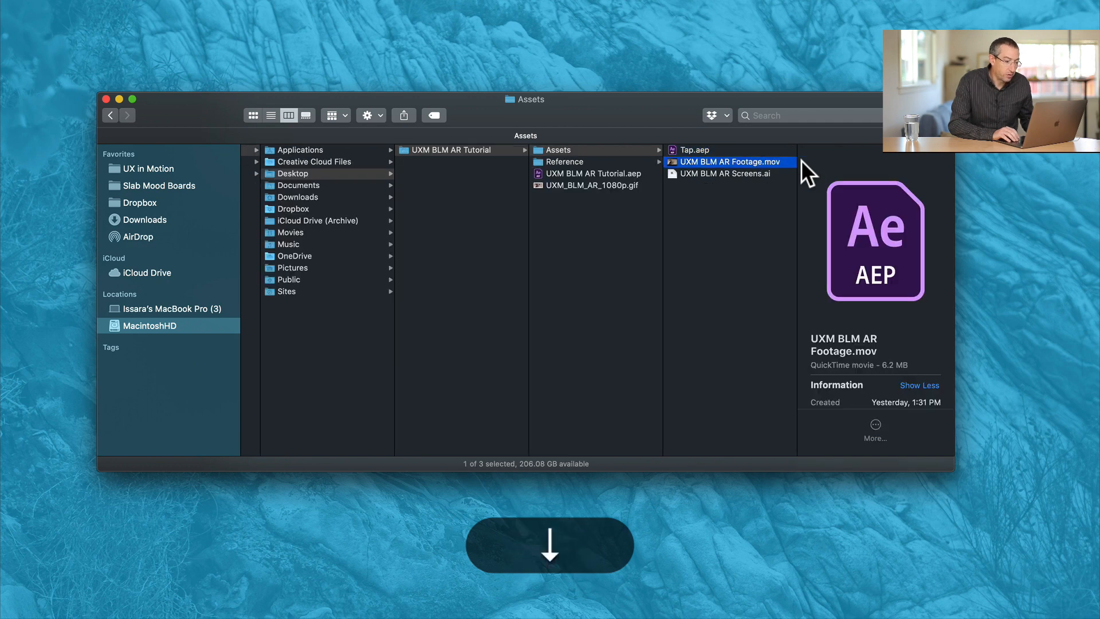
{"action": "key", "text": "space"}
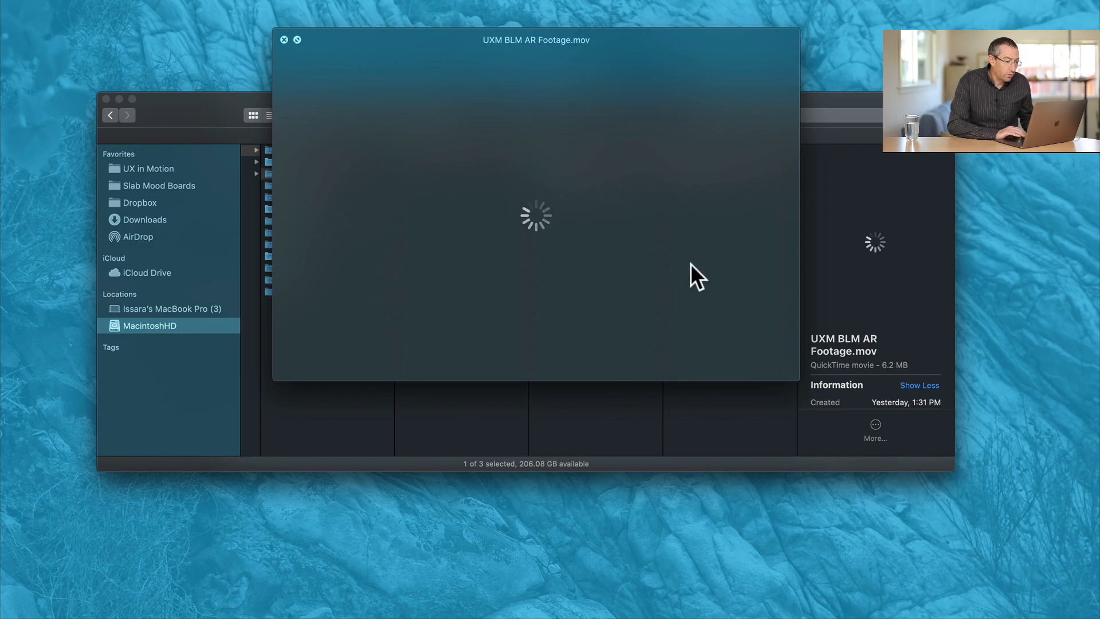
{"action": "key", "text": "super+Down"}
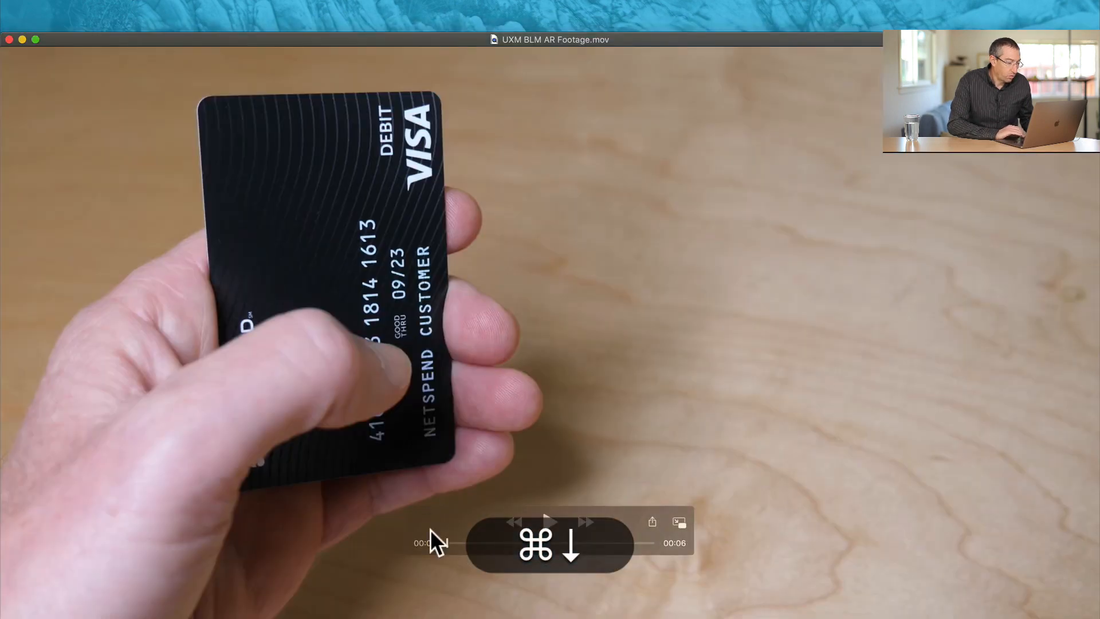
{"action": "left_click_drag", "start_coordinate": [446, 542], "coordinate": [486, 535]}
{"action": "key", "text": "super+w"}
- Look over UXM BLM AR Screens.ai, the 1080p GIF, the tutorial project file and the contents of the Reference folder
{"action": "left_click", "coordinate": [703, 173]}
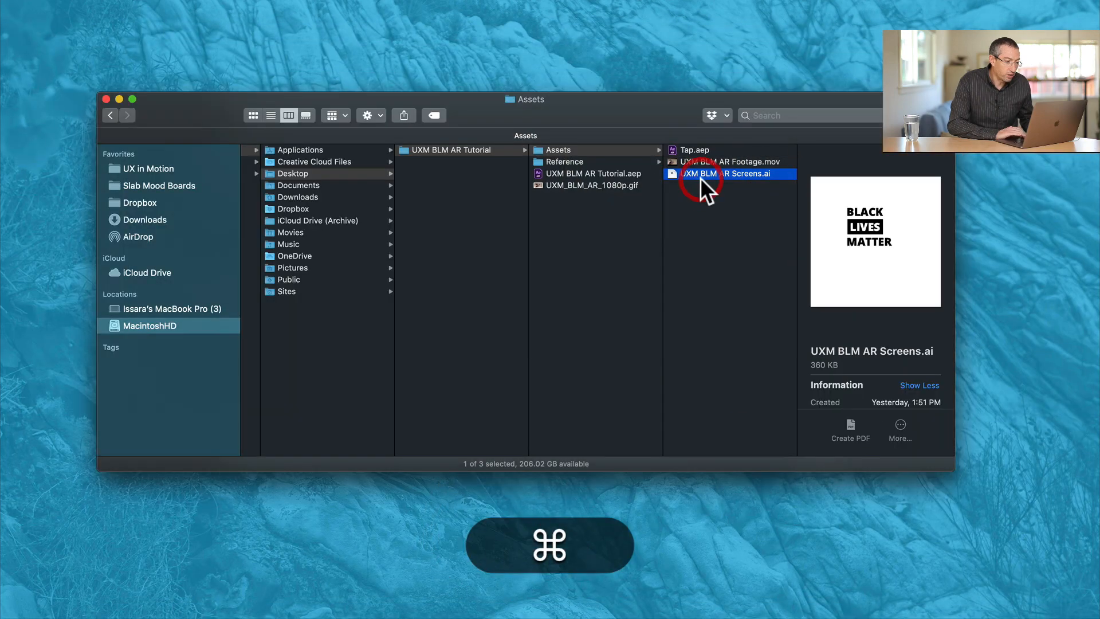
{"action": "left_click", "coordinate": [585, 182]}
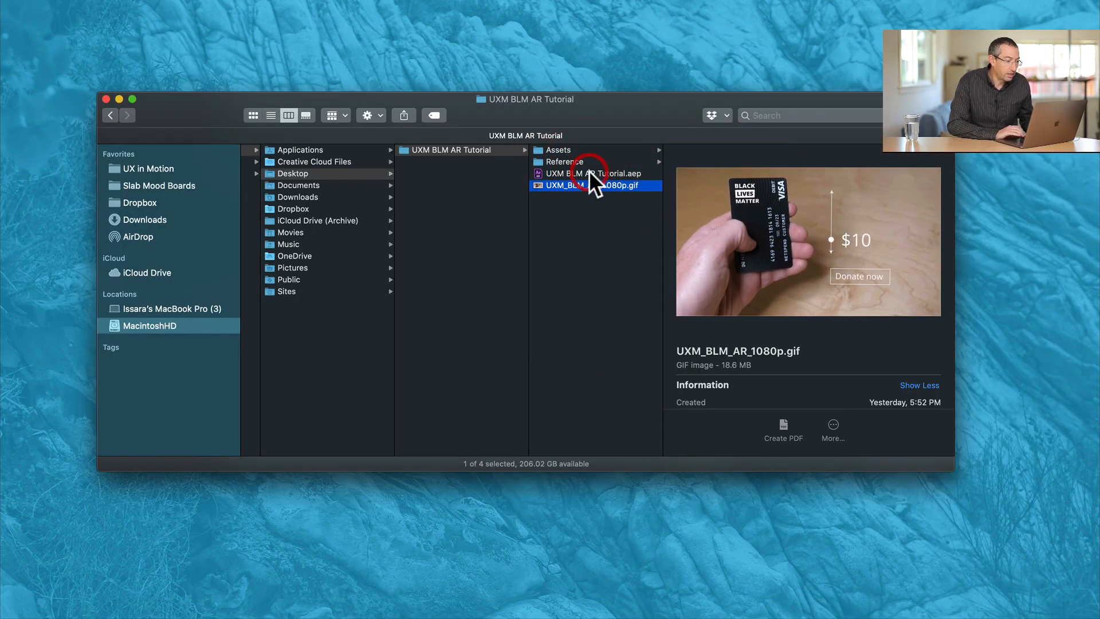
{"action": "left_click", "coordinate": [589, 171]}
{"action": "left_click", "coordinate": [552, 161]}
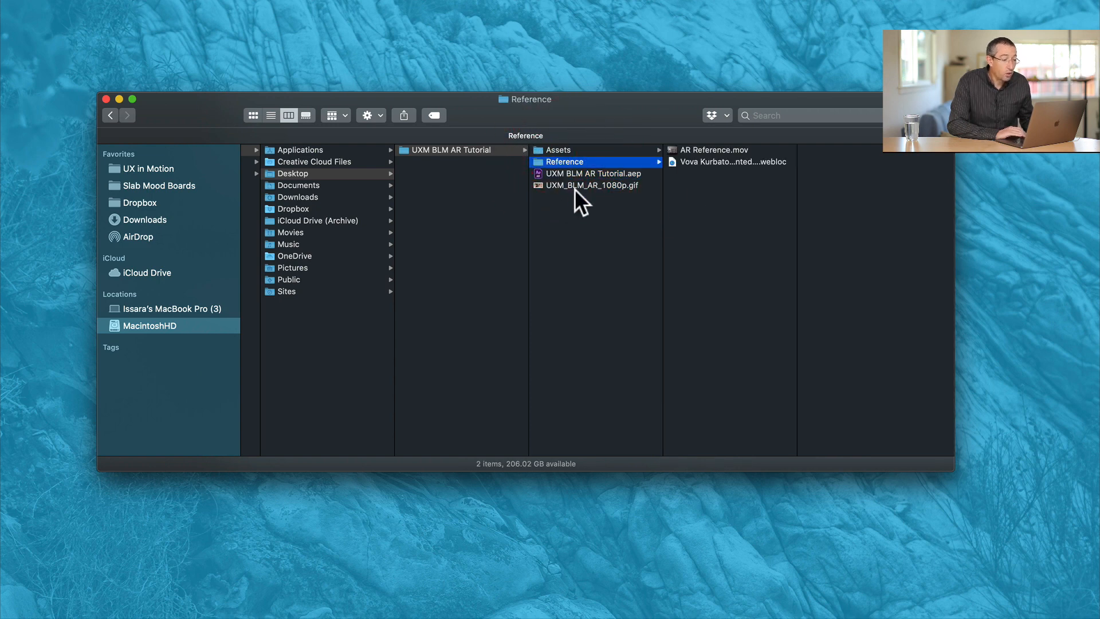
{"action": "left_click", "coordinate": [686, 148]}
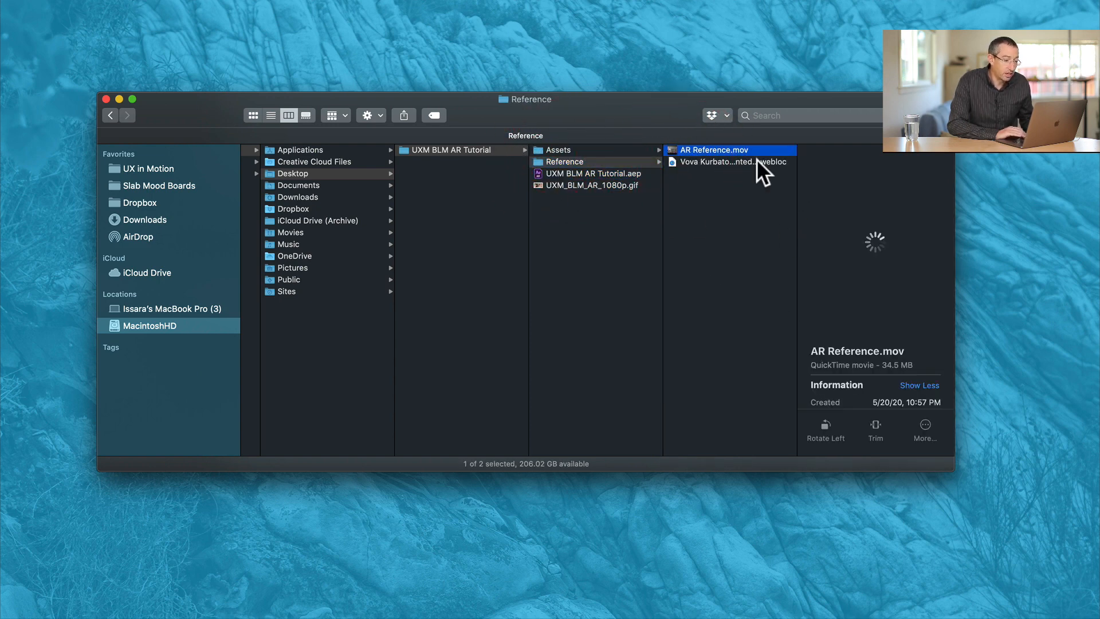
{"action": "left_click", "coordinate": [698, 160]}
{"action": "left_click", "coordinate": [704, 194]}
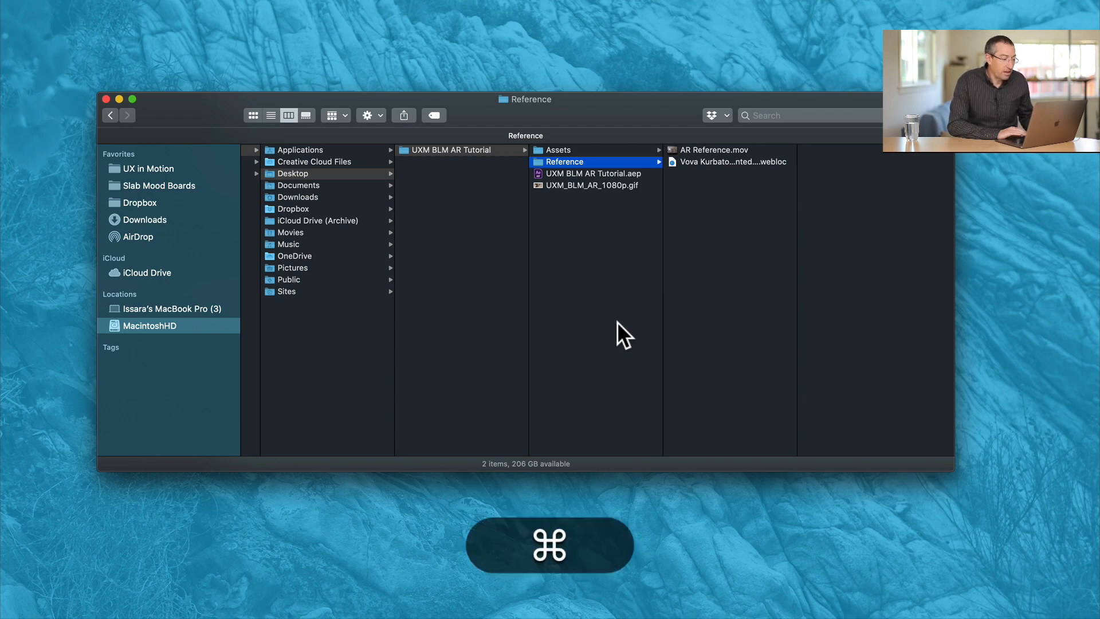
- Switch to After Effects and review the finished UXM BLM AR 1080p composition's animation and layers
{"action": "key", "text": "super+Tab"}
{"action": "left_click", "coordinate": [620, 338]}
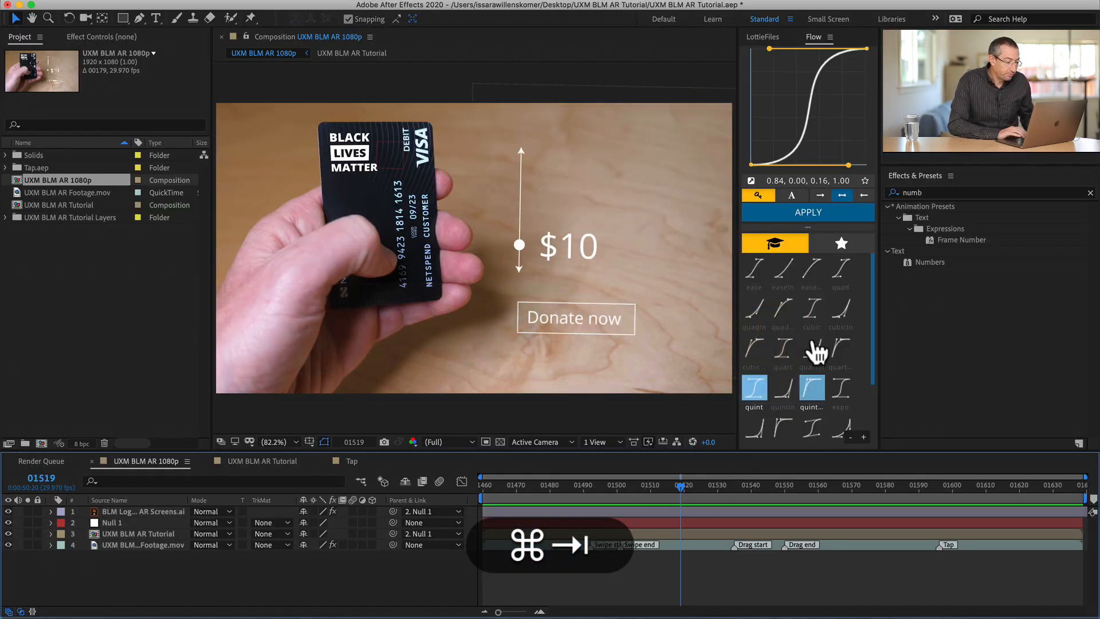
{"action": "left_click_drag", "start_coordinate": [499, 483], "coordinate": [655, 499]}
{"action": "key", "text": "super+a"}
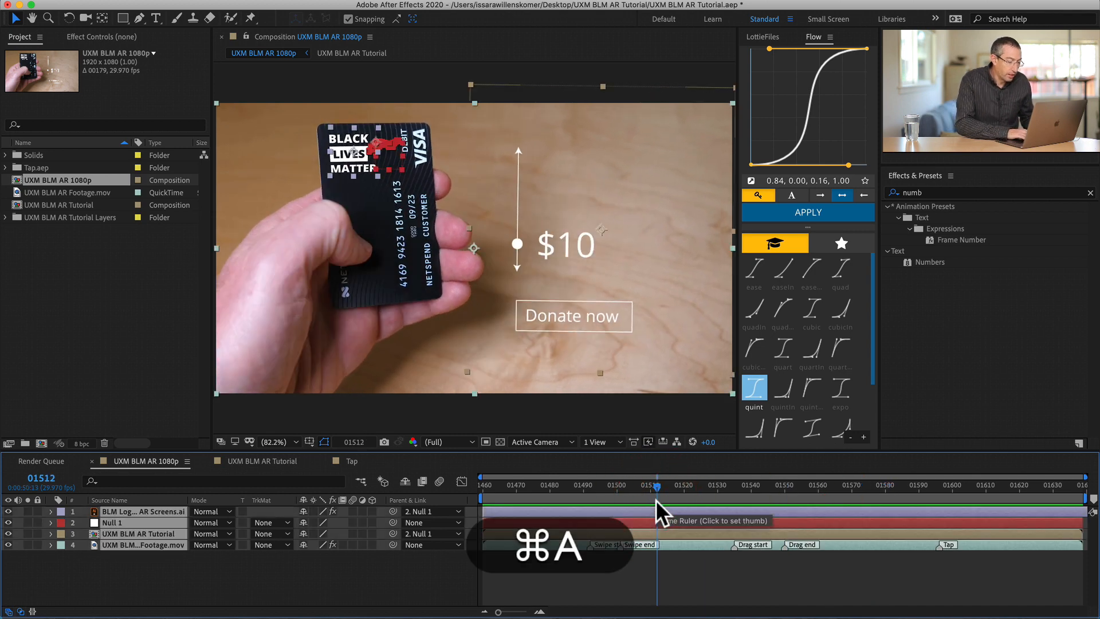
{"action": "left_click", "coordinate": [544, 571]}
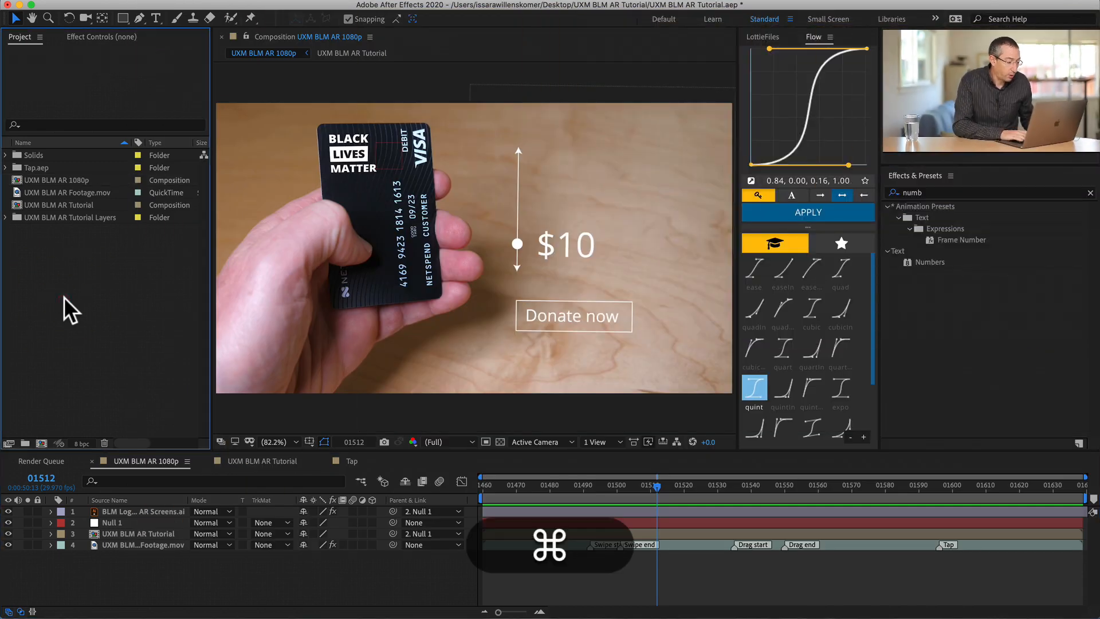
- Close the finished project without saving, leaving an empty untitled project
{"action": "key", "text": "super+o"}
{"action": "key", "text": "super+d"}
{"action": "key", "text": "Escape"}
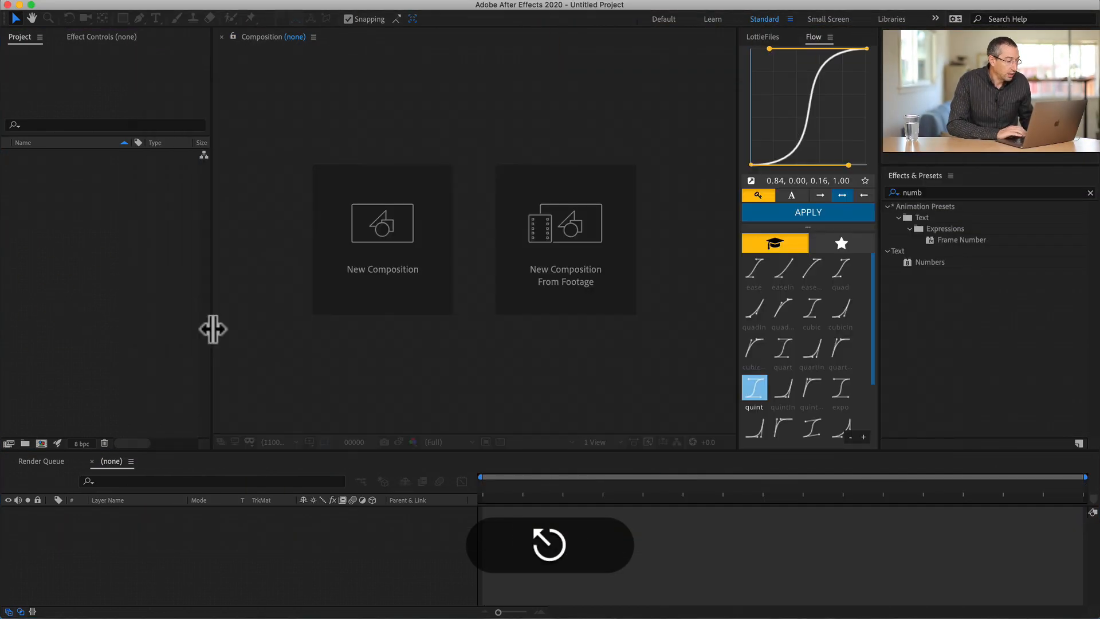
- Import UXM BLM AR Footage.mov from the Assets folder, create a composition from it and scrub through its opening frames
{"action": "left_click", "coordinate": [65, 233]}
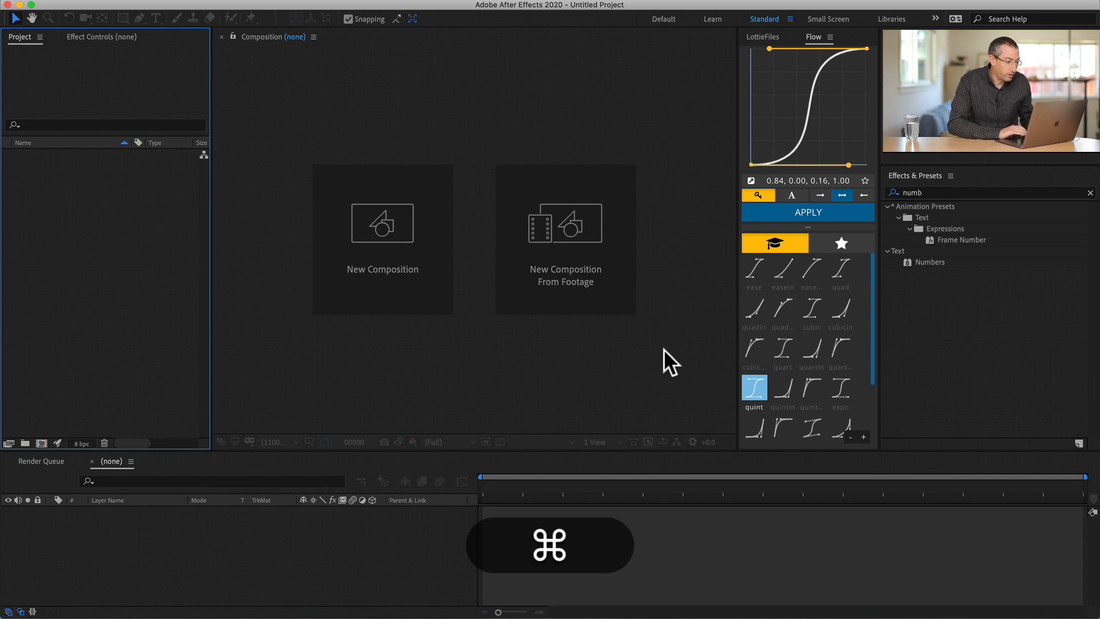
{"action": "key", "text": "super+i"}
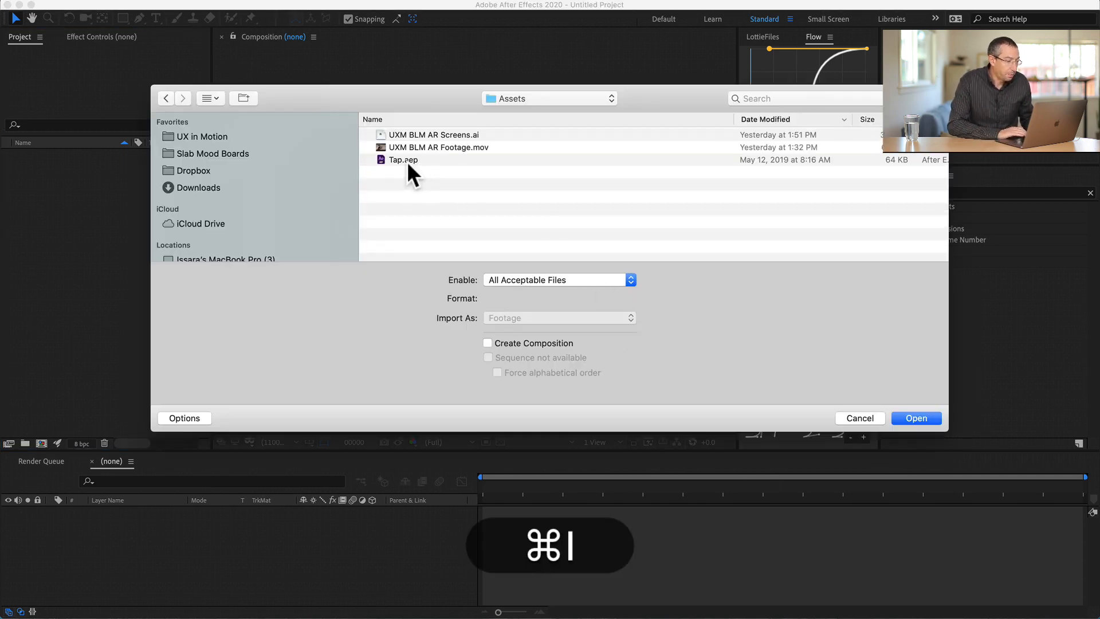
{"action": "left_click", "coordinate": [417, 147]}
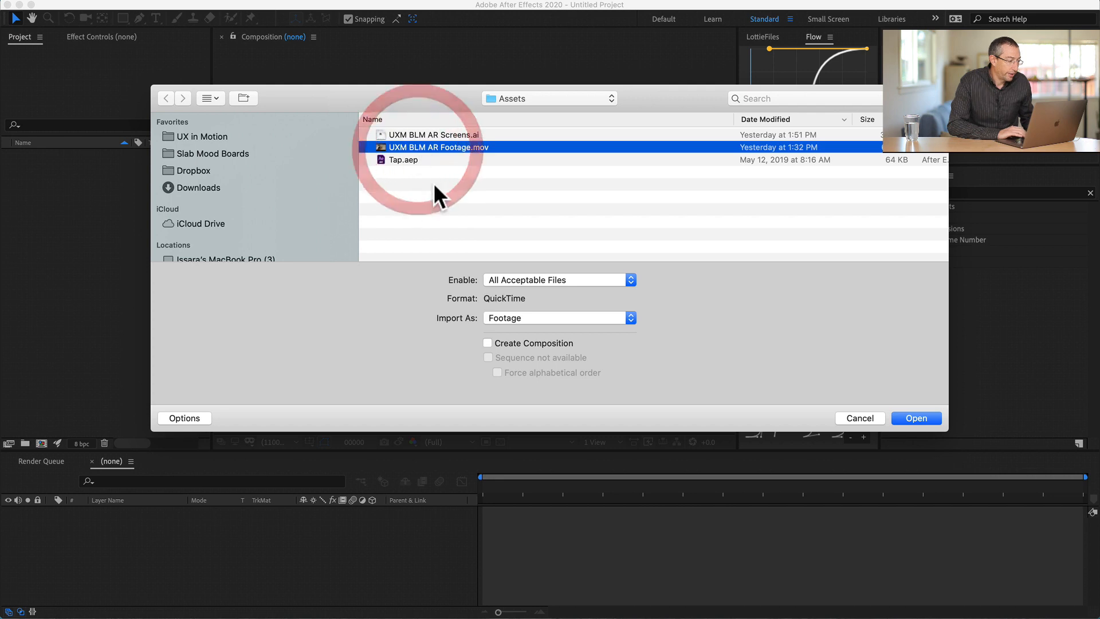
{"action": "key", "text": "Return"}
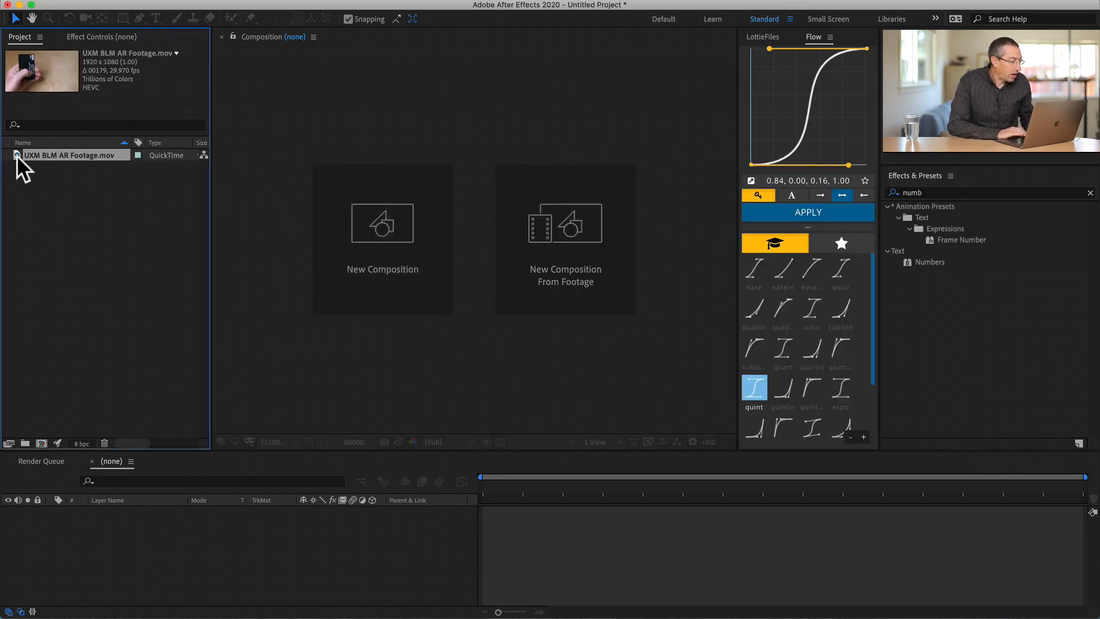
{"action": "left_click_drag", "start_coordinate": [14, 156], "coordinate": [40, 441]}
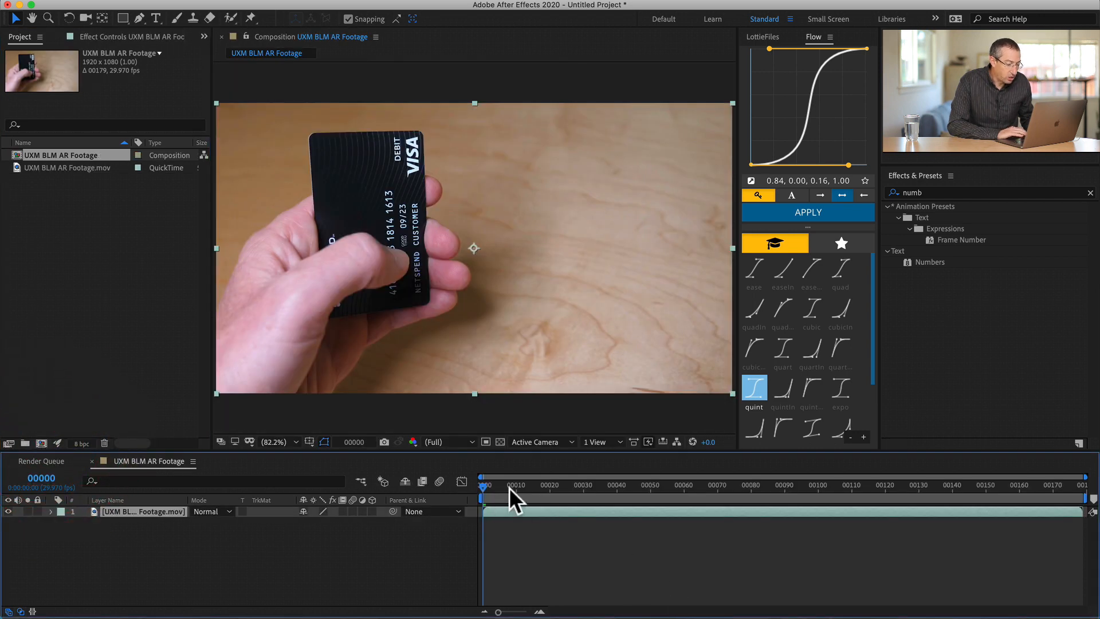
{"action": "left_click_drag", "start_coordinate": [508, 487], "coordinate": [654, 471]}
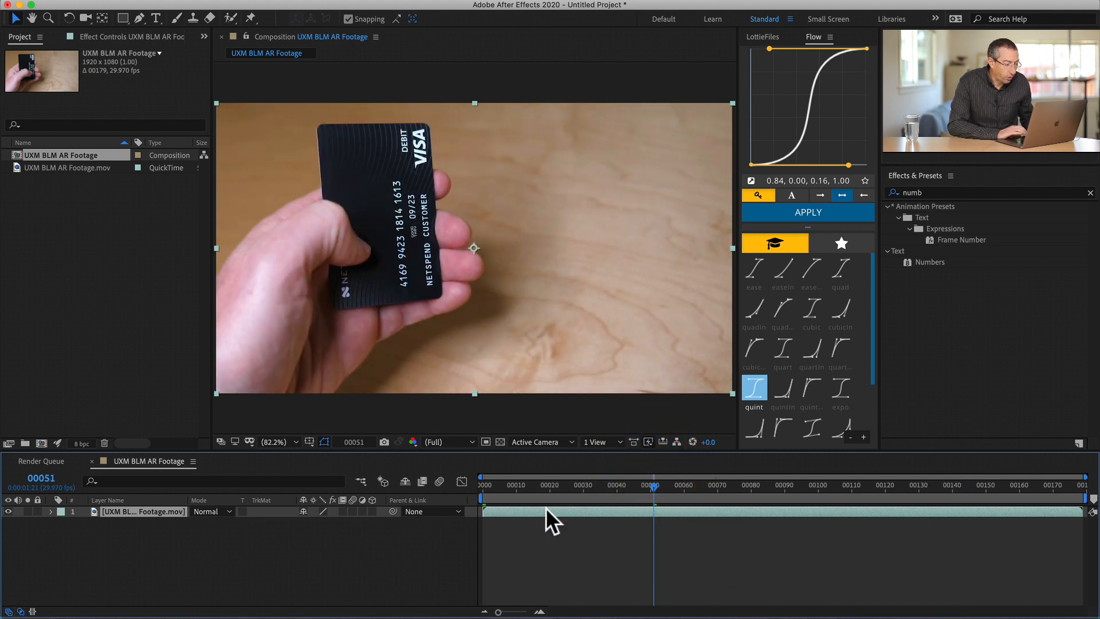
{"action": "mouse_move", "coordinate": [511, 485]}
{"action": "left_mouse_down"}
{"action": "mouse_move", "coordinate": [545, 483]}
{"action": "mouse_move", "coordinate": [511, 483]}
{"action": "left_mouse_up"}
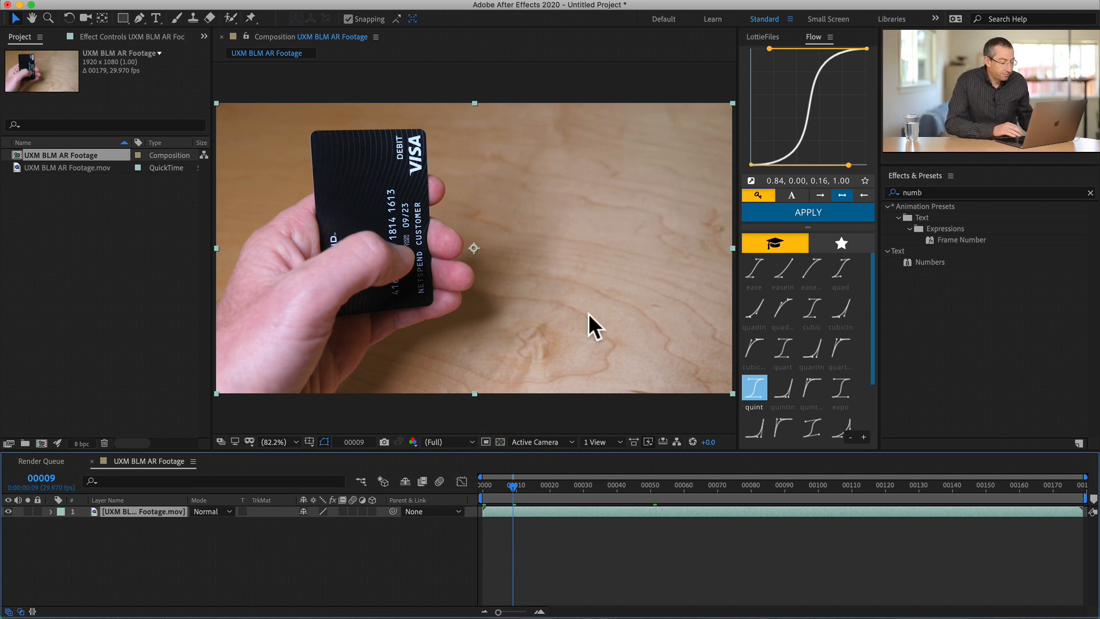
- Switch to Finder, open AR Reference.mov from the Reference folder and view it at 00:09
{"action": "key", "text": "super+Tab"}
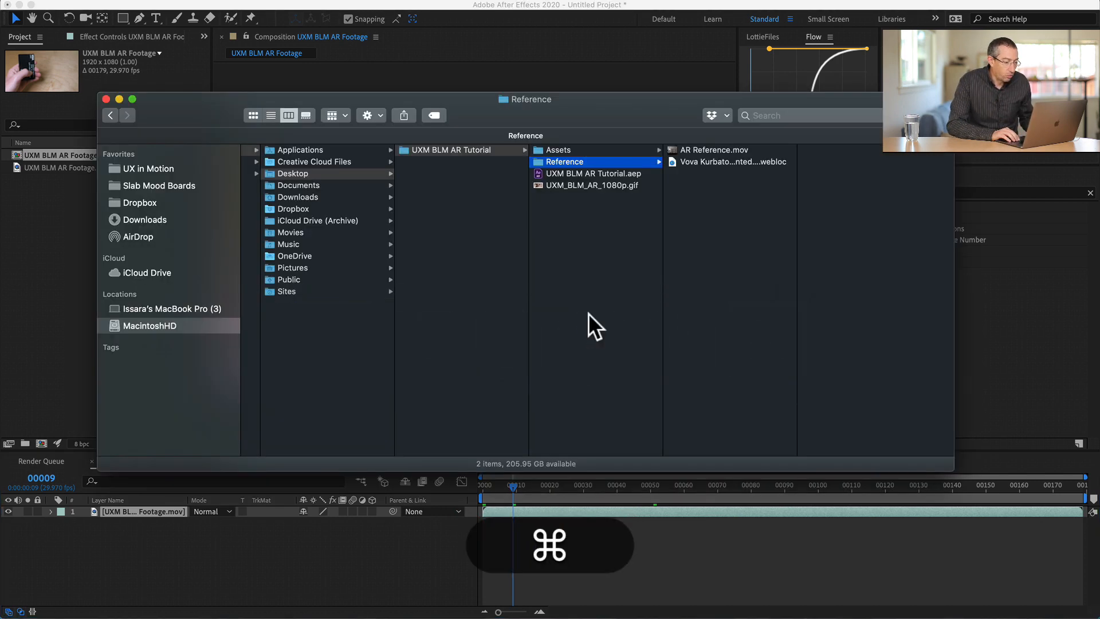
{"action": "key", "text": "Right"}
{"action": "key", "text": "super+Down"}
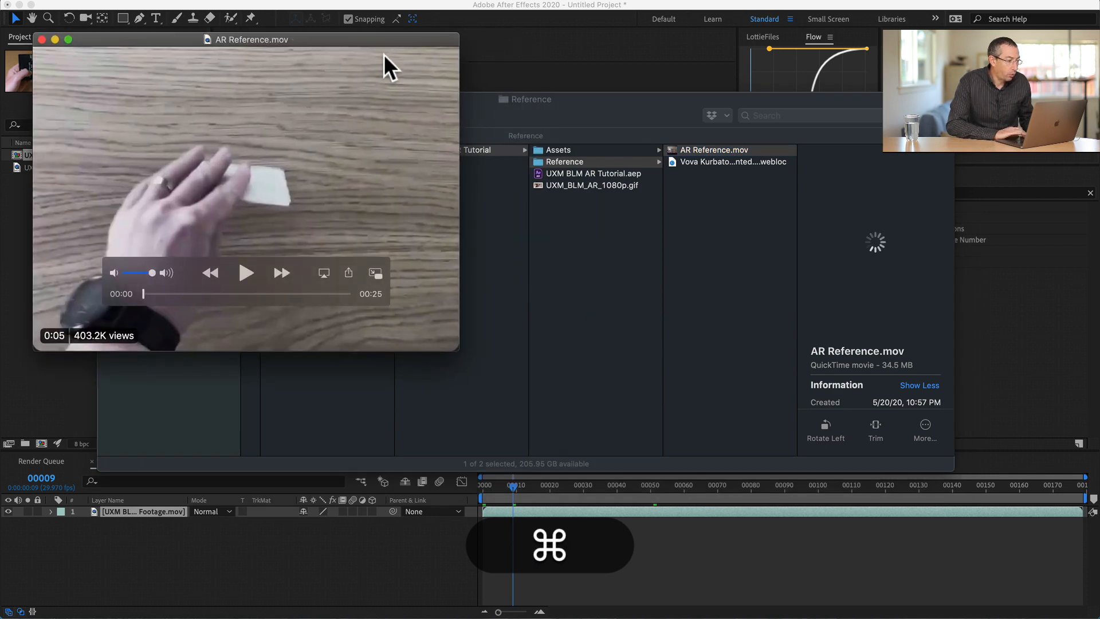
{"action": "left_click_drag", "start_coordinate": [358, 41], "coordinate": [785, 128]}
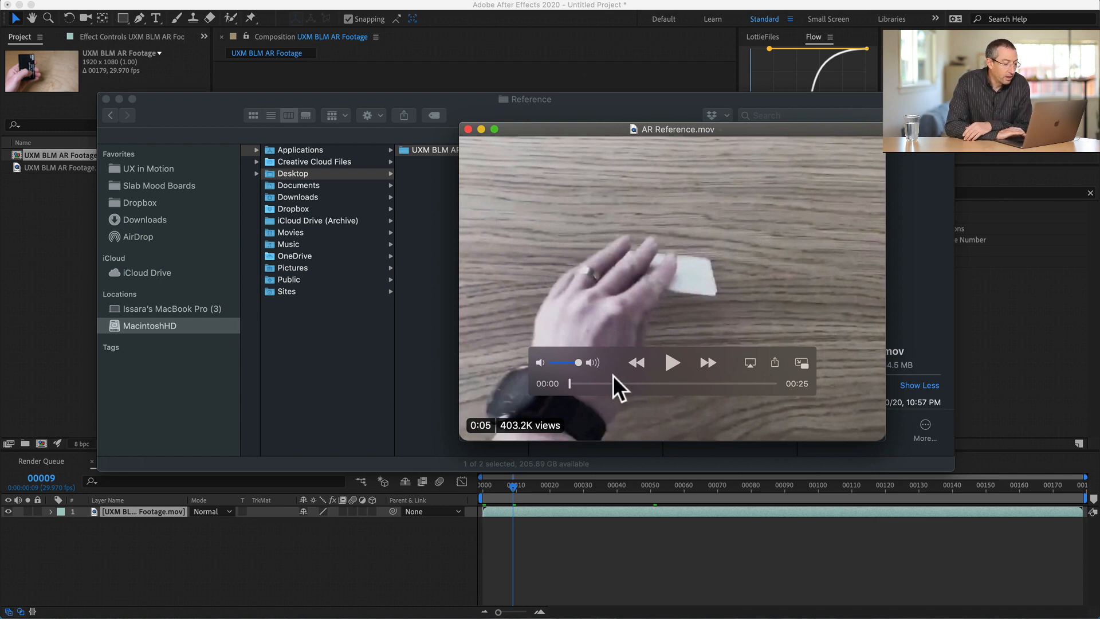
{"action": "left_click_drag", "start_coordinate": [599, 380], "coordinate": [640, 380]}
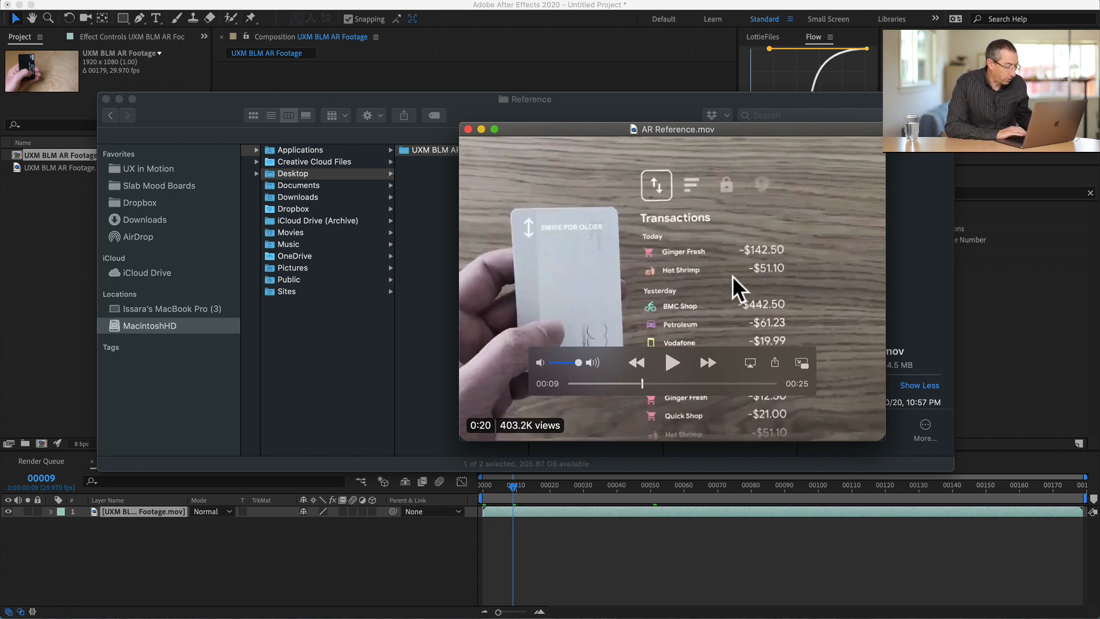
- Sketch freehand marks over the card and the Transactions overlay in the paused reference video
{"action": "key", "text": "ctrl+s"}
{"action": "left_click_drag", "start_coordinate": [779, 380], "coordinate": [737, 226]}
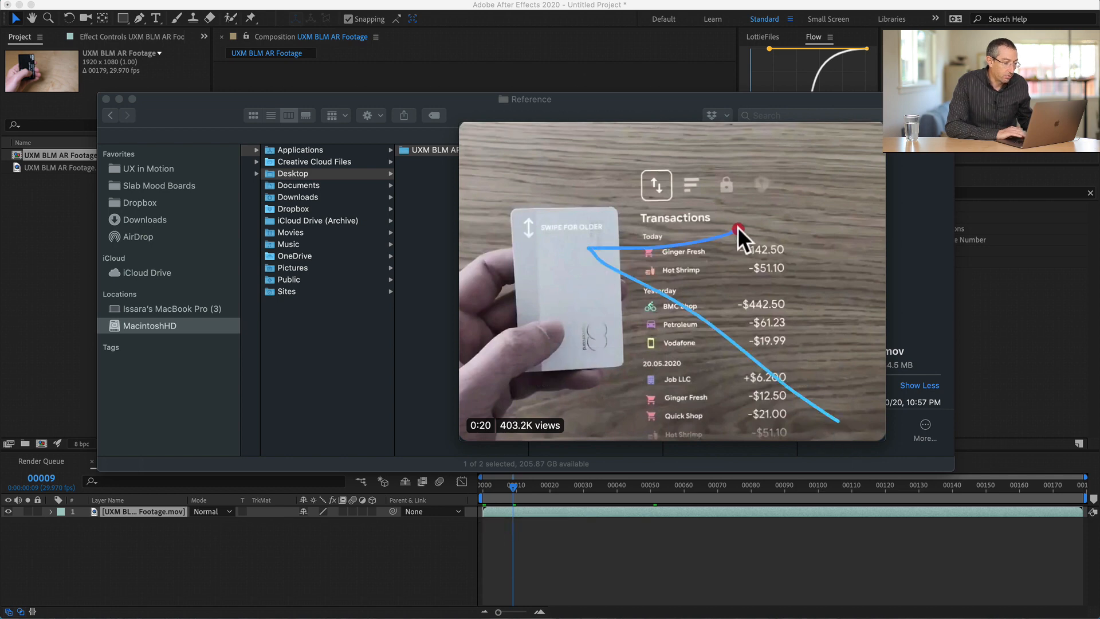
{"action": "mouse_move", "coordinate": [745, 183]}
{"action": "left_mouse_down"}
{"action": "mouse_move", "coordinate": [627, 253]}
{"action": "mouse_move", "coordinate": [749, 159]}
{"action": "mouse_move", "coordinate": [713, 100]}
{"action": "mouse_move", "coordinate": [664, 249]}
{"action": "mouse_move", "coordinate": [731, 265]}
{"action": "left_mouse_up"}
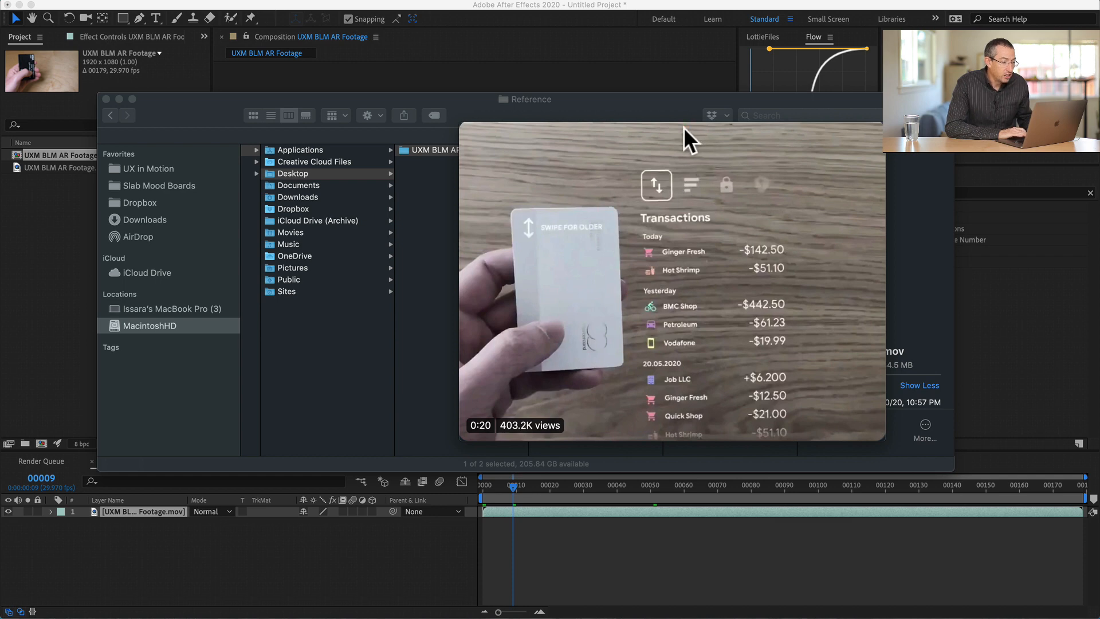
- Draw a long vertical stroke through the Transactions list and a mark beside the card's edge, and clear the annotations
{"action": "mouse_move", "coordinate": [682, 127]}
{"action": "left_mouse_down"}
{"action": "mouse_move", "coordinate": [712, 528]}
{"action": "mouse_move", "coordinate": [699, 153]}
{"action": "left_mouse_up"}
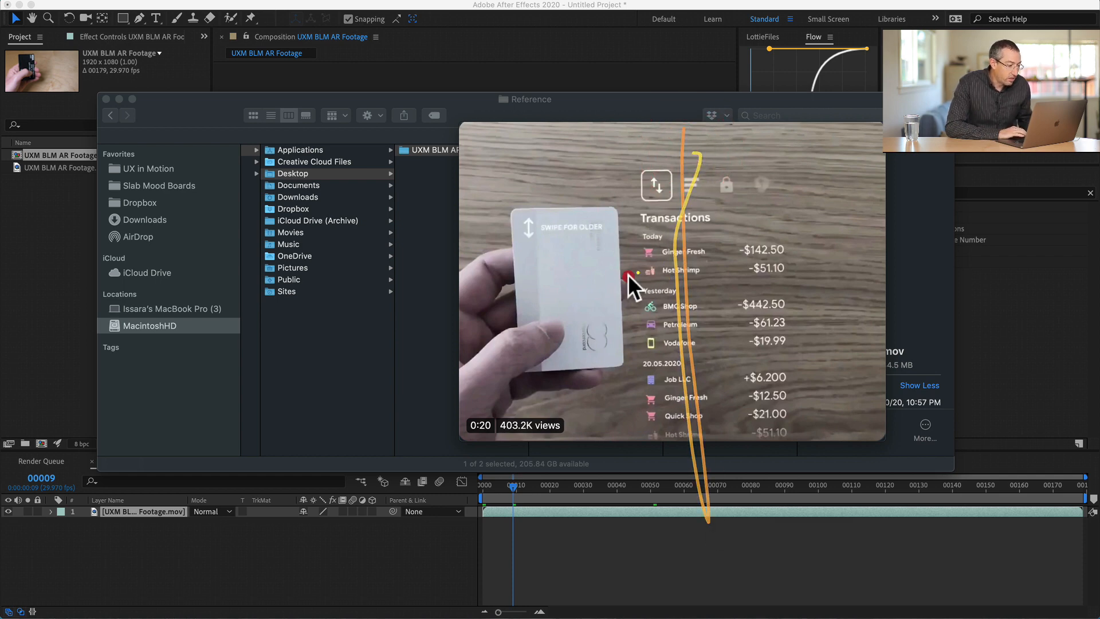
{"action": "mouse_move", "coordinate": [628, 273]}
{"action": "left_mouse_down"}
{"action": "mouse_move", "coordinate": [499, 278]}
{"action": "mouse_move", "coordinate": [553, 244]}
{"action": "mouse_move", "coordinate": [480, 291]}
{"action": "mouse_move", "coordinate": [627, 360]}
{"action": "left_mouse_up"}
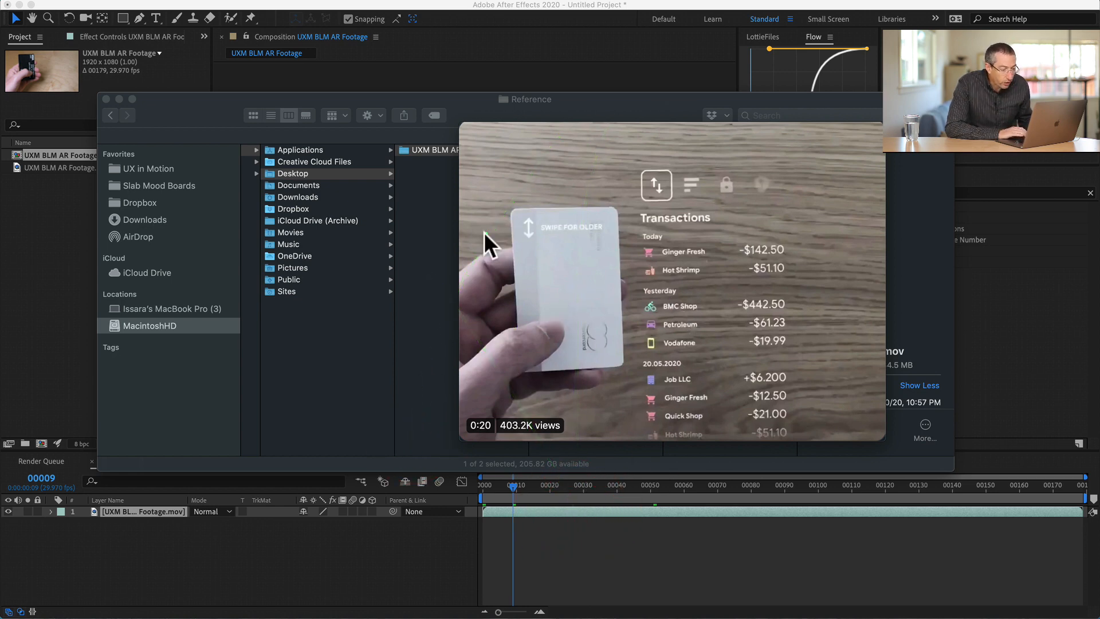
{"action": "key", "text": "ctrl+s"}
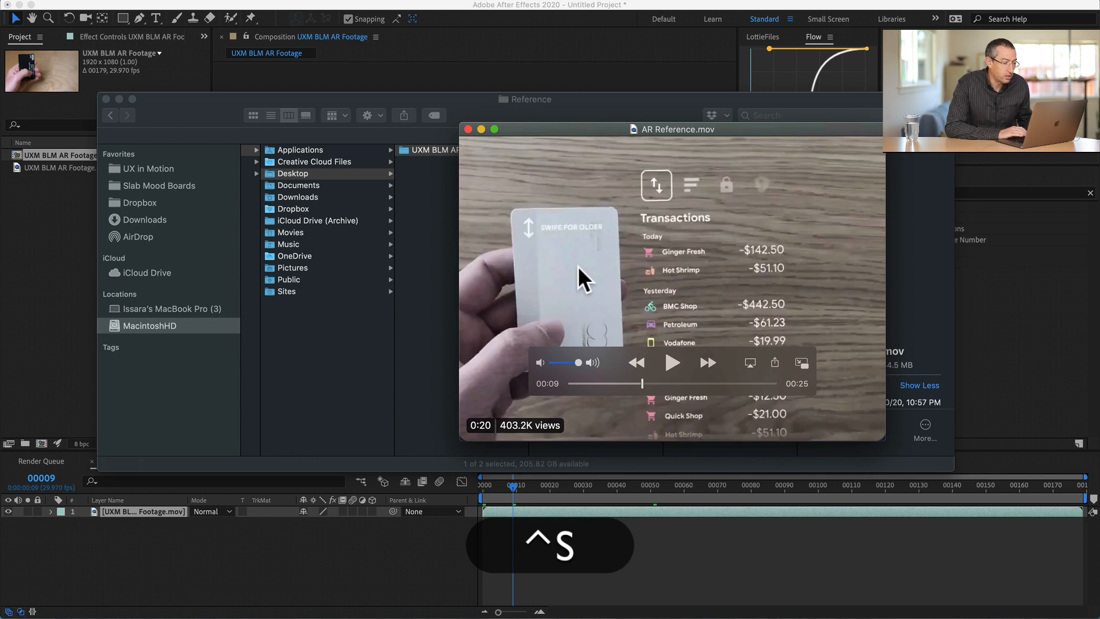
- Preview UXM BLM AR Footage.mov from the Assets folder at 00:02, close it and switch back to After Effects
{"action": "left_click", "coordinate": [423, 179]}
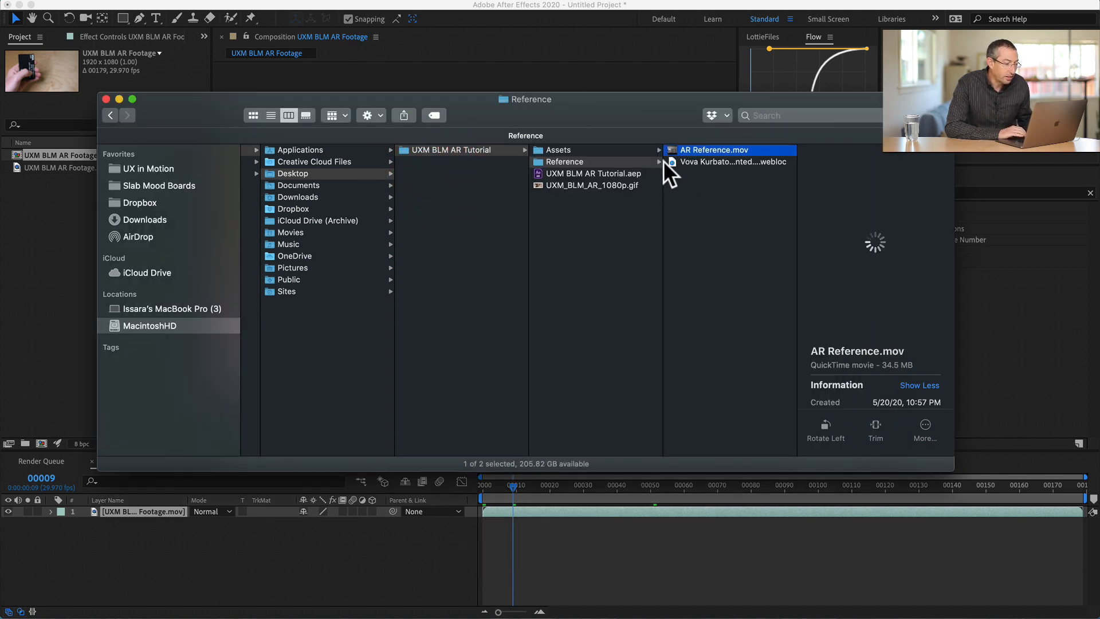
{"action": "left_click", "coordinate": [559, 149]}
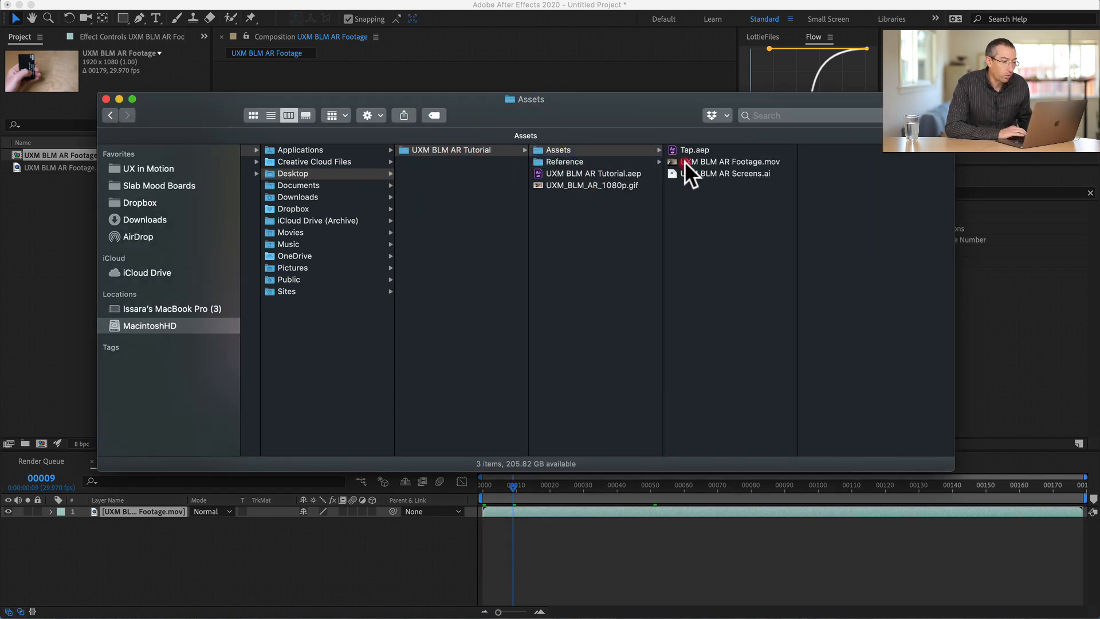
{"action": "double_click", "coordinate": [685, 160]}
{"action": "left_click_drag", "start_coordinate": [433, 546], "coordinate": [507, 550]}
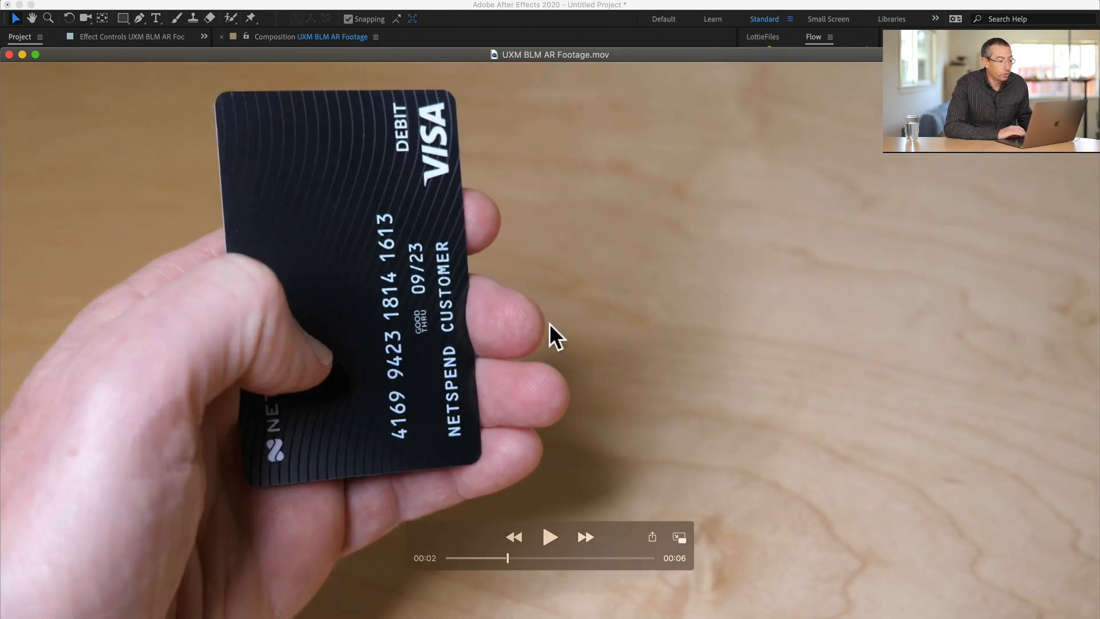
{"action": "key", "text": "super+w"}
{"action": "key", "text": "super+Tab"}
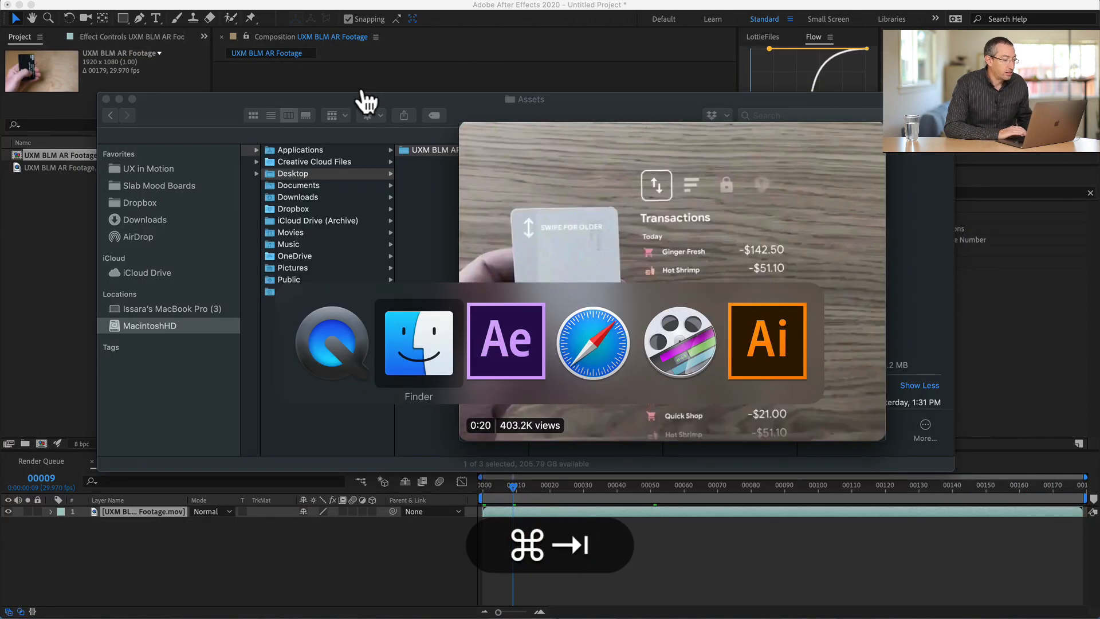
{"action": "key", "text": "super+Tab"}
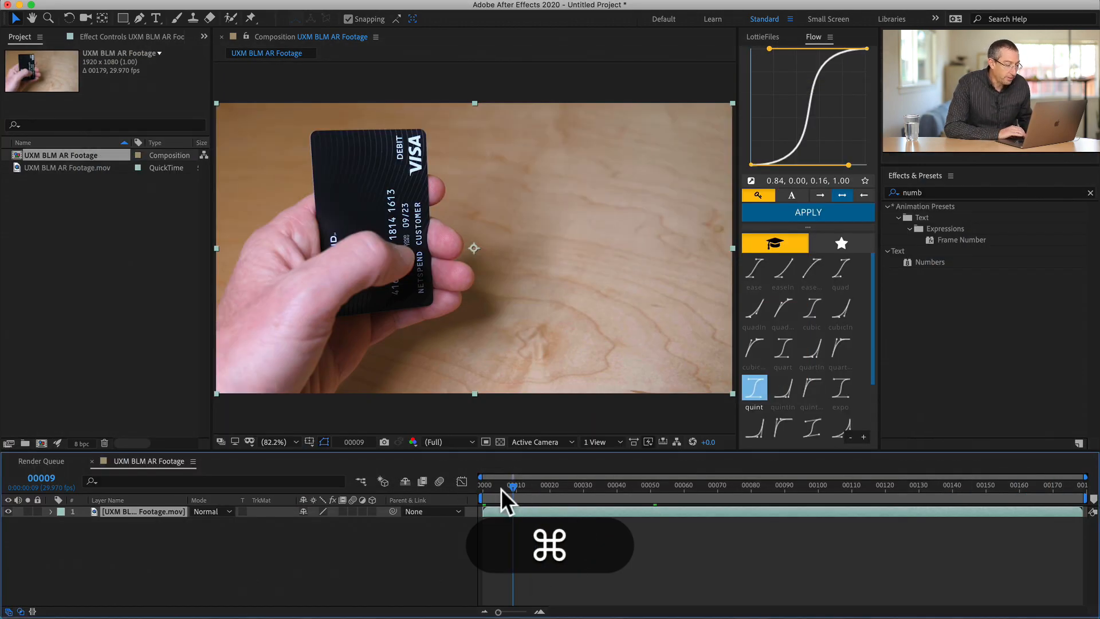
- Add a layer marker with the comment "Start drag" to the footage layer at frame 31, where the thumb begins its first swipe
{"action": "left_click_drag", "start_coordinate": [513, 482], "coordinate": [543, 472]}
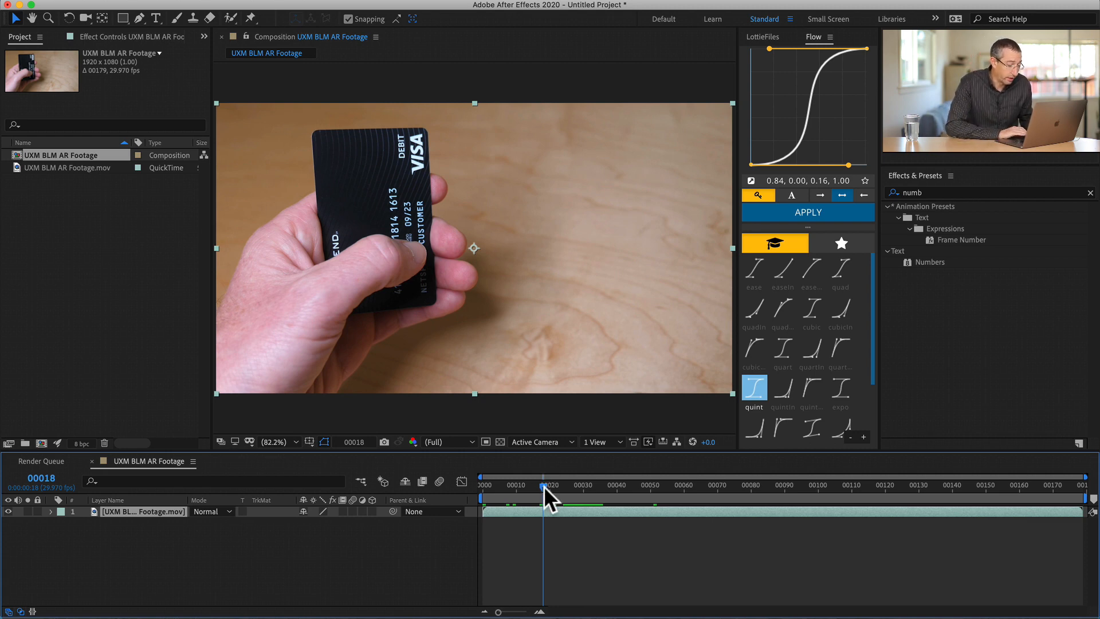
{"action": "left_click_drag", "start_coordinate": [544, 485], "coordinate": [587, 478]}
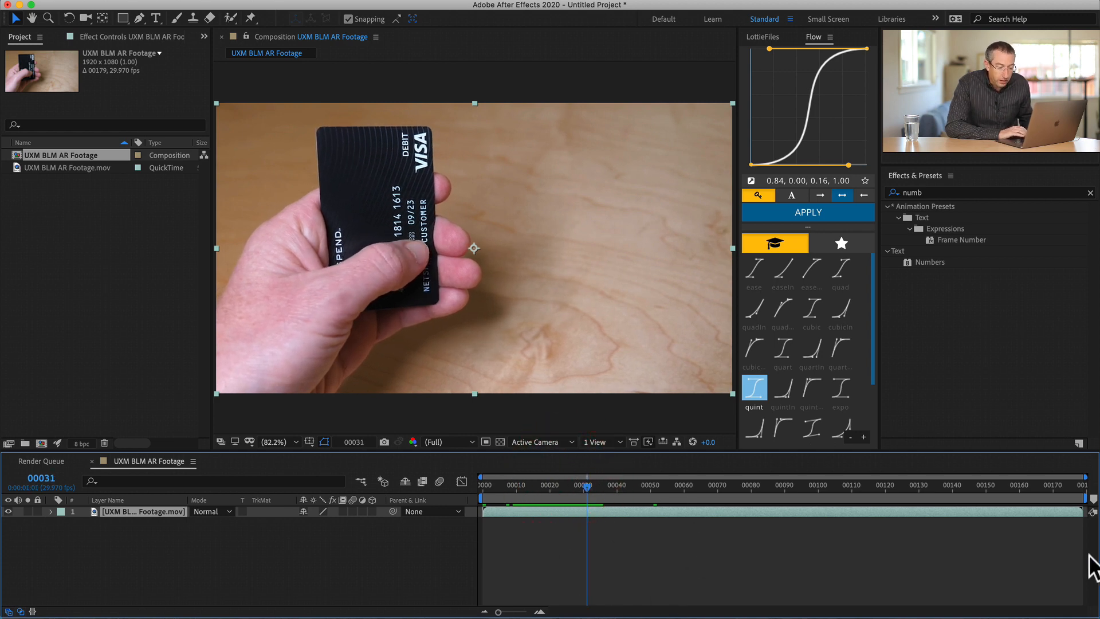
{"action": "left_click_drag", "start_coordinate": [1091, 499], "coordinate": [772, 514]}
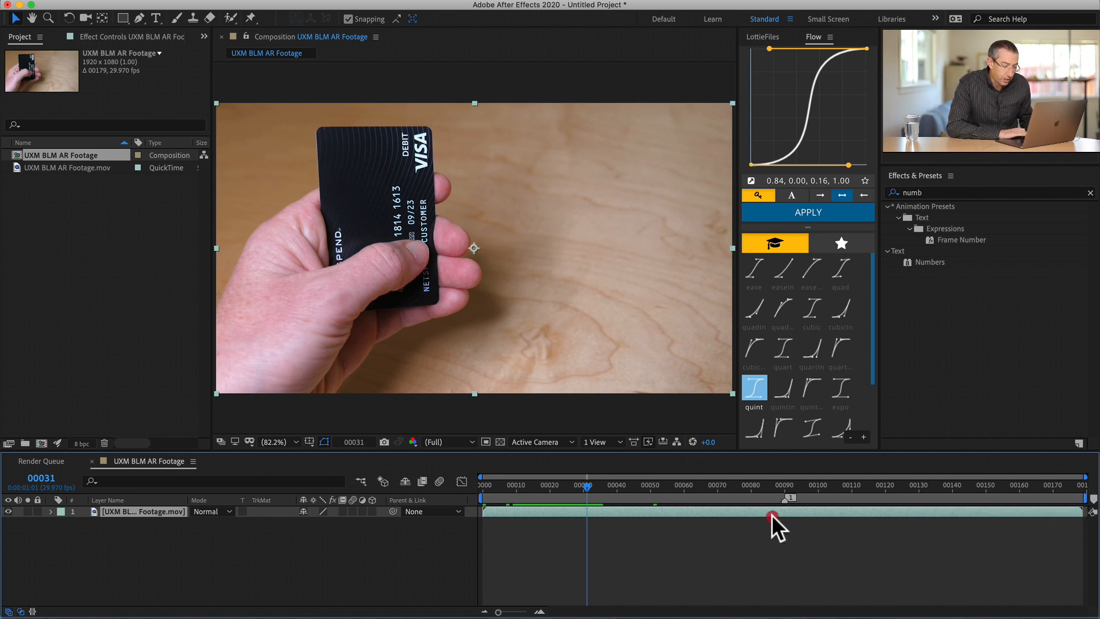
{"action": "key", "text": "super+z"}
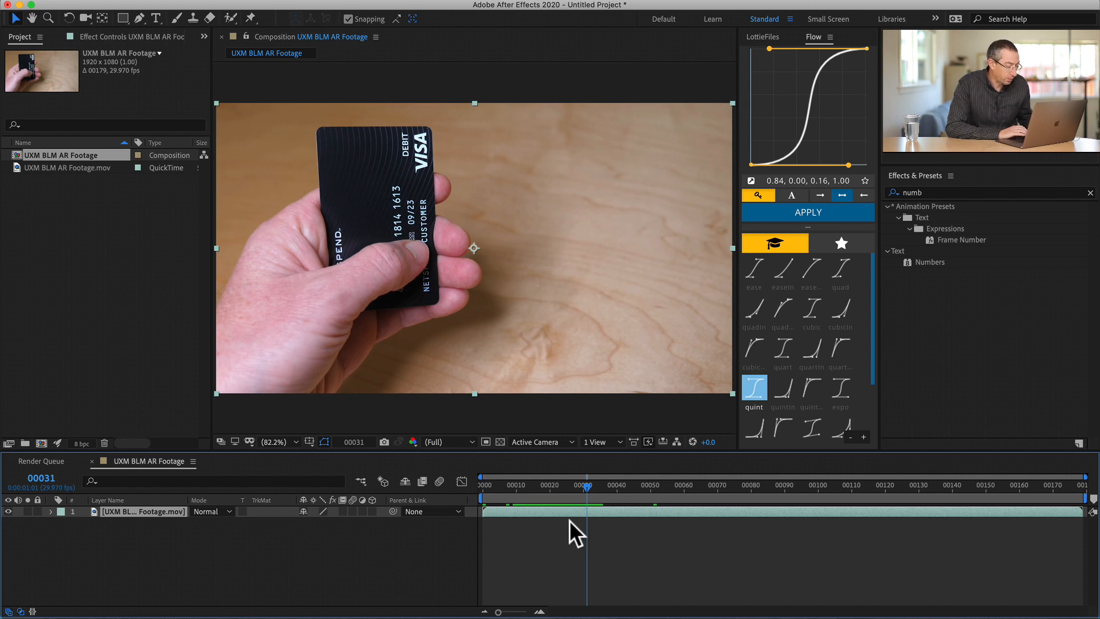
{"action": "key", "text": "ctrl"}
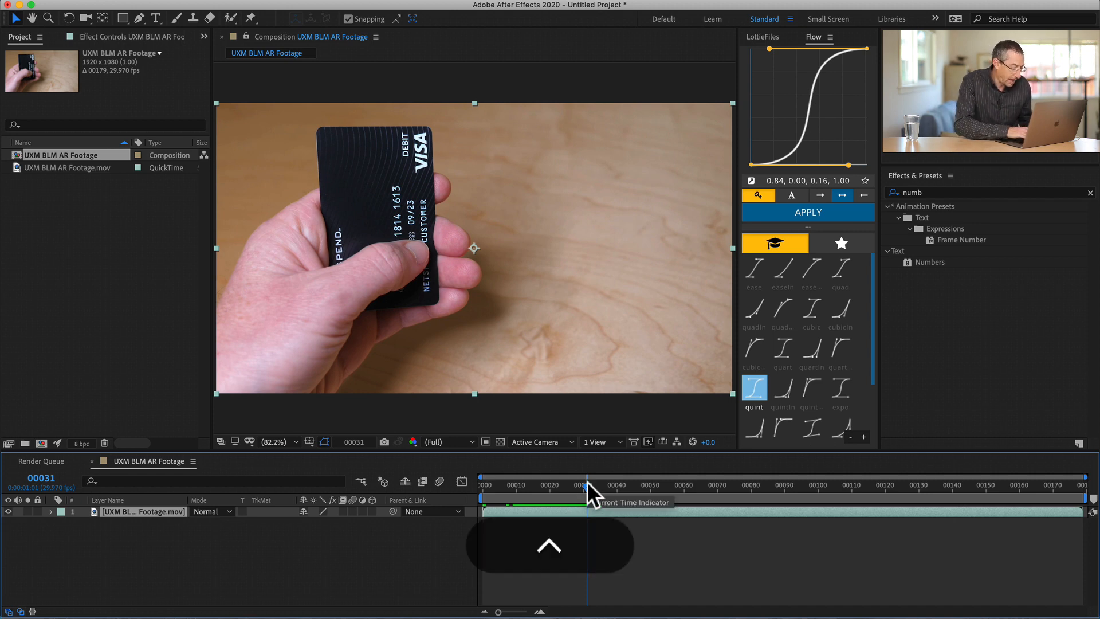
{"action": "key", "text": "ctrl+8"}
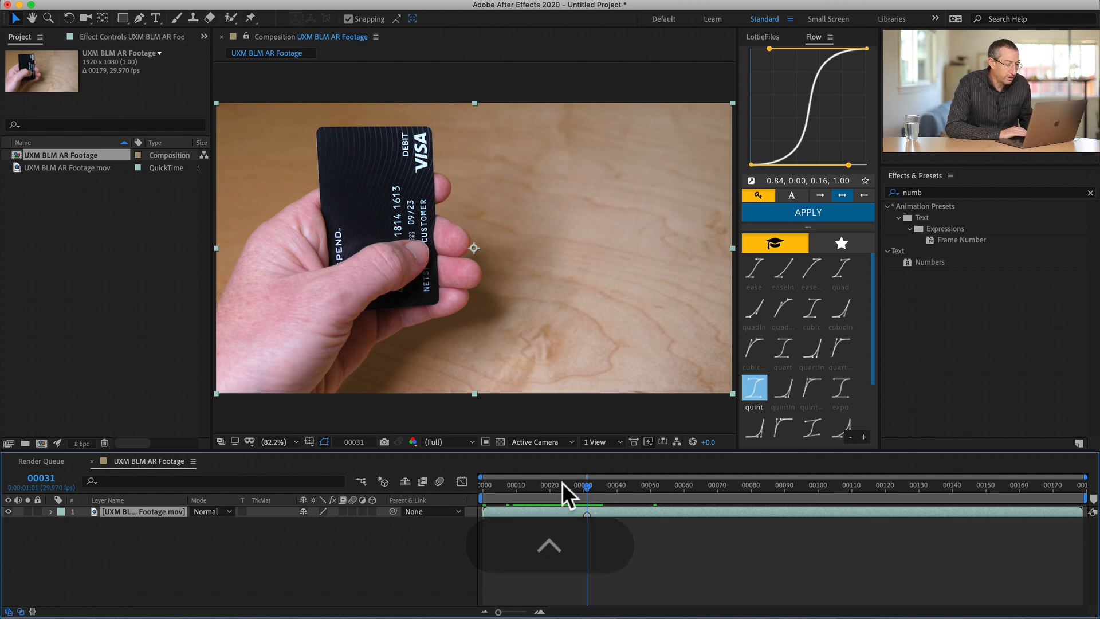
{"action": "double_click", "coordinate": [586, 515]}
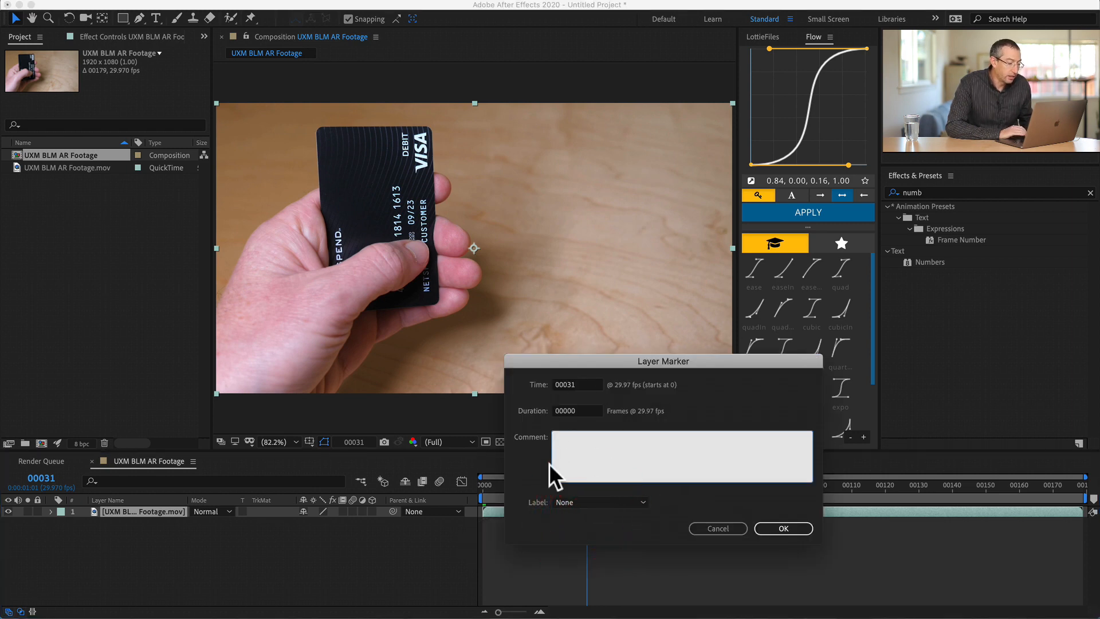
{"action": "type", "text": "St"}
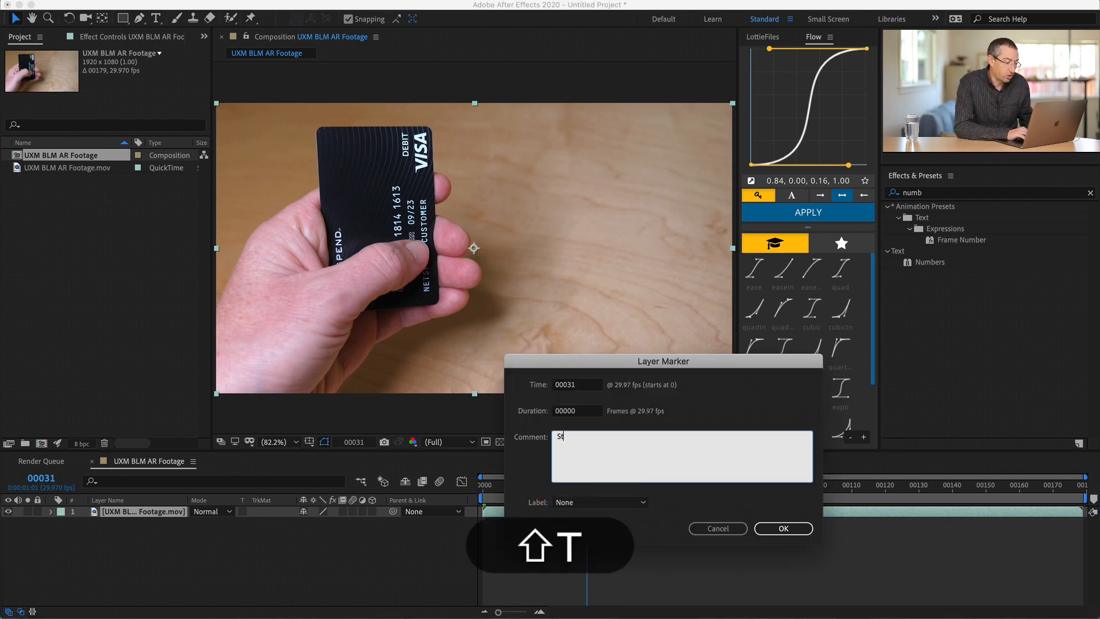
{"action": "type", "text": "art drag"}
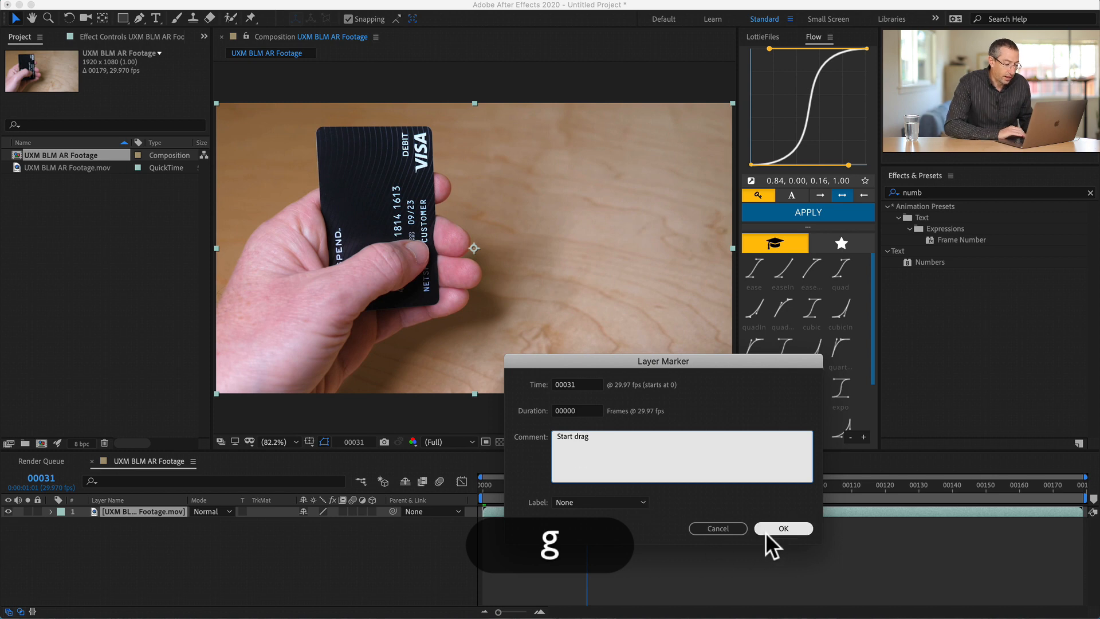
{"action": "left_click", "coordinate": [794, 528]}
- Add a layer marker commented "End drag" to the footage layer at frame 39, where the first swipe ends
{"action": "left_click_drag", "start_coordinate": [587, 484], "coordinate": [616, 480]}
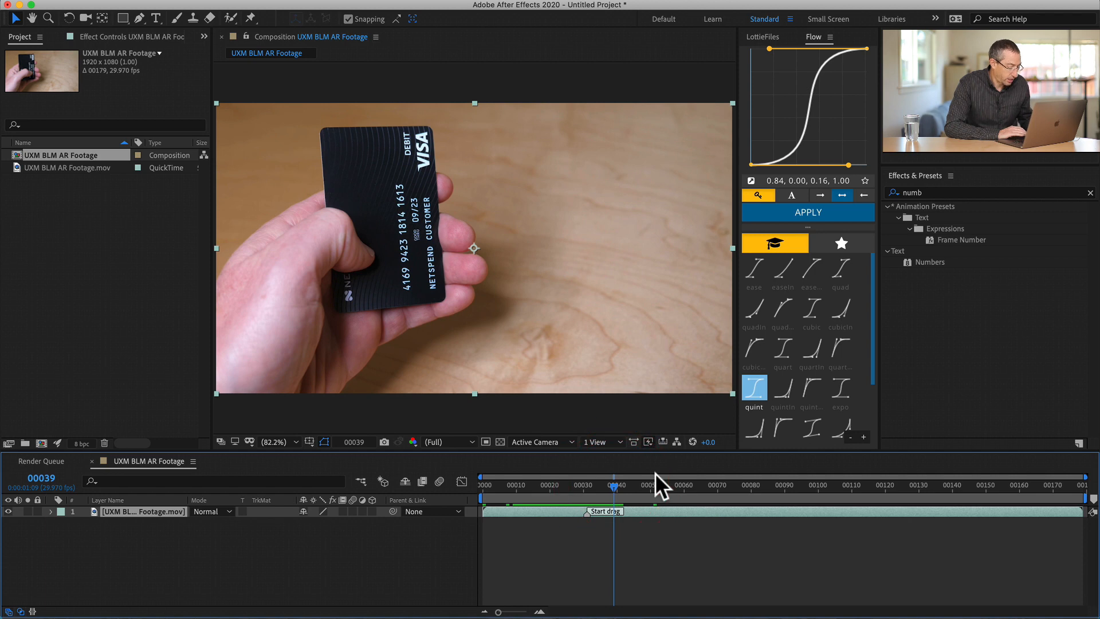
{"action": "key", "text": "ctrl"}
{"action": "key", "text": "ctrl+8"}
{"action": "double_click", "coordinate": [614, 512]}
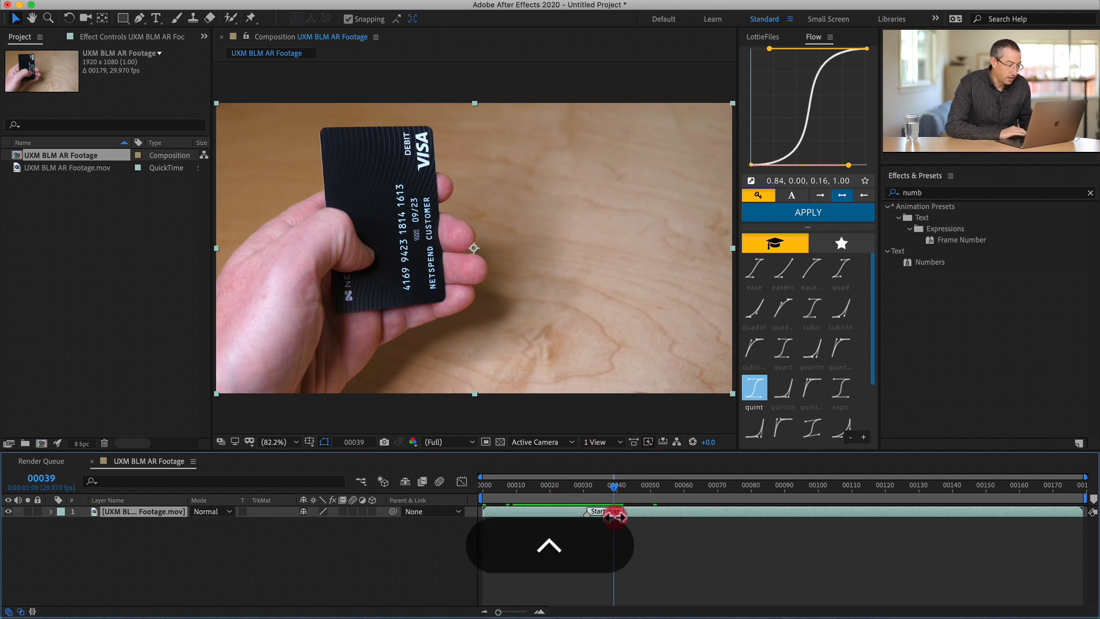
{"action": "type", "text": "Enul"}
{"action": "key", "text": "BackSpace"}
{"action": "key", "text": "BackSpace"}
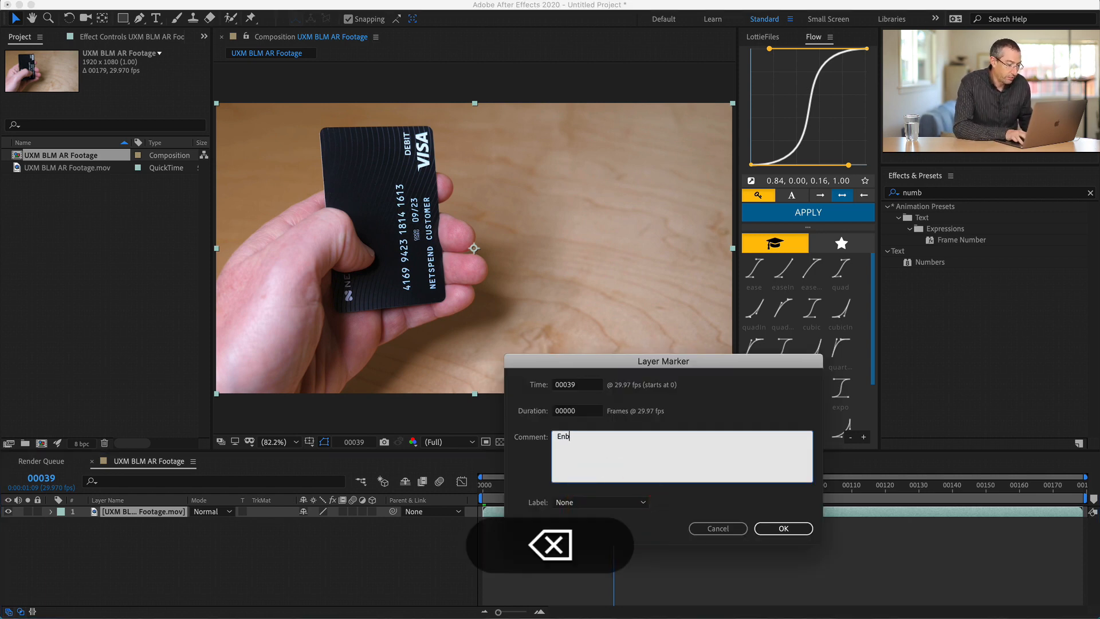
{"action": "type", "text": "n"}
{"action": "key", "text": "BackSpace"}
{"action": "type", "text": "d drag"}
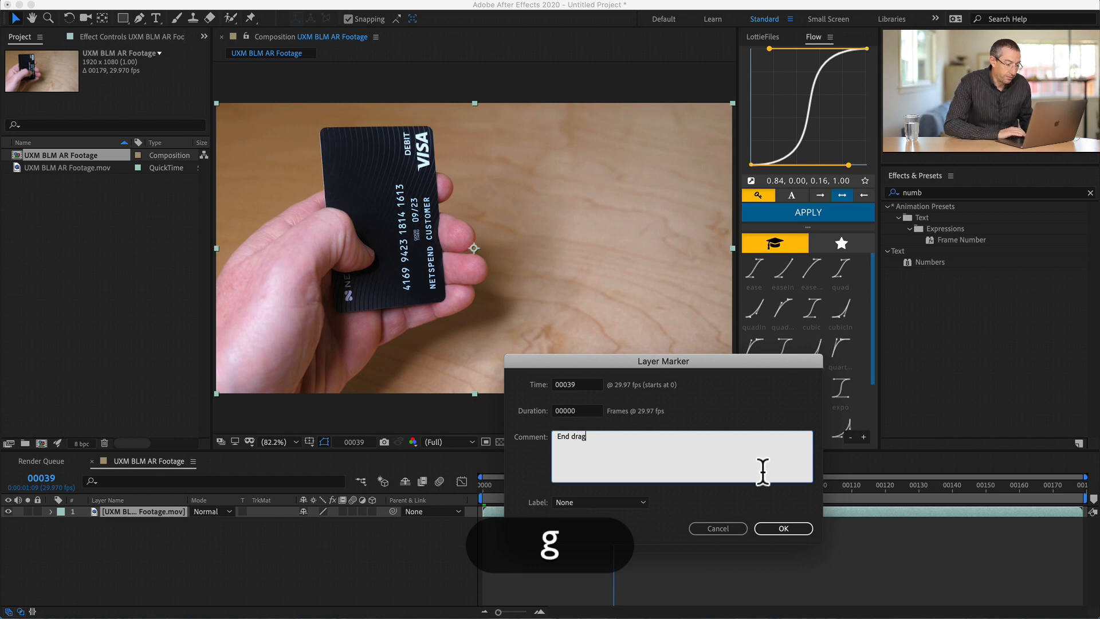
{"action": "left_click", "coordinate": [783, 529]}
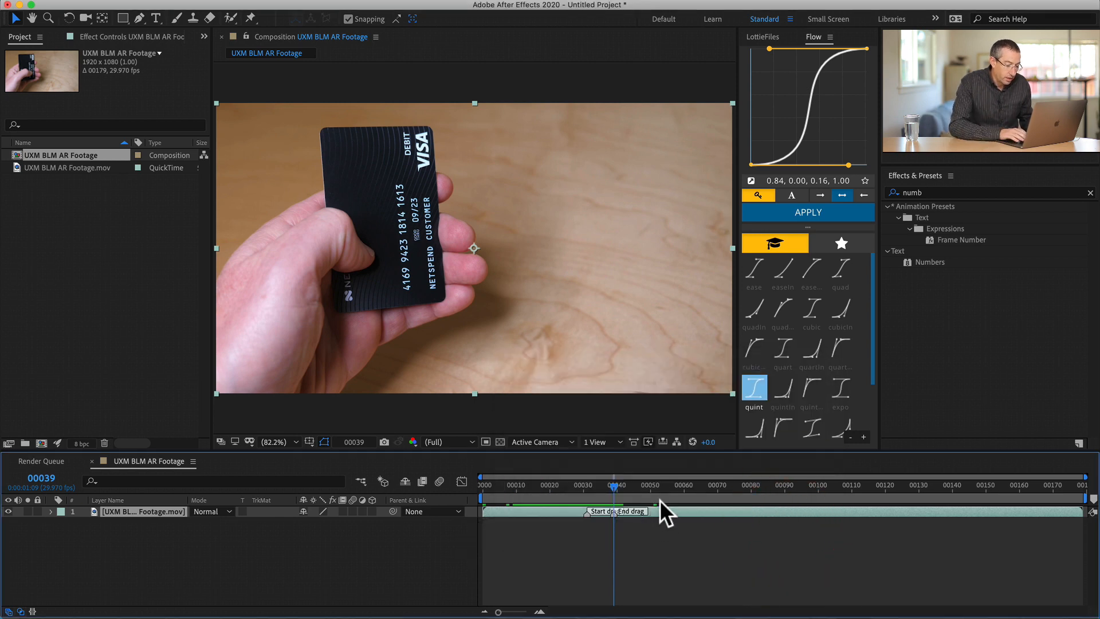
- Mark the start of the second swipe with a layer marker commented "Start drag" at frame 77 of the footage layer
{"action": "key", "text": "="}
{"action": "left_click_drag", "start_coordinate": [613, 486], "coordinate": [1003, 473]}
{"action": "scroll", "coordinate": [945, 531], "scroll_direction": "right", "scroll_amount": 10}
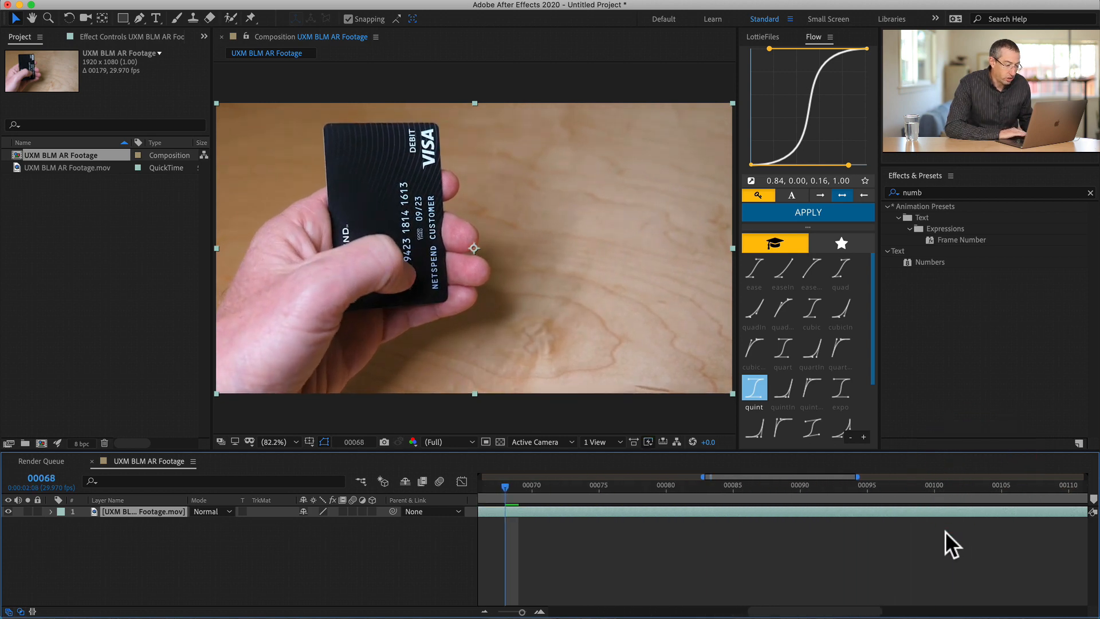
{"action": "scroll", "coordinate": [676, 478], "scroll_direction": "left", "scroll_amount": 5}
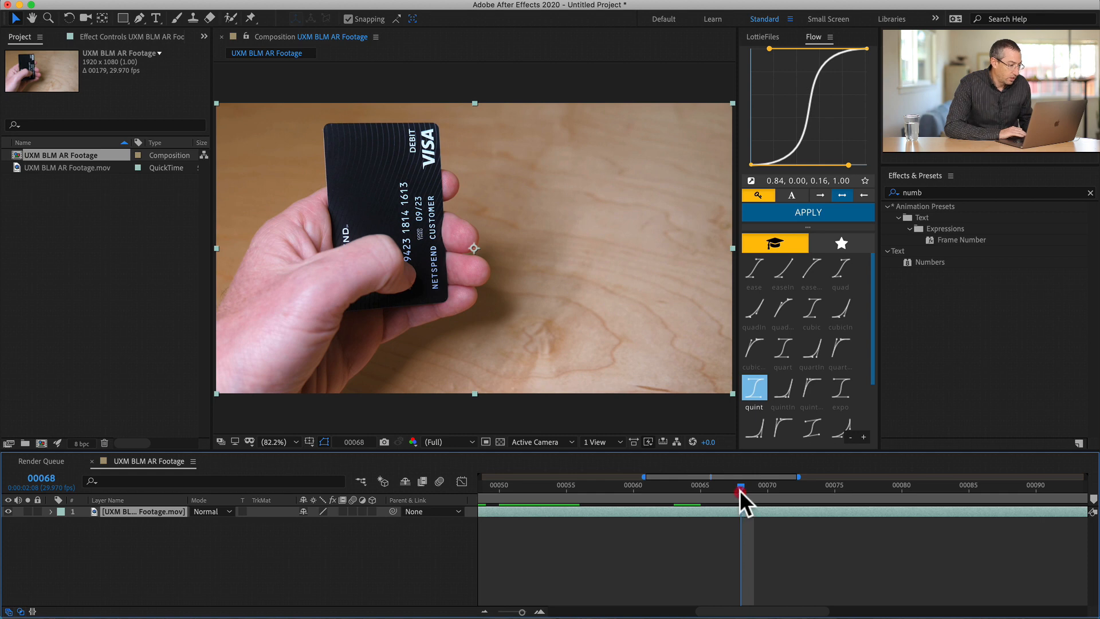
{"action": "left_click_drag", "start_coordinate": [740, 490], "coordinate": [859, 483]}
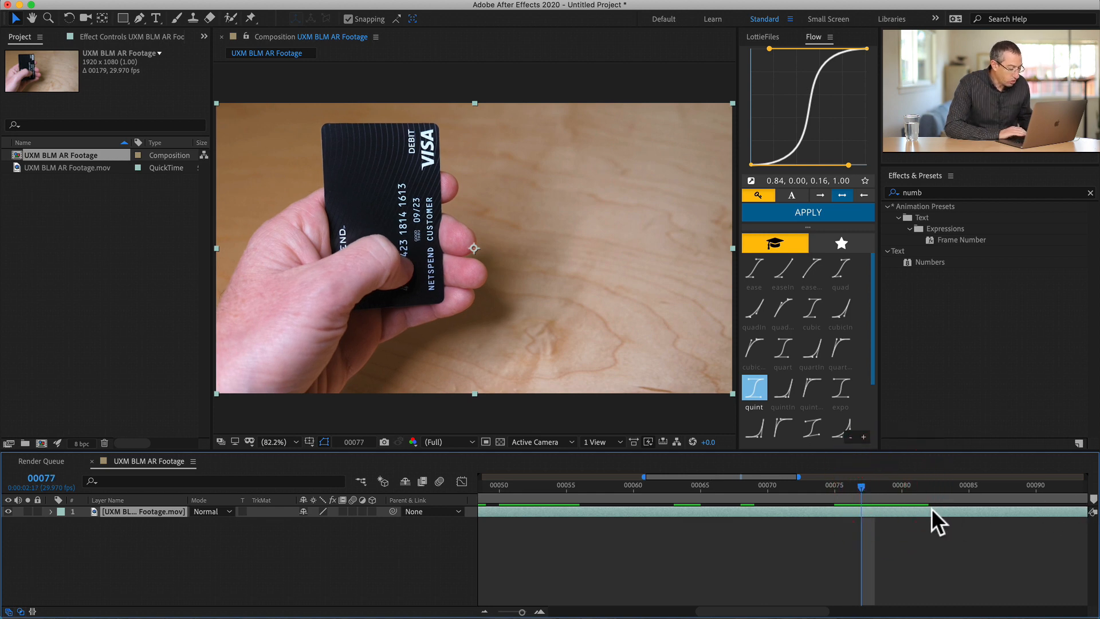
{"action": "key", "text": "ctrl+8"}
{"action": "left_click", "coordinate": [861, 516]}
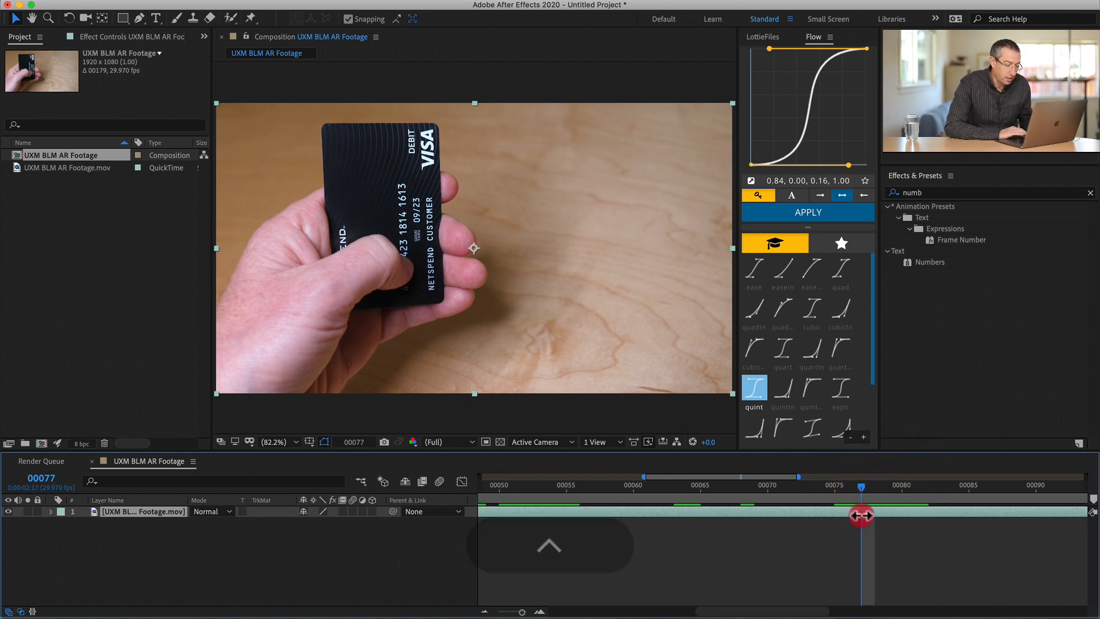
{"action": "double_click", "coordinate": [861, 516]}
{"action": "type", "text": "Start "}
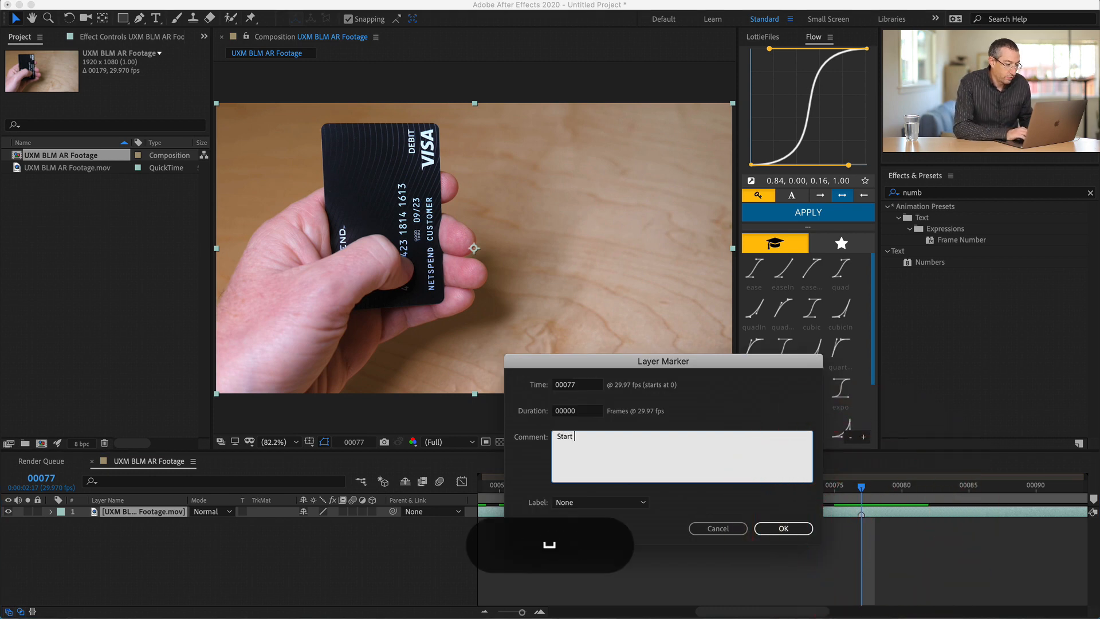
{"action": "type", "text": "drag"}
{"action": "left_click", "coordinate": [808, 528]}
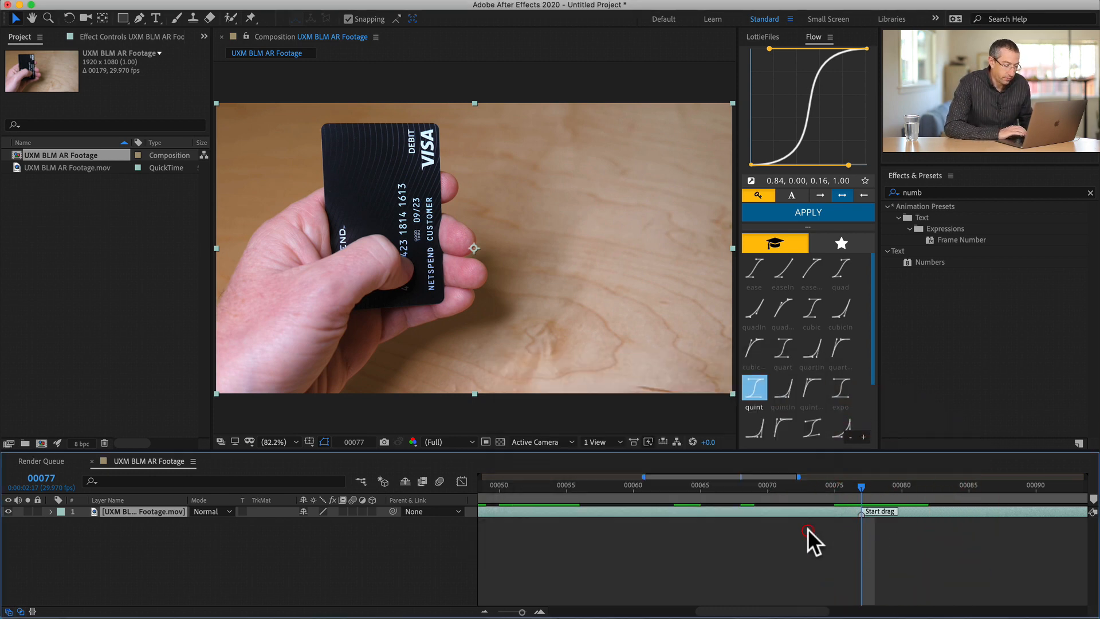
- Mark the end of the second swipe with a layer marker commented "End drag" at frame 90 of the footage layer
{"action": "key", "text": "minus"}
{"action": "key", "text": "minus"}
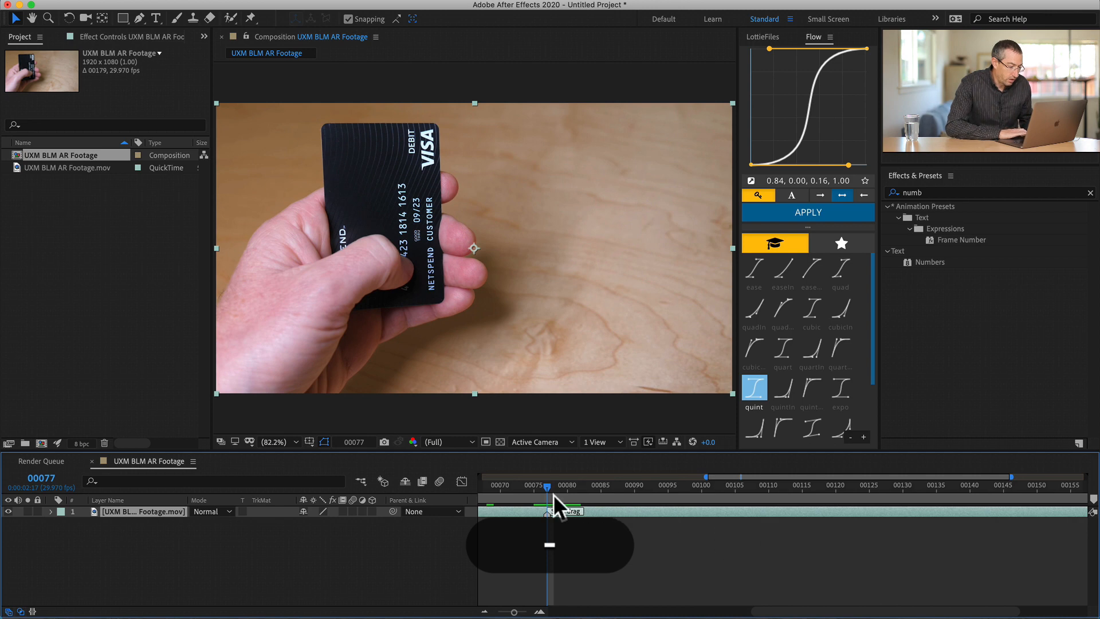
{"action": "left_click_drag", "start_coordinate": [552, 487], "coordinate": [631, 468]}
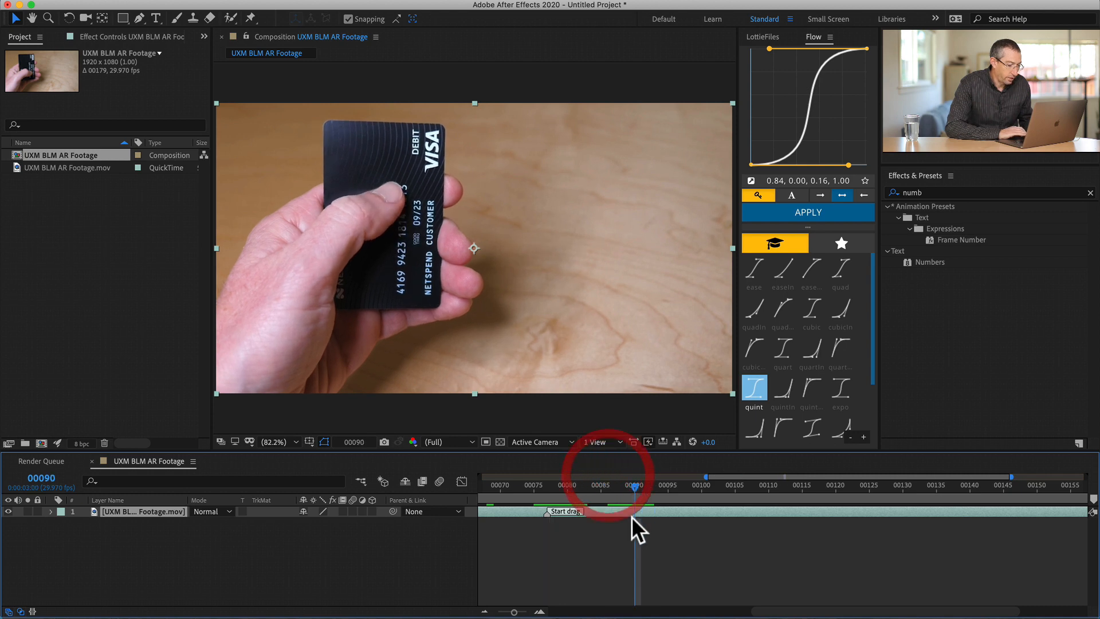
{"action": "key", "text": "ctrl+8"}
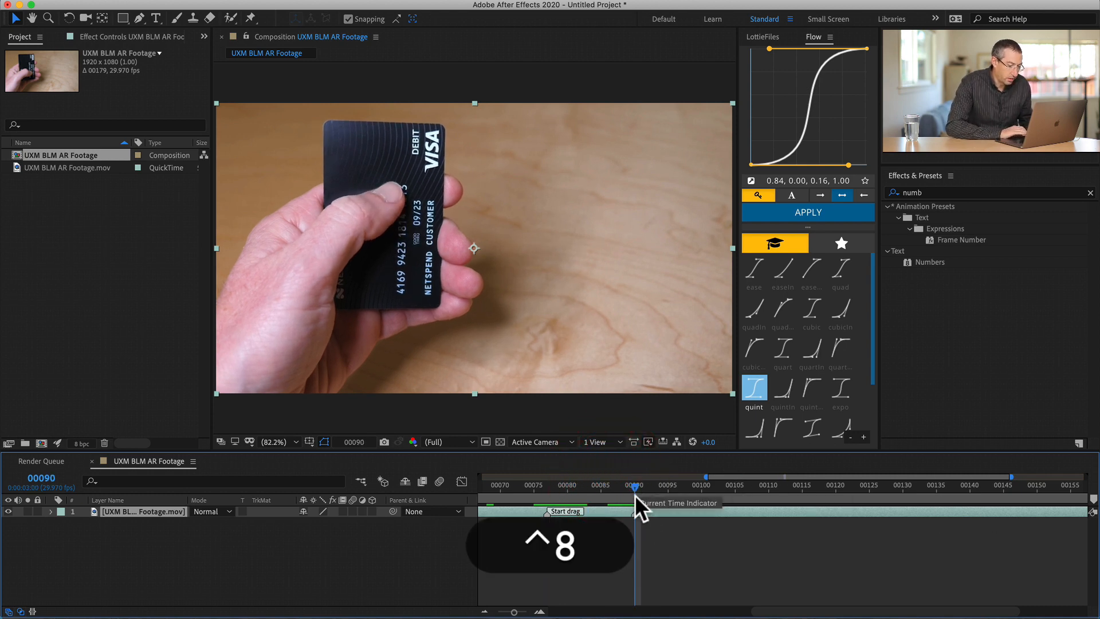
{"action": "double_click", "coordinate": [634, 517]}
{"action": "type", "text": "End drag"}
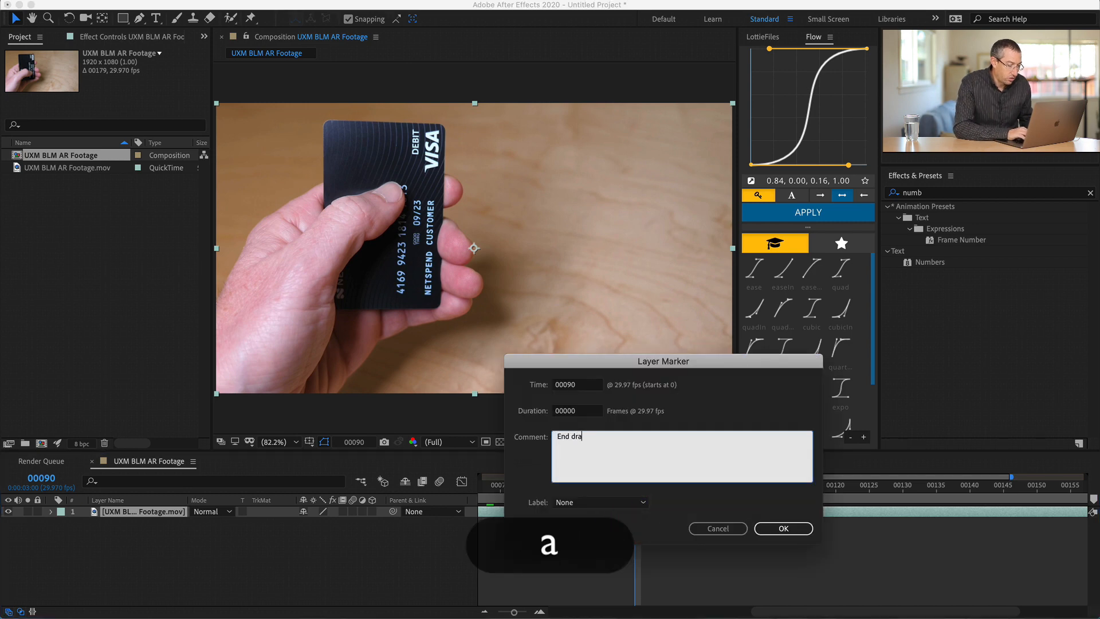
{"action": "left_click", "coordinate": [775, 527]}
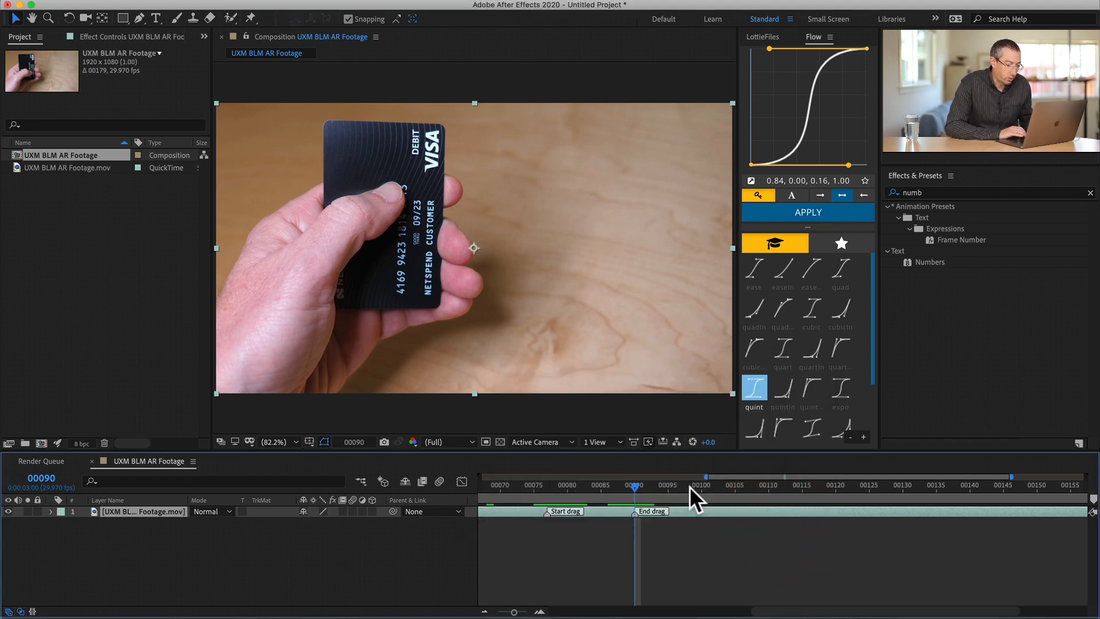
- Add a layer marker with the comment "Tap" to the footage layer at frame 135, where the thumb taps the card
{"action": "key", "text": "minus"}
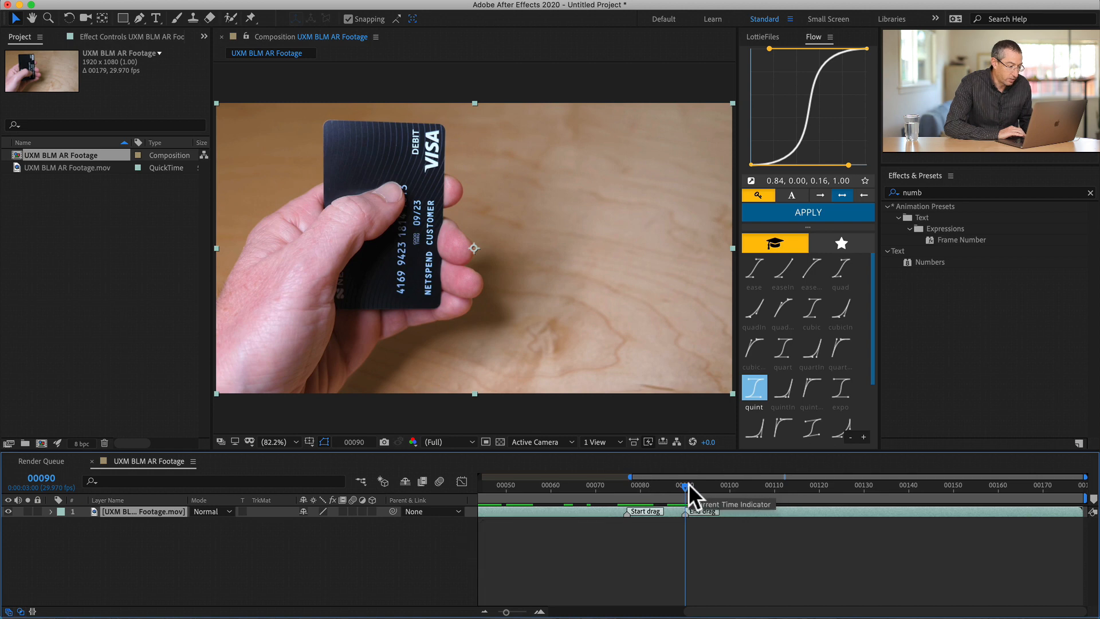
{"action": "left_click_drag", "start_coordinate": [686, 484], "coordinate": [895, 467]}
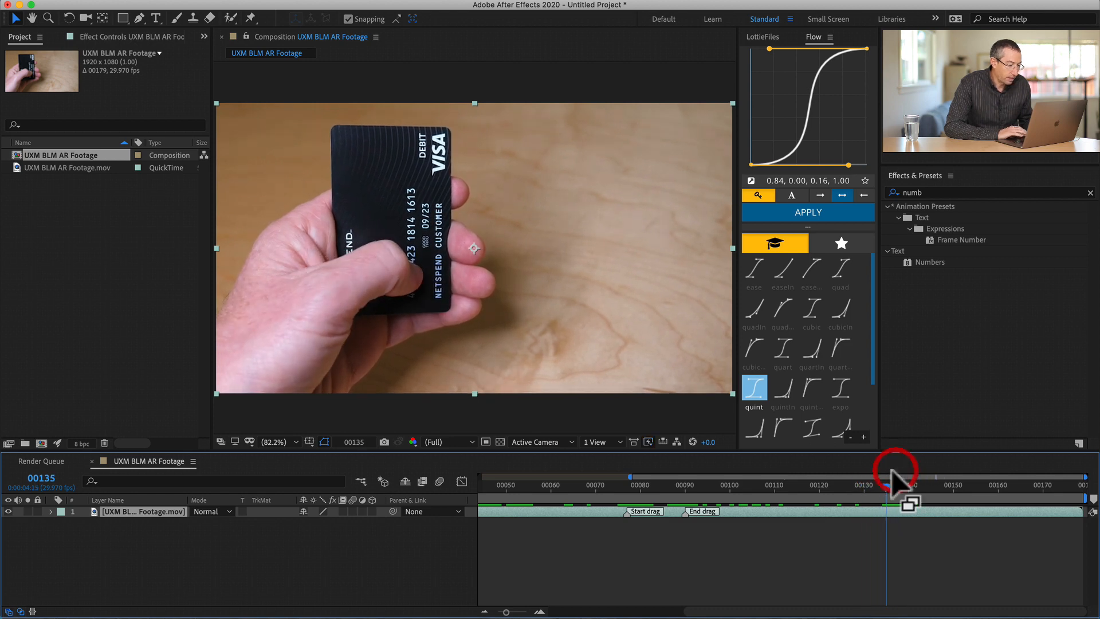
{"action": "key", "text": "ctrl+8"}
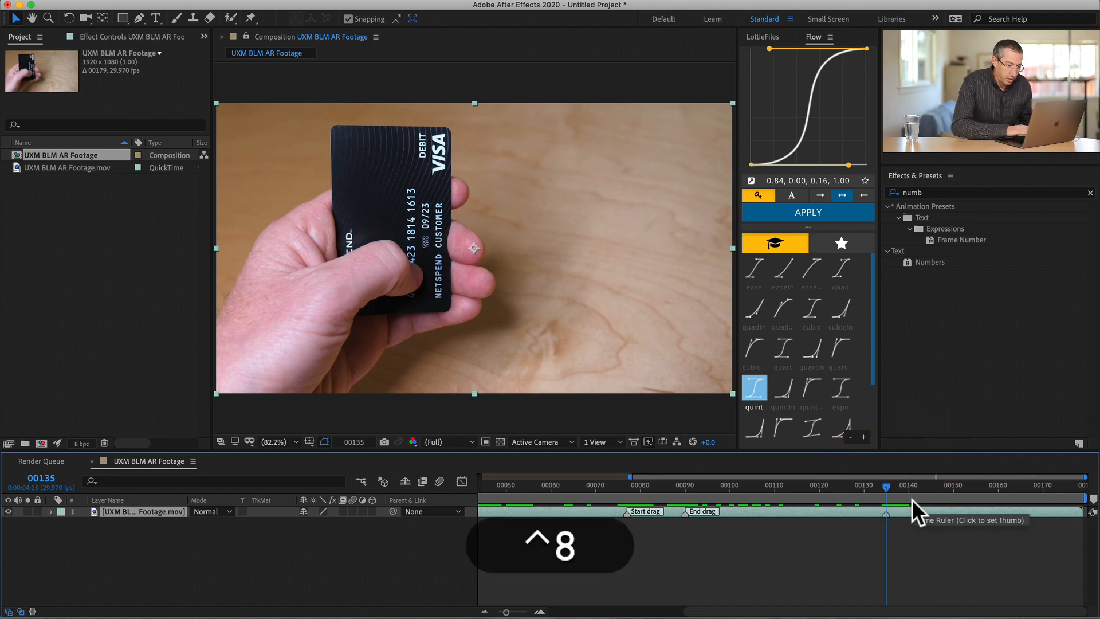
{"action": "double_click", "coordinate": [886, 512]}
{"action": "type", "text": "Tap"}
{"action": "key", "text": "Return"}
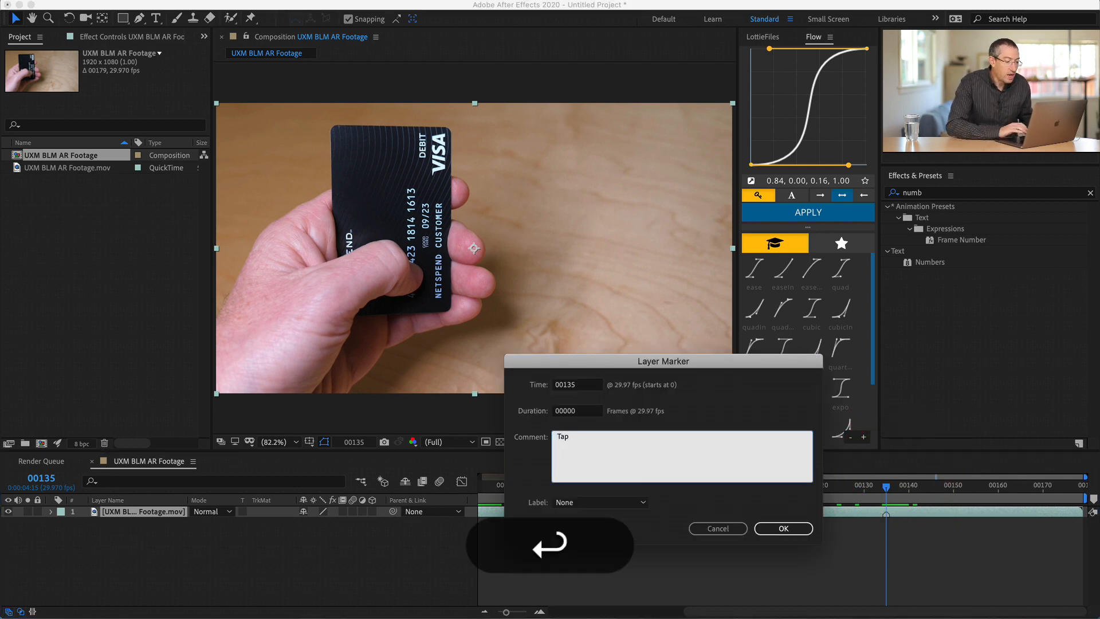
{"action": "key", "text": "BackSpace"}
{"action": "left_click", "coordinate": [781, 527]}
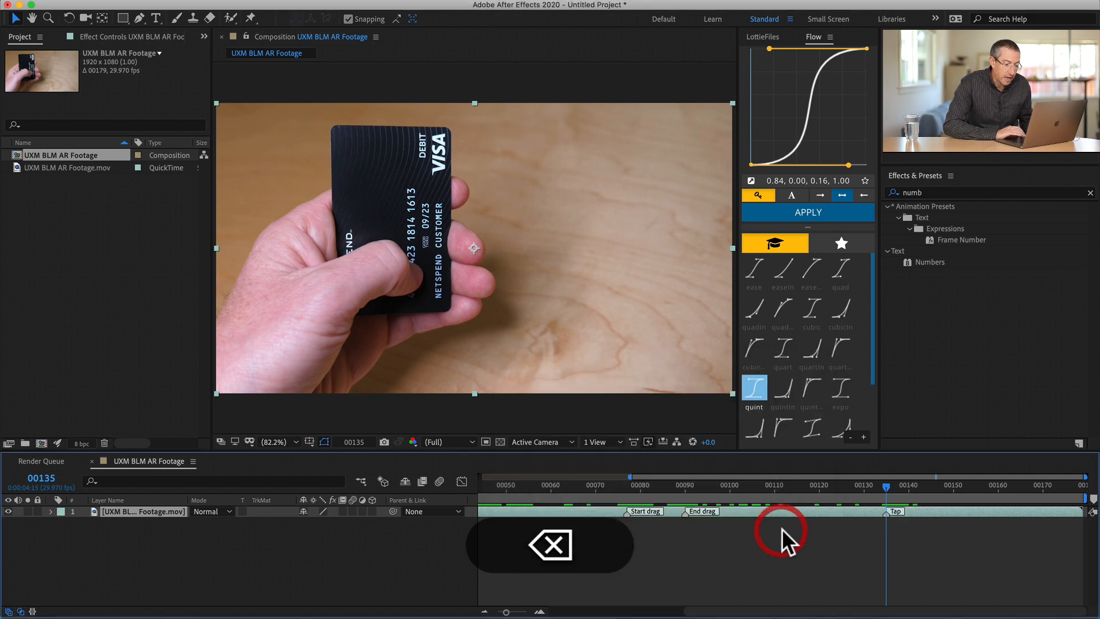
{"action": "key", "text": "minus"}
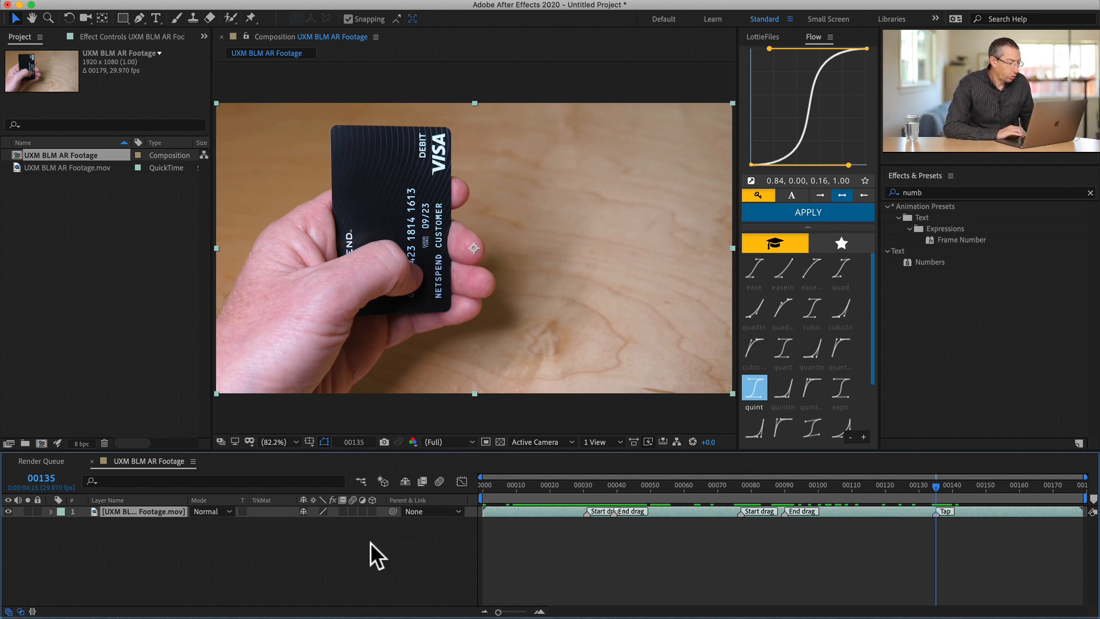
- Apply Track in Boris FX Mocha to the footage layer and launch Mocha AE from the effect
{"action": "left_click", "coordinate": [129, 510]}
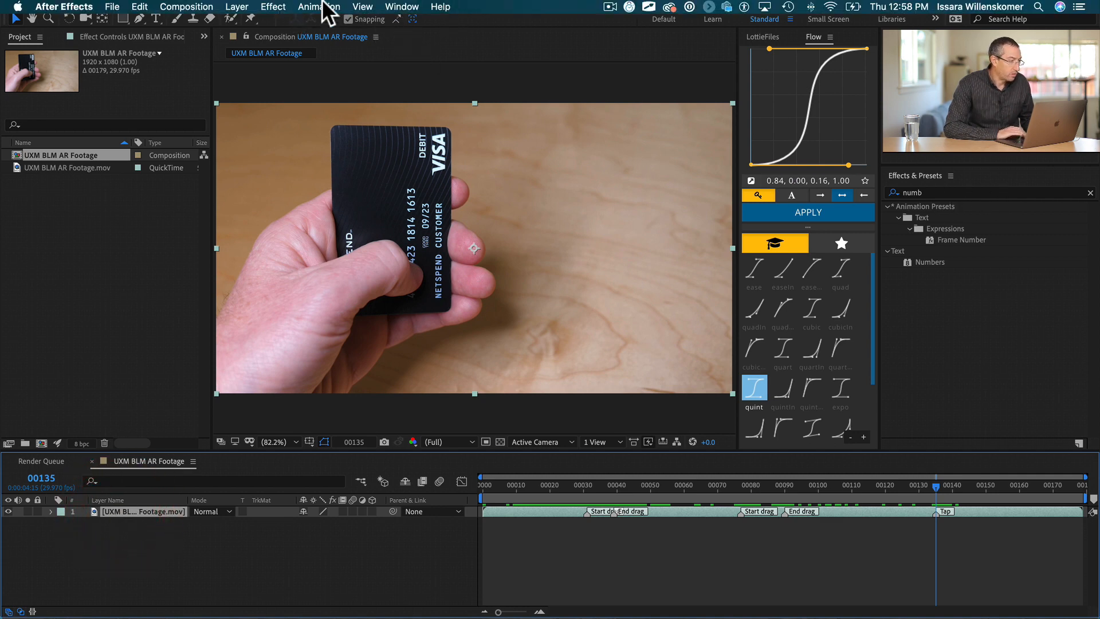
{"action": "left_click", "coordinate": [270, 6]}
{"action": "mouse_move", "coordinate": [319, 6]}
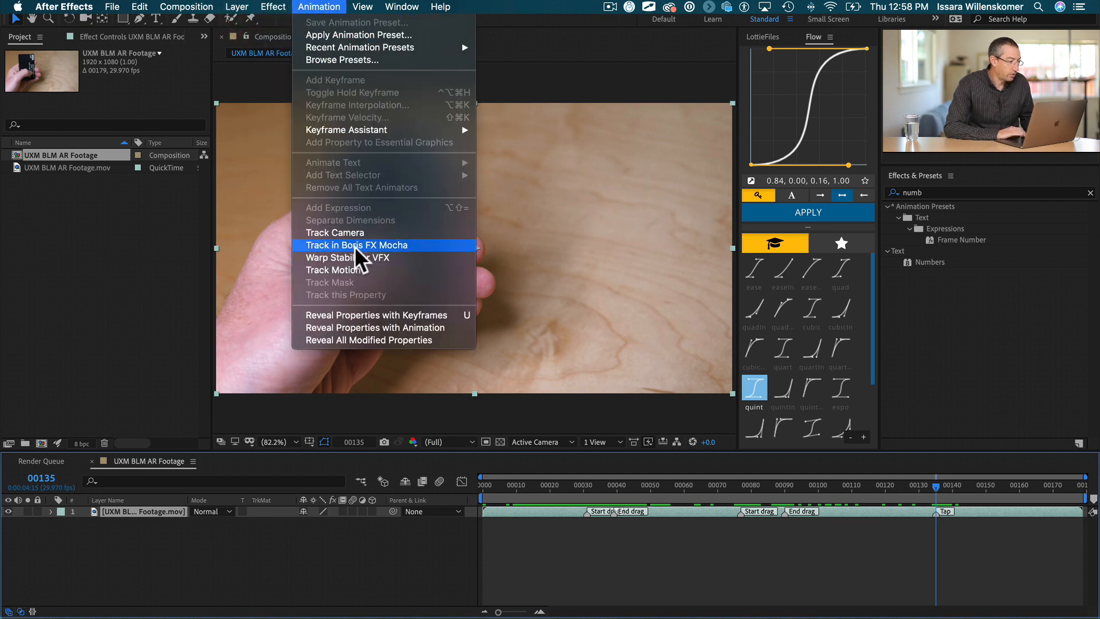
{"action": "left_click", "coordinate": [446, 533]}
{"action": "left_click", "coordinate": [527, 512]}
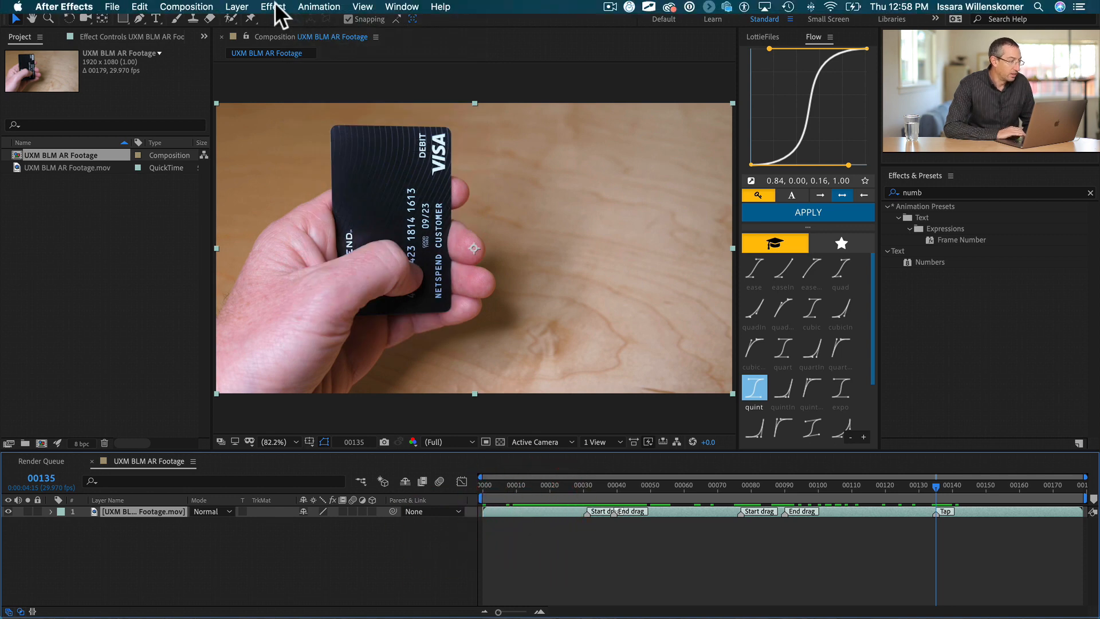
{"action": "left_click", "coordinate": [315, 6]}
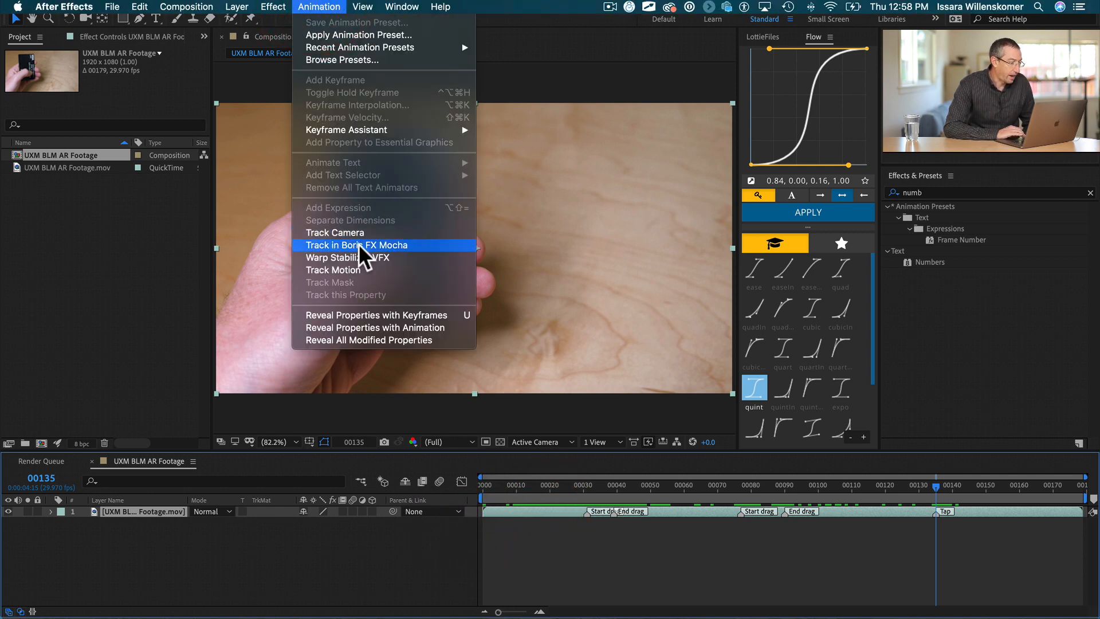
{"action": "left_click", "coordinate": [376, 244]}
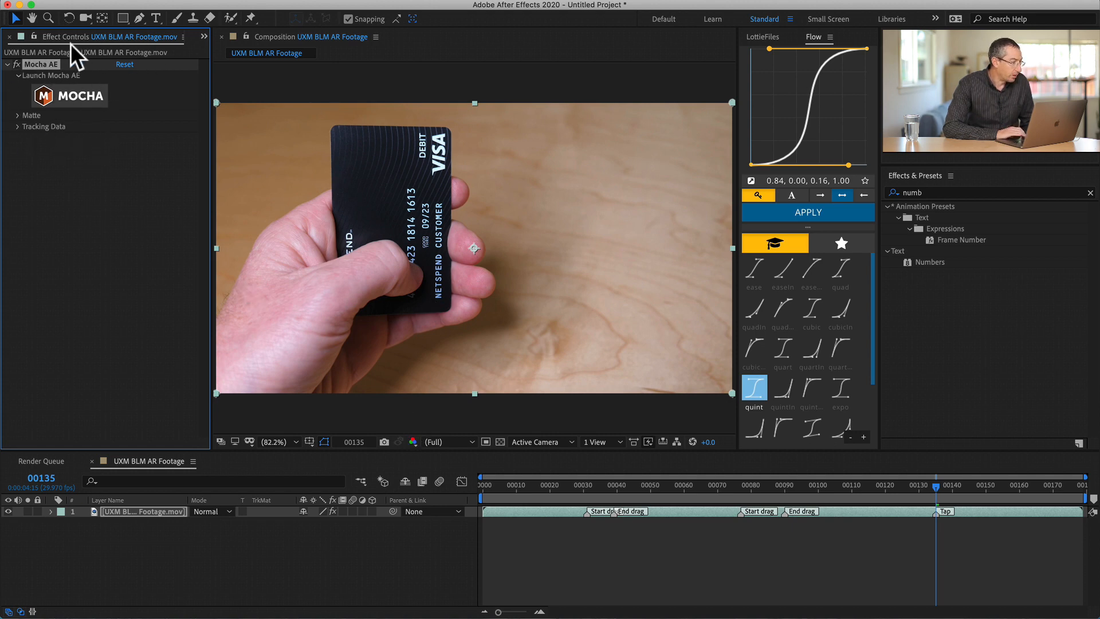
{"action": "left_click", "coordinate": [74, 92]}
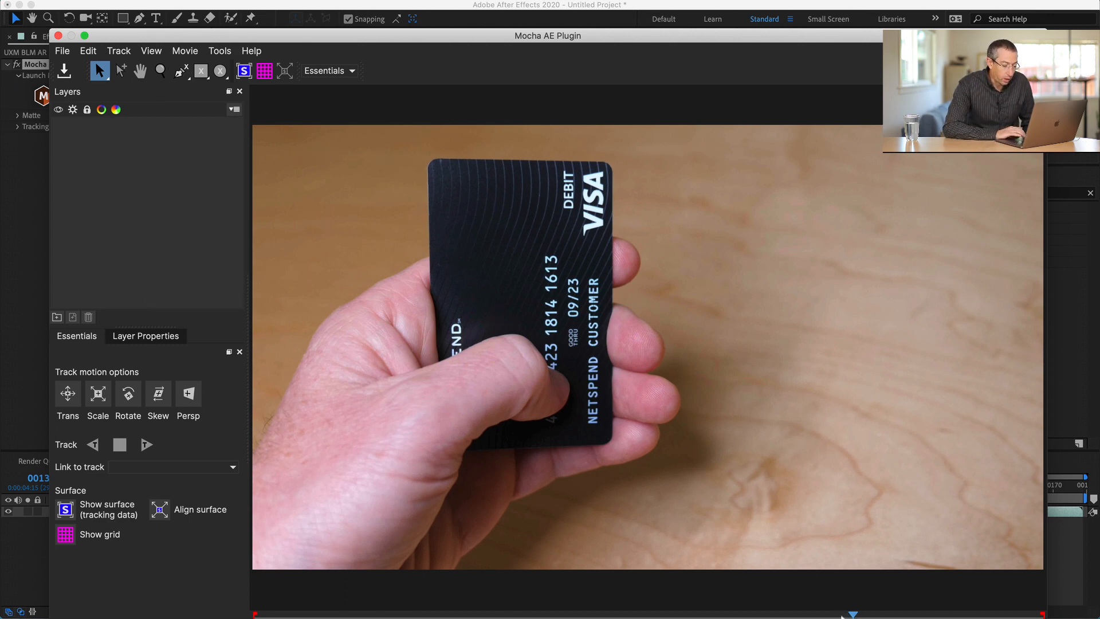
- On the clip's first frame, draw a closed X-Spline around the upper part of the card, just outside its edges
{"action": "left_click_drag", "start_coordinate": [847, 611], "coordinate": [228, 593]}
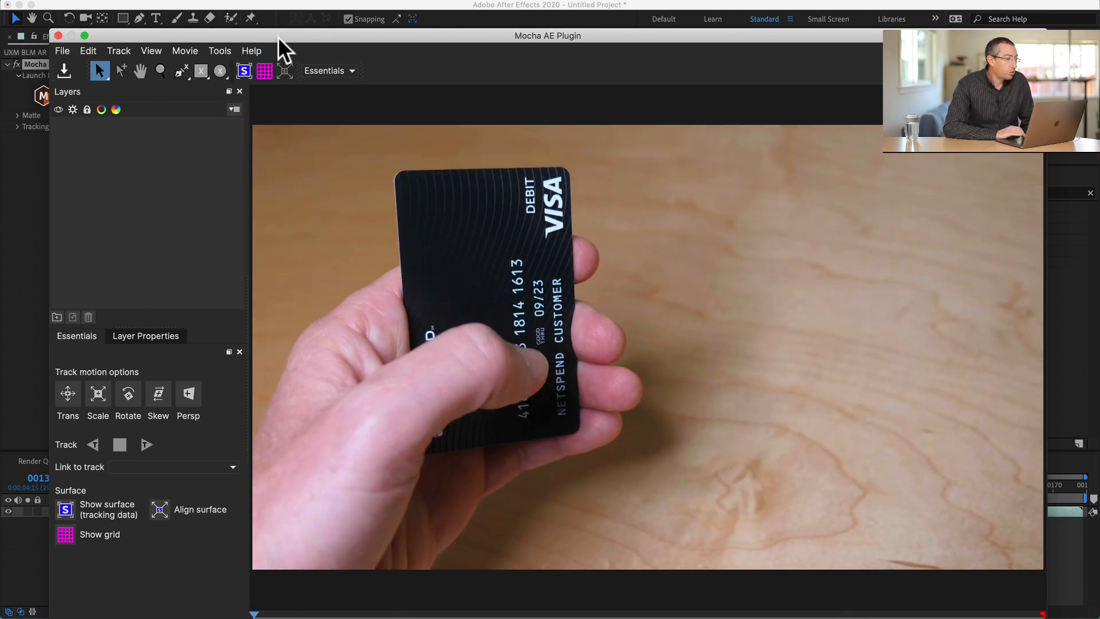
{"action": "mouse_move", "coordinate": [277, 35]}
{"action": "left_mouse_down"}
{"action": "mouse_move", "coordinate": [277, 7]}
{"action": "mouse_move", "coordinate": [285, 20]}
{"action": "left_mouse_up"}
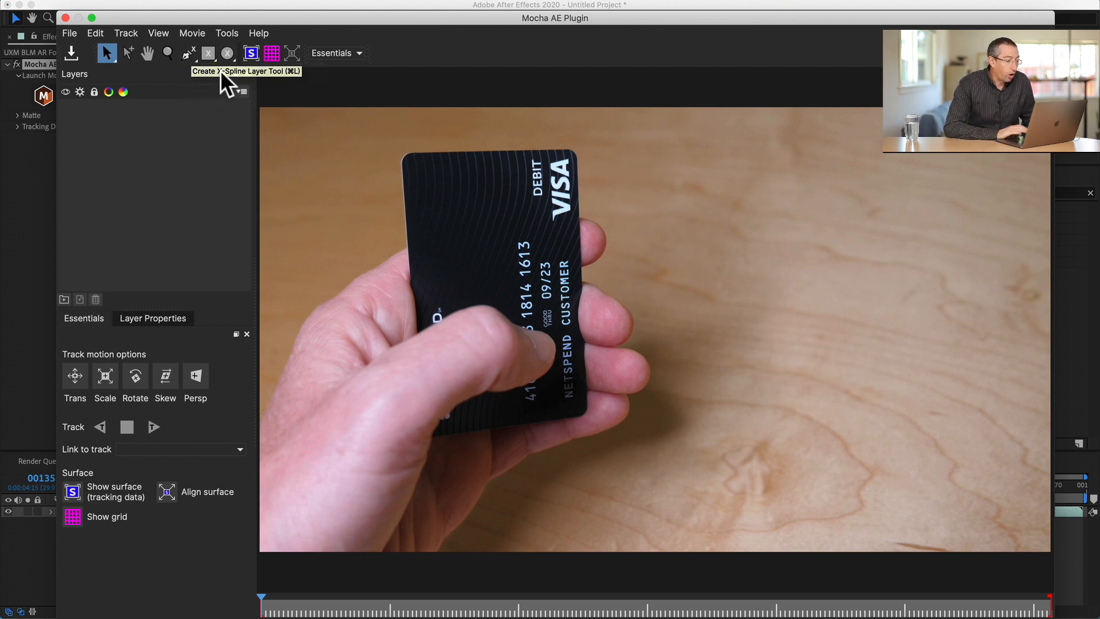
{"action": "left_click", "coordinate": [188, 54]}
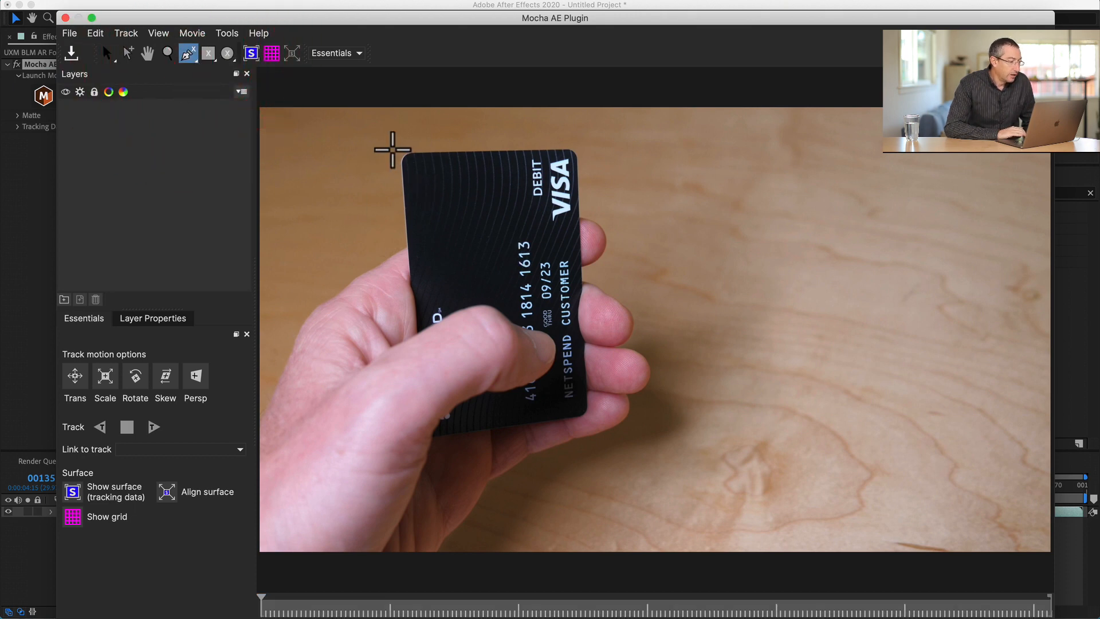
{"action": "left_click", "coordinate": [395, 146]}
{"action": "left_click", "coordinate": [401, 235]}
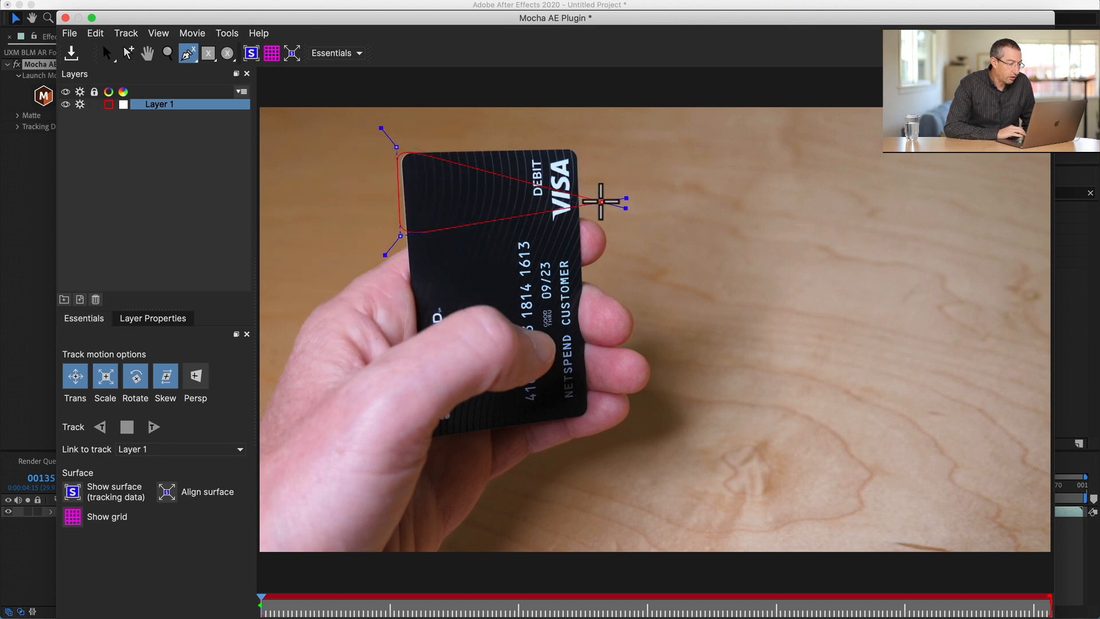
{"action": "left_click", "coordinate": [601, 201]}
{"action": "left_click", "coordinate": [589, 136]}
{"action": "left_click", "coordinate": [579, 135]}
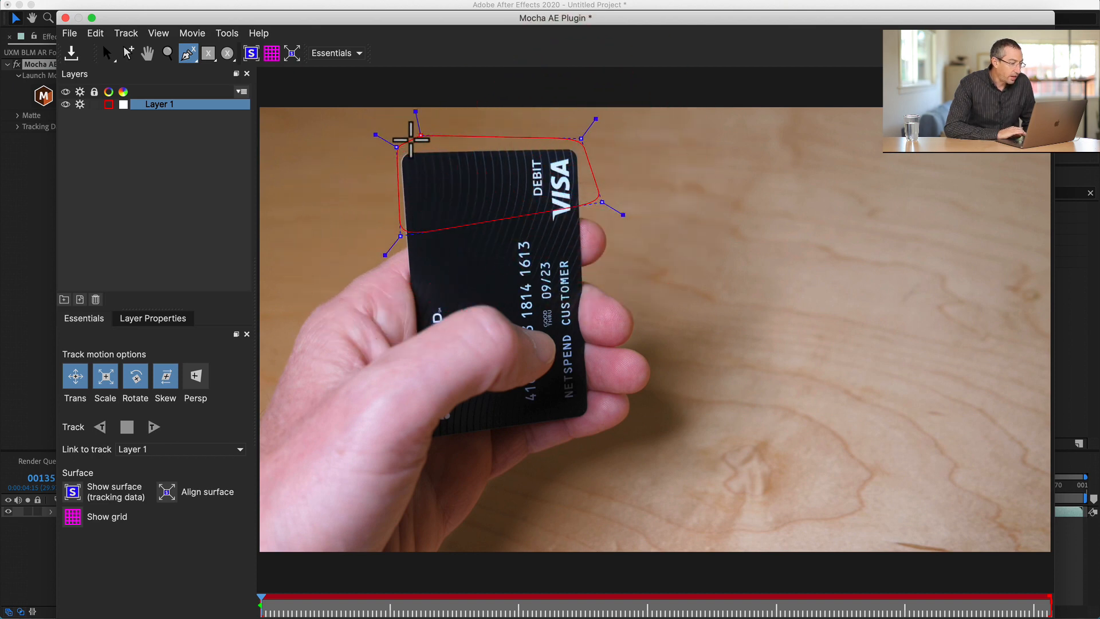
{"action": "left_click", "coordinate": [395, 148]}
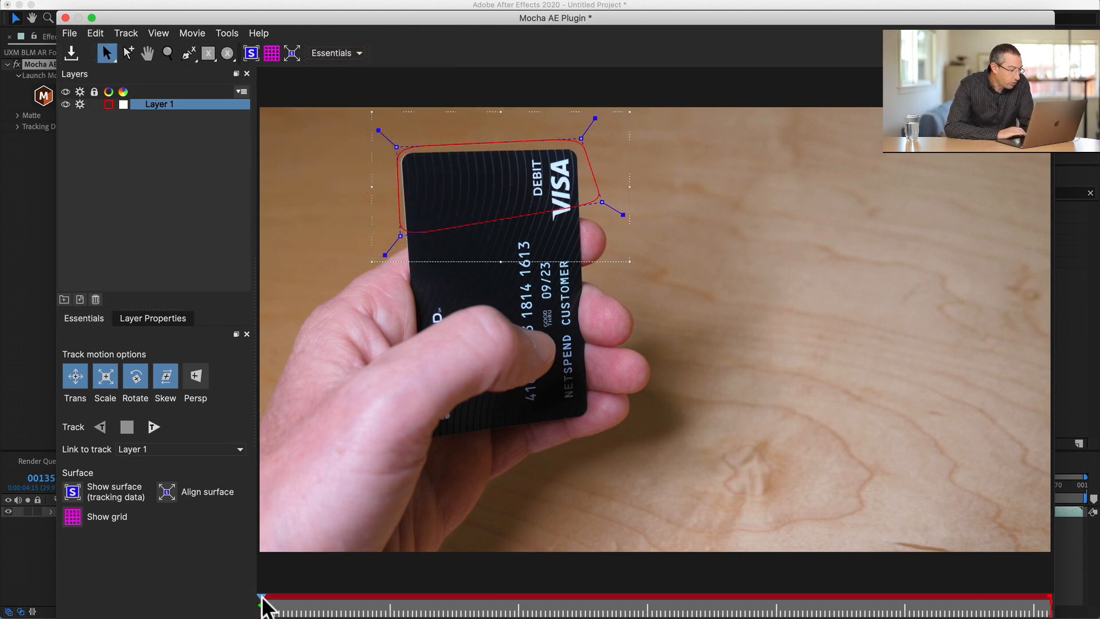
- Track Layer 1 forward from the first frame with translation, scale, rotation, skew and perspective enabled
{"action": "left_click_drag", "start_coordinate": [260, 597], "coordinate": [444, 595]}
{"action": "left_click_drag", "start_coordinate": [265, 601], "coordinate": [496, 591]}
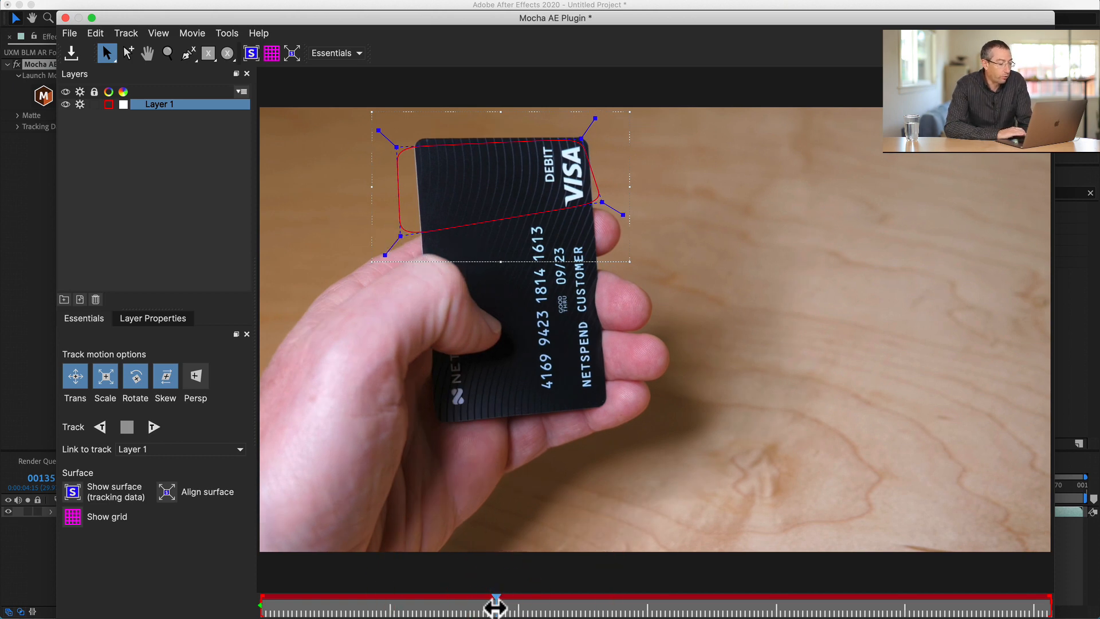
{"action": "left_click_drag", "start_coordinate": [494, 606], "coordinate": [262, 597]}
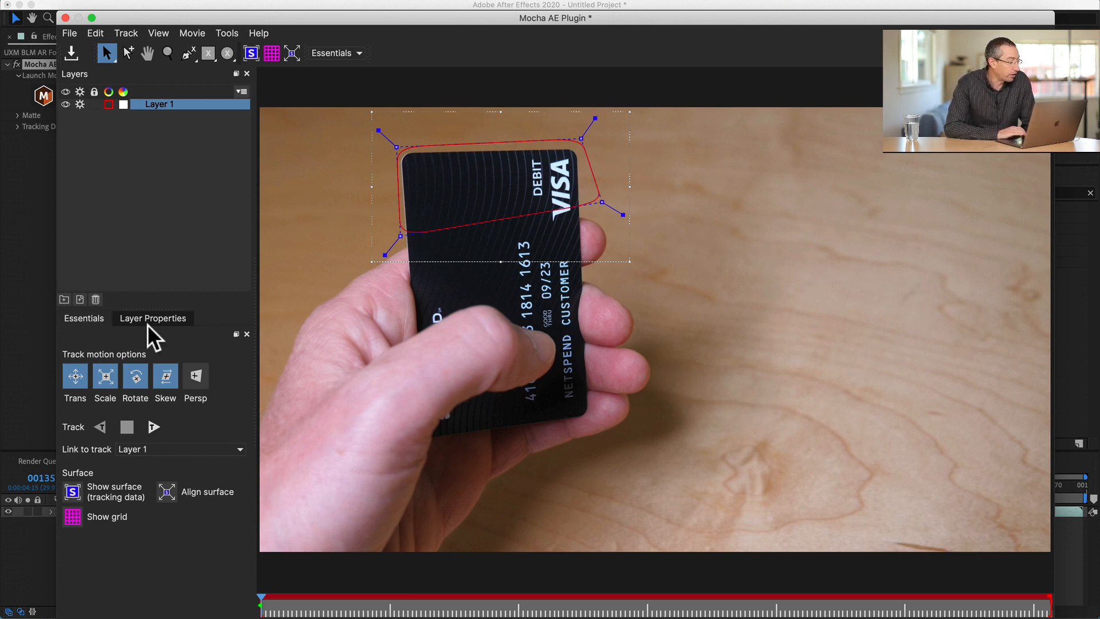
{"action": "left_click", "coordinate": [75, 378]}
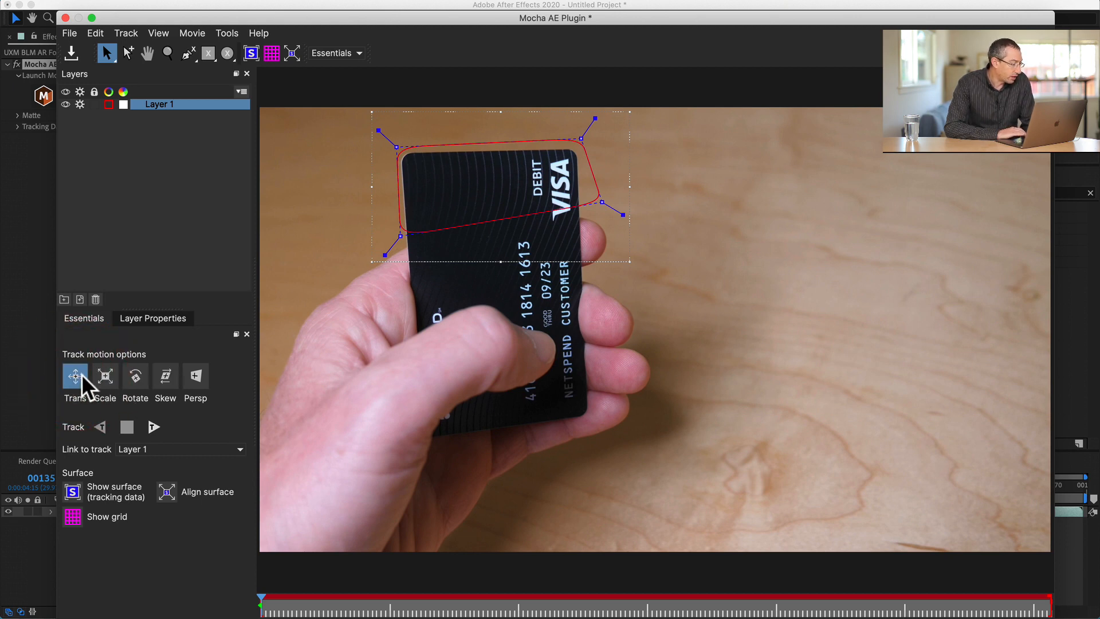
{"action": "left_click", "coordinate": [106, 377]}
{"action": "left_click", "coordinate": [138, 377]}
{"action": "left_click", "coordinate": [166, 377]}
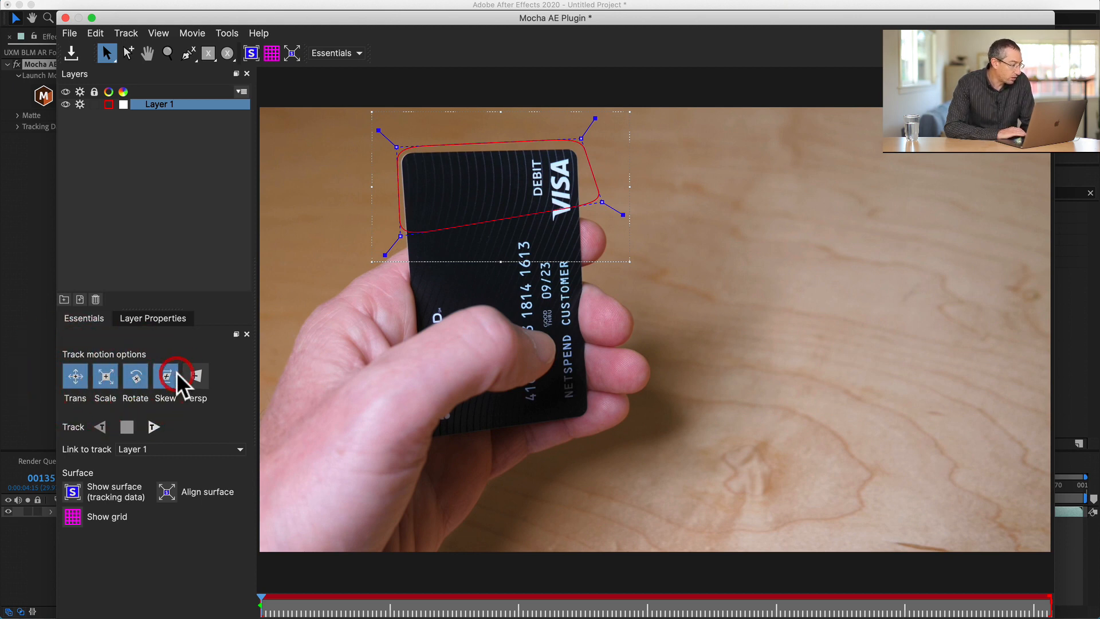
{"action": "left_click", "coordinate": [195, 377]}
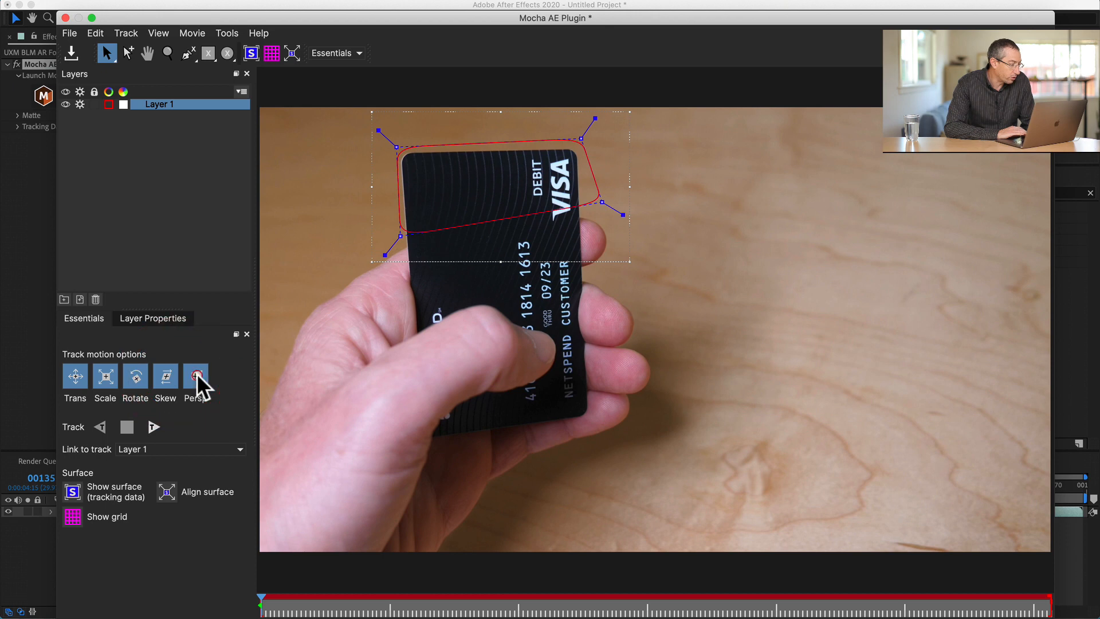
{"action": "left_click", "coordinate": [154, 427]}
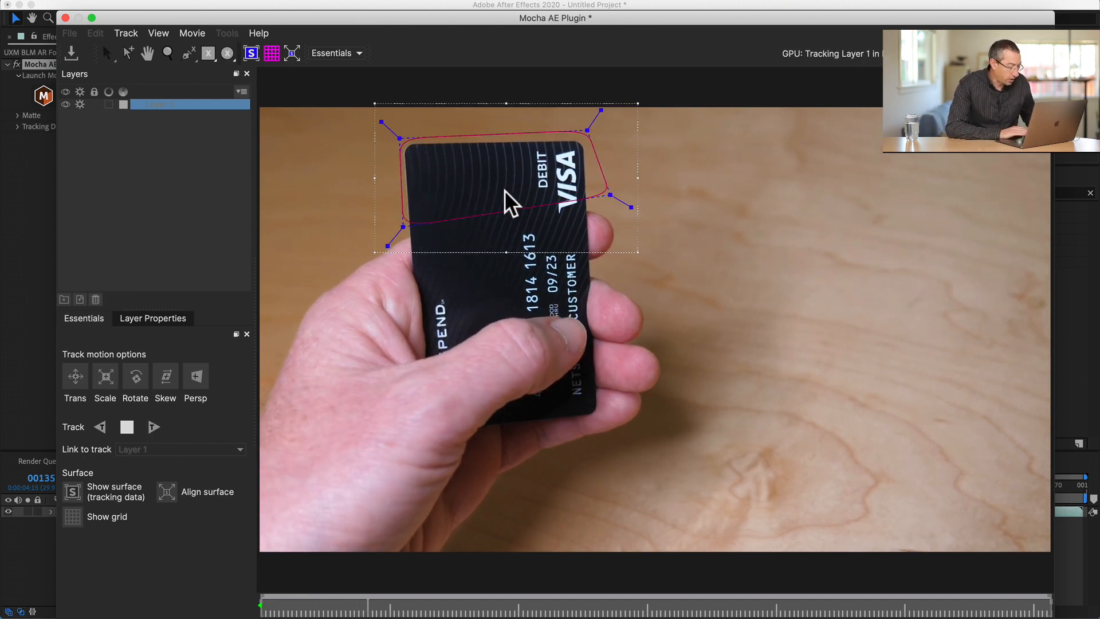
- Play back the tracked shape, save the Mocha project and close the plug-in to return to After Effects
{"action": "key", "text": "ctrl+s"}
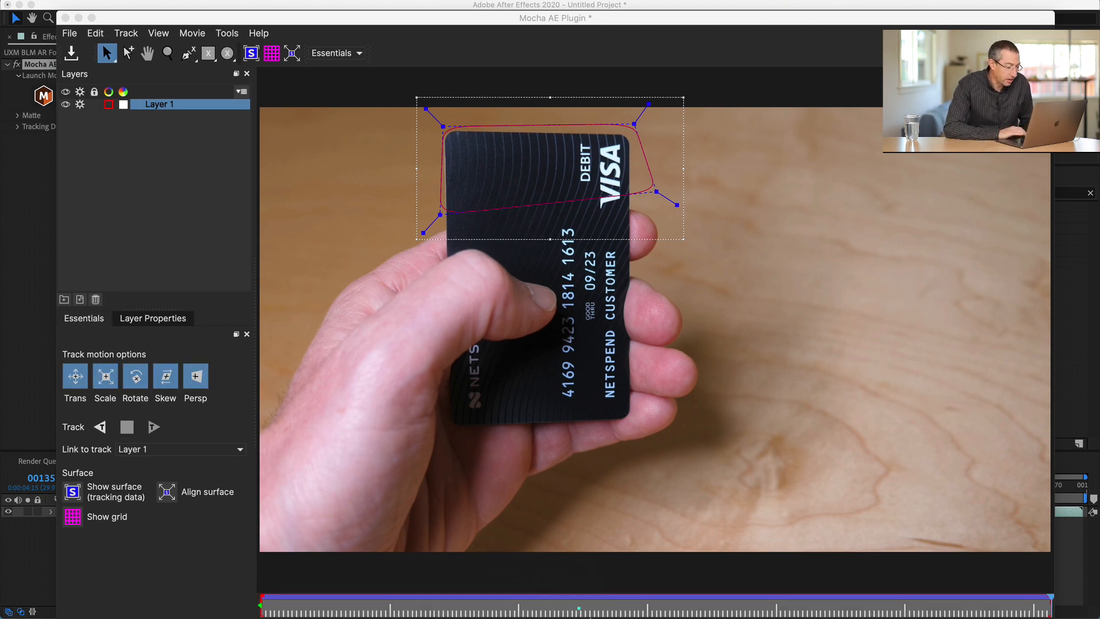
{"action": "key", "text": "ctrl+s"}
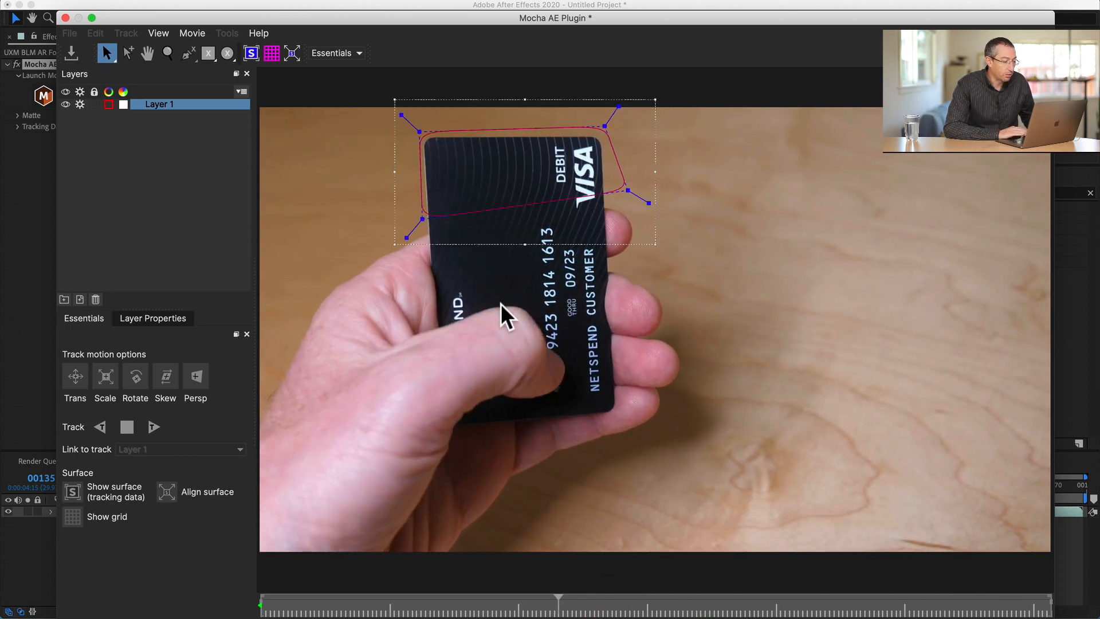
{"action": "key", "text": "space"}
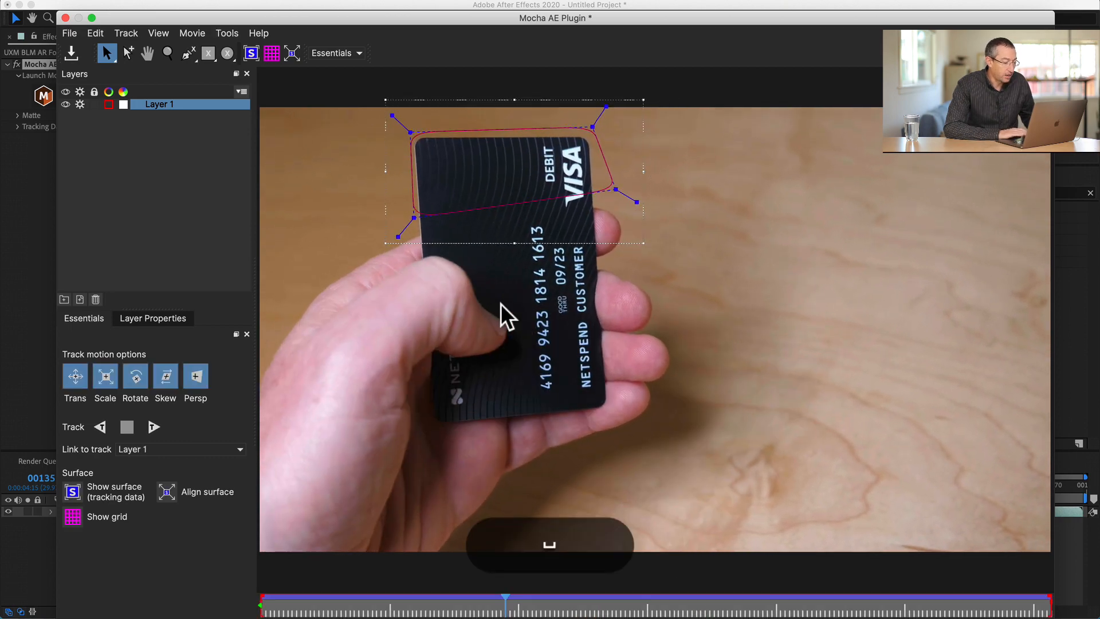
{"action": "left_click", "coordinate": [71, 51]}
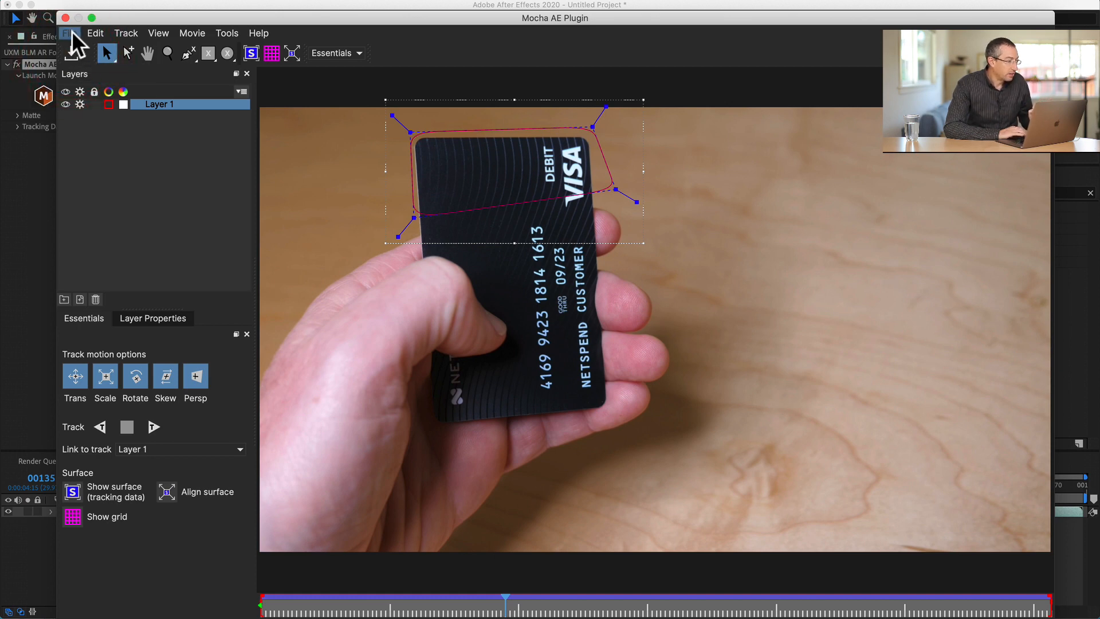
{"action": "left_click", "coordinate": [71, 34]}
{"action": "left_click", "coordinate": [98, 154]}
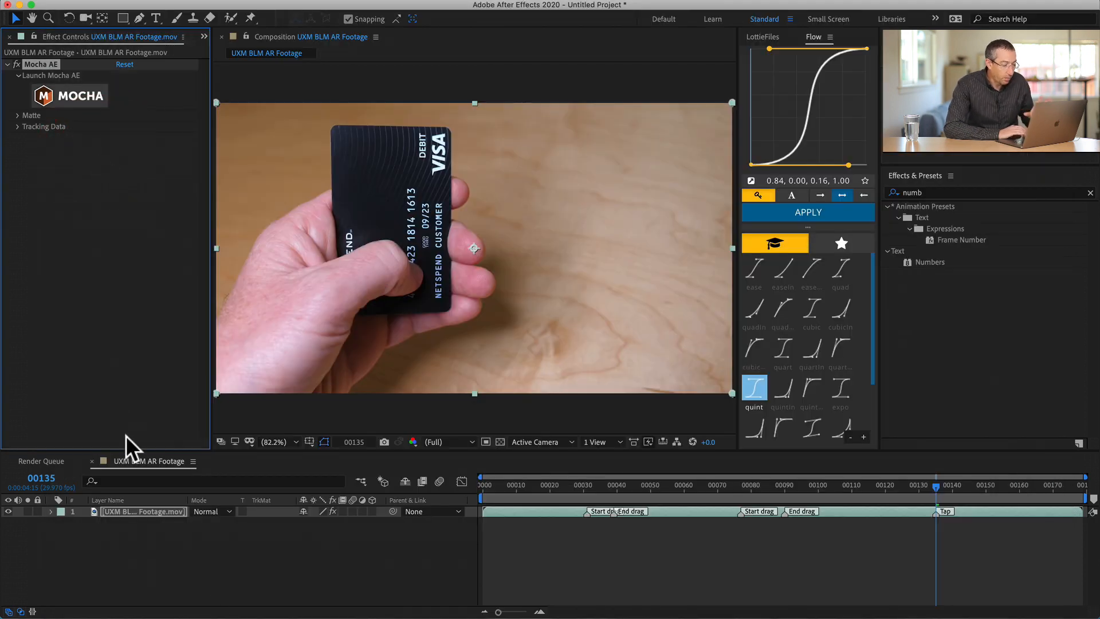
- Create track data from Layer 1 in the Mocha AE effect's Tracking Data settings
{"action": "left_click", "coordinate": [17, 126]}
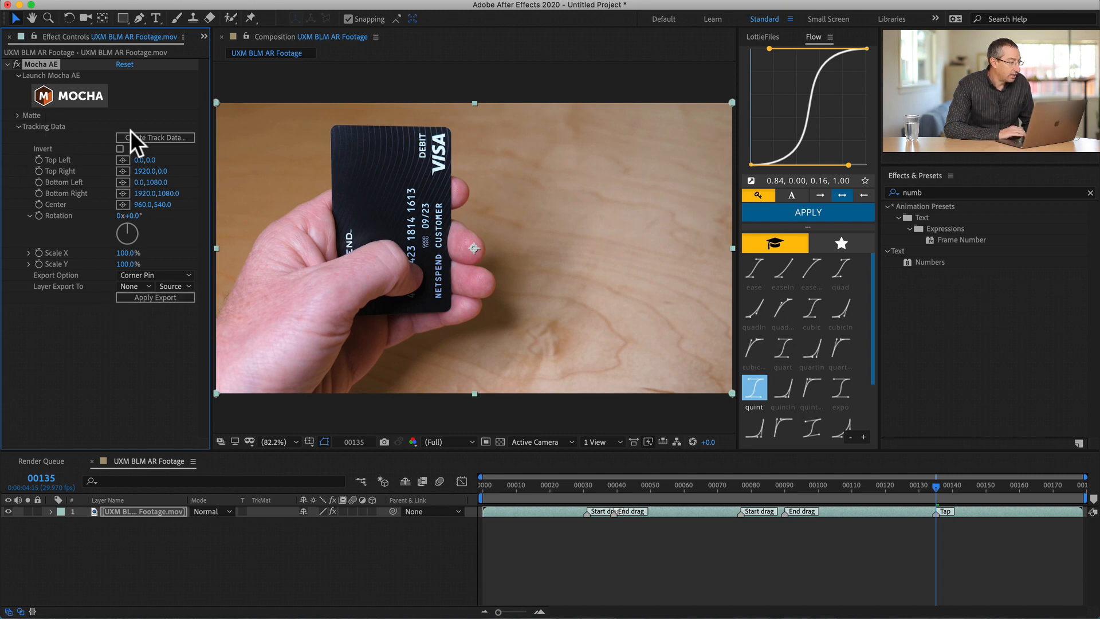
{"action": "left_click", "coordinate": [143, 137]}
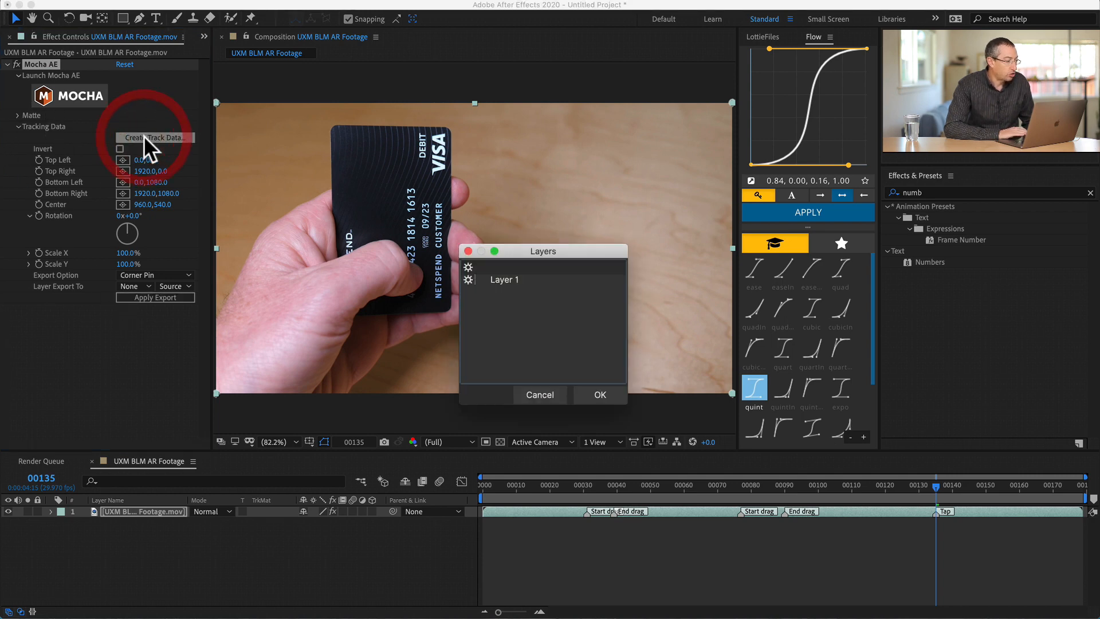
{"action": "left_click", "coordinate": [497, 280]}
{"action": "left_click", "coordinate": [604, 395]}
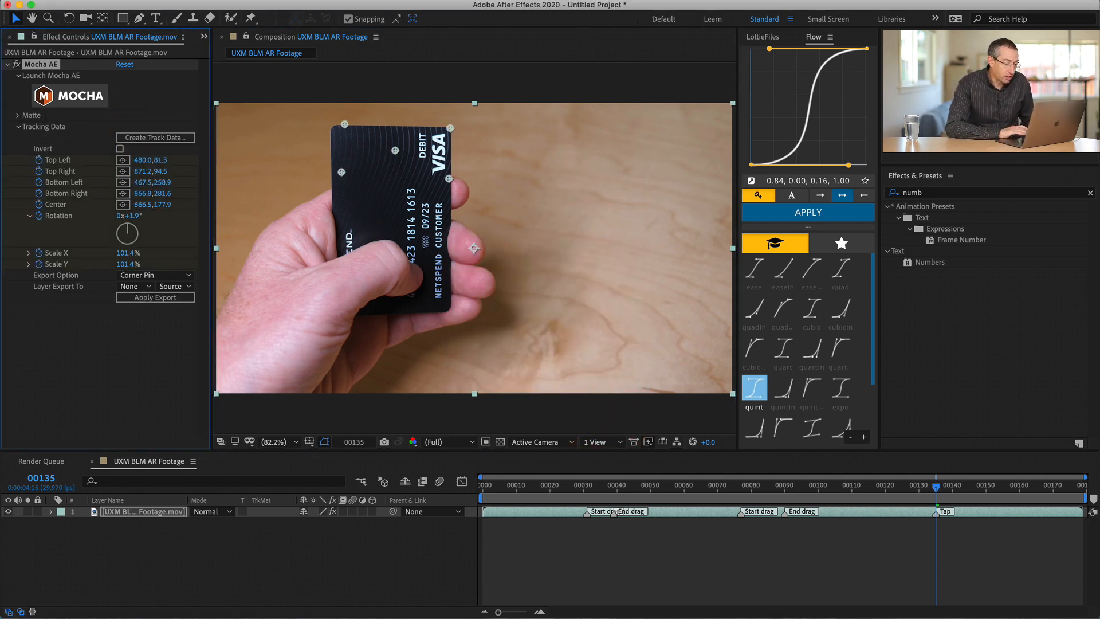
- Examine the footage layer's tracking keyframes, collapse them again and widen the area showing the Mocha AE effect settings
{"action": "left_click", "coordinate": [524, 504]}
{"action": "key", "text": "u"}
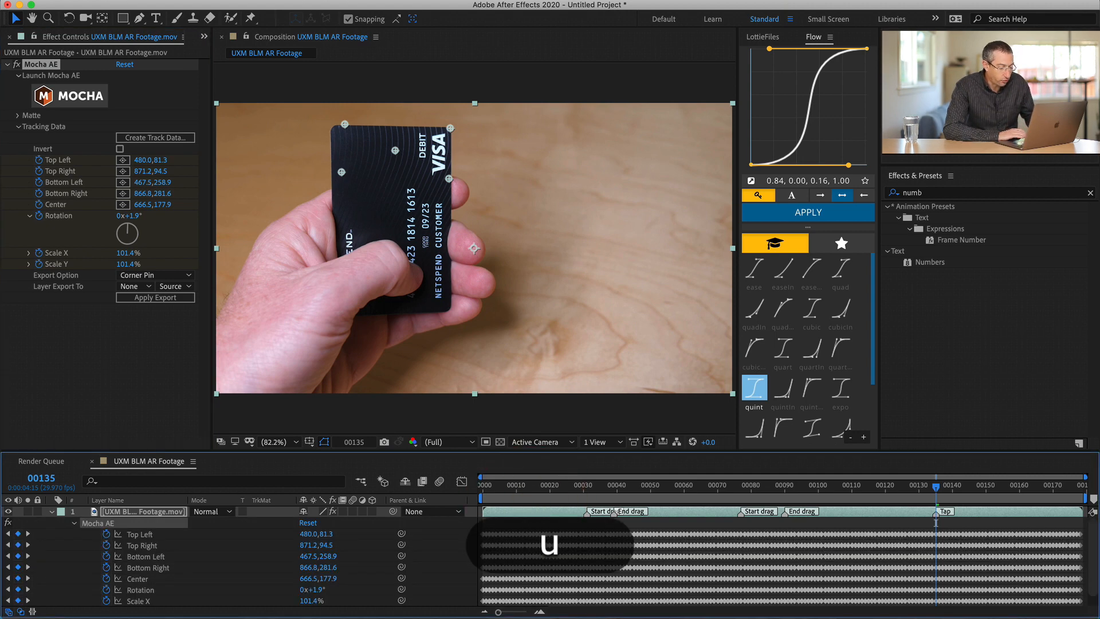
{"action": "key", "text": "u"}
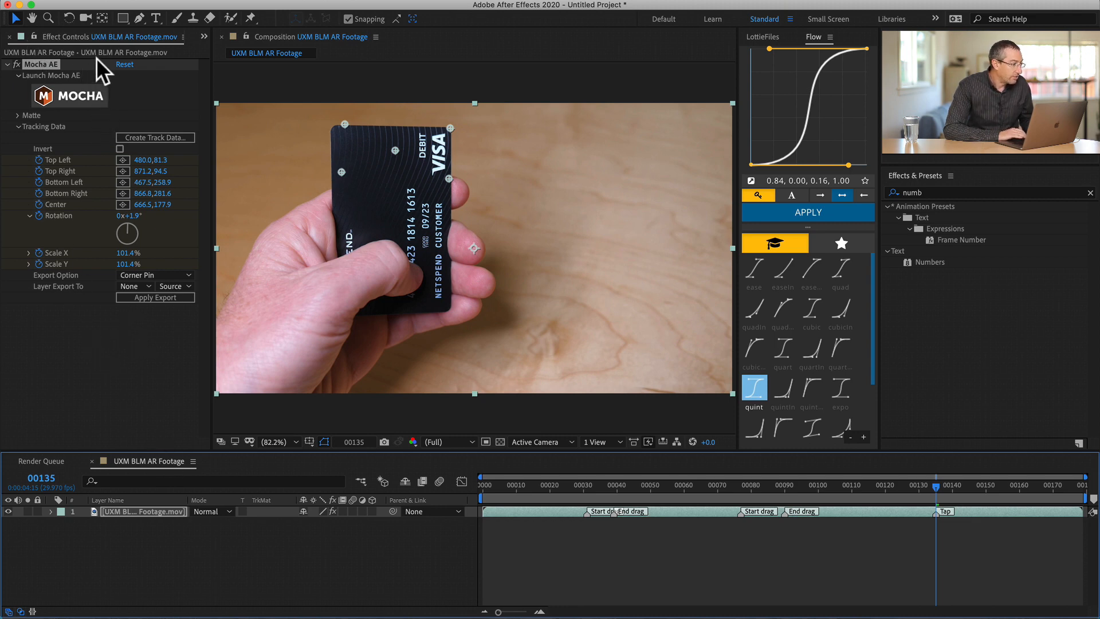
{"action": "left_click_drag", "start_coordinate": [212, 76], "coordinate": [256, 67]}
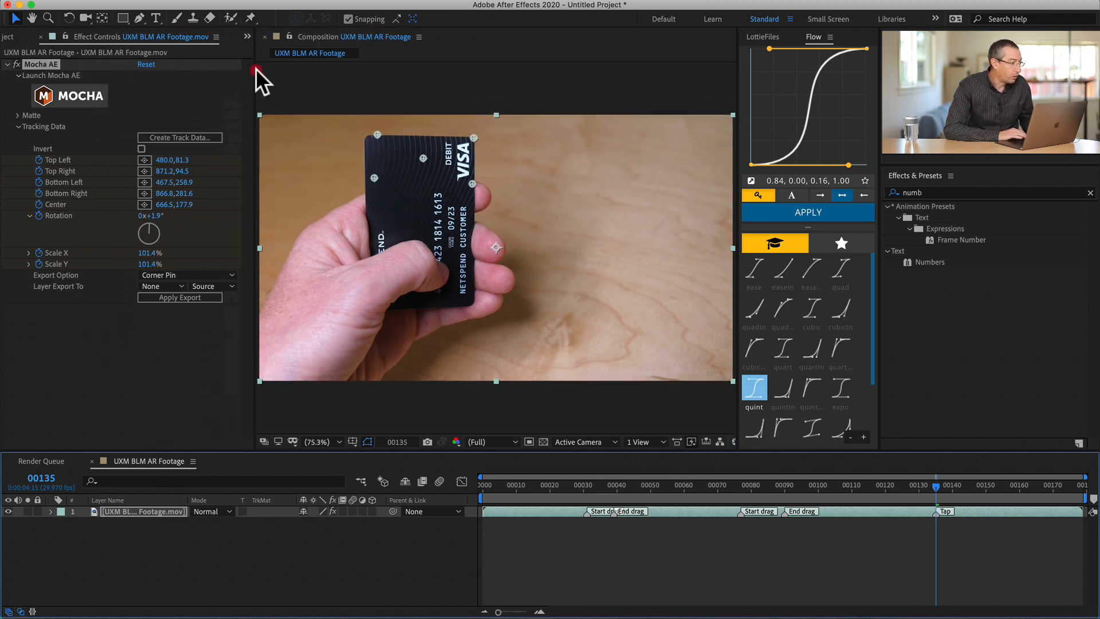
{"action": "left_click", "coordinate": [8, 36]}
{"action": "left_click", "coordinate": [81, 228]}
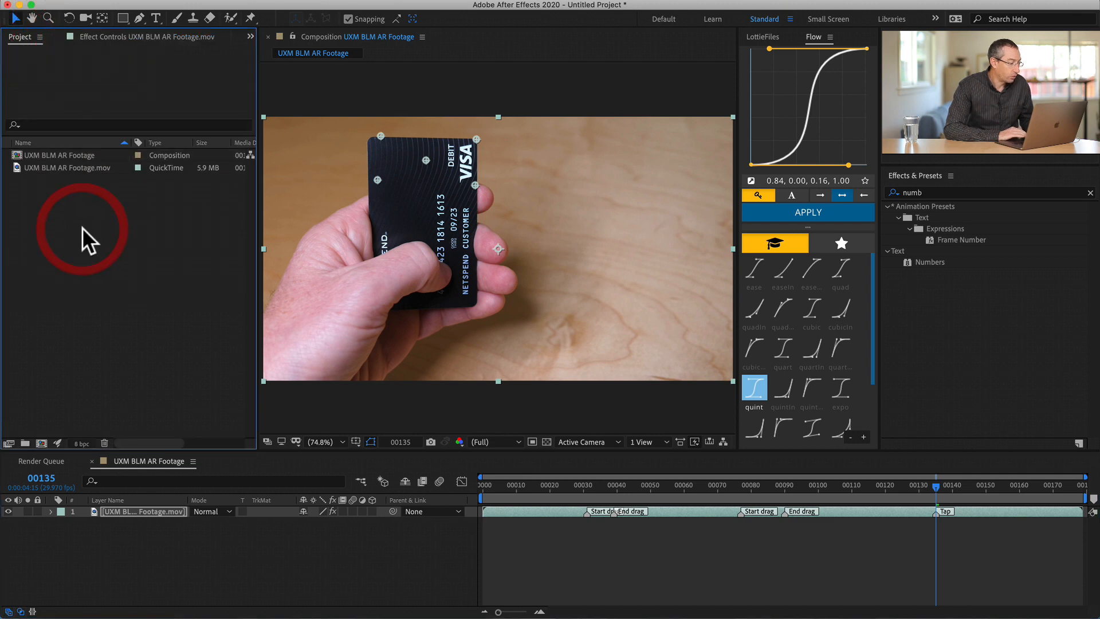
{"action": "key", "text": "super+i"}
{"action": "key", "text": "Down"}
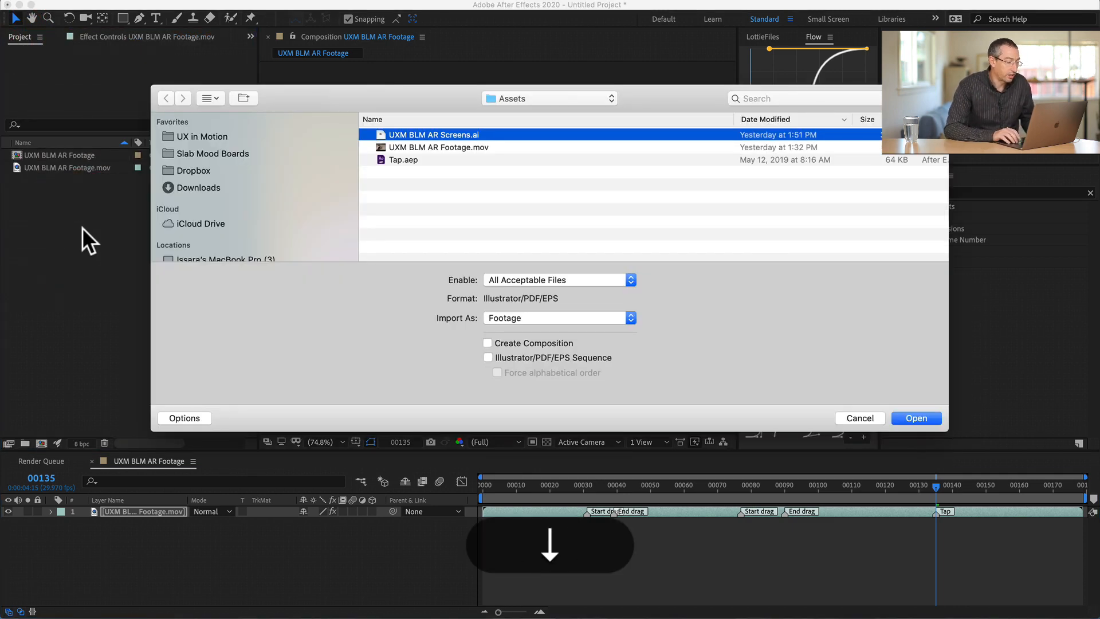
{"action": "mouse_move", "coordinate": [415, 7]}
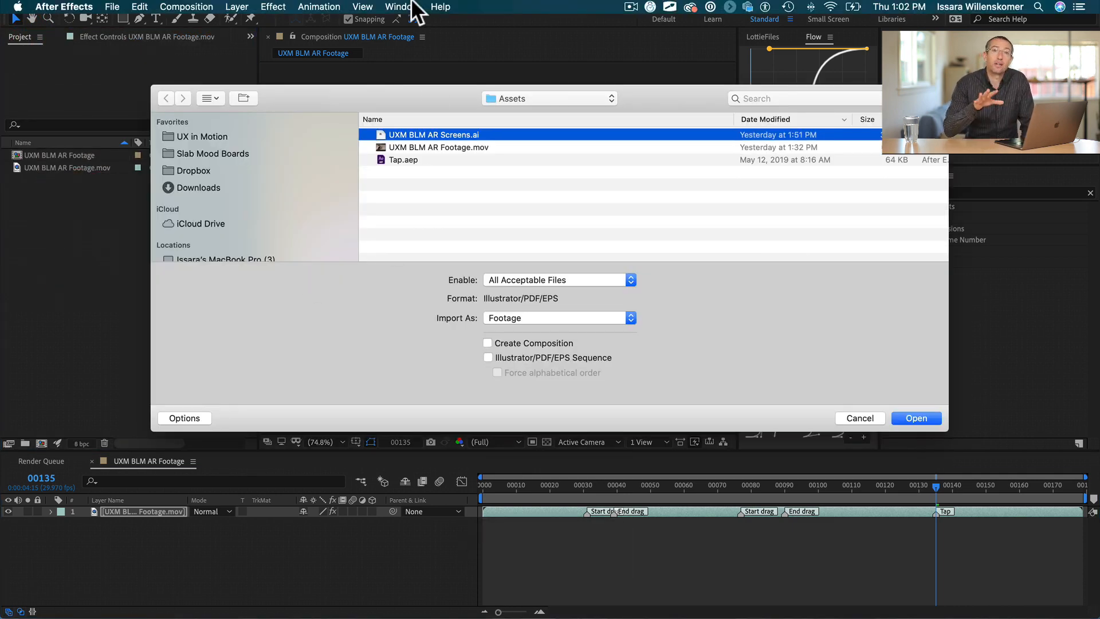
{"action": "key", "text": "Escape"}
- Switch to Illustrator and view the UXM BLM AR Screens.ai artwork in full-color preview instead of outline
{"action": "key", "text": "super+Tab"}
{"action": "key", "text": "super+Tab"}
{"action": "key", "text": "super+Tab"}
{"action": "key", "text": "super+Tab"}
{"action": "key", "text": "super+Tab"}
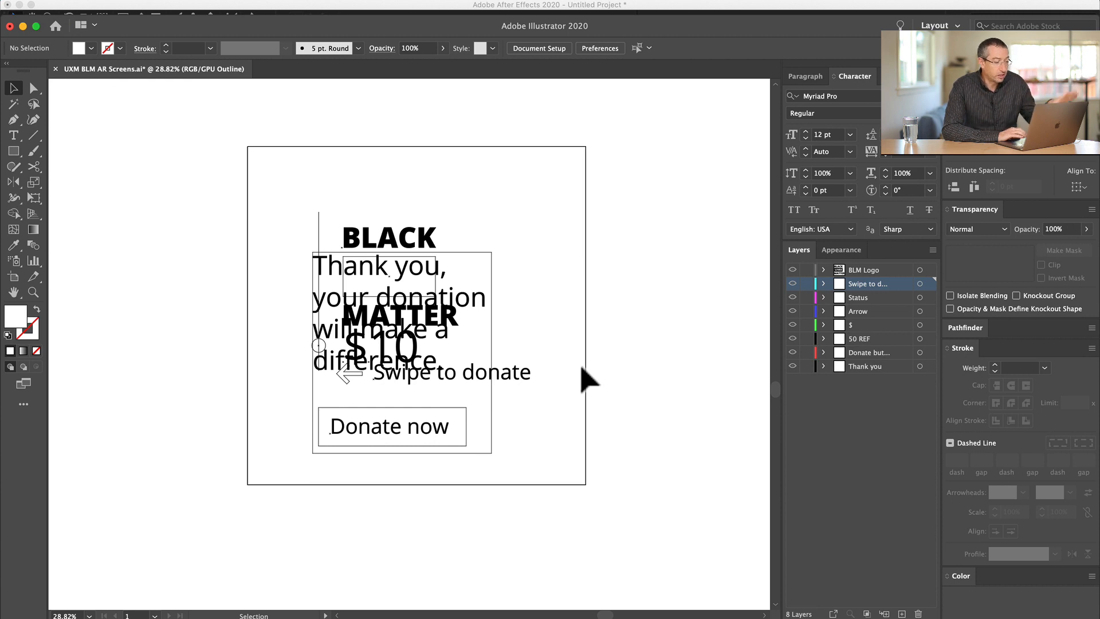
{"action": "key", "text": "super+y"}
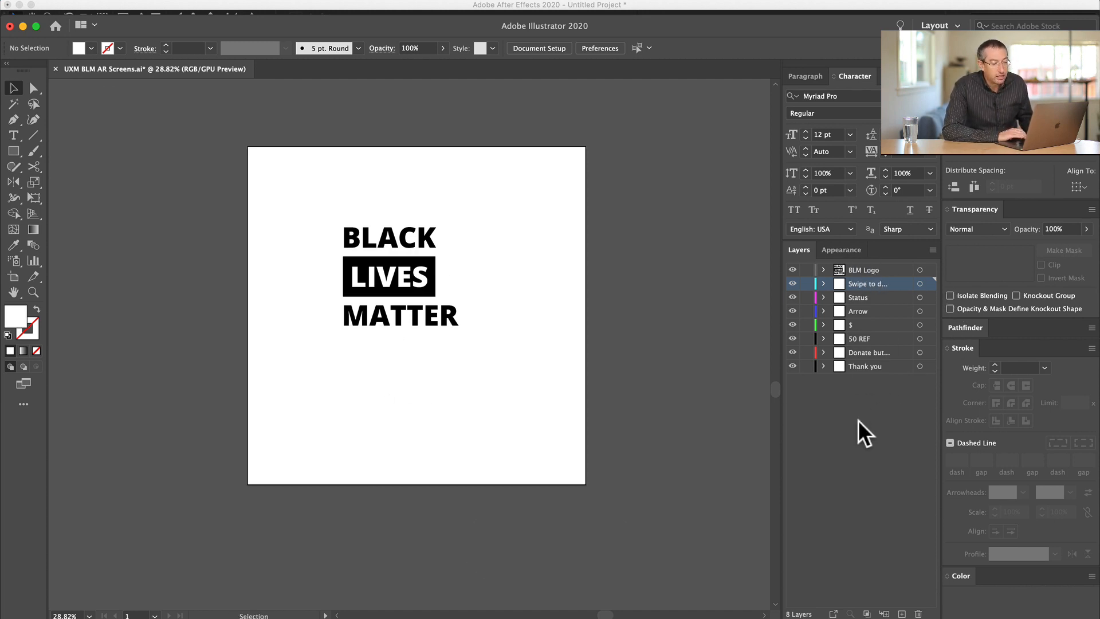
- Switch back to After Effects and import UXM BLM AR Screens.ai as Composition - Retain Layer Sizes
{"action": "key", "text": "super+Tab"}
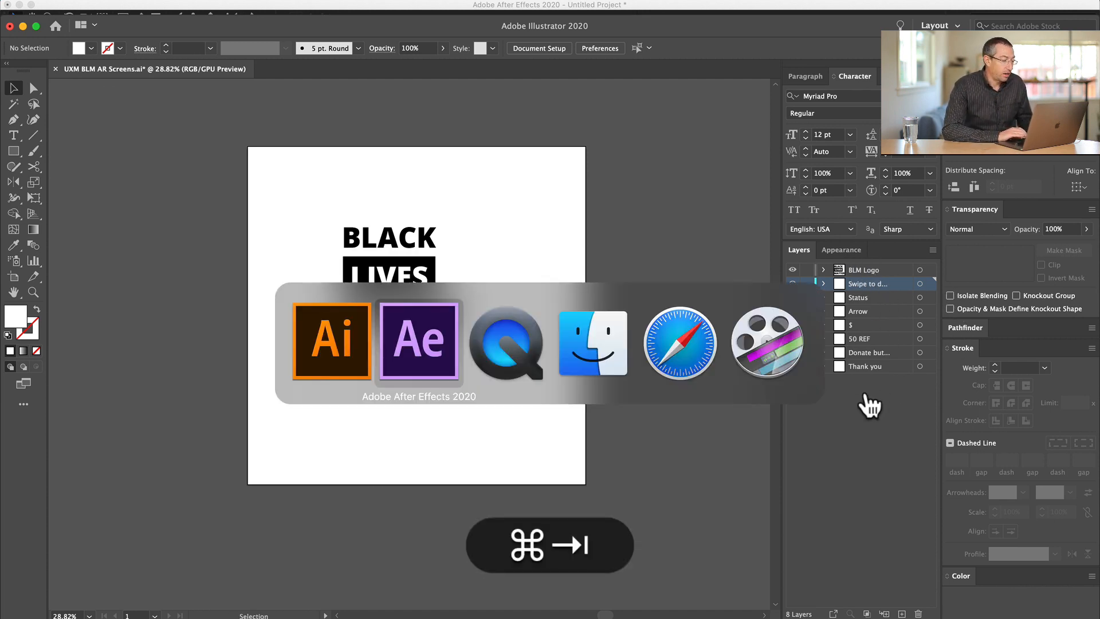
{"action": "key", "text": "super+i"}
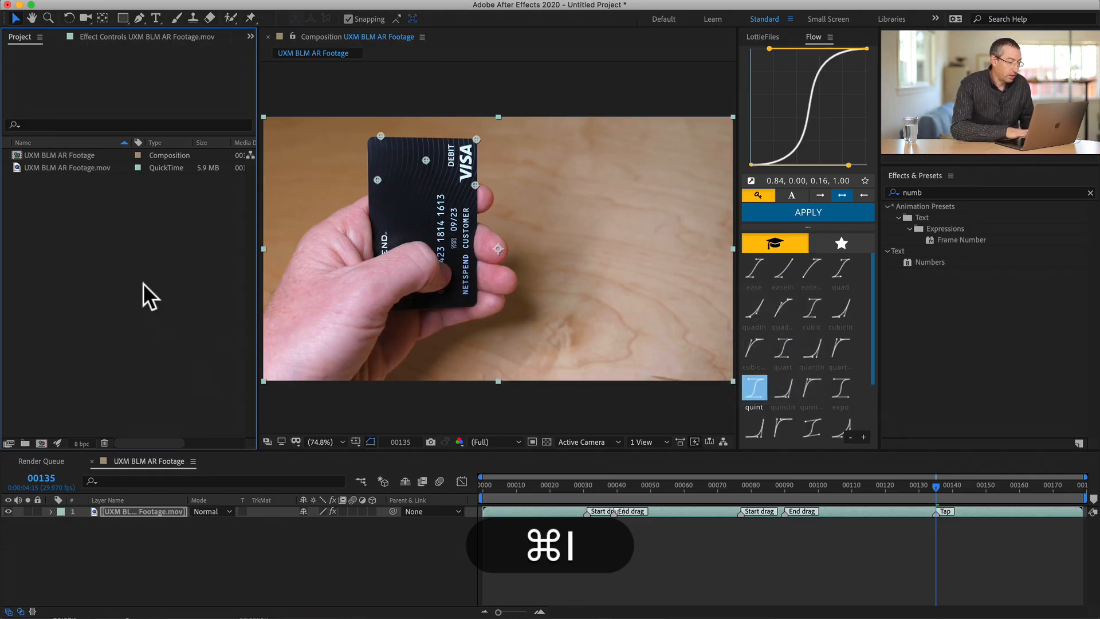
{"action": "key", "text": "Down"}
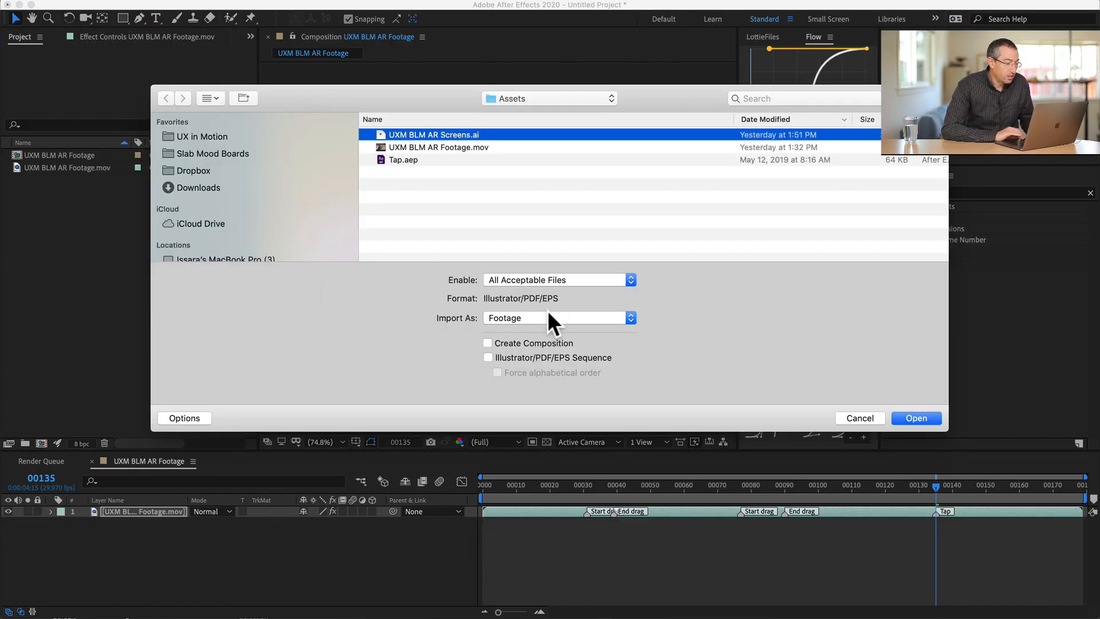
{"action": "left_click", "coordinate": [529, 319]}
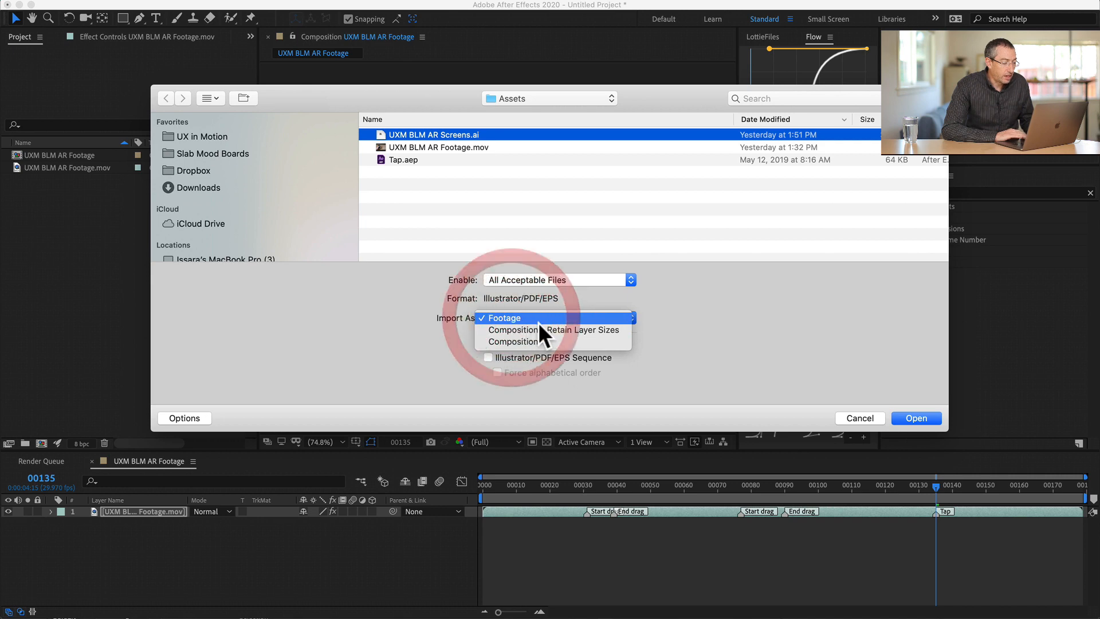
{"action": "left_click", "coordinate": [699, 308]}
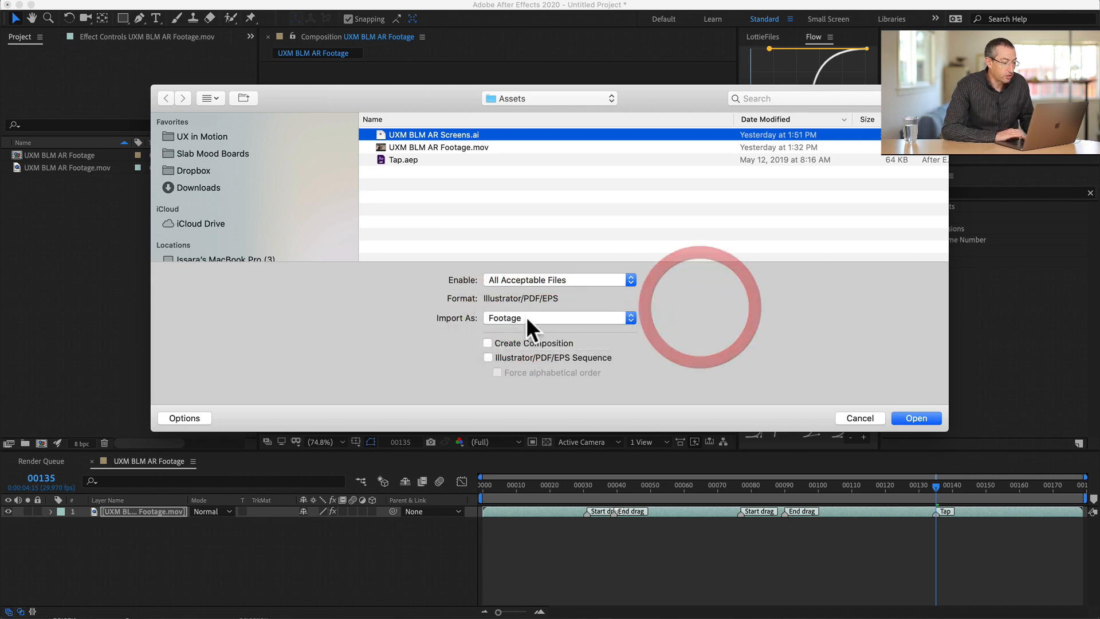
{"action": "left_click", "coordinate": [527, 317]}
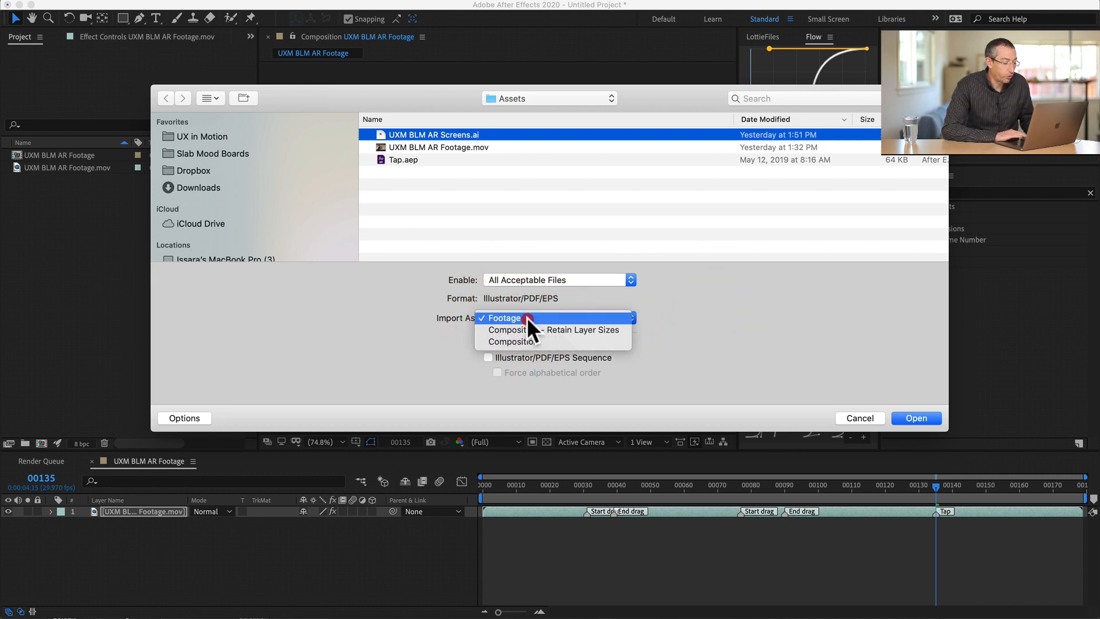
{"action": "left_click", "coordinate": [560, 329]}
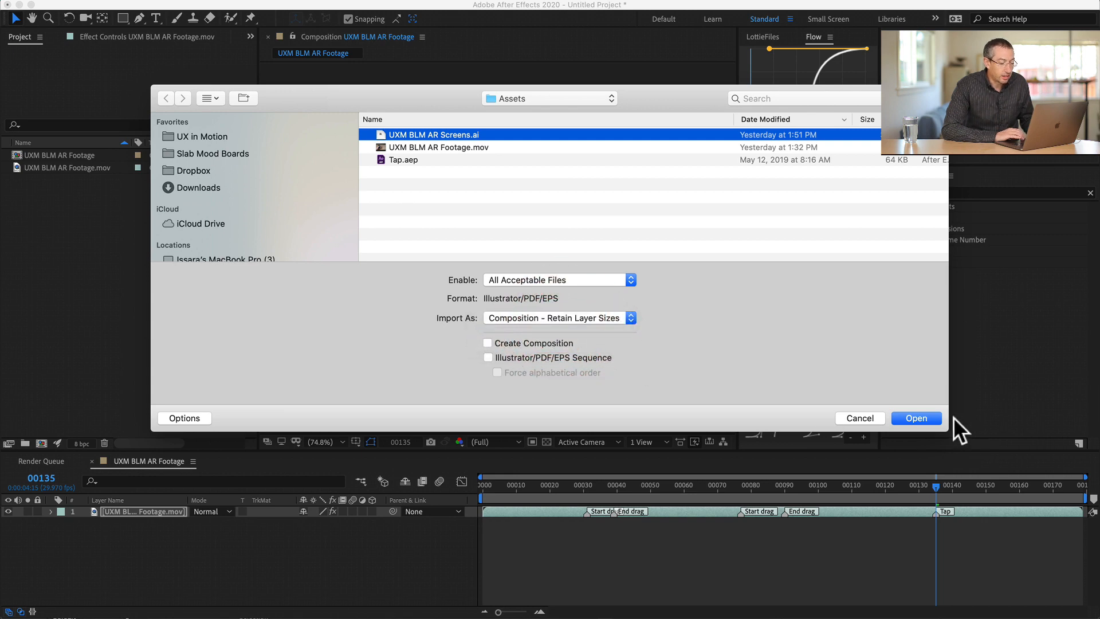
{"action": "left_click", "coordinate": [917, 417]}
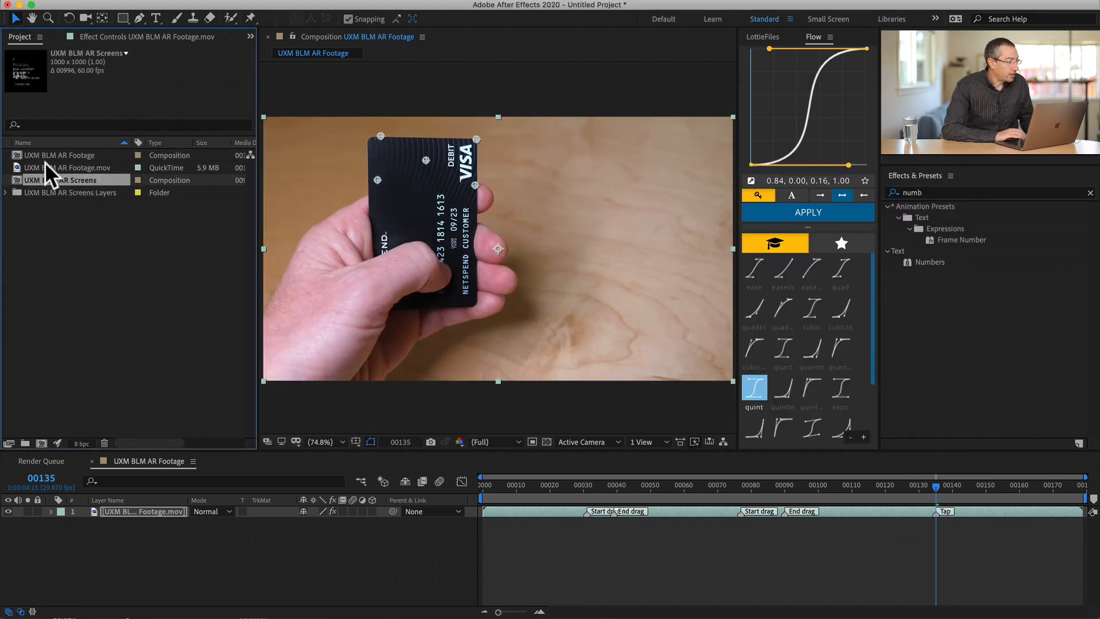
- Open the UXM BLM AR Screens composition, set its background color to dark gray and give the timeline area more height
{"action": "double_click", "coordinate": [16, 178]}
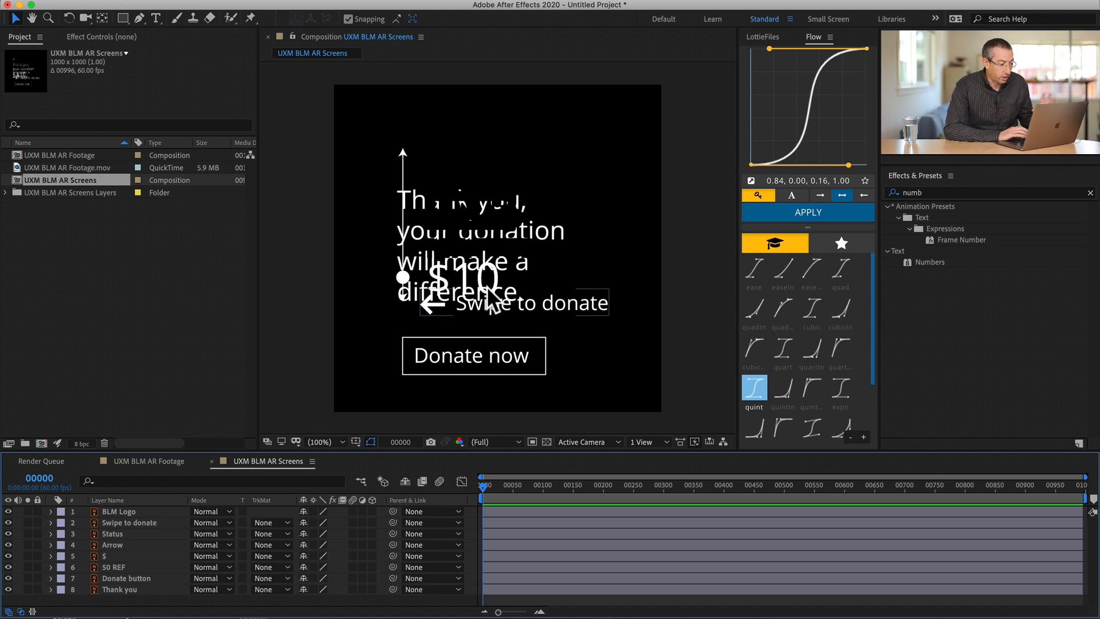
{"action": "key", "text": "super+k"}
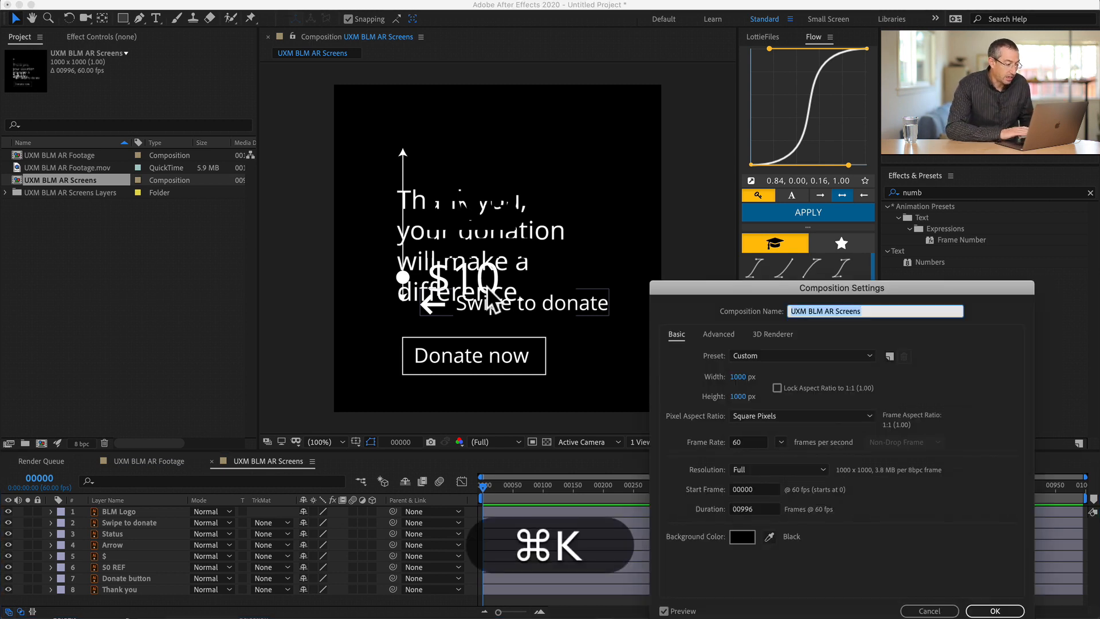
{"action": "left_click", "coordinate": [741, 533]}
{"action": "left_click_drag", "start_coordinate": [651, 508], "coordinate": [607, 548]}
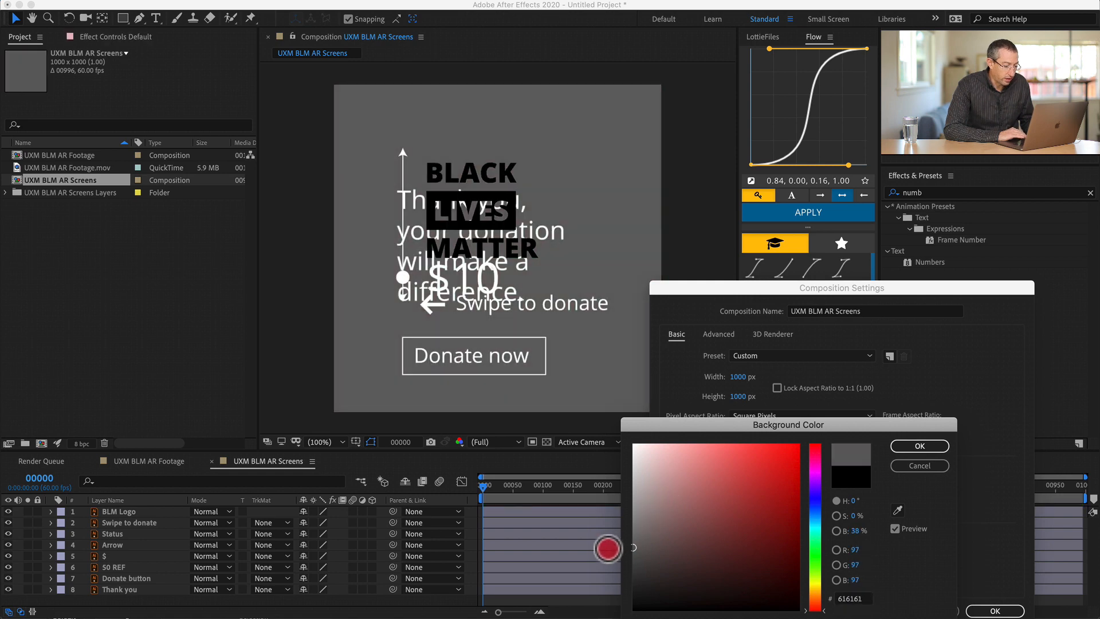
{"action": "key", "text": "Return"}
{"action": "key", "text": "Return"}
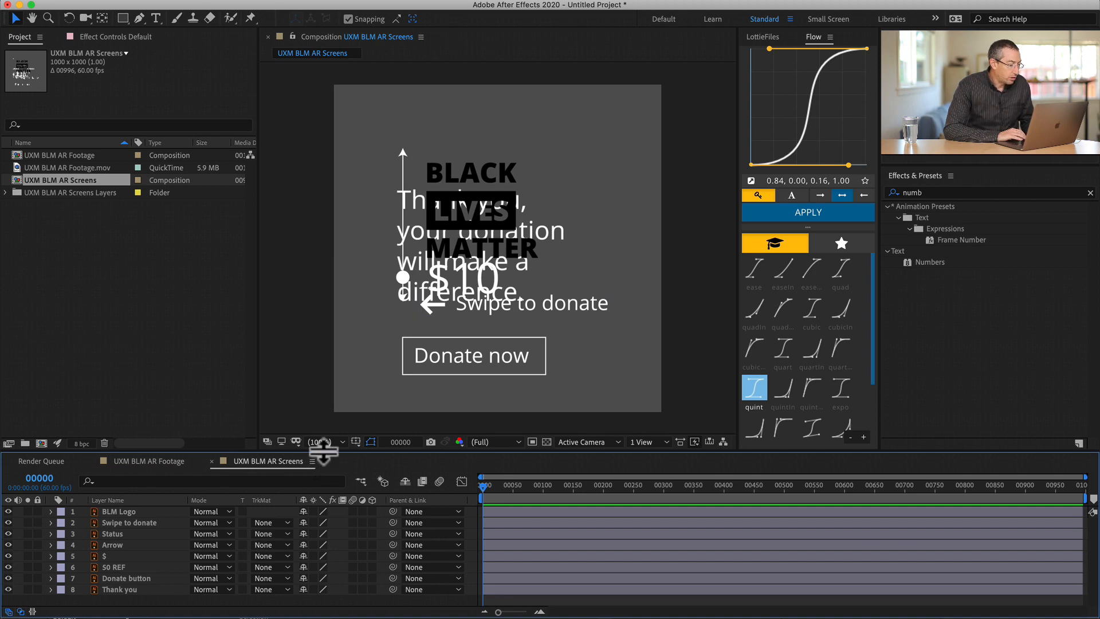
{"action": "left_click_drag", "start_coordinate": [319, 451], "coordinate": [330, 409]}
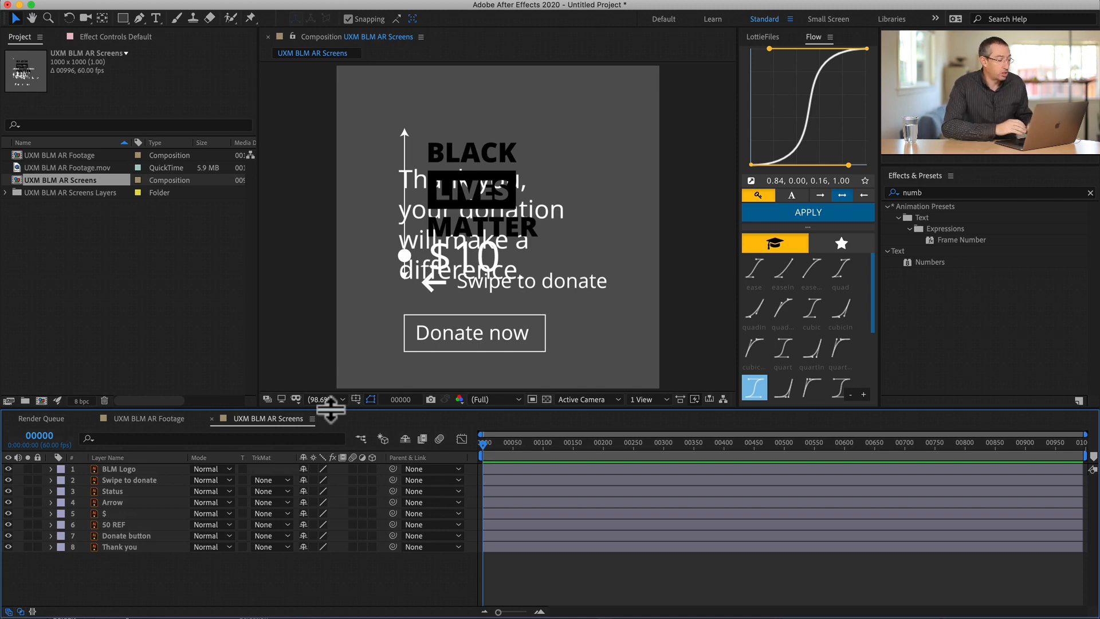
- Copy the tracked footage layer from the UXM BLM AR Footage composition and paste it into the UXM BLM AR Screens composition
{"action": "left_click", "coordinate": [89, 199]}
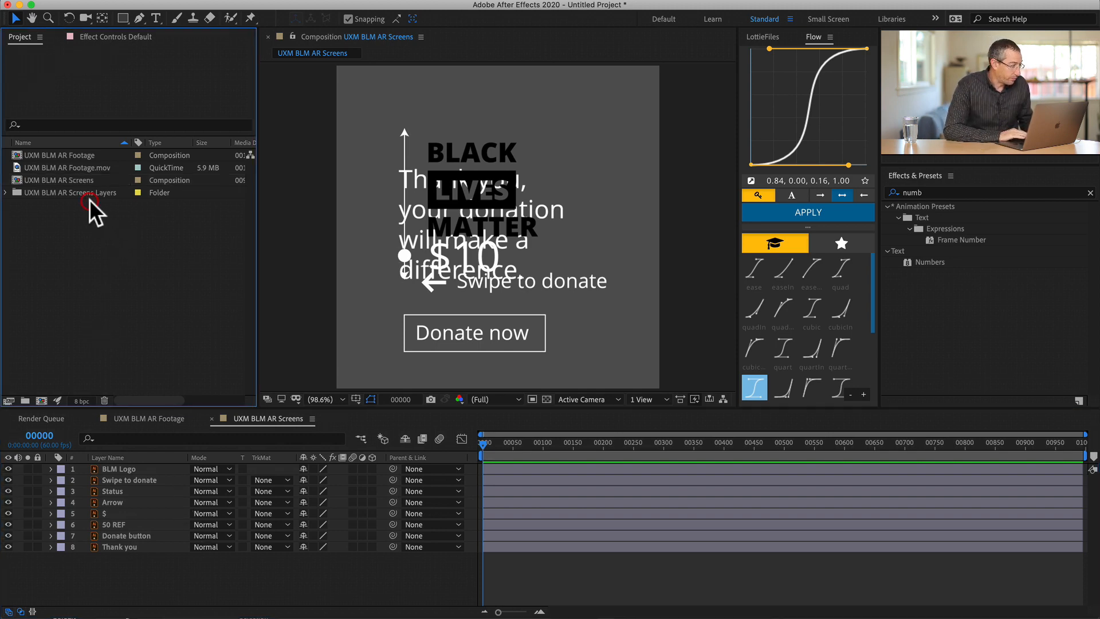
{"action": "double_click", "coordinate": [16, 153]}
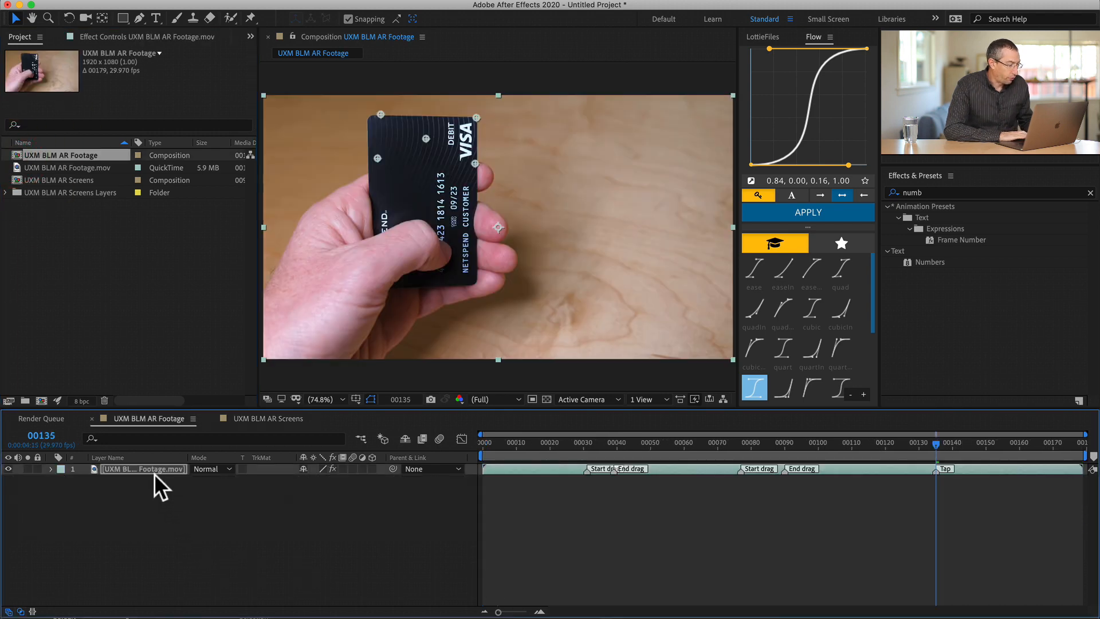
{"action": "left_click", "coordinate": [154, 471]}
{"action": "key", "text": "super+c"}
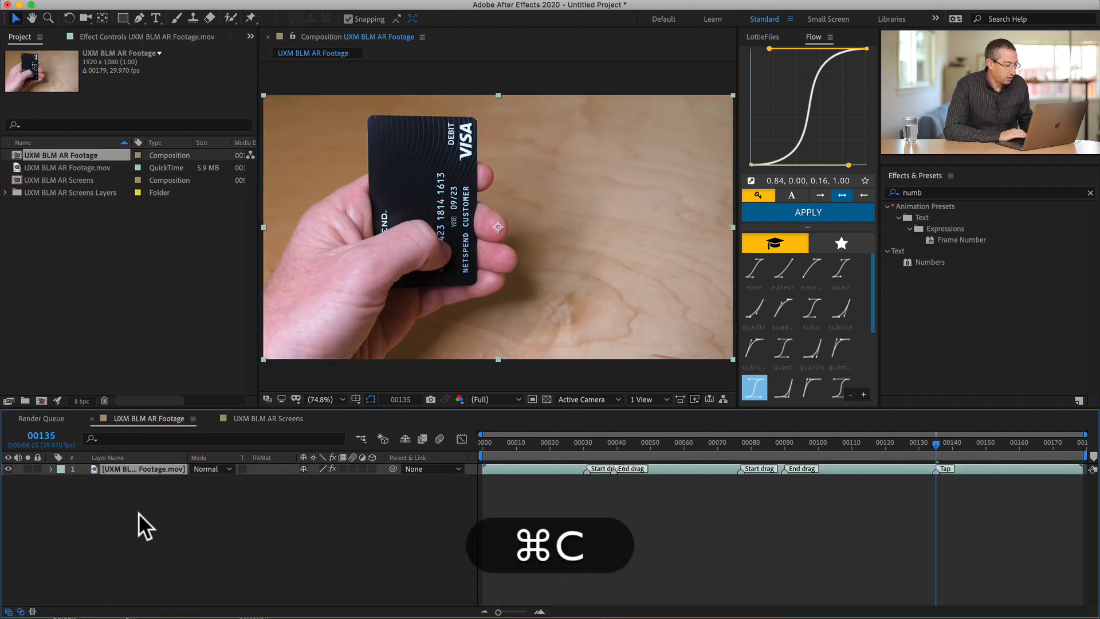
{"action": "left_click", "coordinate": [139, 466]}
{"action": "key", "text": "super+c"}
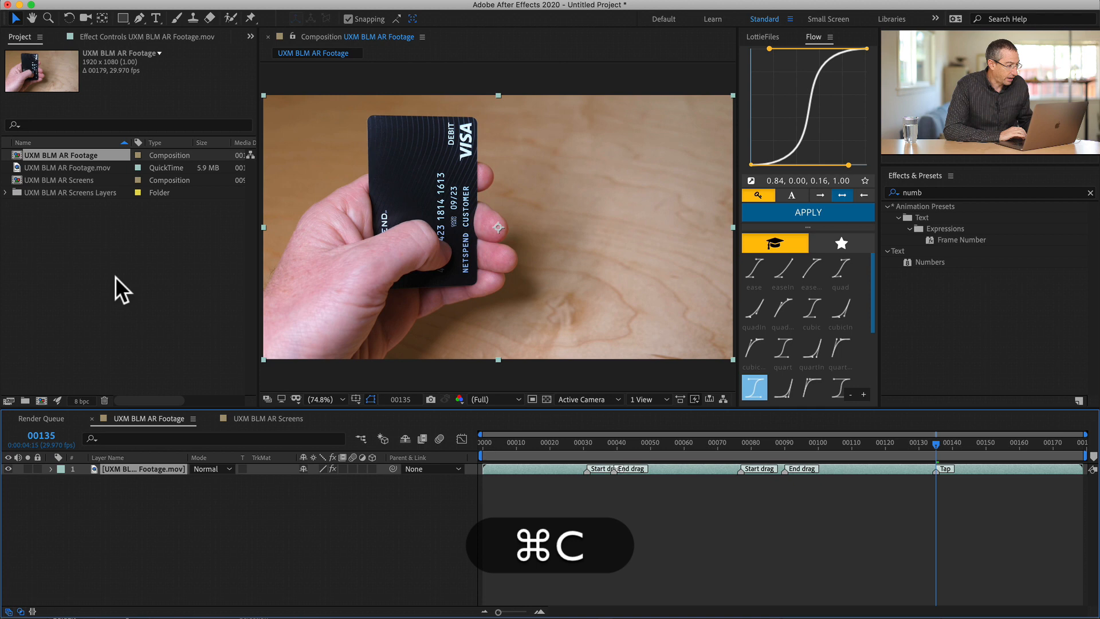
{"action": "double_click", "coordinate": [15, 178]}
{"action": "key", "text": "super+v"}
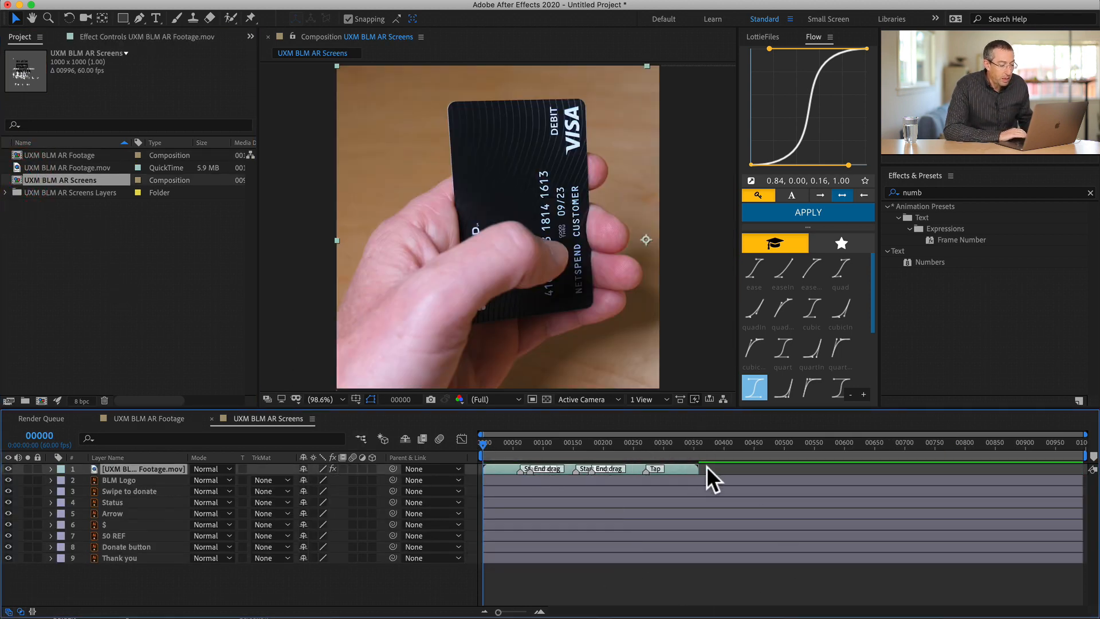
- End the UXM BLM AR Screens work area at the footage layer's out point and trim the composition to it
{"action": "key", "text": "equal"}
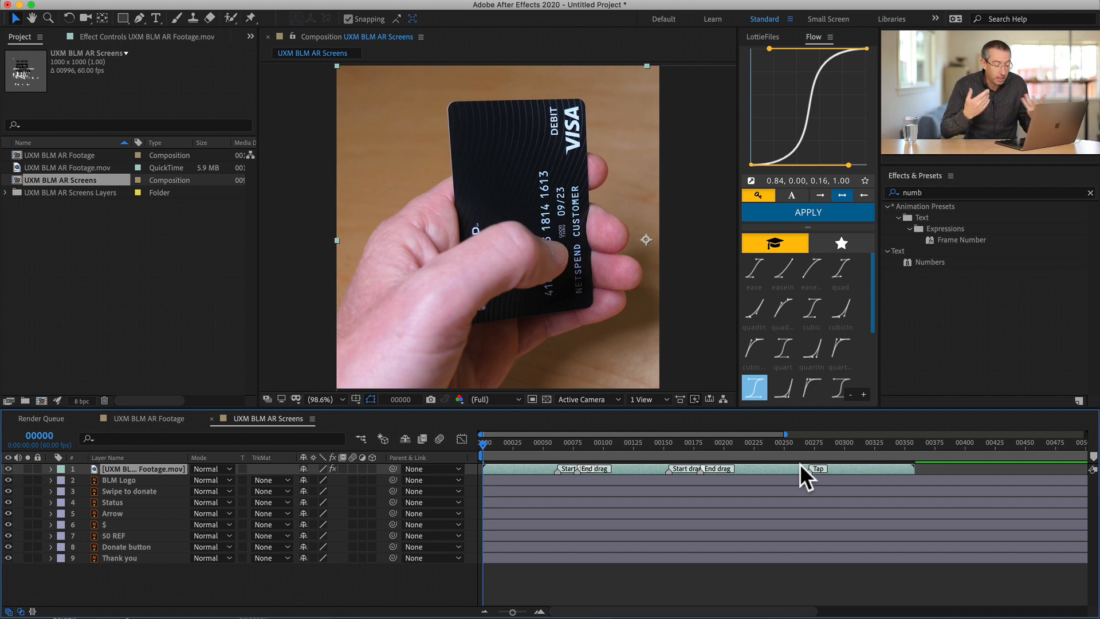
{"action": "key", "text": "o"}
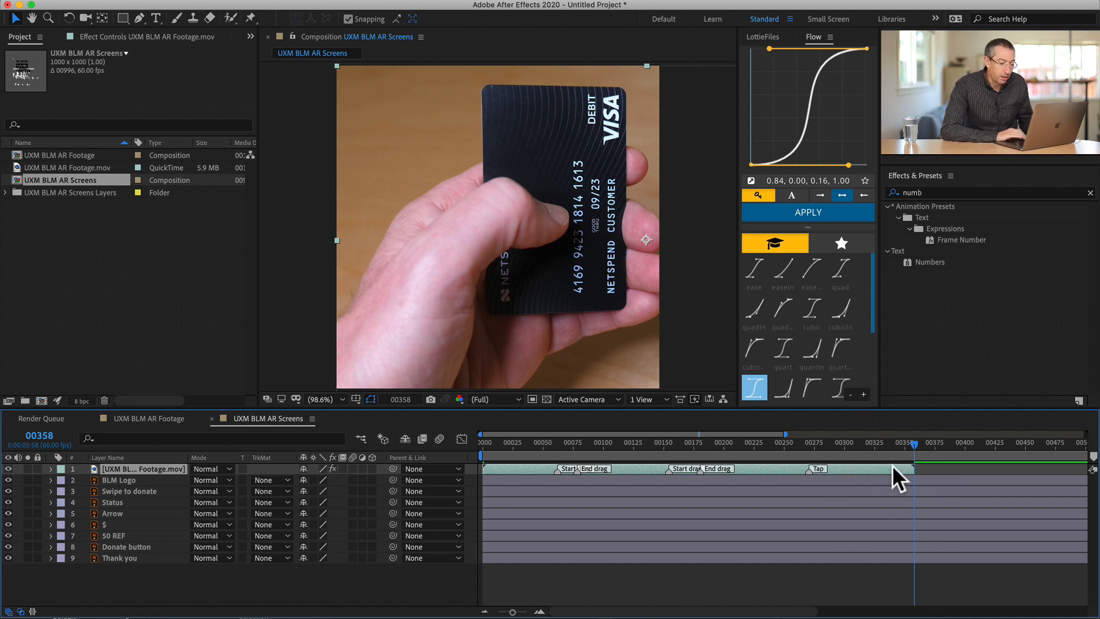
{"action": "left_click", "coordinate": [871, 468]}
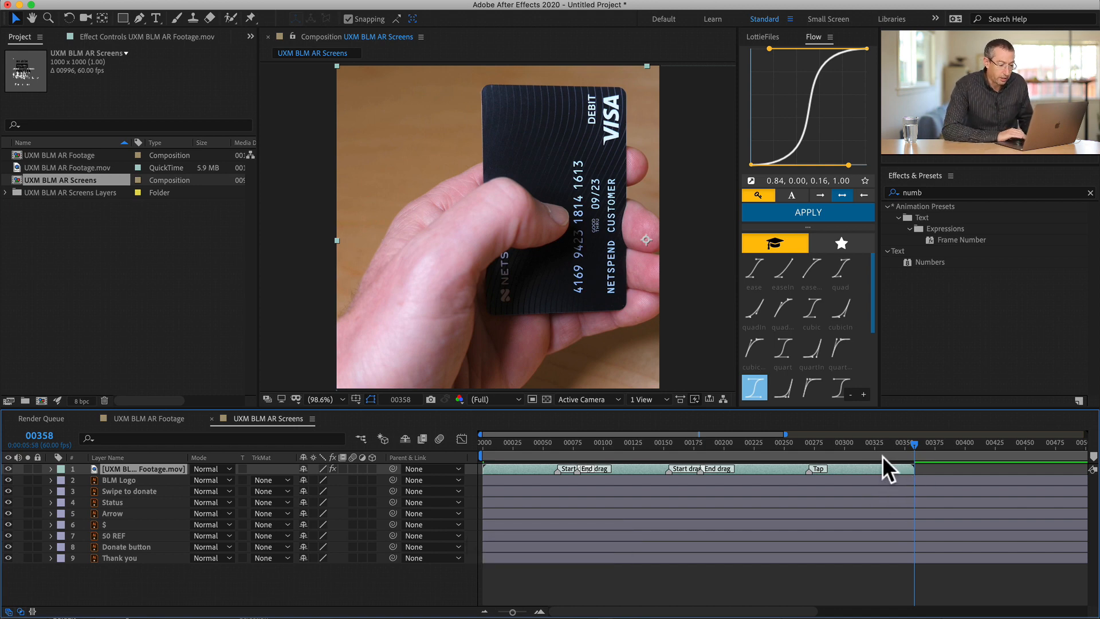
{"action": "key", "text": "n"}
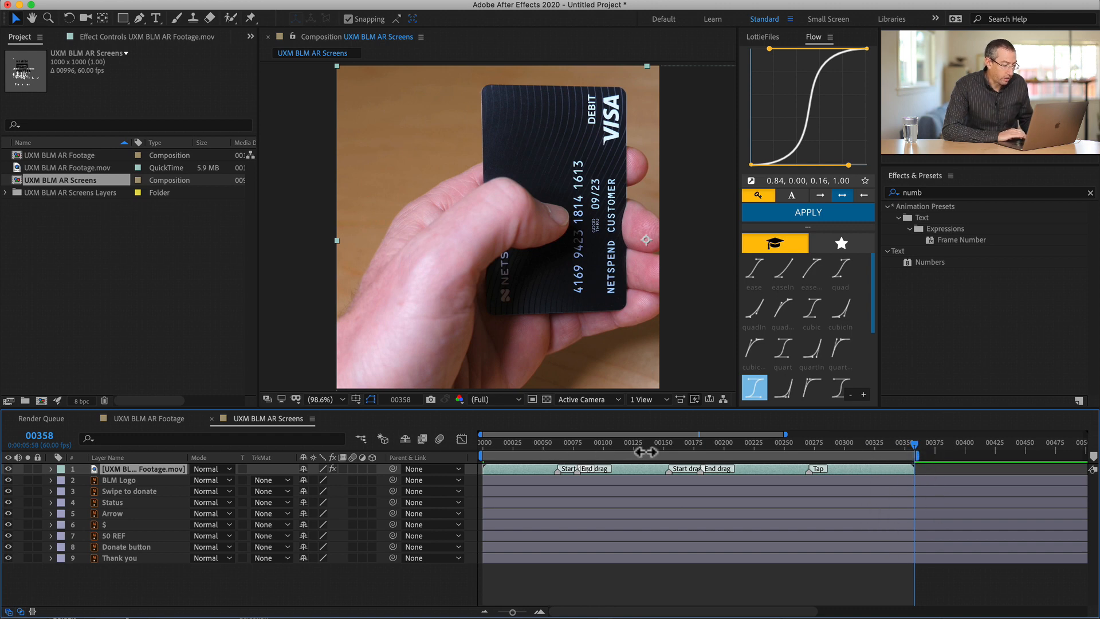
{"action": "key", "text": "ctrl"}
{"action": "left_click", "coordinate": [771, 456], "text": "ctrl"}
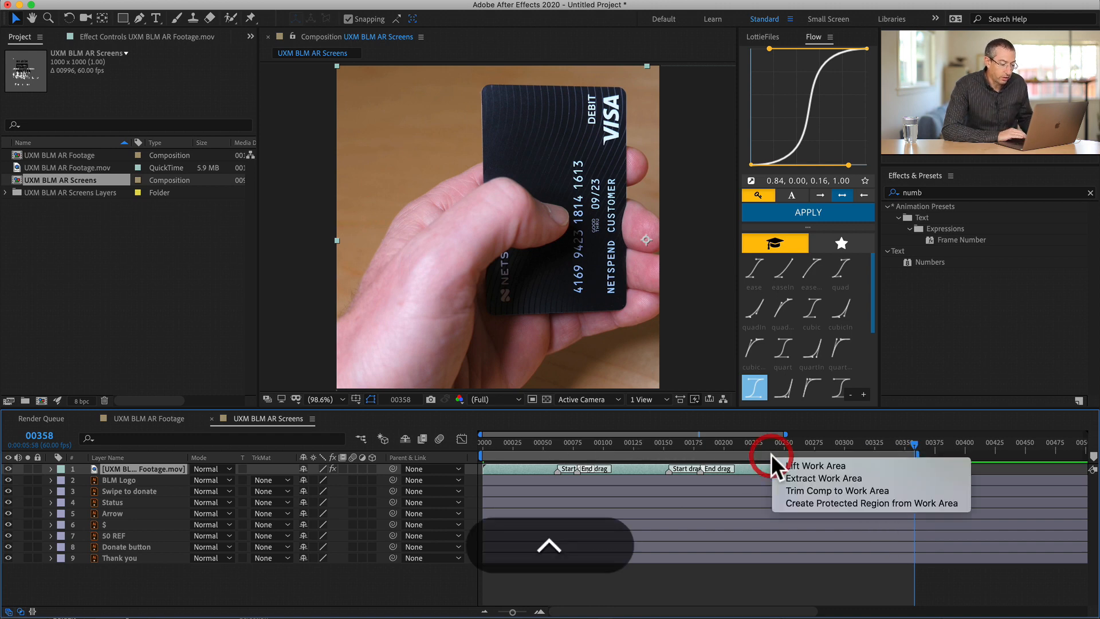
{"action": "left_click", "coordinate": [800, 489]}
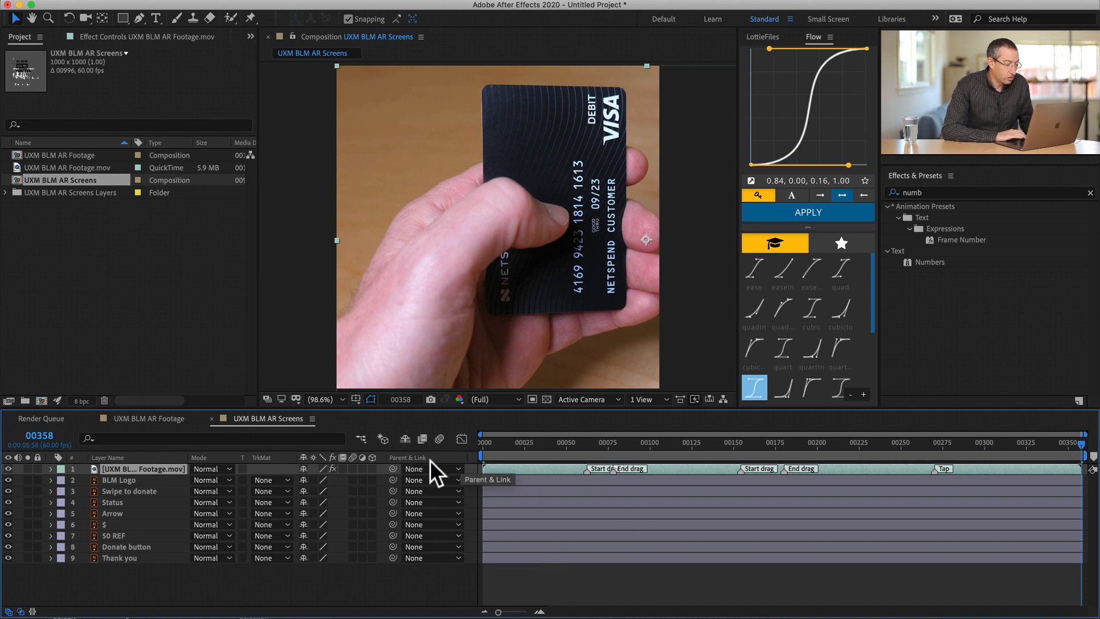
- Check the frame rate in the UXM BLM AR Footage composition's settings
{"action": "left_click", "coordinate": [53, 234]}
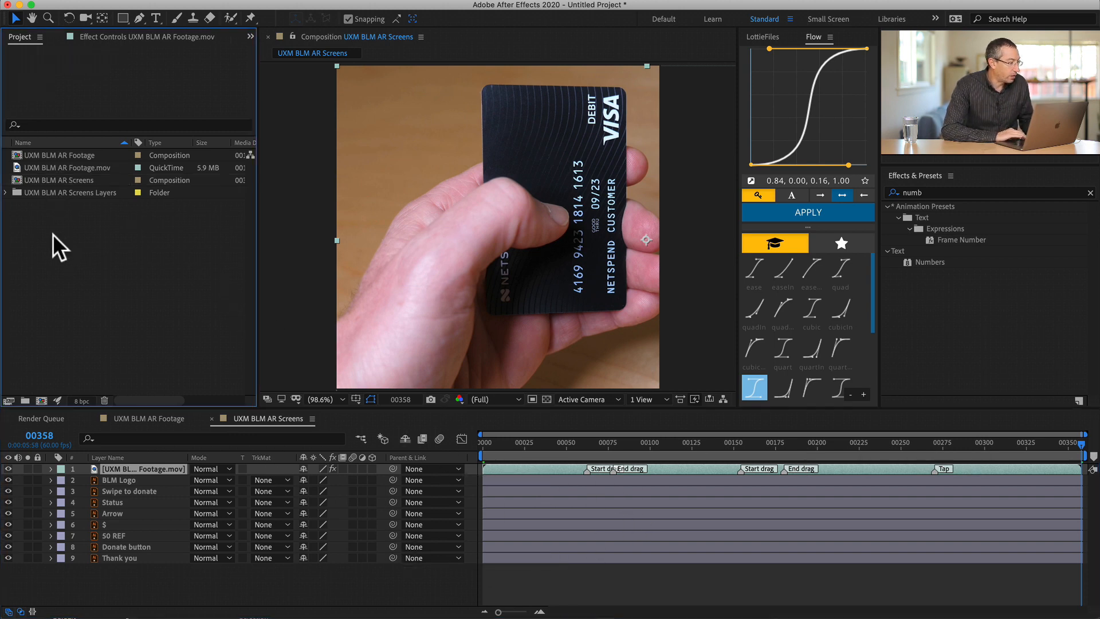
{"action": "double_click", "coordinate": [16, 155]}
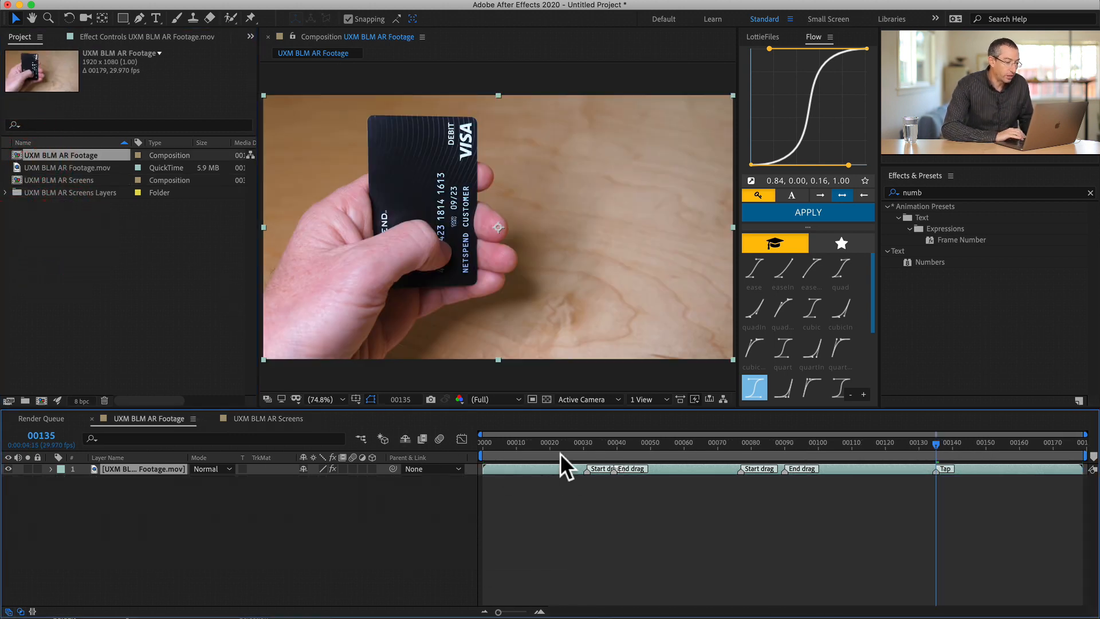
{"action": "key", "text": "super+k"}
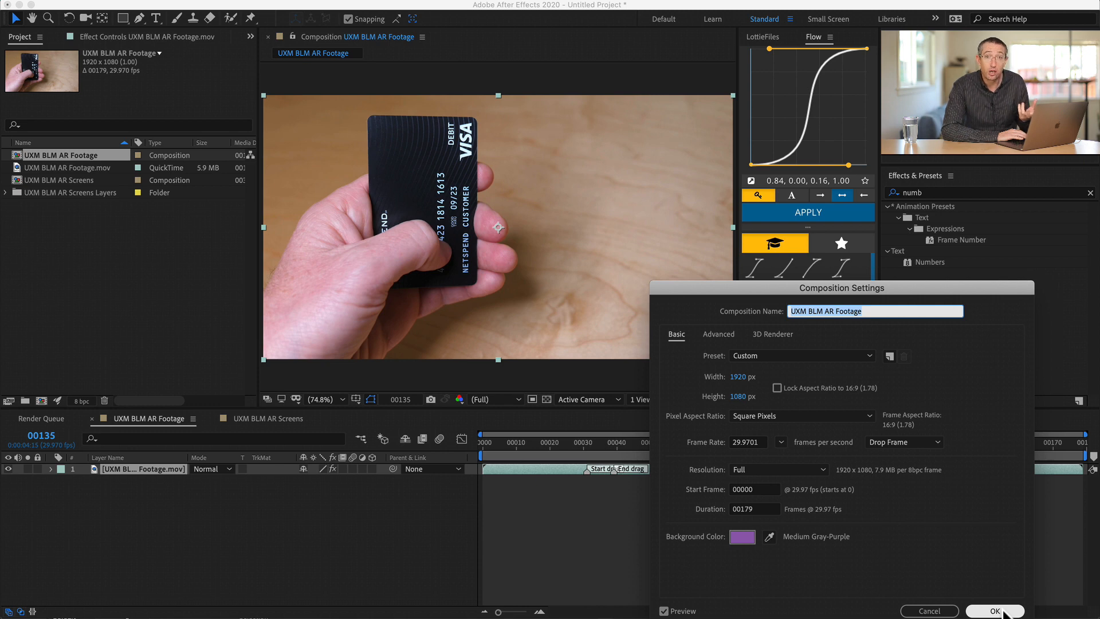
{"action": "left_click", "coordinate": [997, 611]}
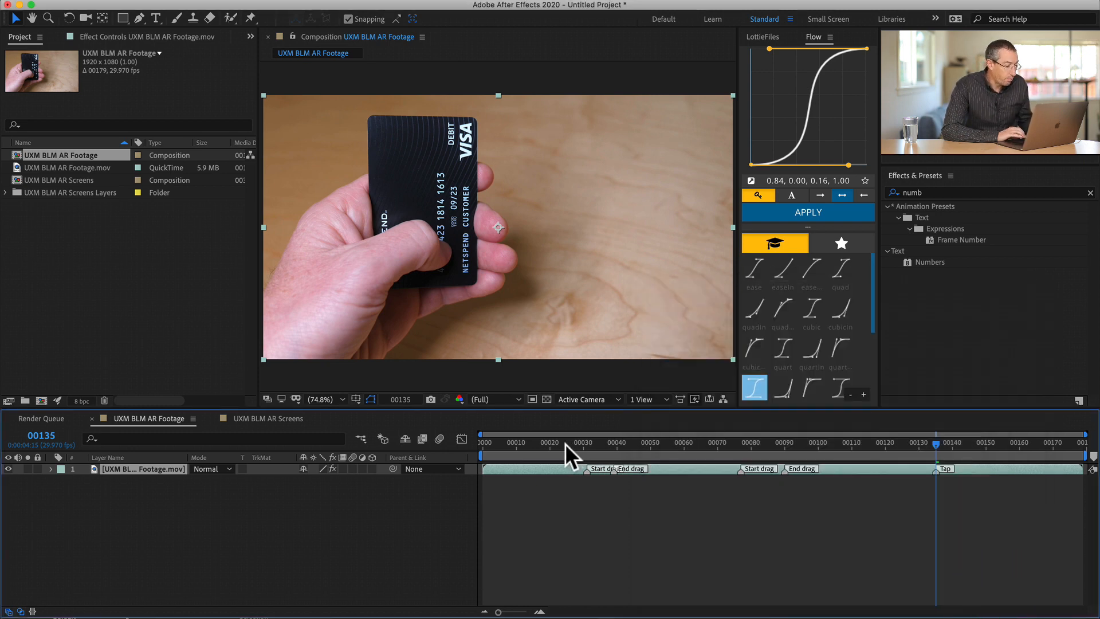
- Set the UXM BLM AR Screens composition's frame rate to 29.97 frames per second
{"action": "left_click", "coordinate": [251, 416]}
{"action": "key", "text": "super+k"}
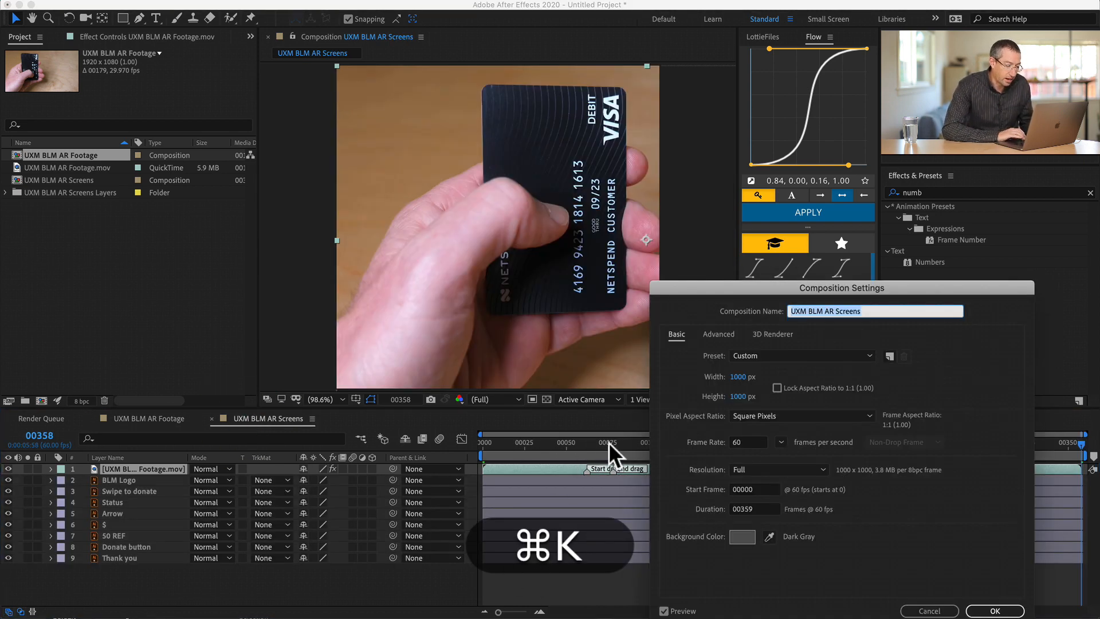
{"action": "left_click", "coordinate": [781, 441]}
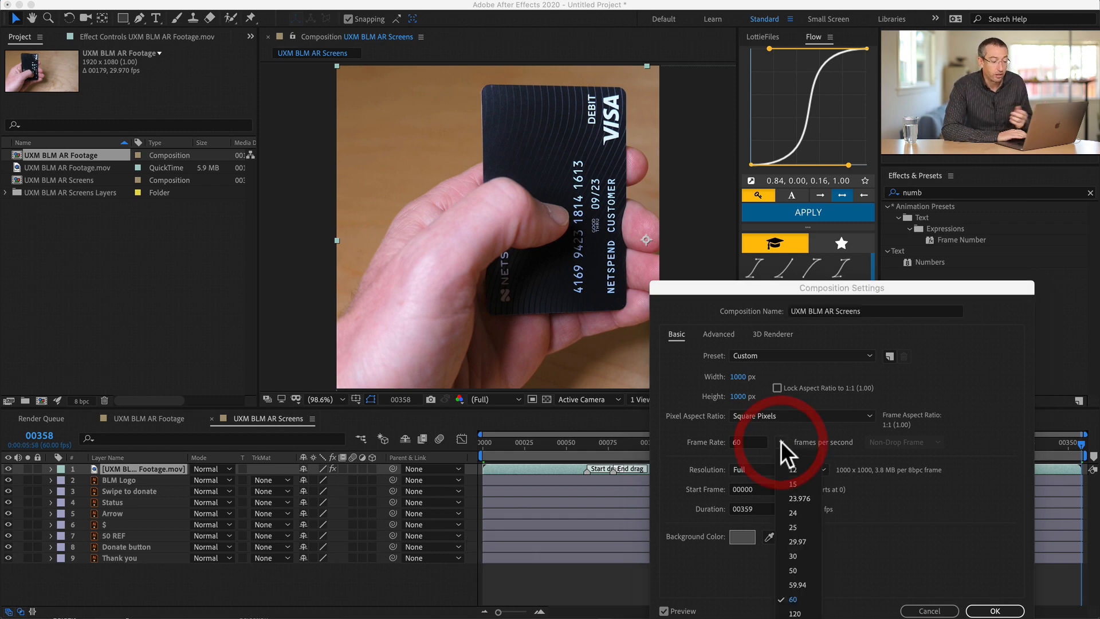
{"action": "left_click", "coordinate": [793, 539]}
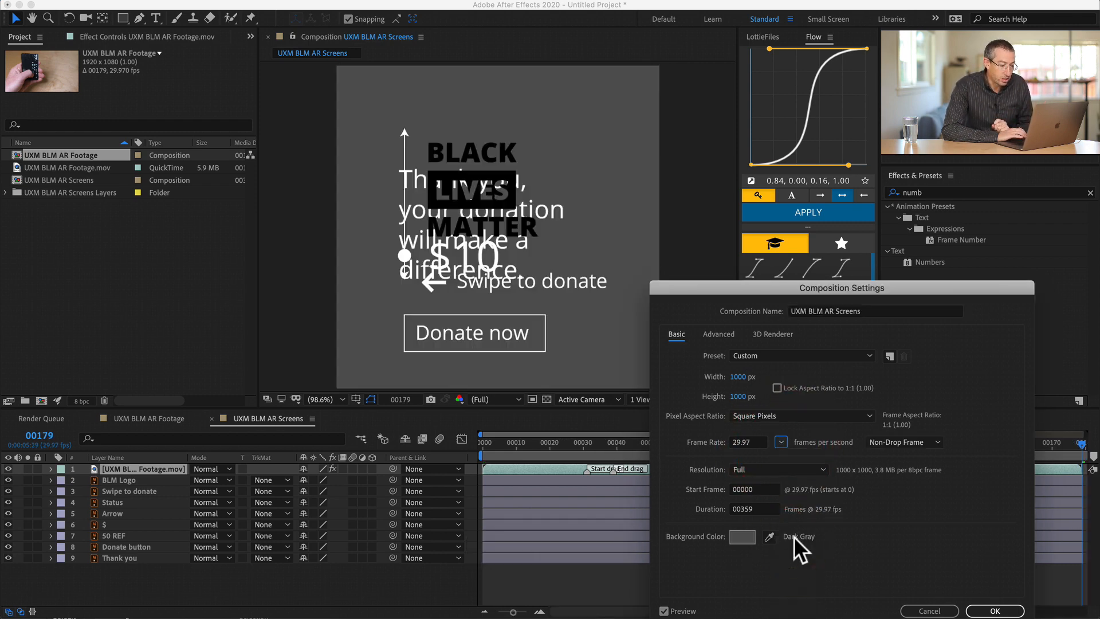
{"action": "left_click", "coordinate": [1001, 610]}
{"action": "left_click_drag", "start_coordinate": [1053, 441], "coordinate": [953, 431]}
{"action": "key", "text": "minus"}
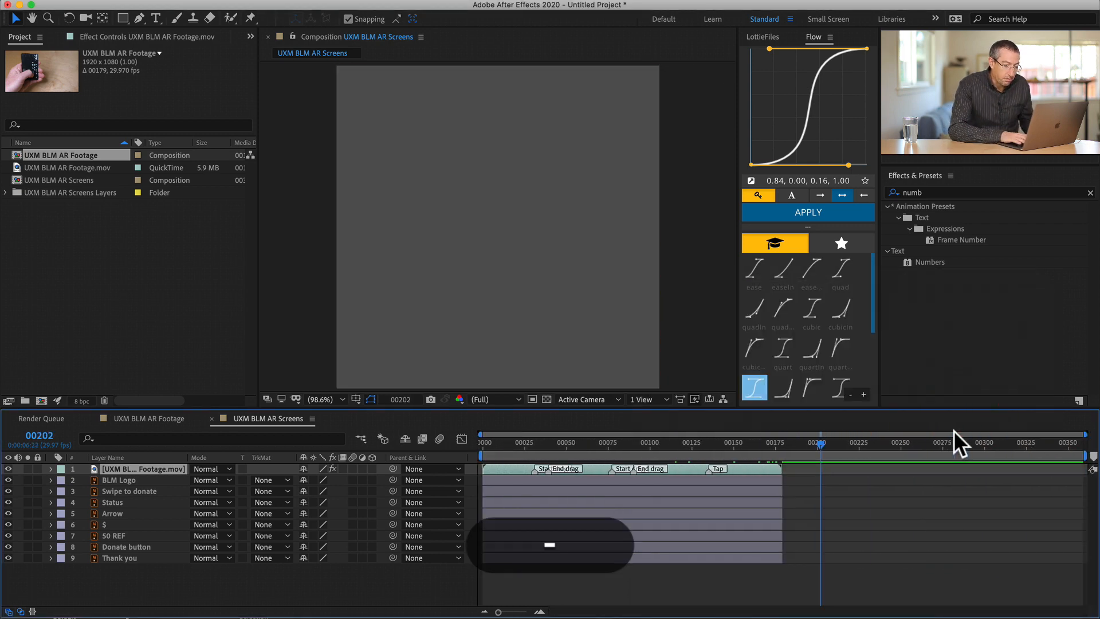
- Replace the pasted footage layer in UXM BLM AR Screens with a fresh copy from the UXM BLM AR Footage composition
{"action": "left_click", "coordinate": [679, 468]}
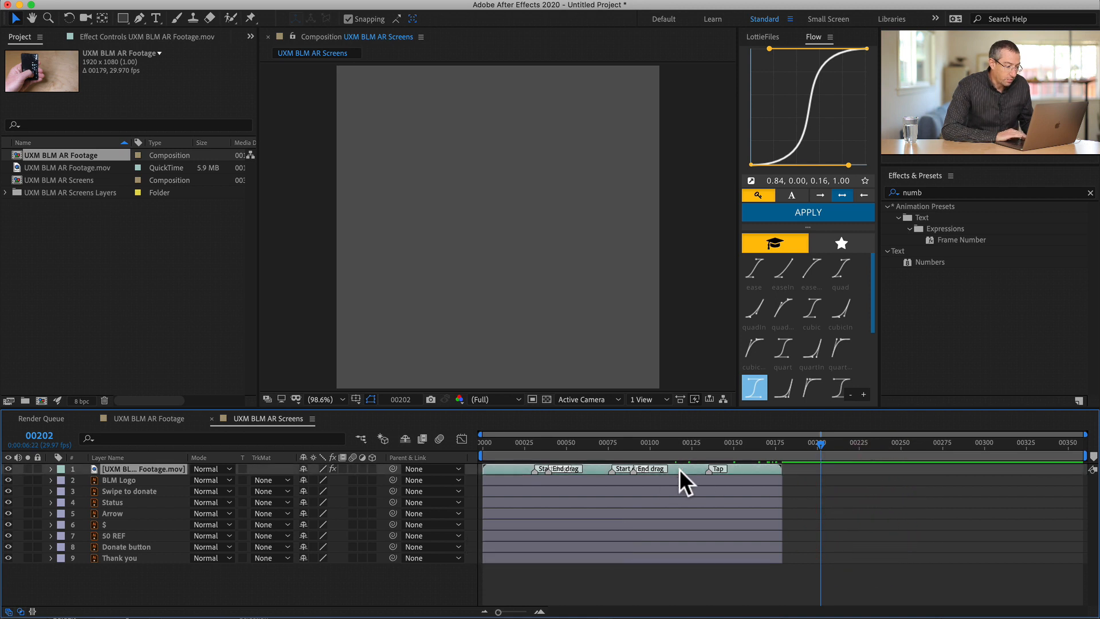
{"action": "key", "text": "BackSpace"}
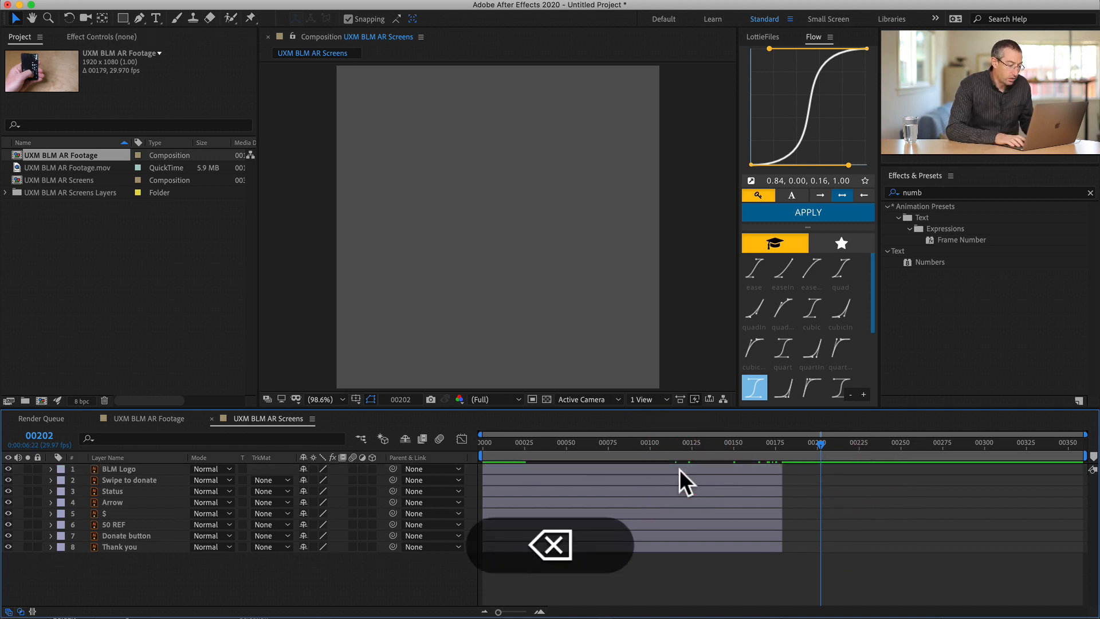
{"action": "left_click", "coordinate": [17, 180]}
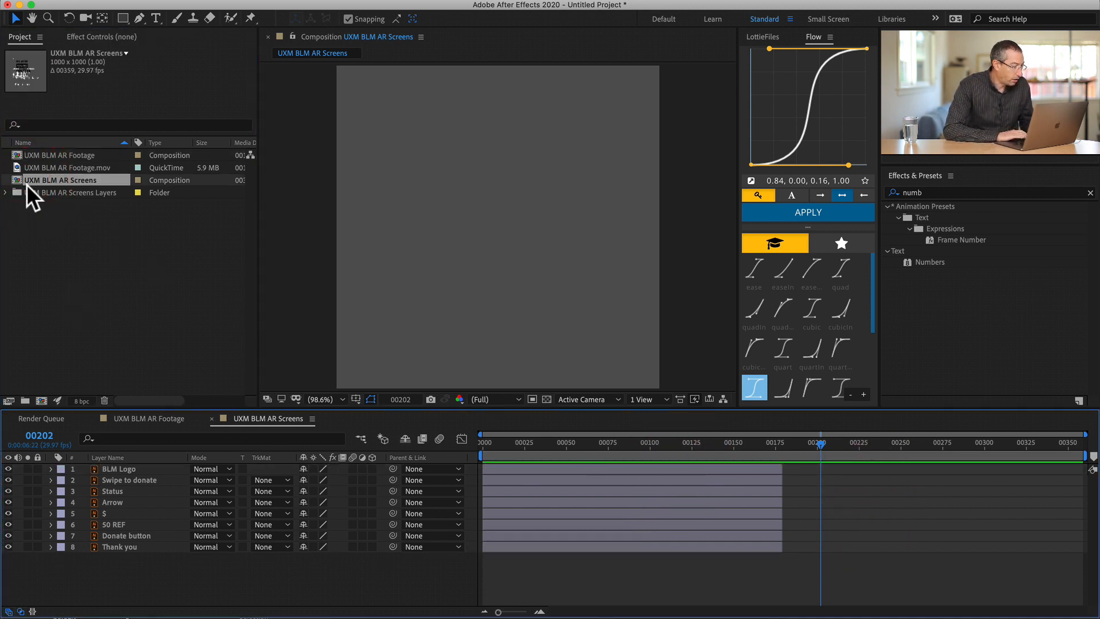
{"action": "double_click", "coordinate": [22, 155]}
{"action": "left_click", "coordinate": [139, 468]}
{"action": "key", "text": "super+c"}
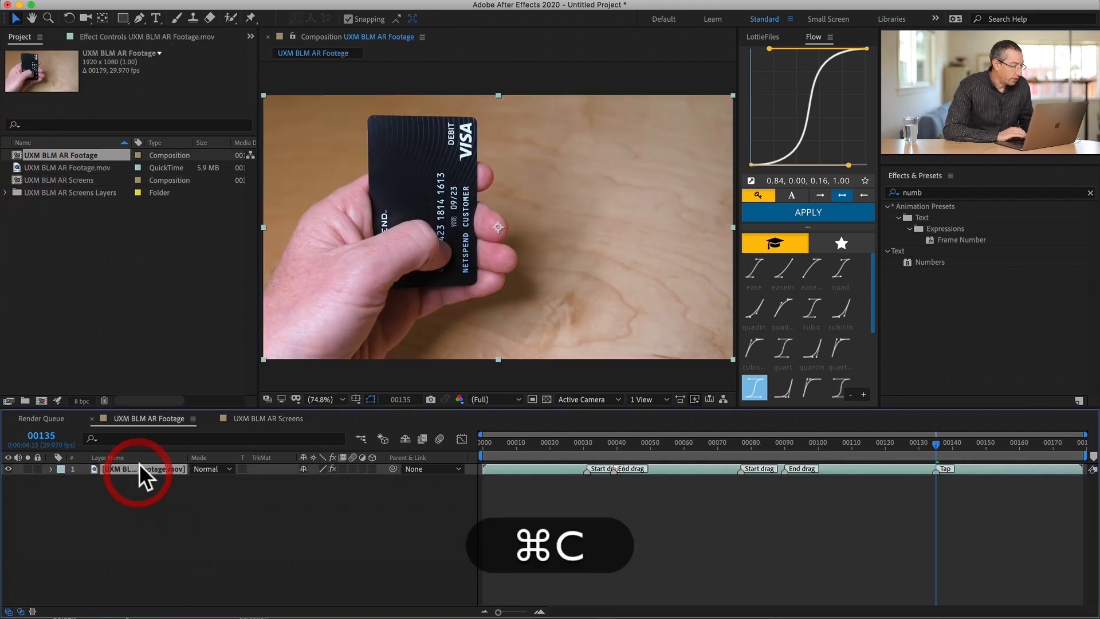
{"action": "double_click", "coordinate": [16, 178]}
{"action": "key", "text": "super+v"}
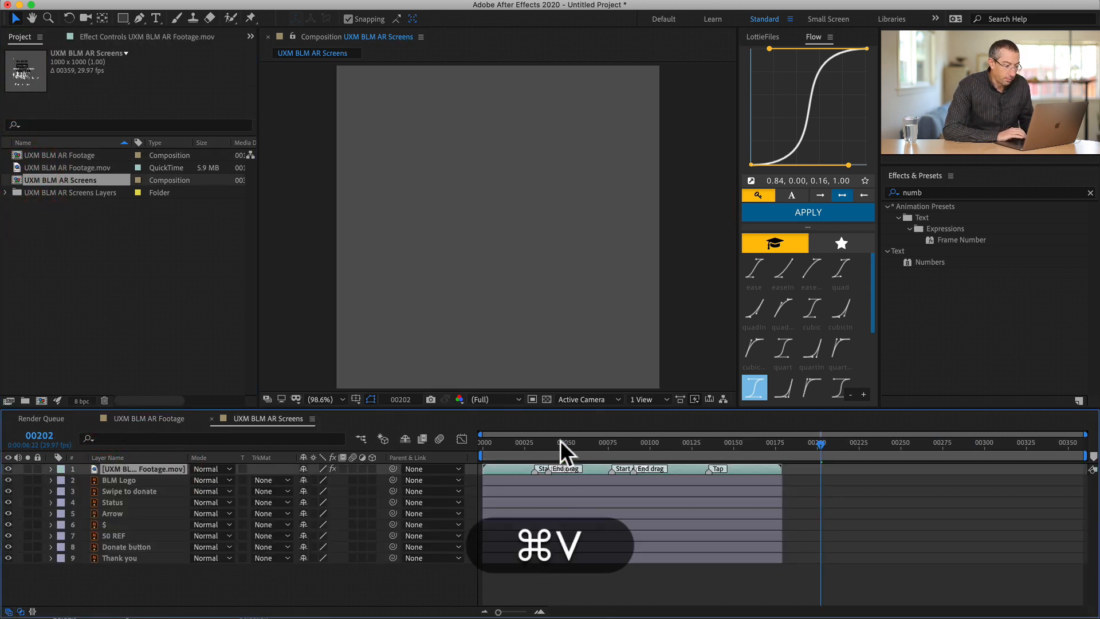
- Set the Screens work area to end at frame 178, the footage layer's last frame, and trim the composition to it
{"action": "left_click", "coordinate": [772, 442], "text": "shift"}
{"action": "key", "text": "shift+o"}
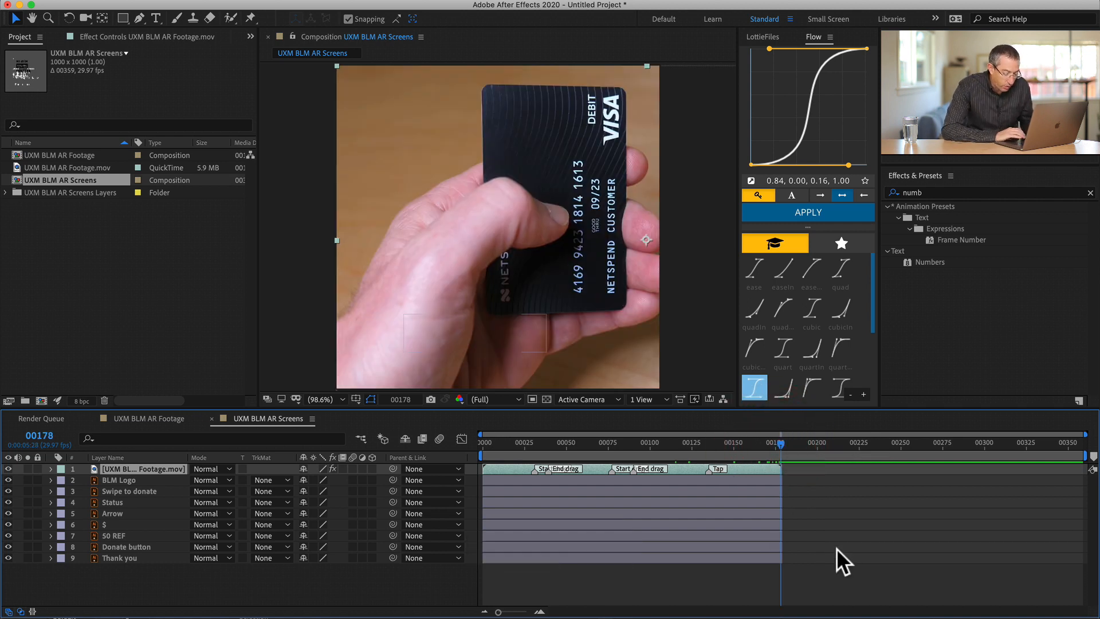
{"action": "key", "text": "equal"}
{"action": "key", "text": "equal"}
{"action": "key", "text": "equal"}
{"action": "key", "text": "equal"}
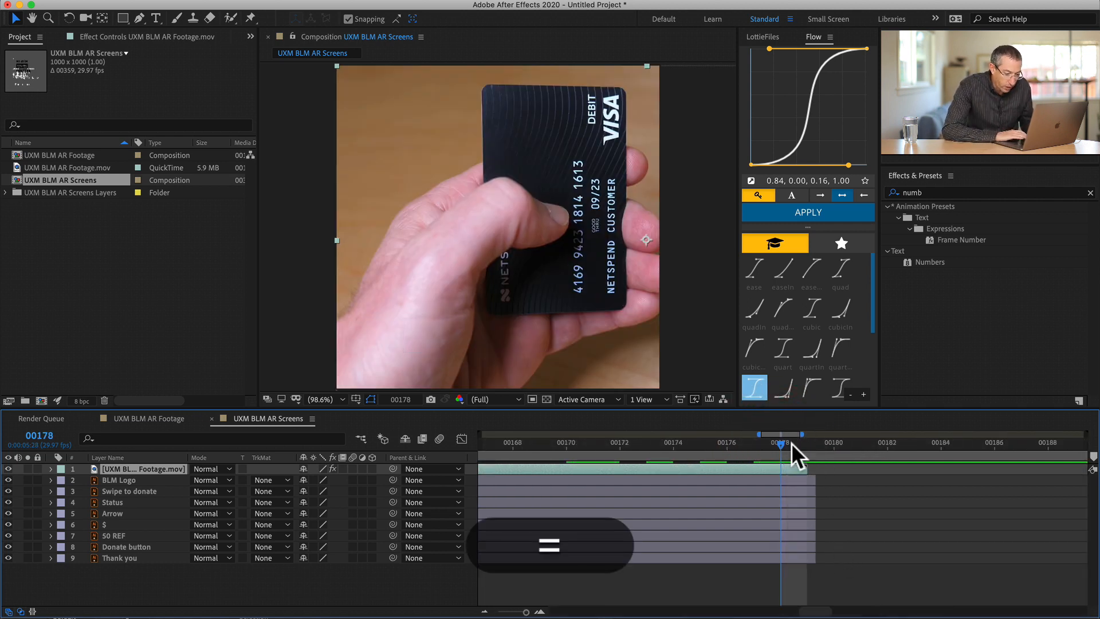
{"action": "left_click", "coordinate": [786, 440]}
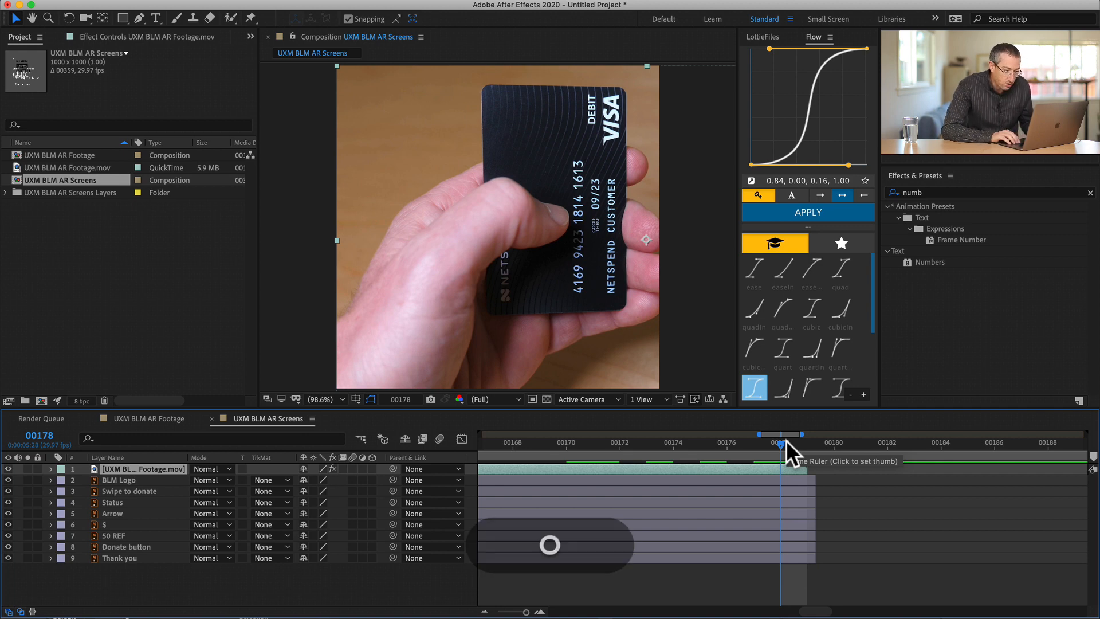
{"action": "key", "text": "n"}
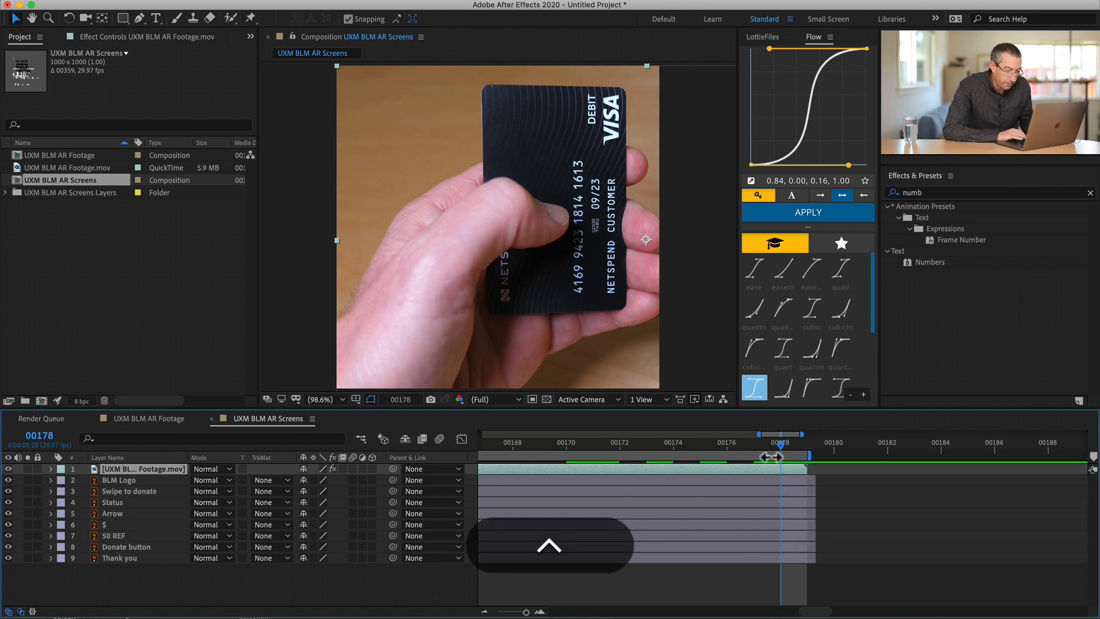
{"action": "left_click", "coordinate": [774, 454], "text": "ctrl"}
{"action": "left_click", "coordinate": [809, 493]}
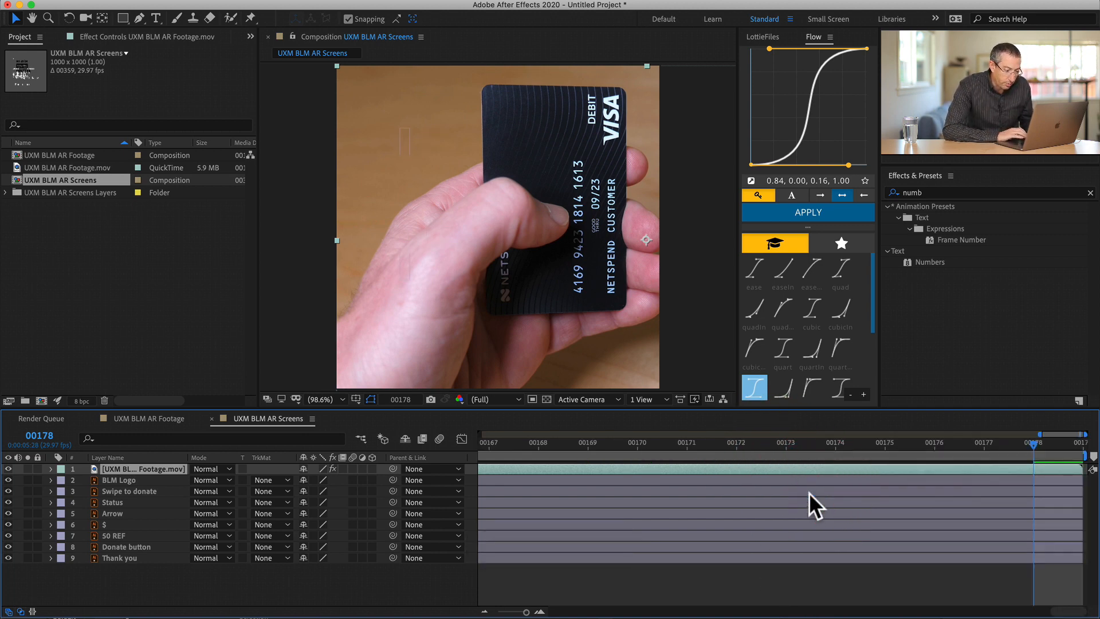
{"action": "key", "text": "minus"}
{"action": "key", "text": "minus"}
{"action": "key", "text": "minus"}
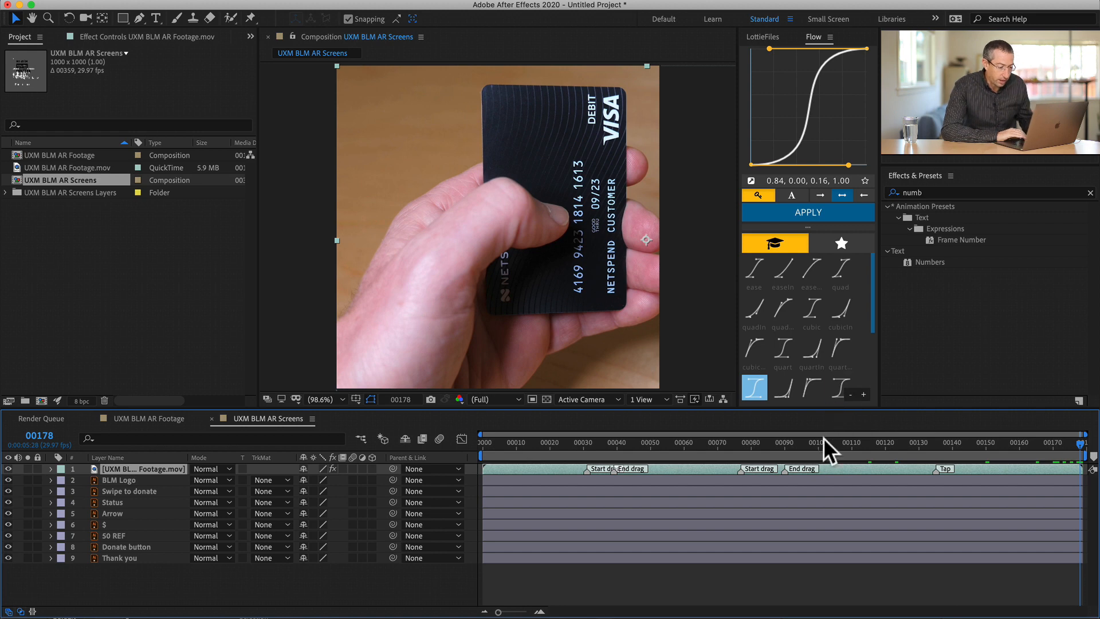
- Scrub through the trimmed footage and check the UXM BLM AR Screens composition settings
{"action": "left_click_drag", "start_coordinate": [815, 442], "coordinate": [847, 413]}
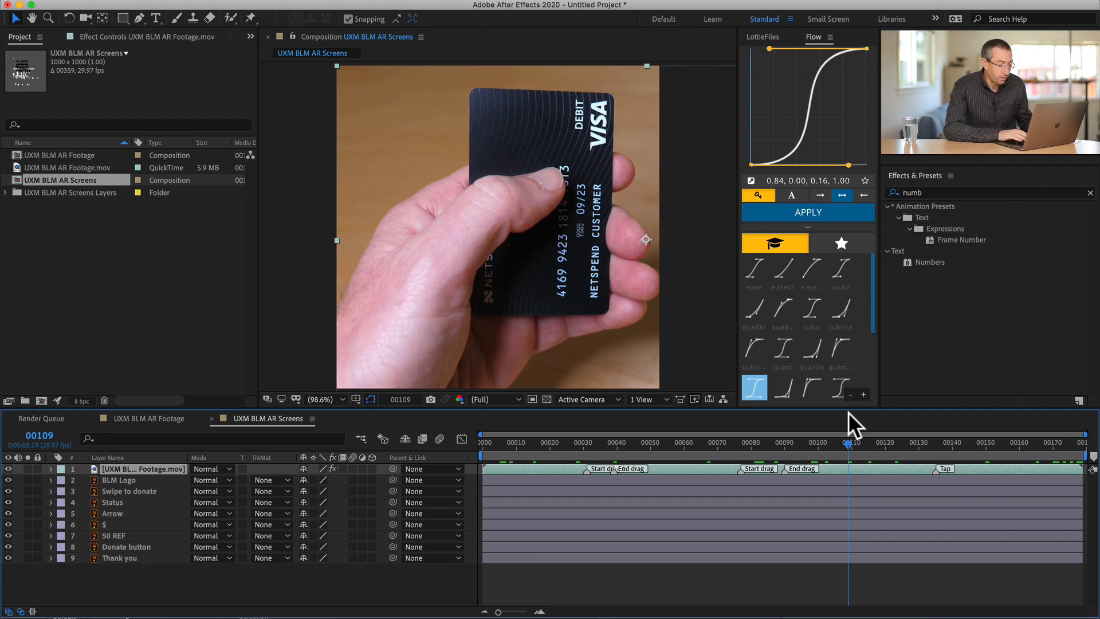
{"action": "key", "text": "super+k"}
{"action": "key", "text": "Escape"}
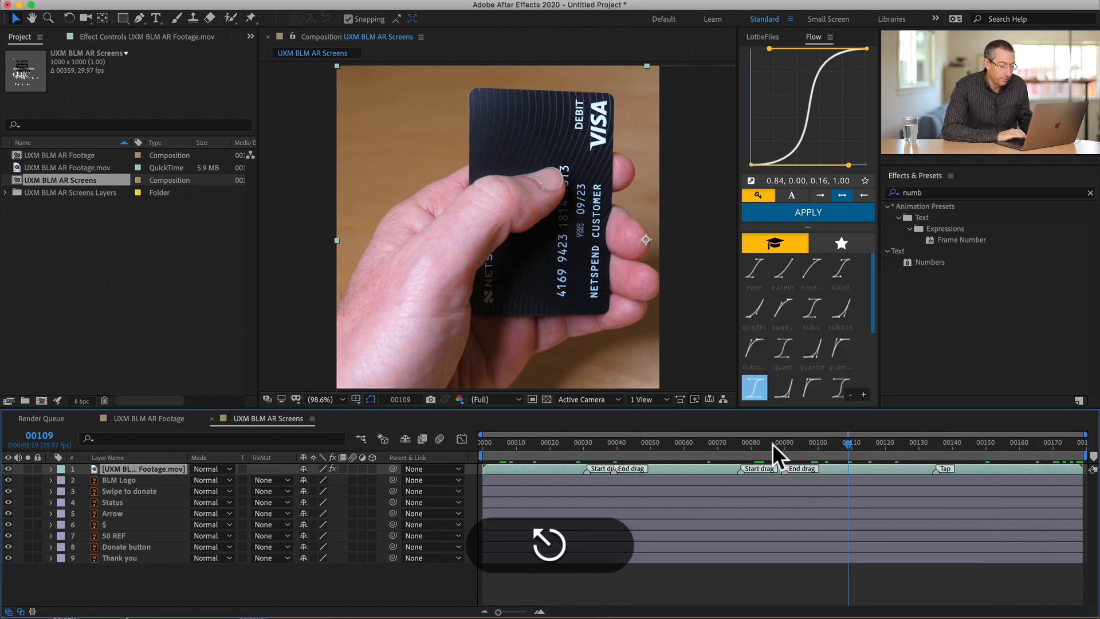
{"action": "key", "text": "super+k"}
{"action": "key", "text": "Return"}
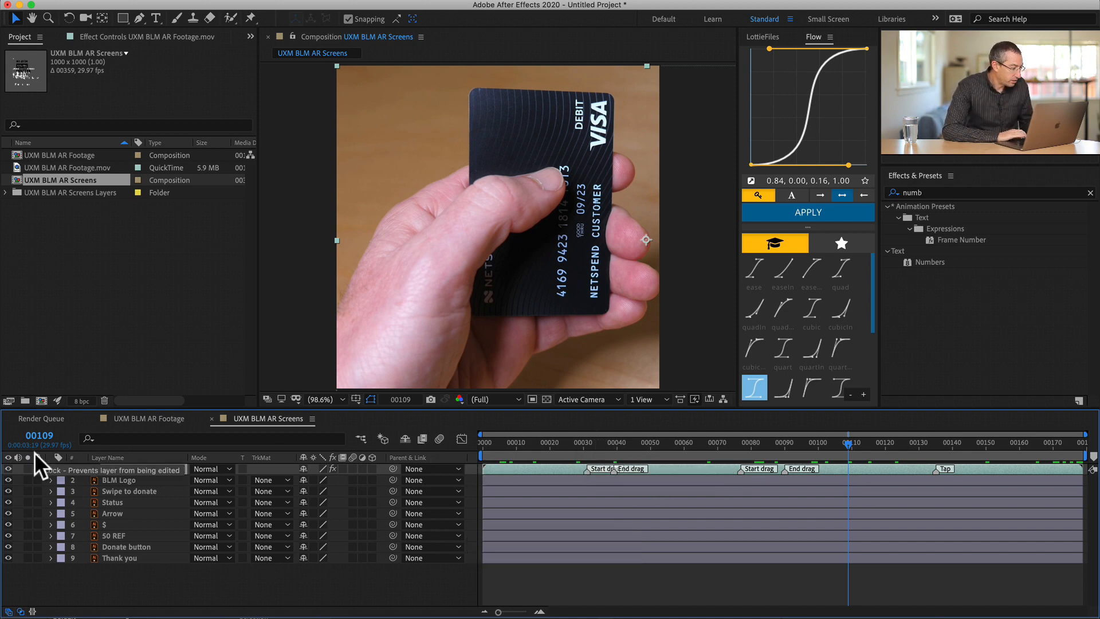
- Hide the footage layer and, at the first Start drag marker on frame 31, select the BLM Logo and Swipe to donate layers
{"action": "left_click", "coordinate": [8, 469]}
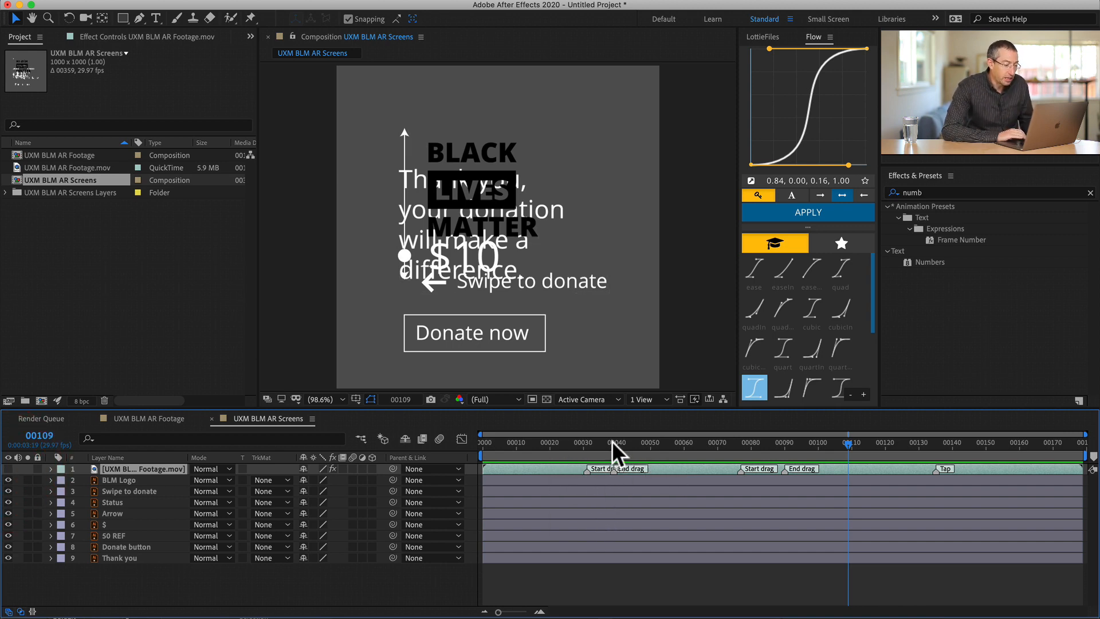
{"action": "left_click_drag", "start_coordinate": [610, 439], "coordinate": [587, 435]}
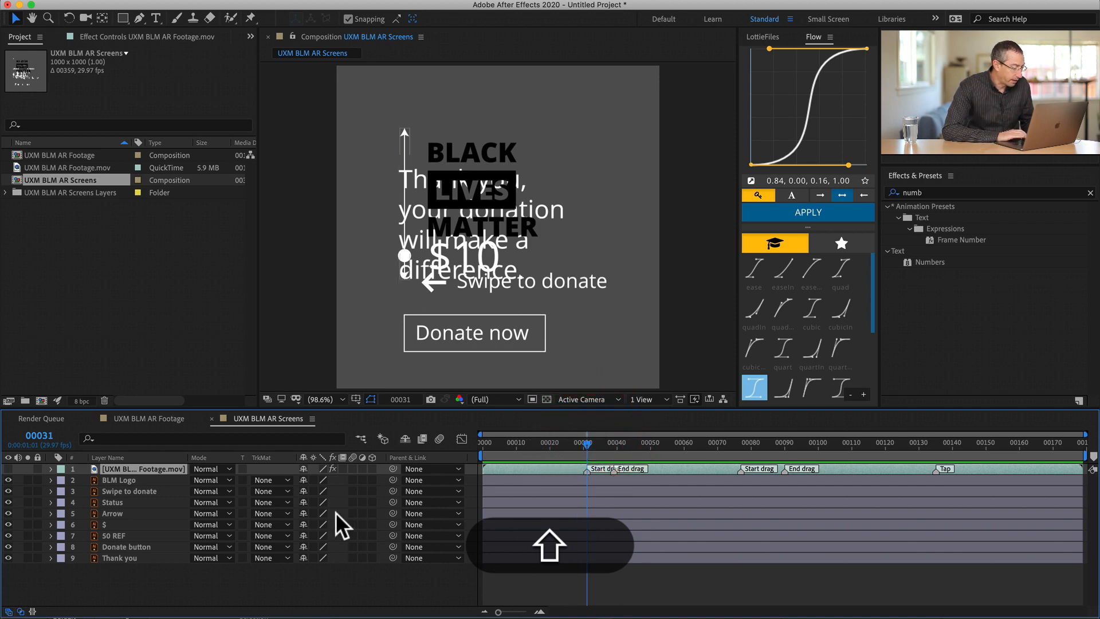
{"action": "left_click", "coordinate": [128, 480]}
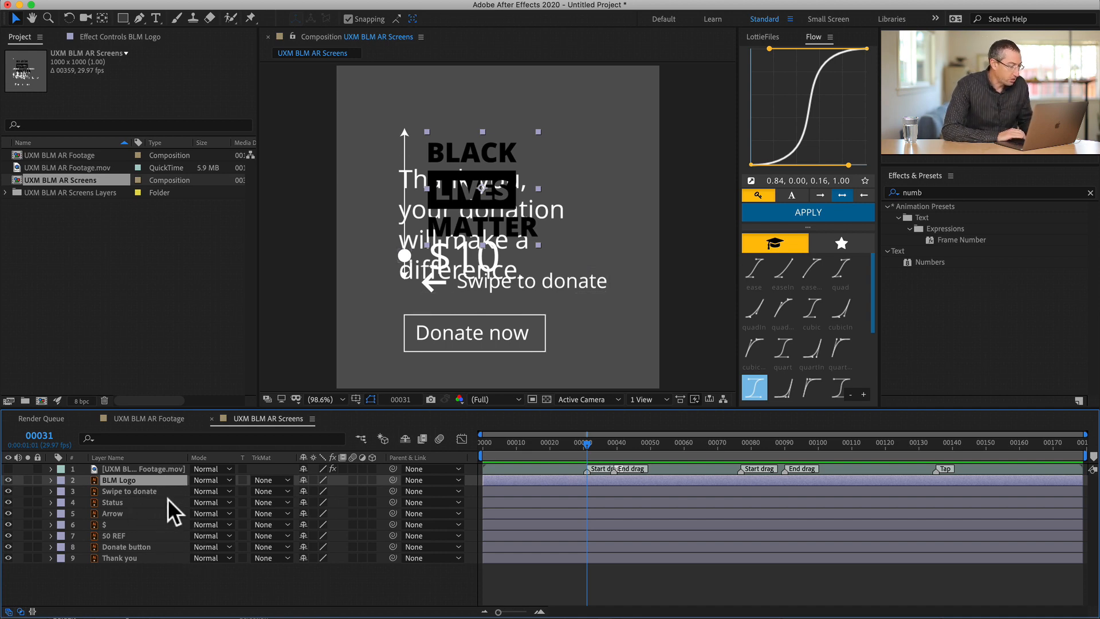
{"action": "key", "text": "shift"}
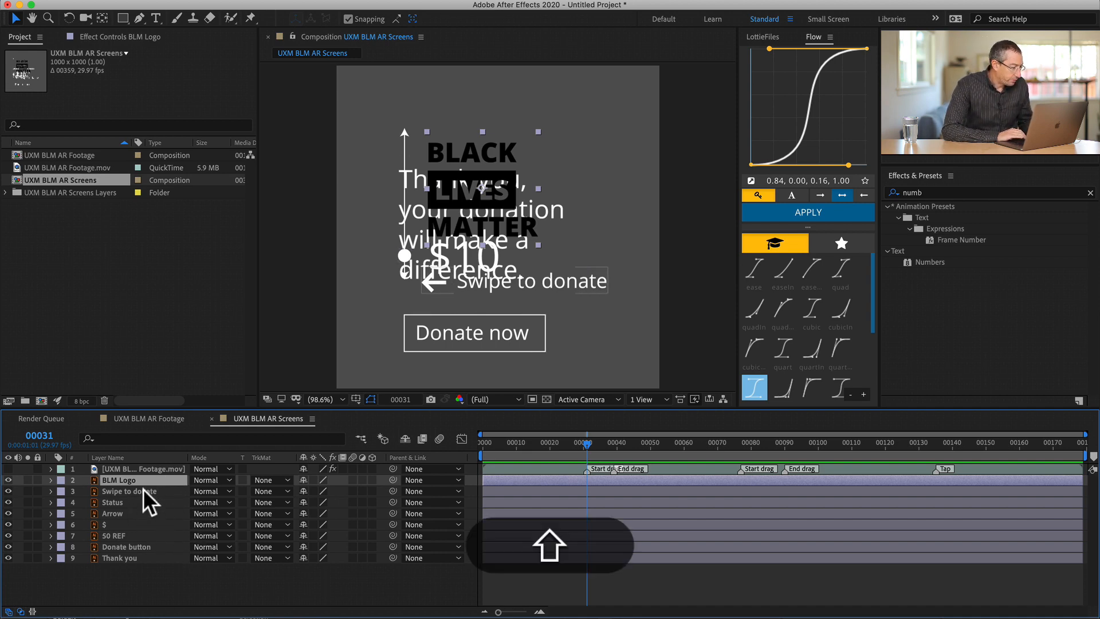
{"action": "left_click", "coordinate": [144, 489], "text": "shift"}
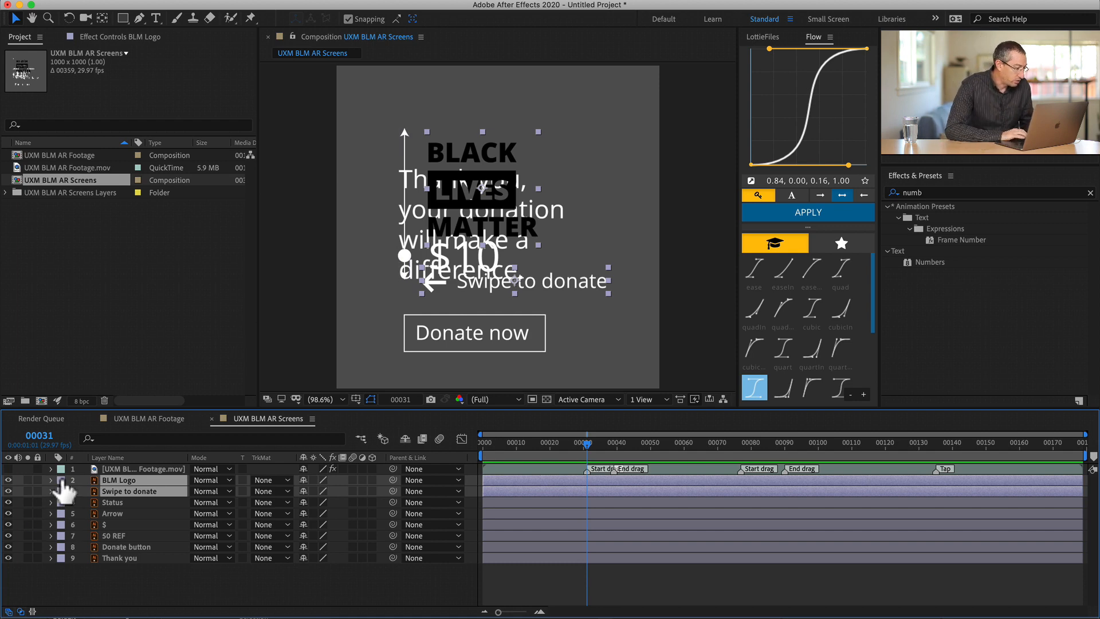
- Give the Status, Arrow, $, 50 REF and Donate button layers a Peach label color
{"action": "left_click", "coordinate": [110, 502]}
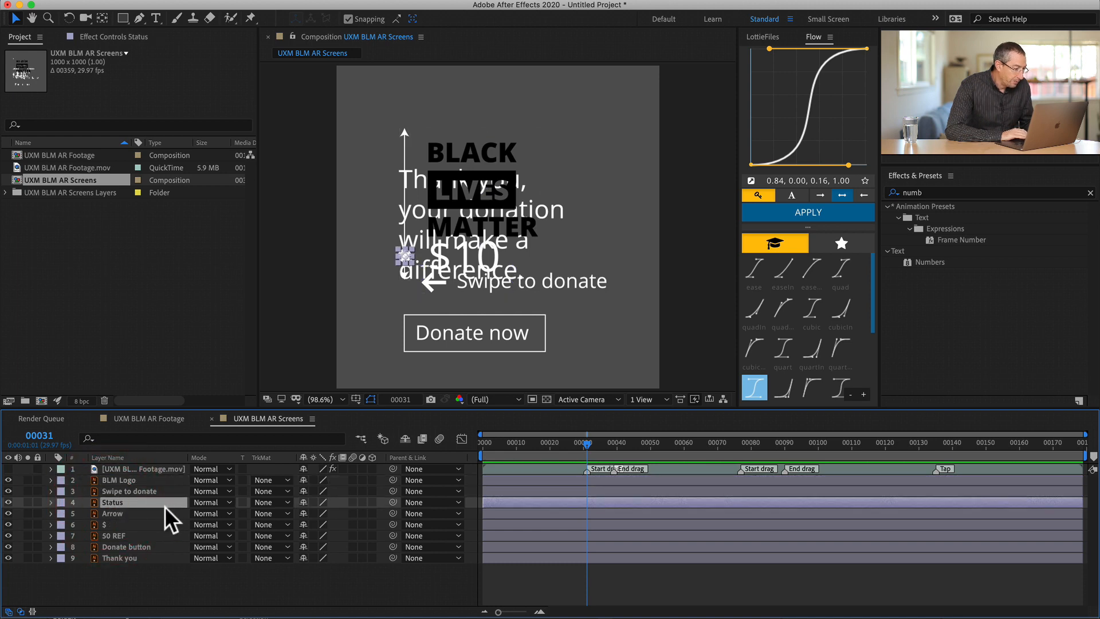
{"action": "left_click", "coordinate": [122, 513], "text": "shift"}
{"action": "left_click", "coordinate": [115, 523], "text": "shift"}
{"action": "left_click", "coordinate": [119, 532], "text": "shift"}
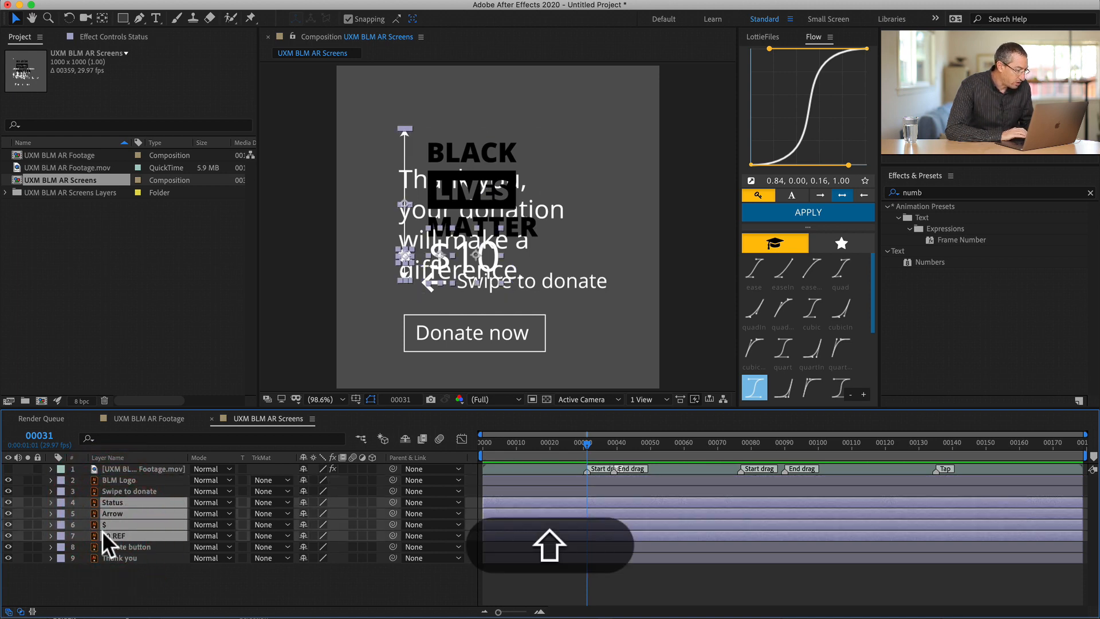
{"action": "left_click", "coordinate": [131, 545], "text": "shift"}
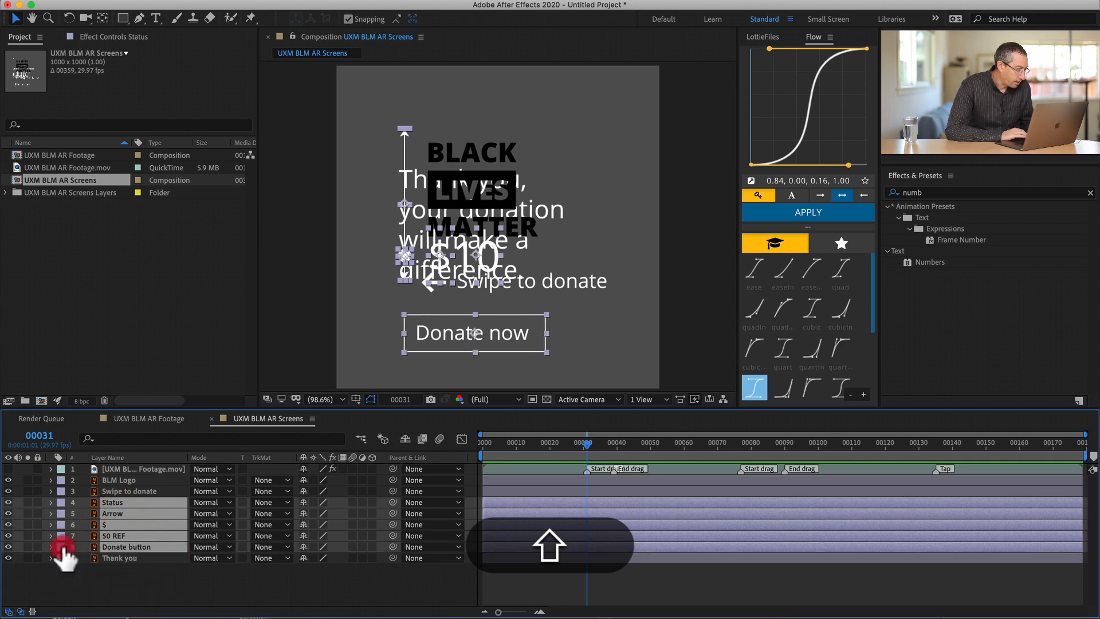
{"action": "left_click", "coordinate": [61, 547]}
{"action": "left_click", "coordinate": [80, 549]}
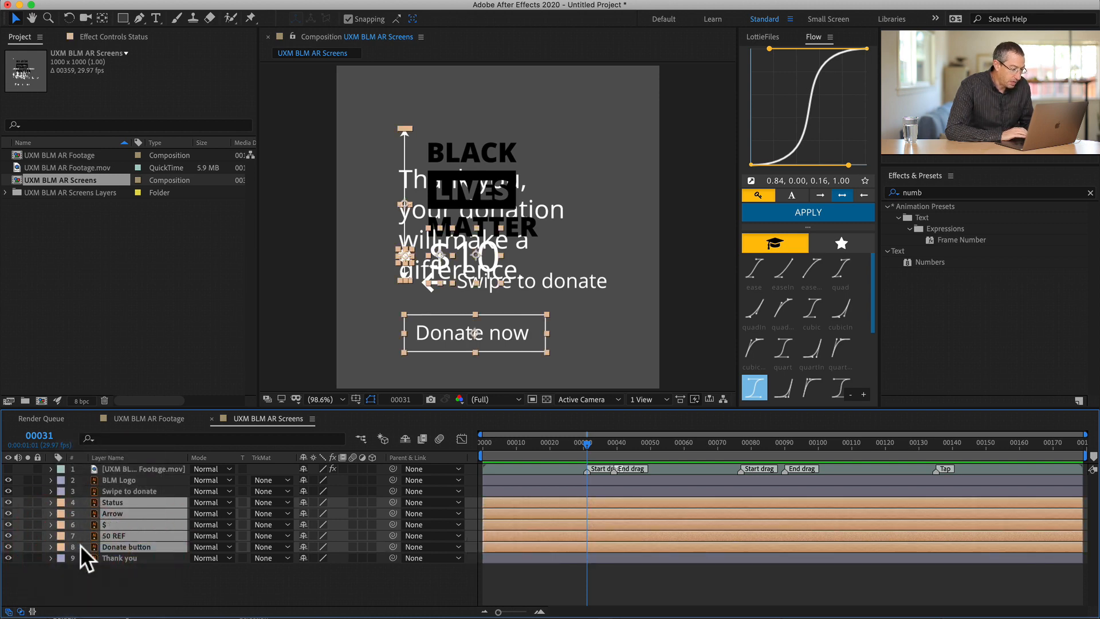
- Give the Thank you layer a Blue label color and deselect it
{"action": "left_click", "coordinate": [101, 557]}
{"action": "left_click", "coordinate": [60, 557]}
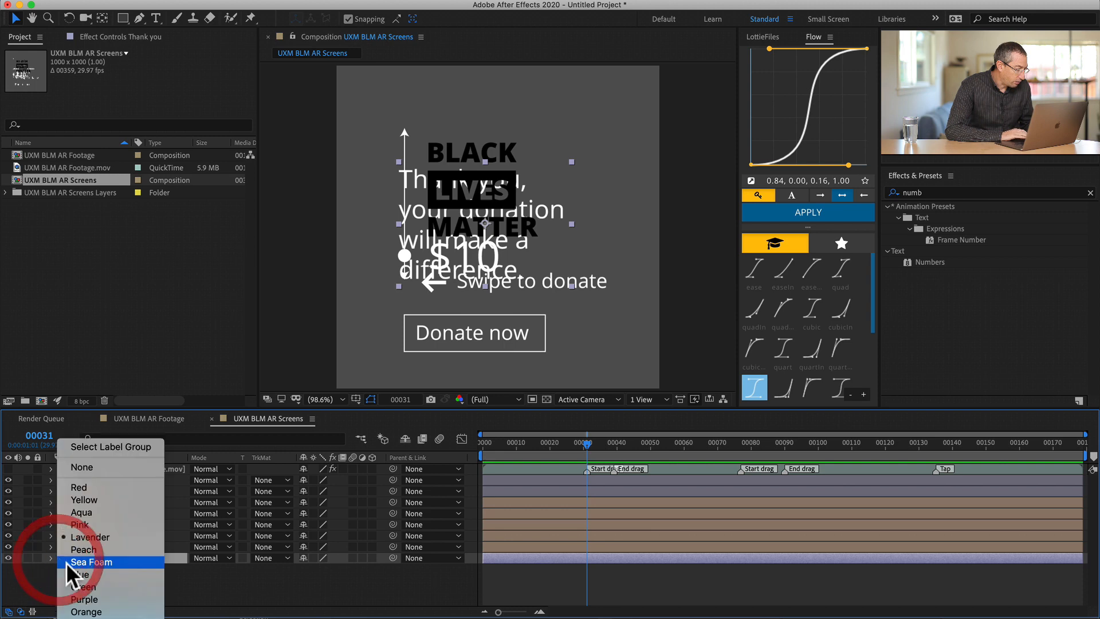
{"action": "left_click", "coordinate": [82, 575]}
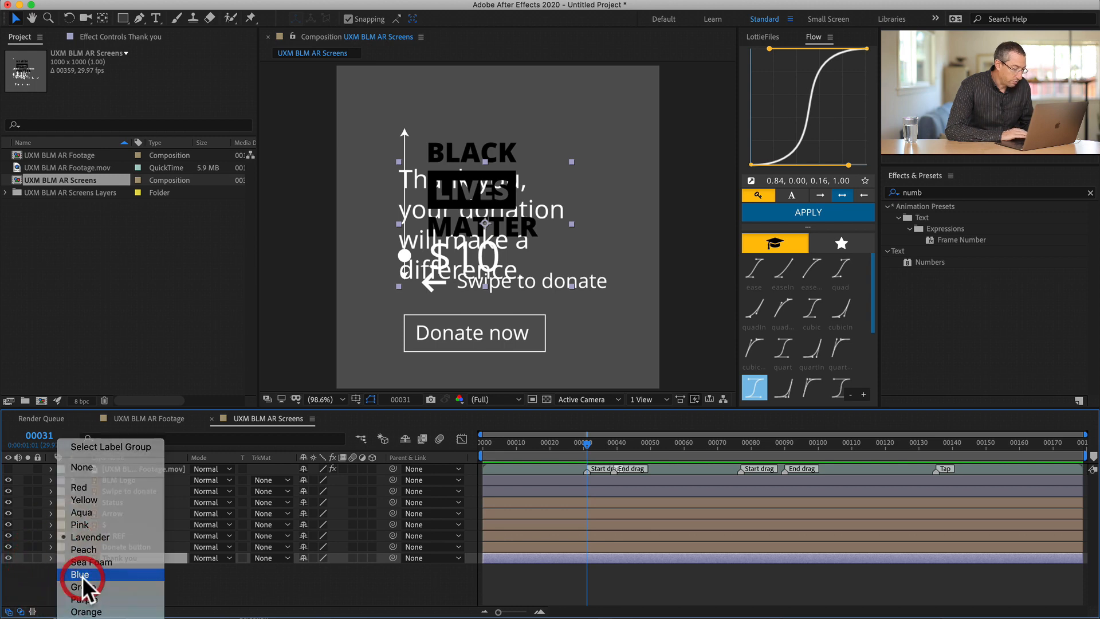
{"action": "left_click", "coordinate": [565, 581]}
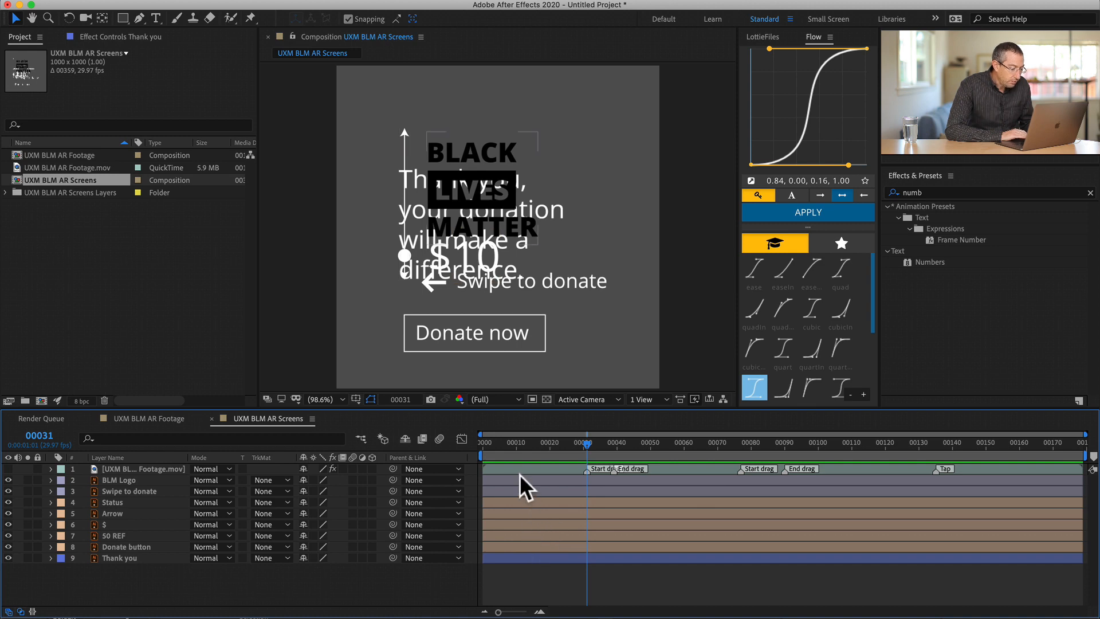
- Trim the ends of the BLM Logo and Swipe to donate layers to frame 46, just after the first End drag marker
{"action": "left_click_drag", "start_coordinate": [587, 440], "coordinate": [637, 441]}
{"action": "left_click", "coordinate": [658, 480]}
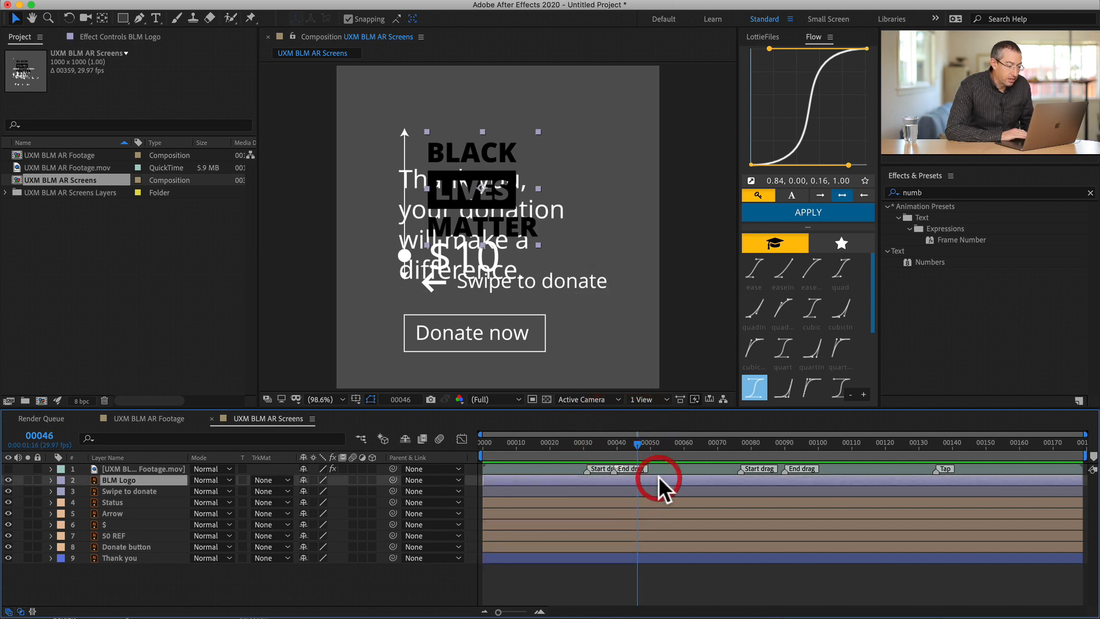
{"action": "left_click", "coordinate": [659, 491], "text": "shift"}
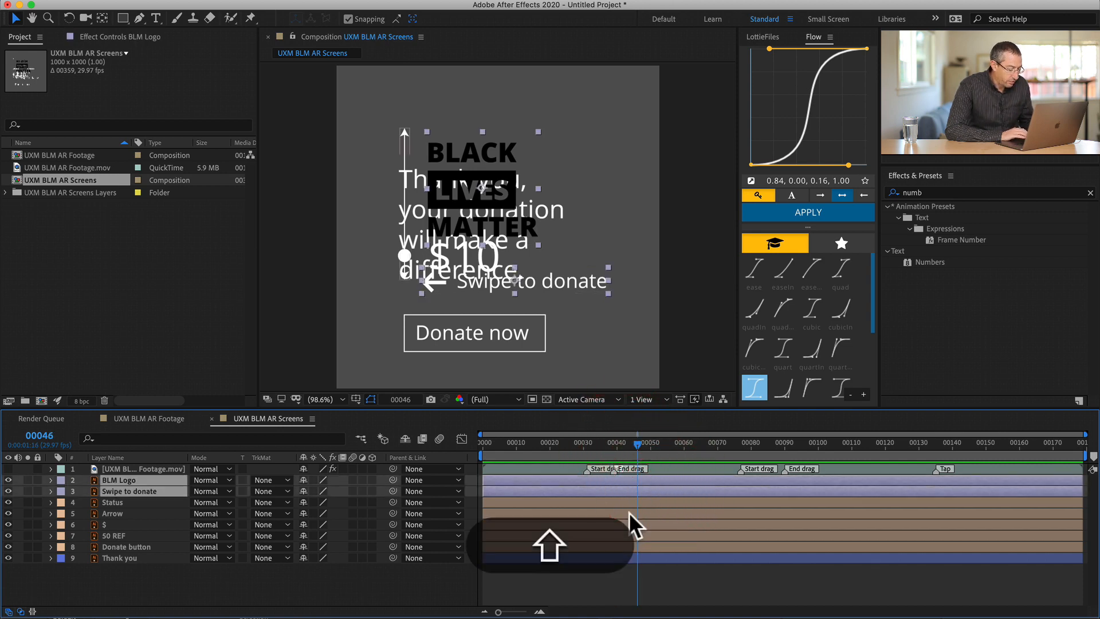
{"action": "key", "text": "alt+bracketright"}
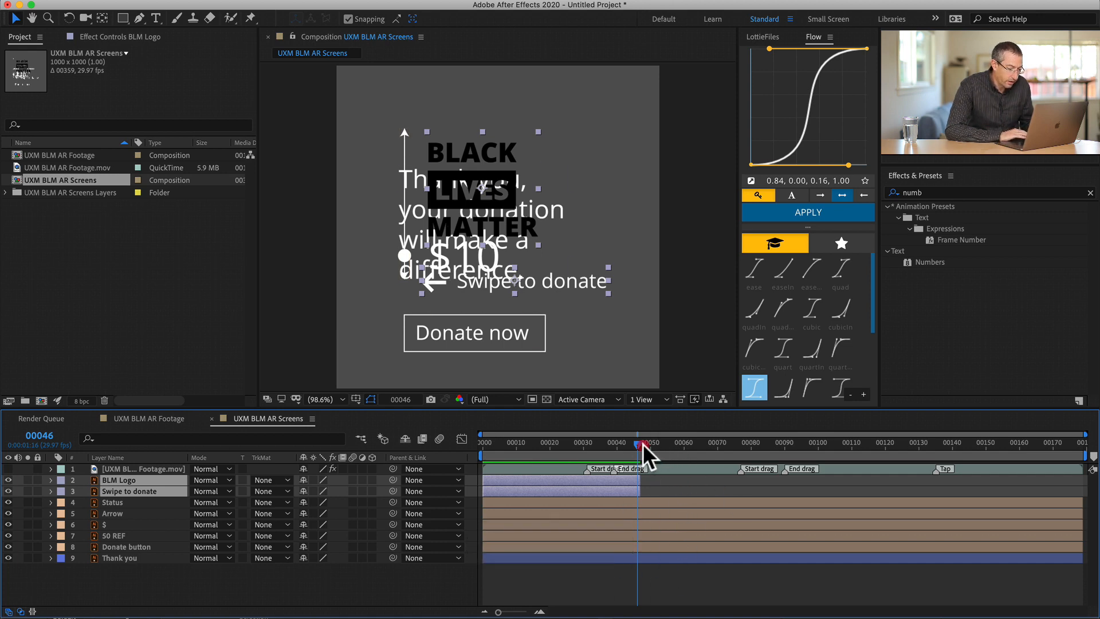
- Trim the starts of the five Peach layers, Status through Donate button, to frame 29, just before the first Start drag marker
{"action": "left_click_drag", "start_coordinate": [643, 443], "coordinate": [580, 442]}
{"action": "left_click", "coordinate": [580, 501]}
{"action": "left_click", "coordinate": [589, 543], "text": "shift"}
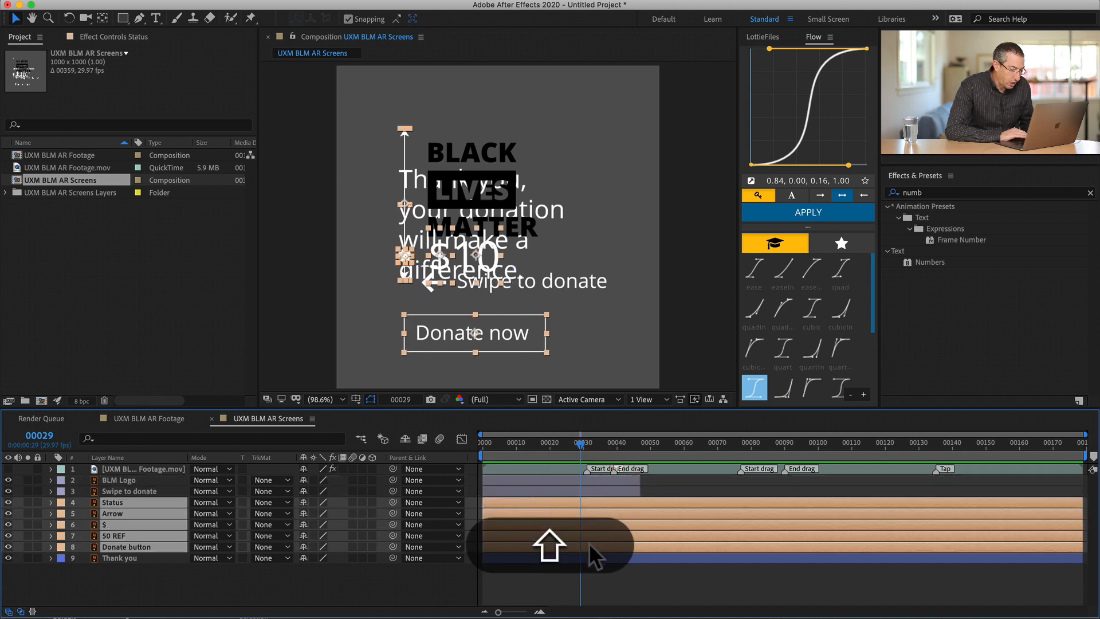
{"action": "key", "text": "alt+shift+bracketleft"}
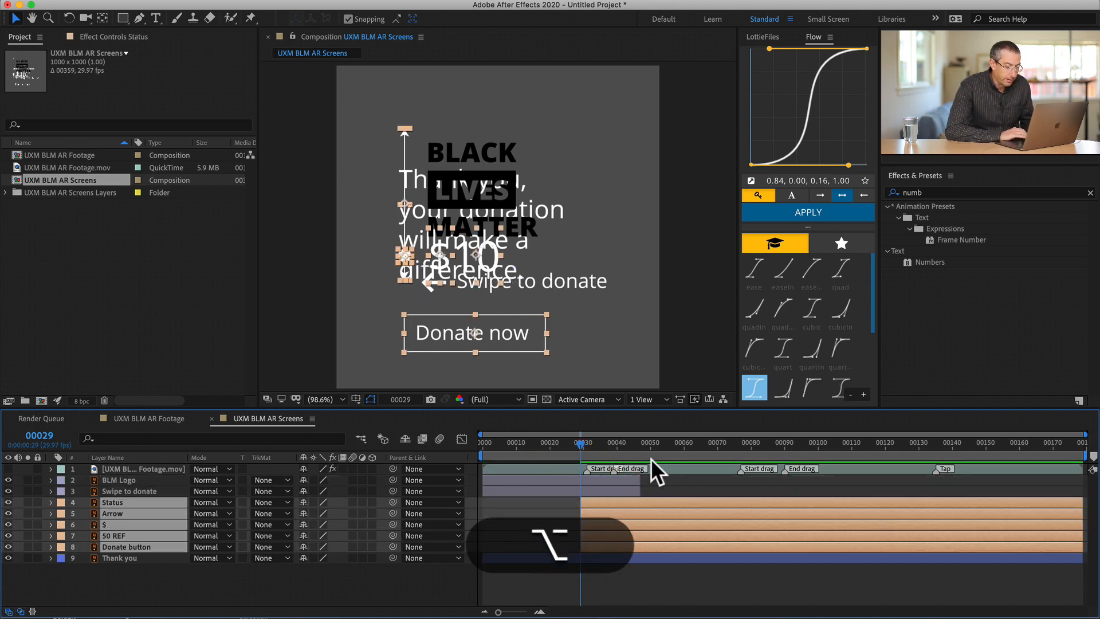
- Trim the ends of the five Peach layers, Status through Donate button, to frame 146, just after the Tap marker
{"action": "left_click_drag", "start_coordinate": [811, 441], "coordinate": [820, 439]}
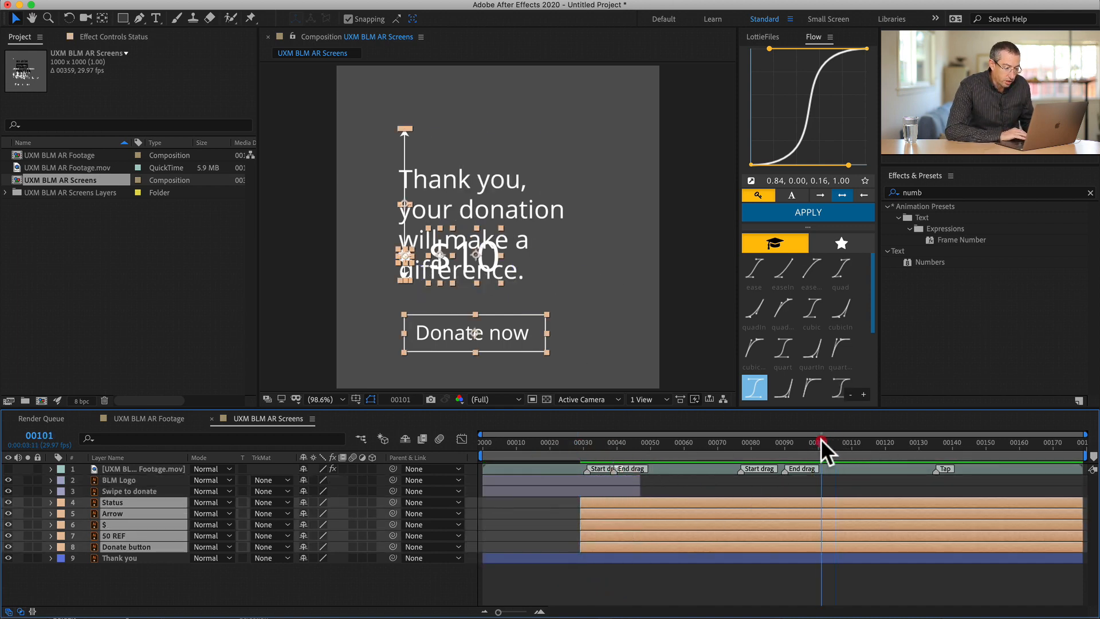
{"action": "key", "text": "alt+bracketright"}
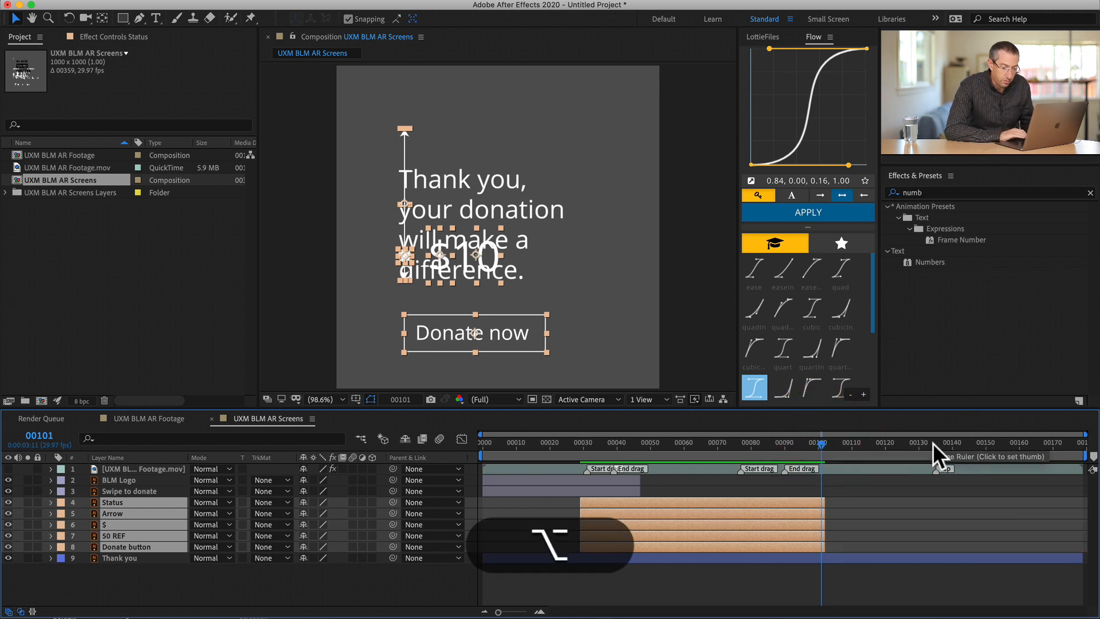
{"action": "left_click", "coordinate": [971, 442]}
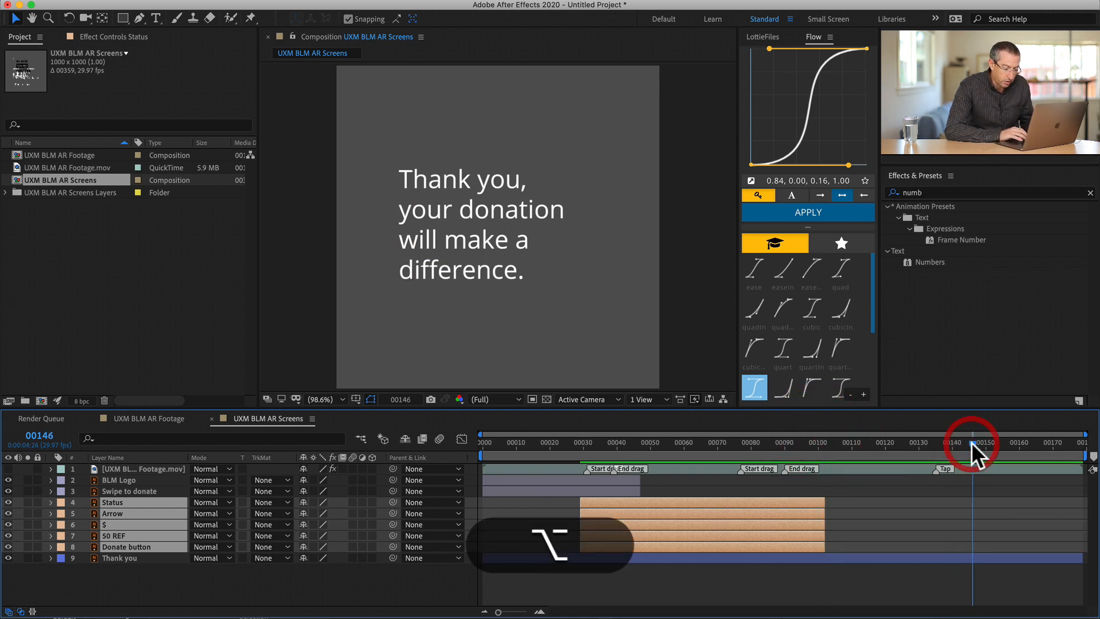
{"action": "key", "text": "alt+bracketright"}
- Trim the start of the Thank you layer to frame 125, shortly before the Tap marker
{"action": "left_click_drag", "start_coordinate": [799, 441], "coordinate": [902, 449]}
{"action": "left_click", "coordinate": [923, 558]}
{"action": "key", "text": "alt+bracketleft"}
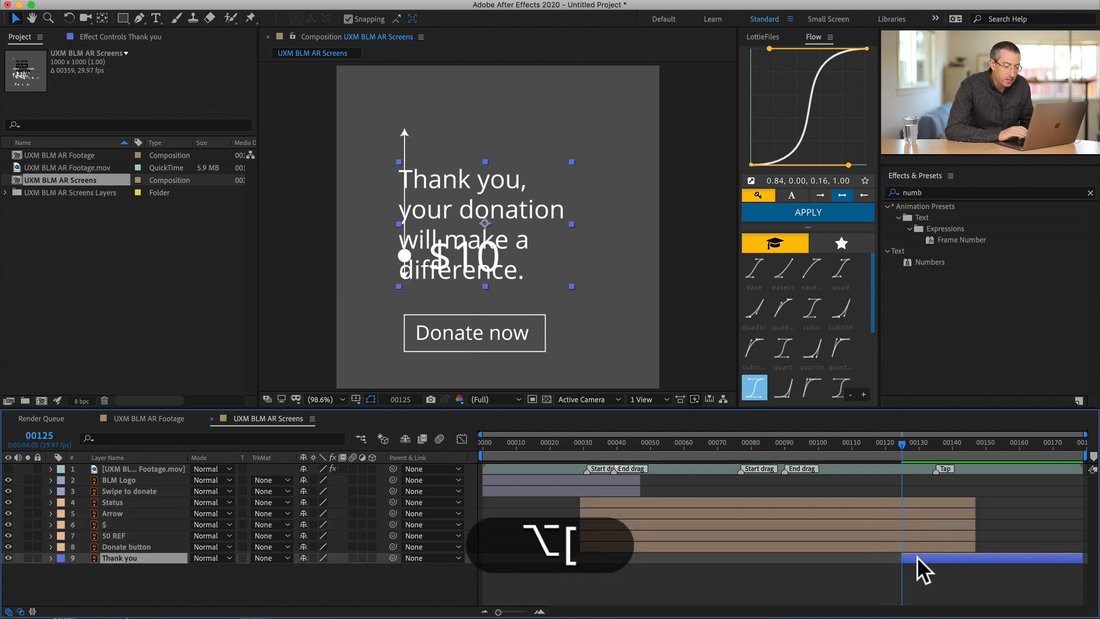
- Scrub through the UXM BLM AR Screens composition to check the timing of its three screens
{"action": "left_click", "coordinate": [541, 442]}
{"action": "left_click", "coordinate": [732, 442]}
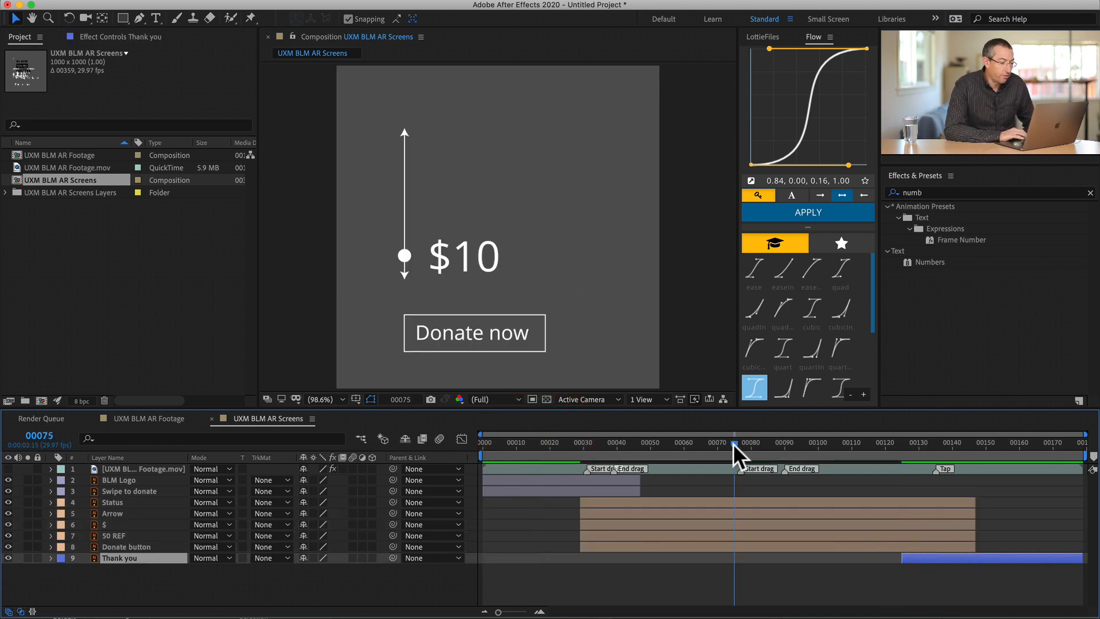
{"action": "left_click", "coordinate": [1000, 441]}
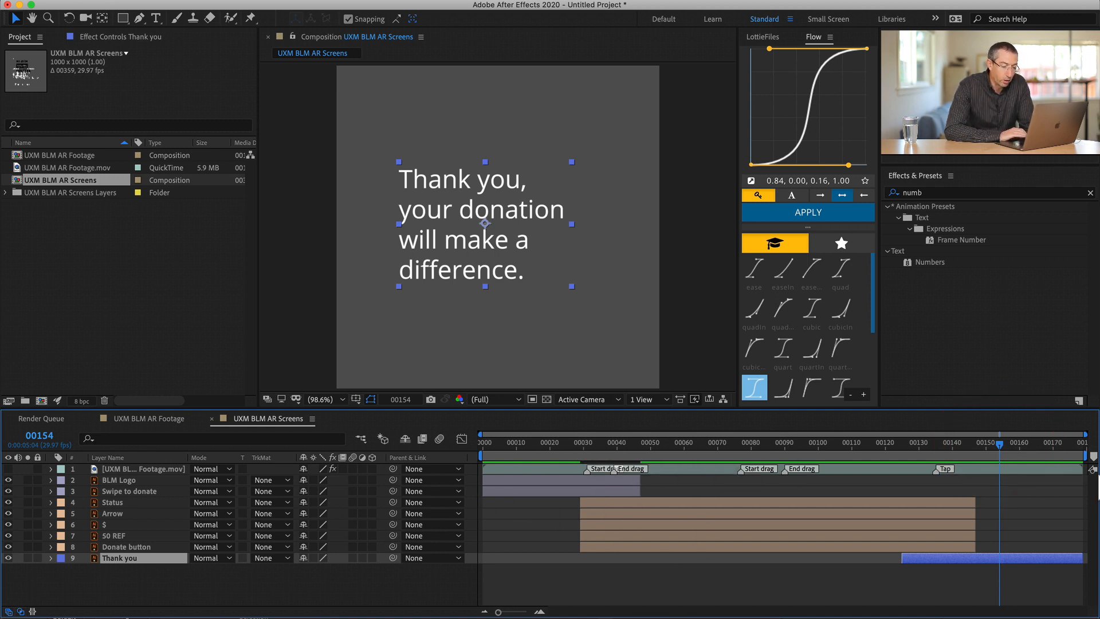
{"action": "left_click", "coordinate": [1029, 443]}
{"action": "left_click_drag", "start_coordinate": [1016, 443], "coordinate": [571, 459]}
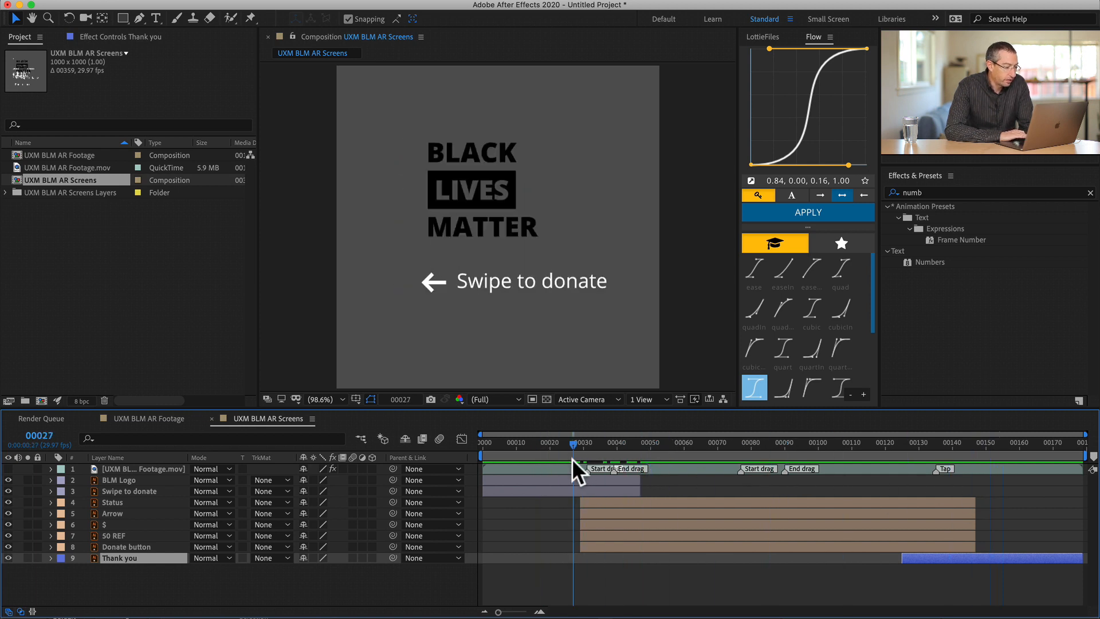
{"action": "left_click", "coordinate": [536, 441]}
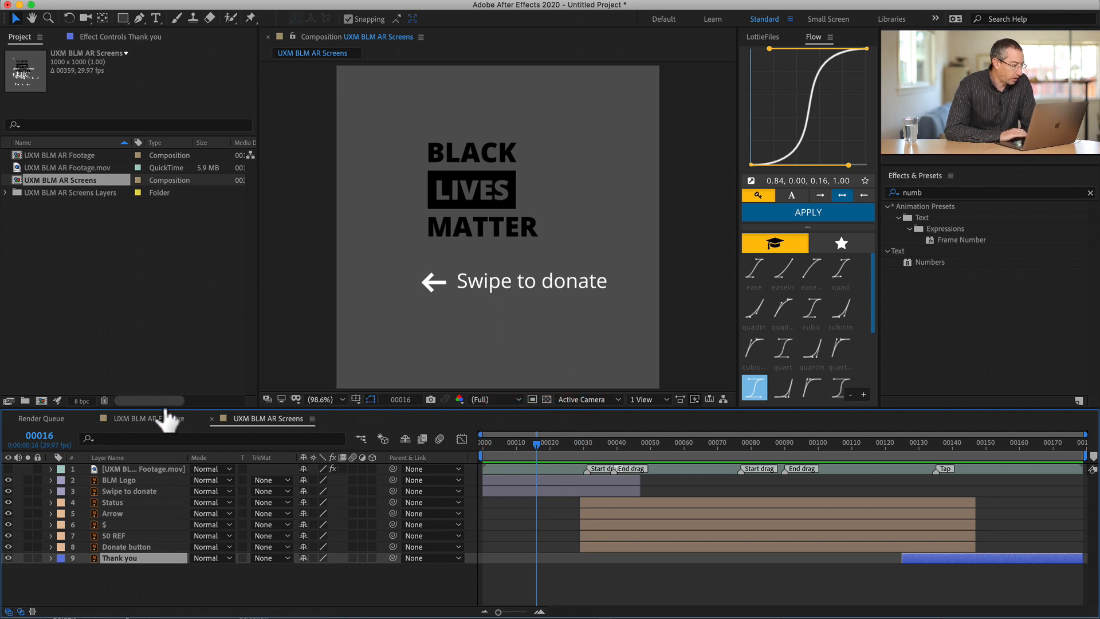
- Add the UXM BLM AR Screens composition to the UXM BLM AR Footage composition above the footage layer
{"action": "left_click", "coordinate": [146, 416]}
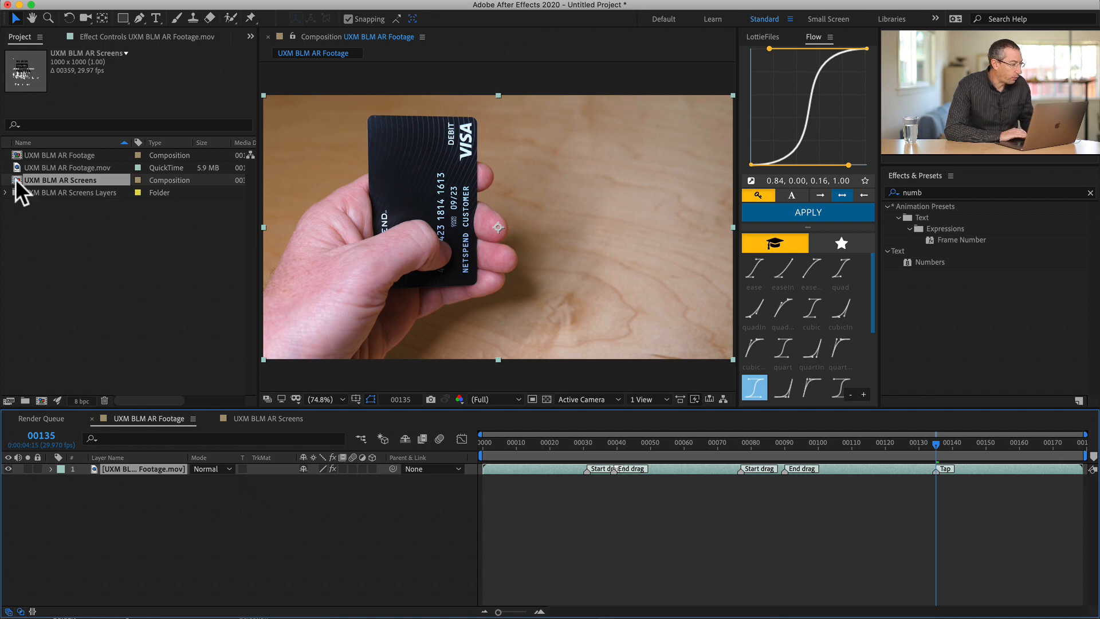
{"action": "left_click", "coordinate": [17, 155]}
{"action": "left_click_drag", "start_coordinate": [16, 178], "coordinate": [139, 466]}
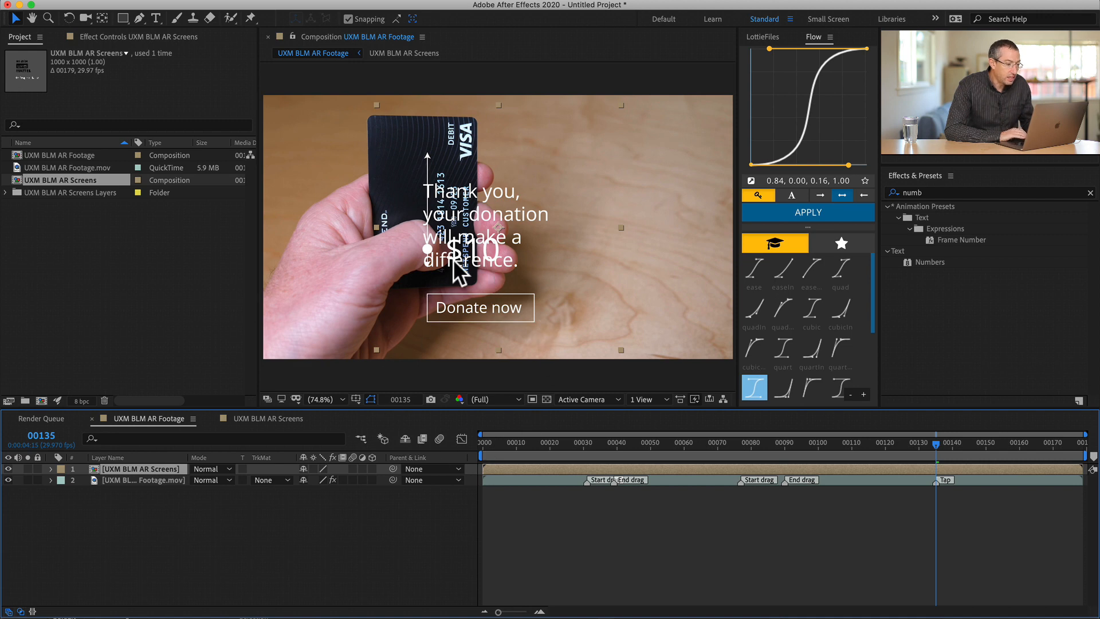
- Open the nested UXM BLM AR Screens composition and check its composition settings
{"action": "double_click", "coordinate": [539, 467]}
{"action": "key", "text": "super+k"}
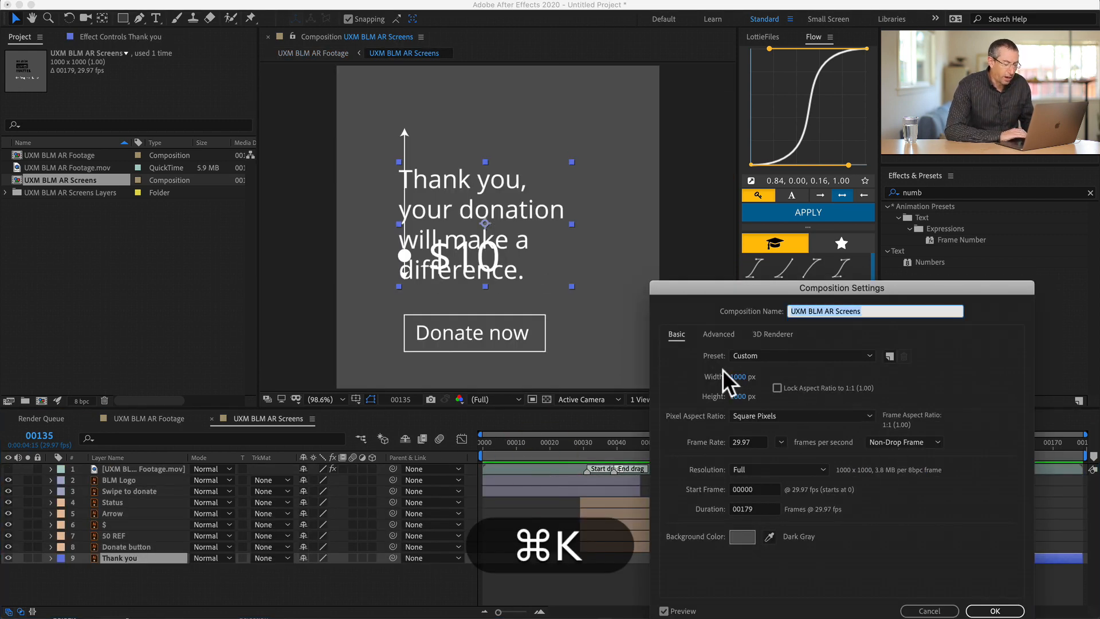
{"action": "key", "text": "Return"}
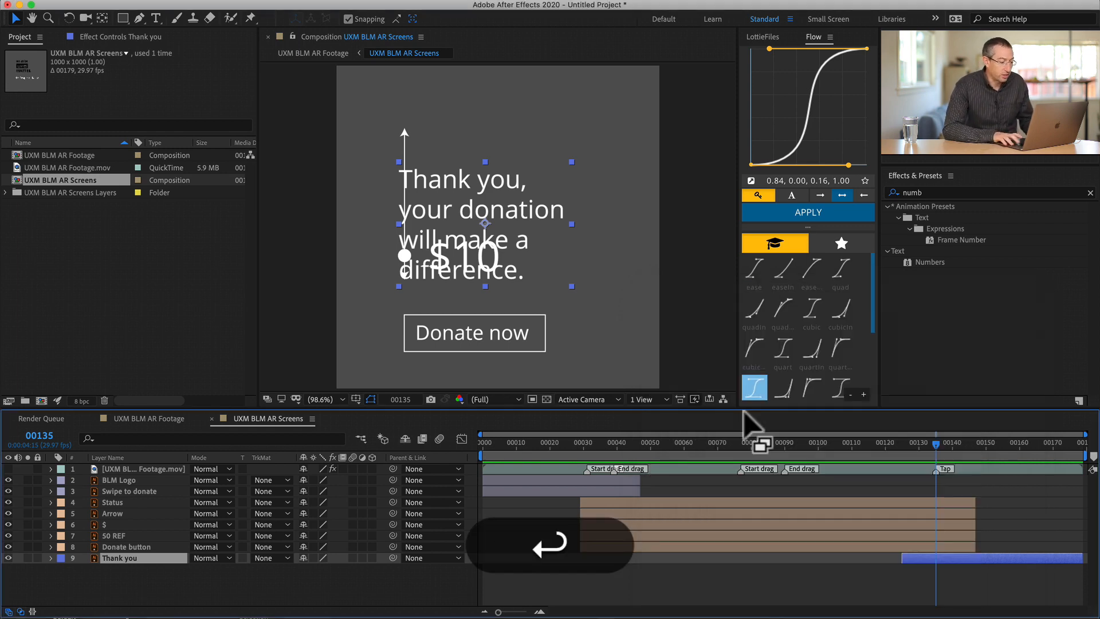
- In the UXM BLM AR Footage composition, move the screens layer horizontally to the right of the card, at about 1377, 540
{"action": "left_click", "coordinate": [150, 417]}
{"action": "left_click", "coordinate": [564, 235], "text": "shift"}
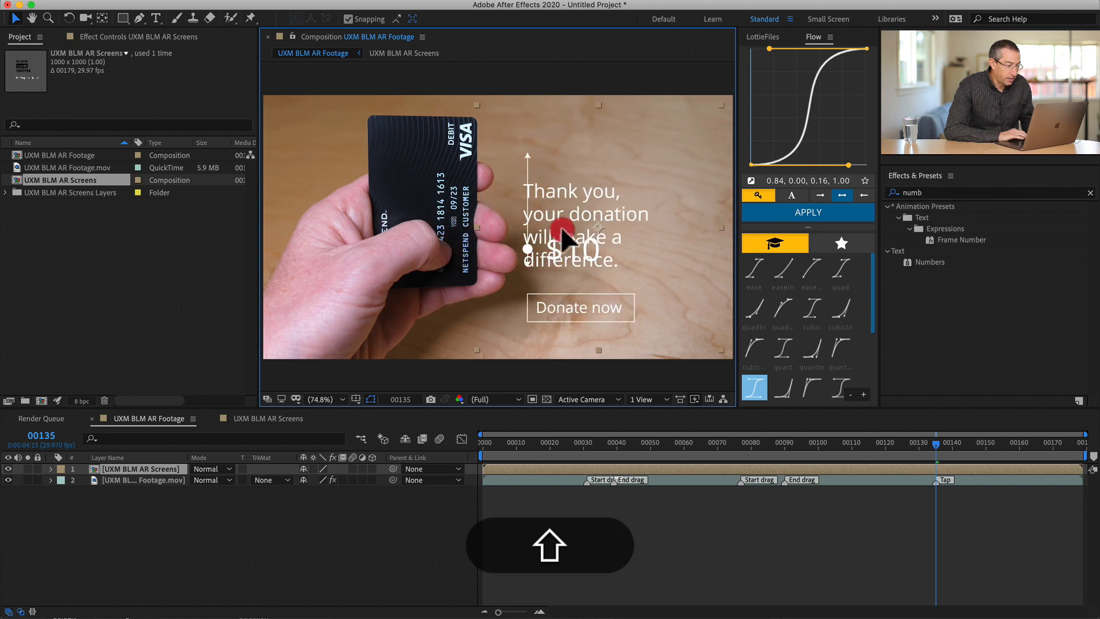
{"action": "left_click_drag", "start_coordinate": [562, 229], "coordinate": [564, 230]}
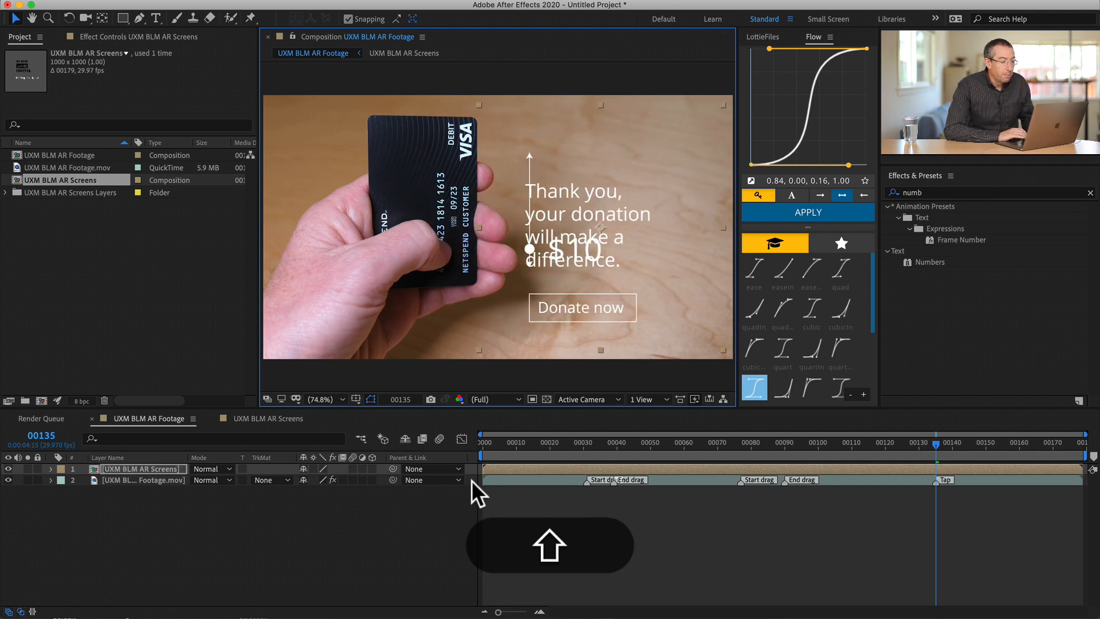
- Set the export option of the footage layer's Mocha AE tracking data to Transform
{"action": "left_click", "coordinate": [549, 479]}
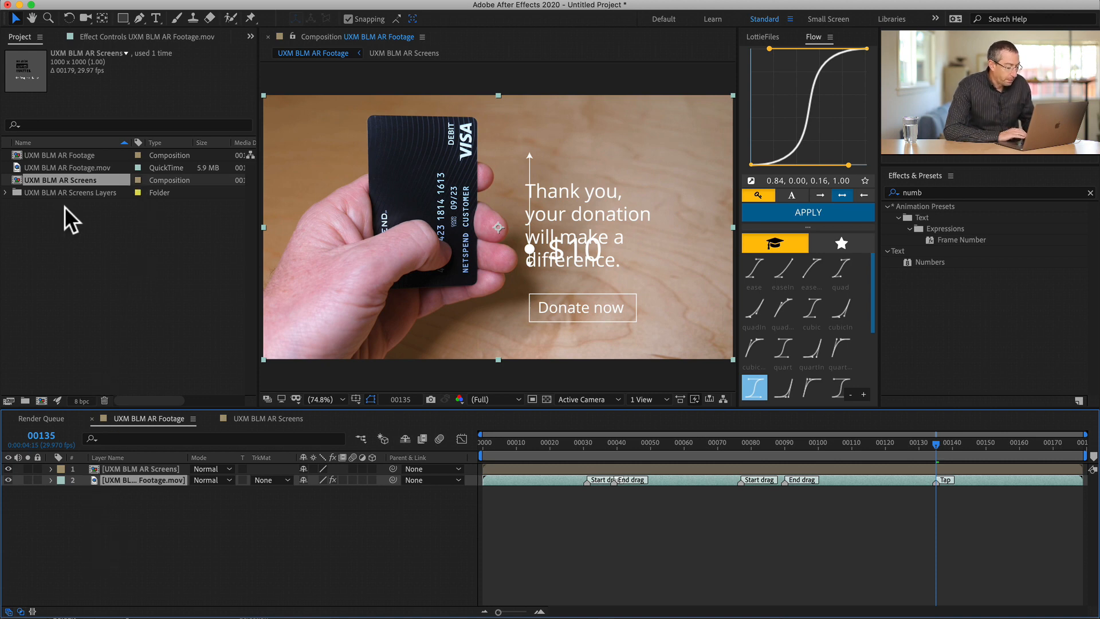
{"action": "key", "text": "super+shift+t"}
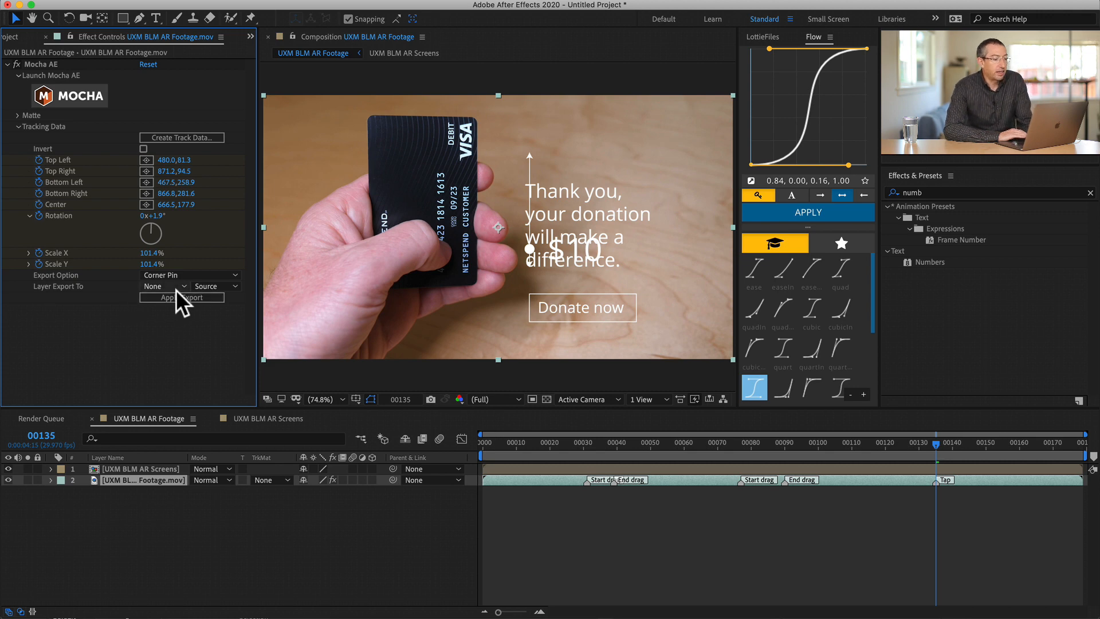
{"action": "left_click", "coordinate": [183, 275]}
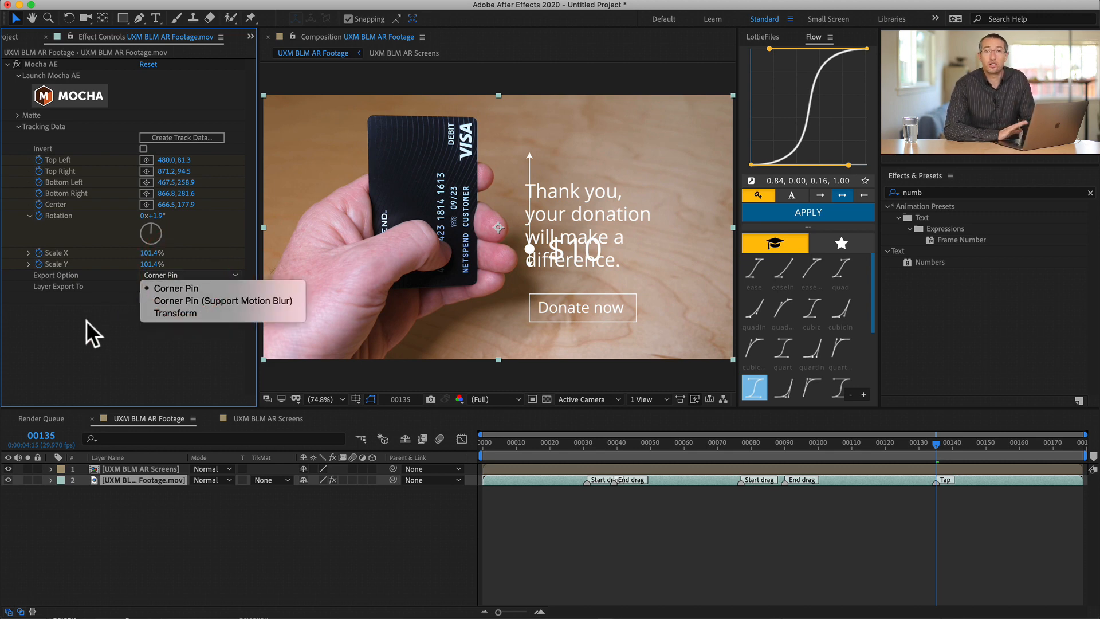
{"action": "left_click", "coordinate": [180, 313]}
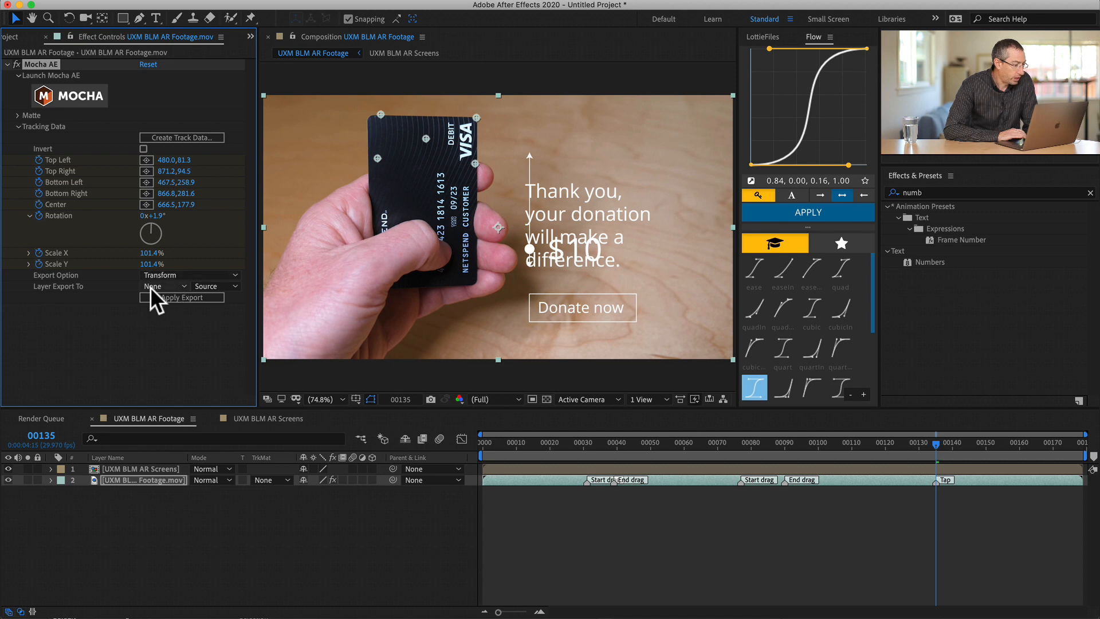
- Export the Mocha tracking data to the UXM BLM AR Screens layer
{"action": "left_click", "coordinate": [165, 286]}
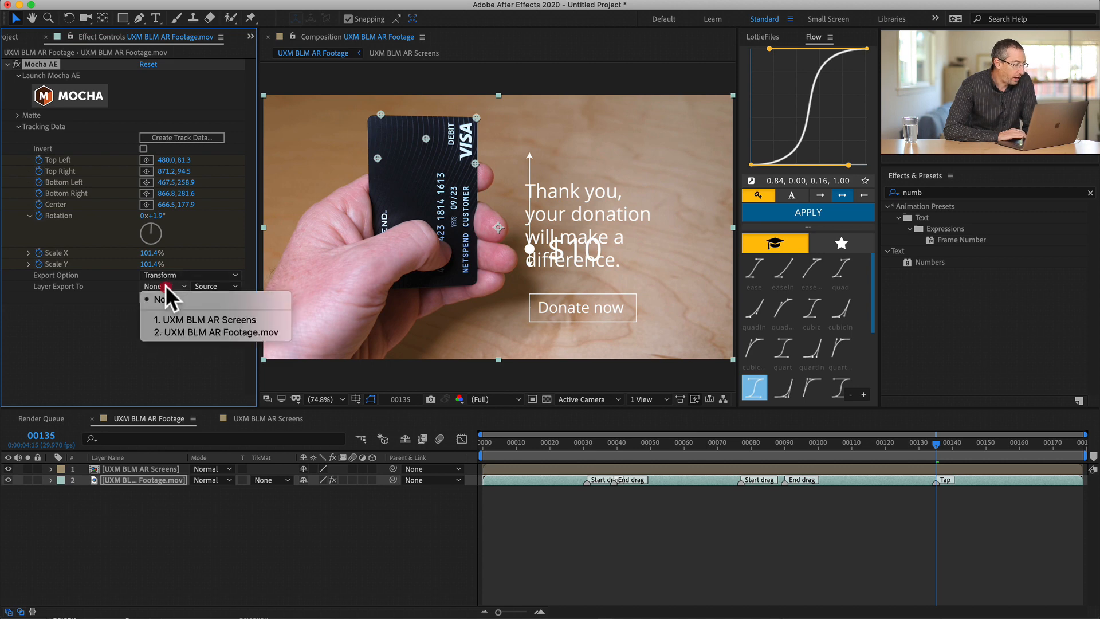
{"action": "left_click", "coordinate": [181, 320]}
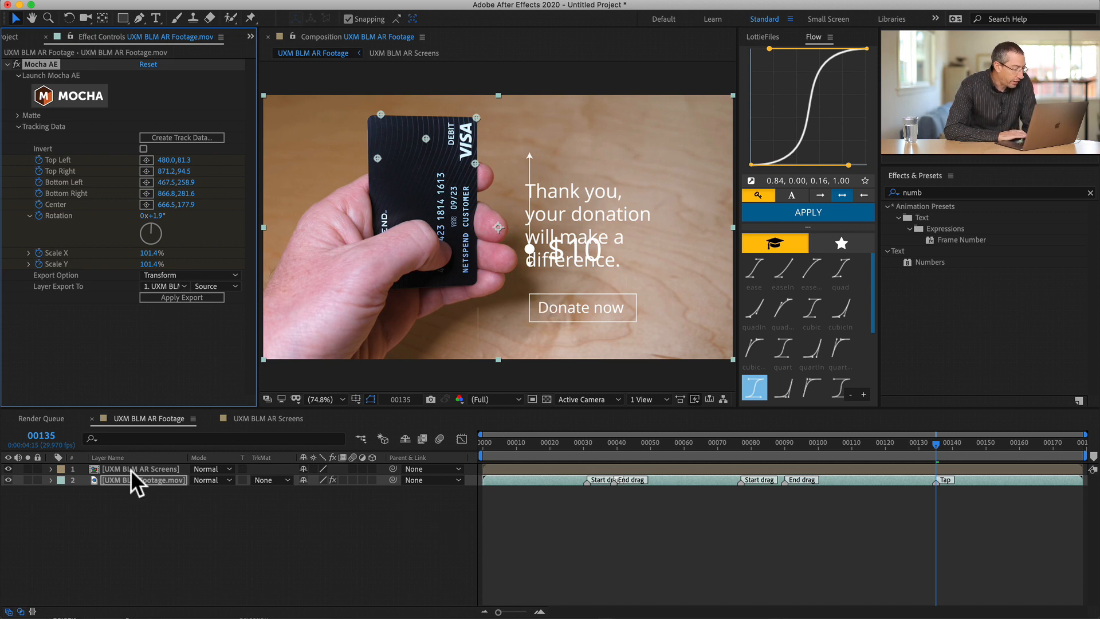
{"action": "left_click", "coordinate": [179, 298]}
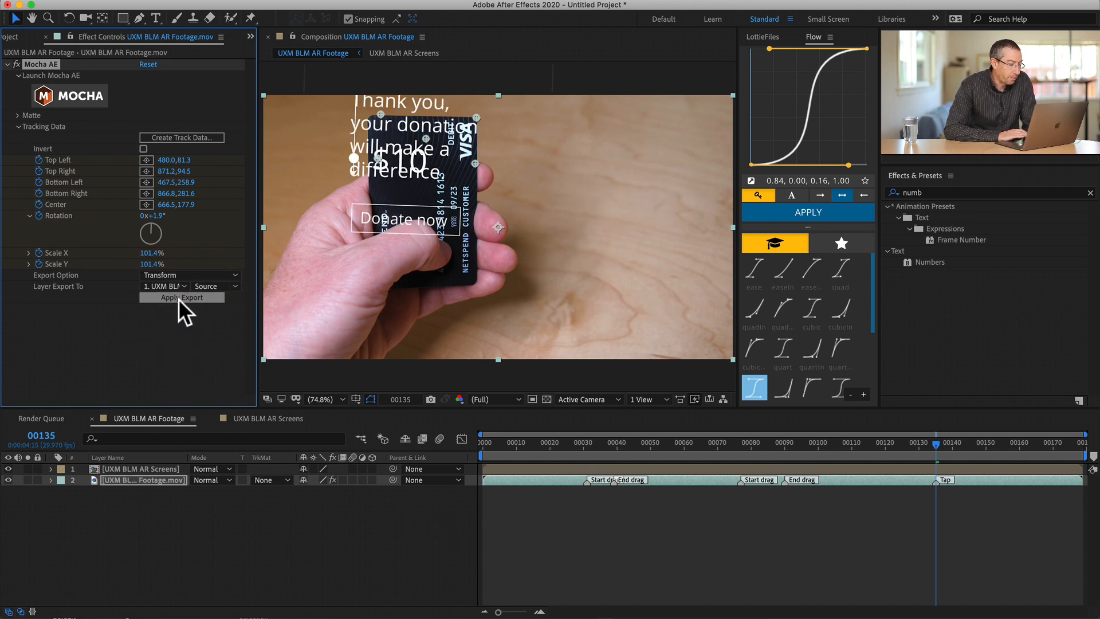
- Play back the UXM BLM AR Footage composition to check how the screens layer follows the tracked card
{"action": "left_click_drag", "start_coordinate": [611, 441], "coordinate": [675, 430]}
{"action": "key", "text": "space"}
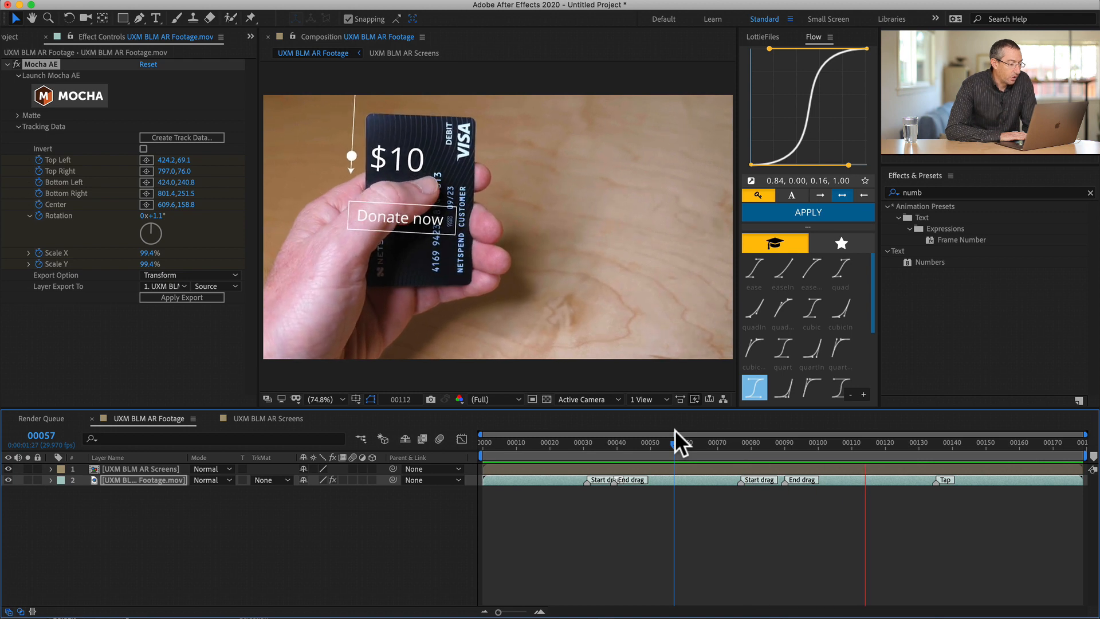
{"action": "key", "text": "space"}
{"action": "key", "text": "space"}
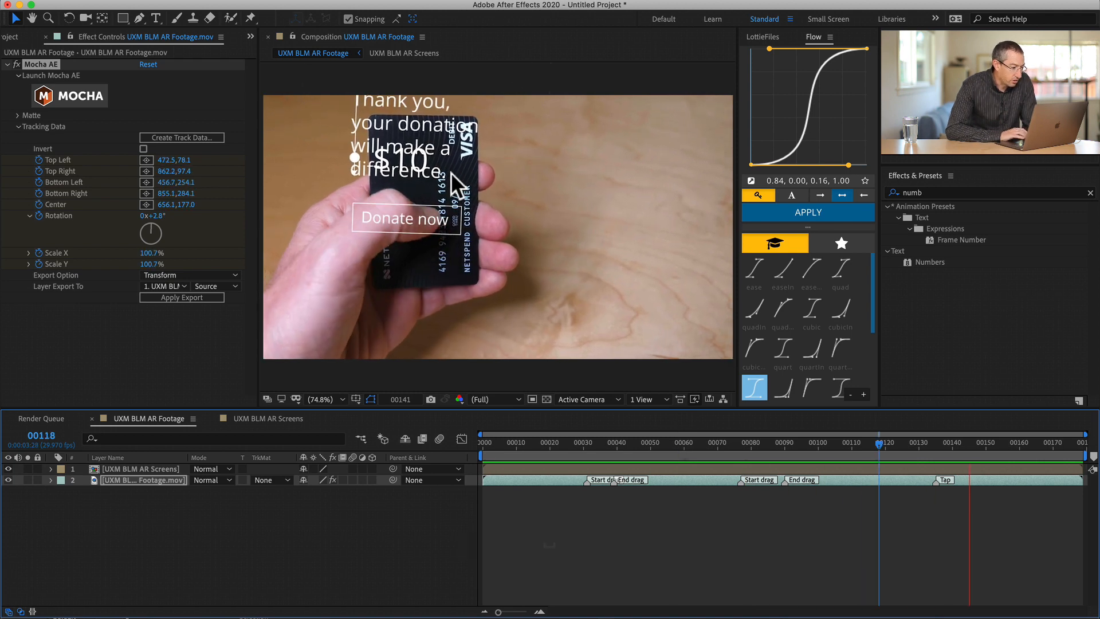
{"action": "key", "text": "space"}
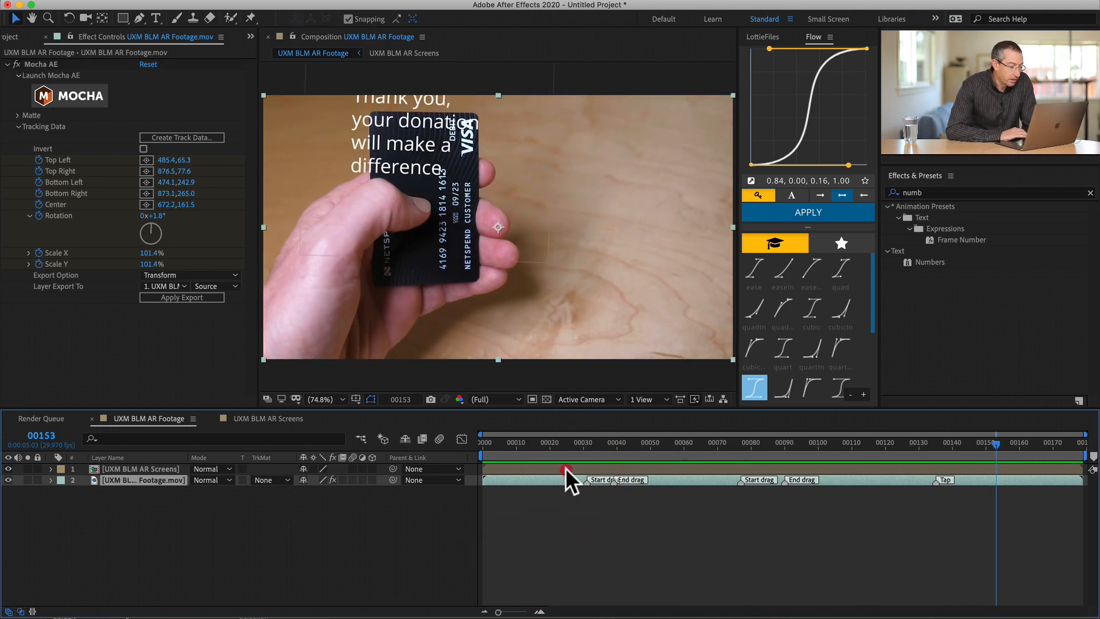
- Reveal the screens layer's keyframes and try moving the layer to the right of the card at frame 102
{"action": "left_click", "coordinate": [566, 468]}
{"action": "key", "text": "u"}
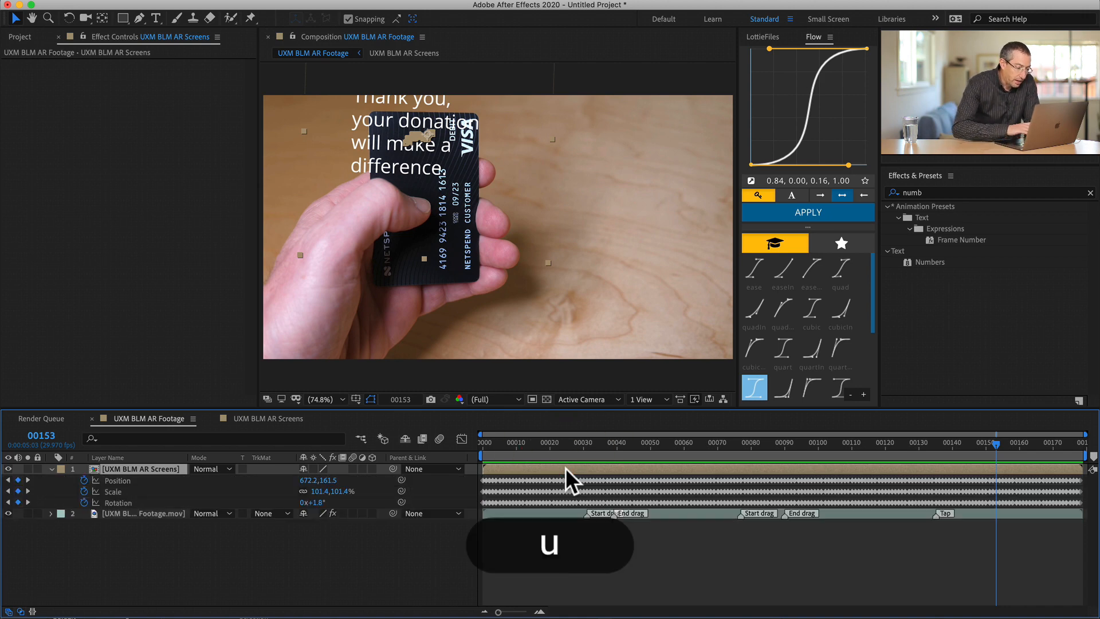
{"action": "left_click_drag", "start_coordinate": [517, 447], "coordinate": [823, 443]}
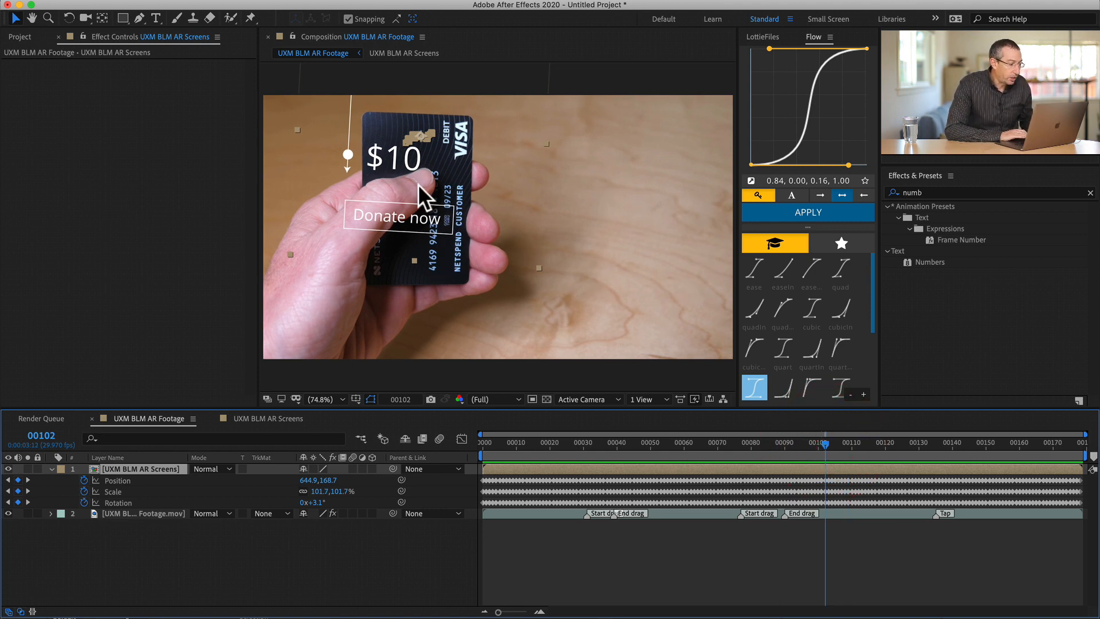
{"action": "left_click_drag", "start_coordinate": [418, 184], "coordinate": [653, 266]}
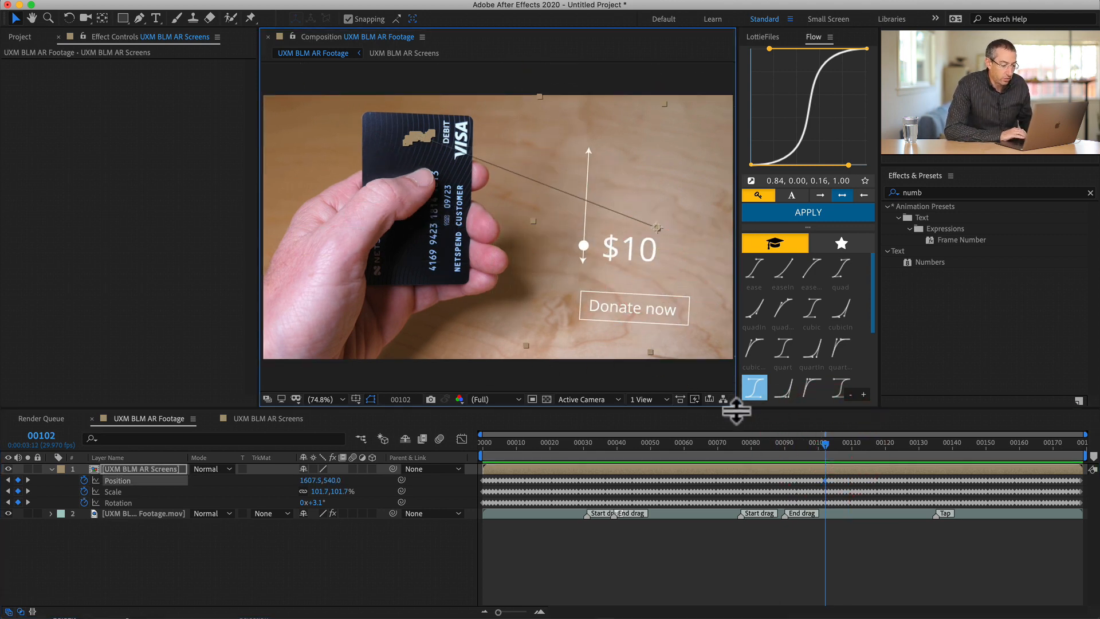
{"action": "left_click_drag", "start_coordinate": [823, 440], "coordinate": [836, 439]}
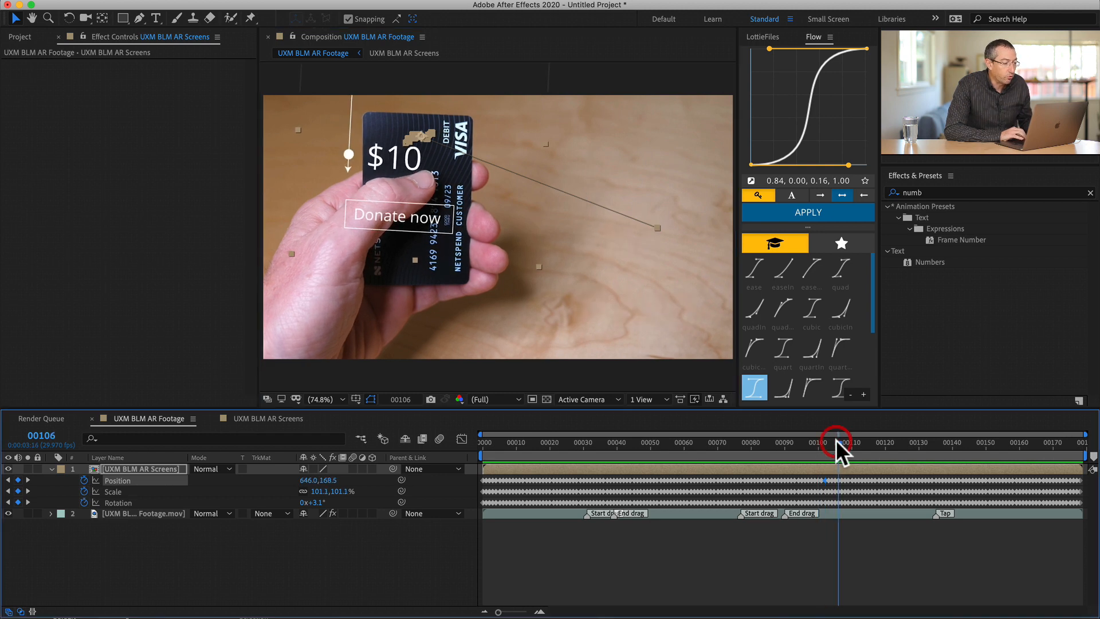
- Undo the layer move and the Mocha export to the screens layer, and collapse the layers' revealed properties
{"action": "key", "text": "super+z"}
{"action": "key", "text": "super+z"}
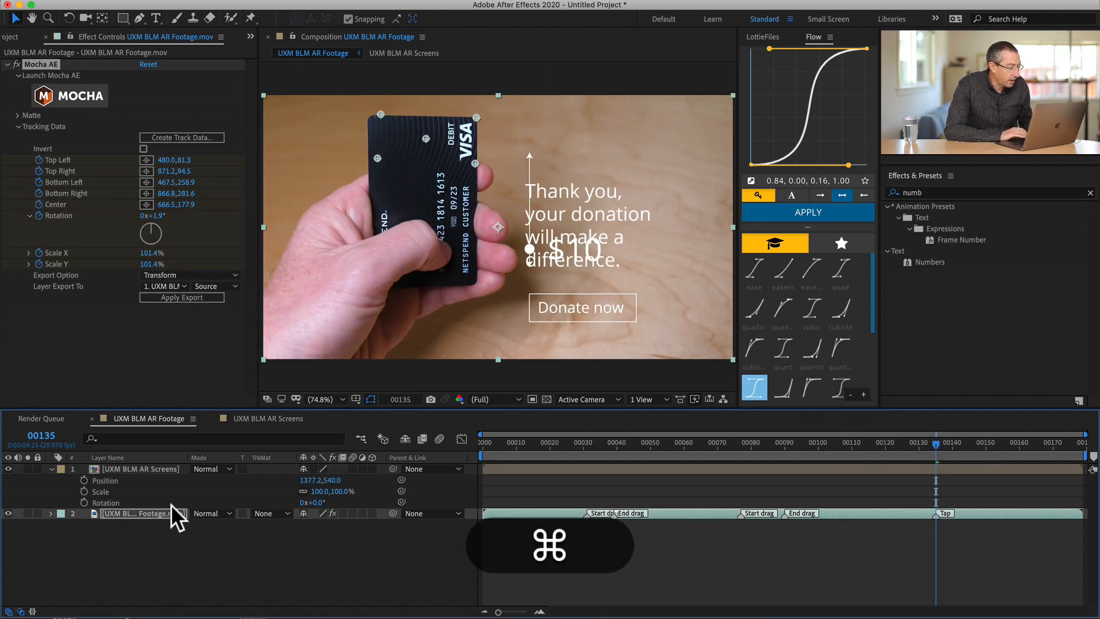
{"action": "key", "text": "u"}
{"action": "key", "text": "u"}
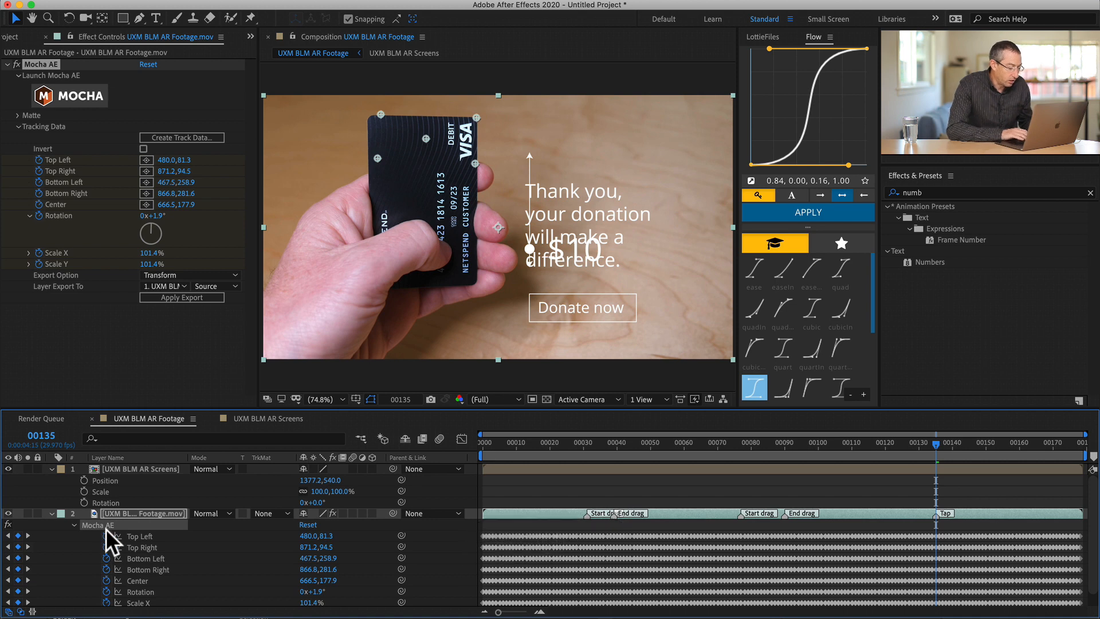
{"action": "left_click", "coordinate": [149, 471]}
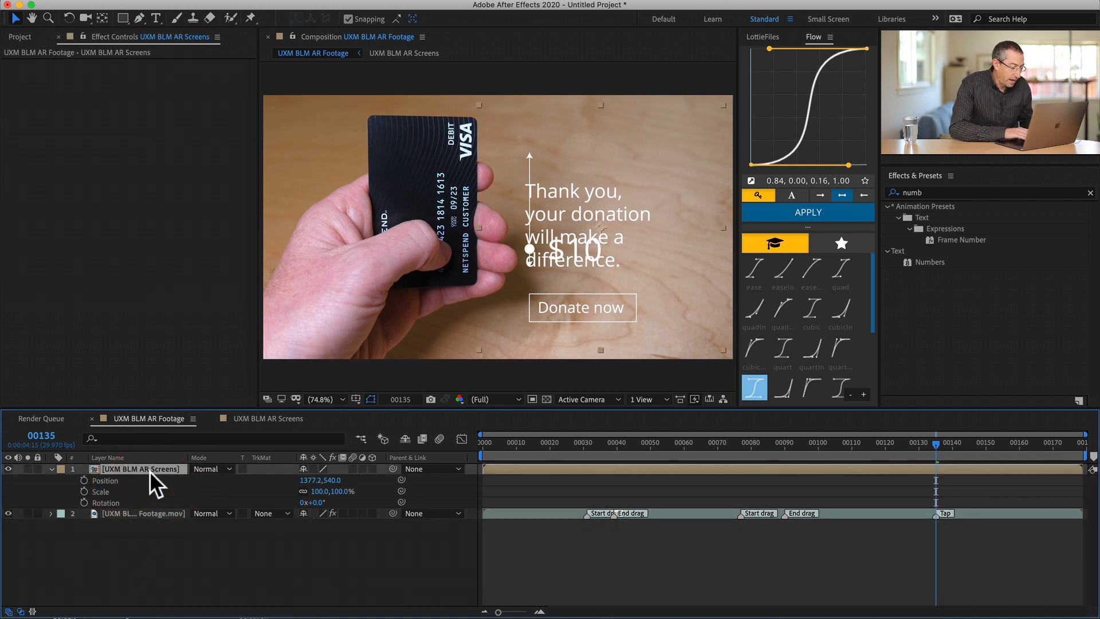
{"action": "key", "text": "u"}
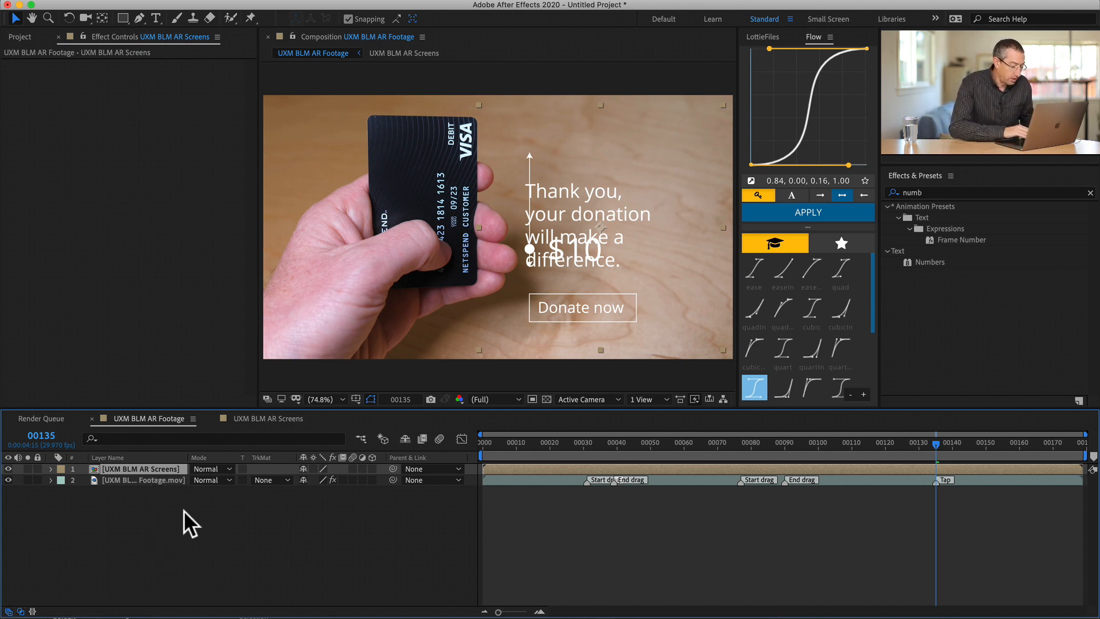
- Add a null object layer to the UXM BLM AR Footage composition
{"action": "left_click", "coordinate": [239, 7]}
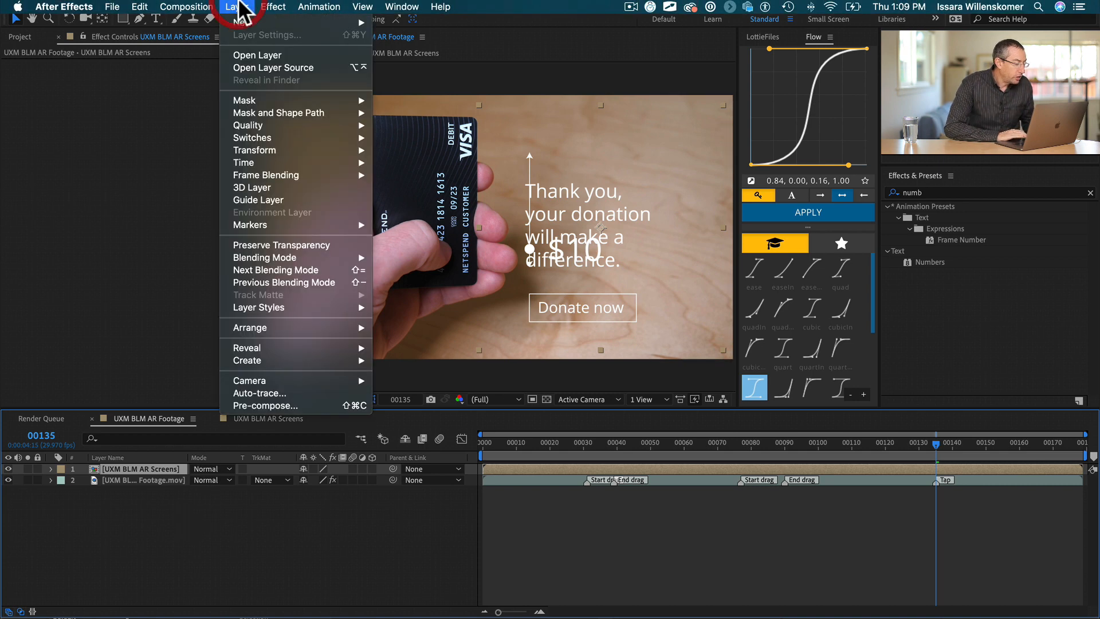
{"action": "mouse_move", "coordinate": [246, 26]}
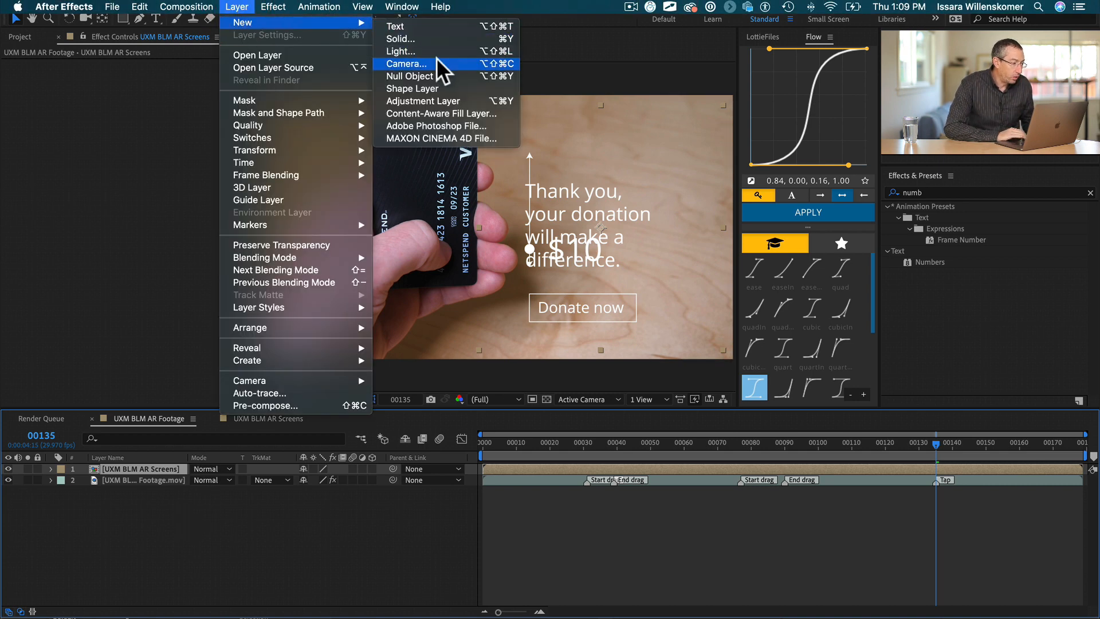
{"action": "left_click", "coordinate": [440, 79]}
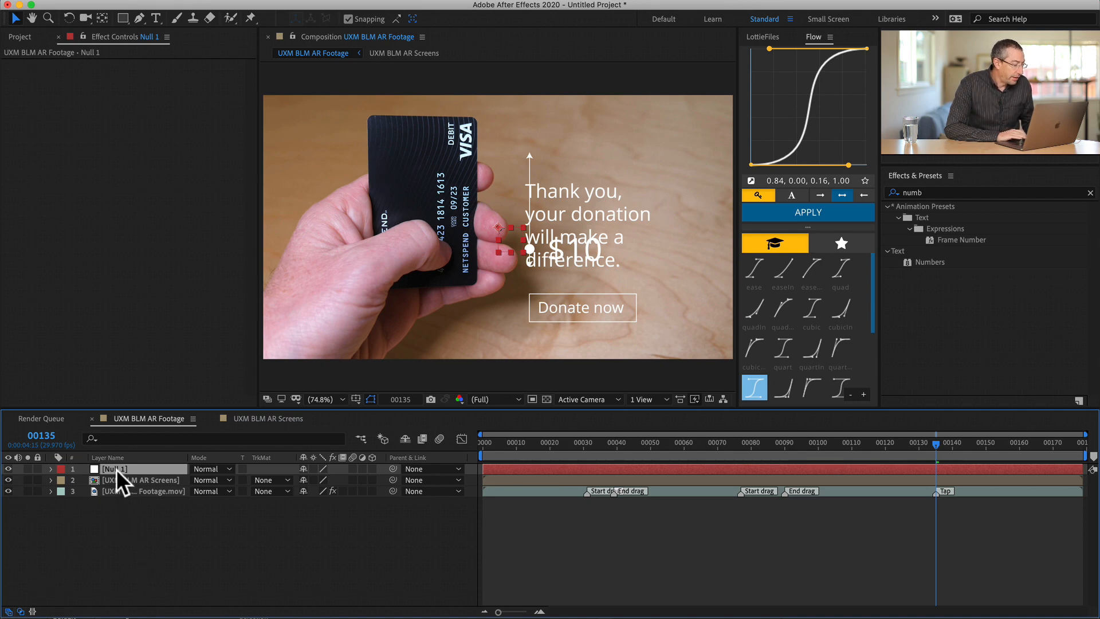
- Export the footage layer's Mocha tracking data to Null 1 with the Transform option and check the null's resulting keyframes
{"action": "left_click", "coordinate": [122, 490]}
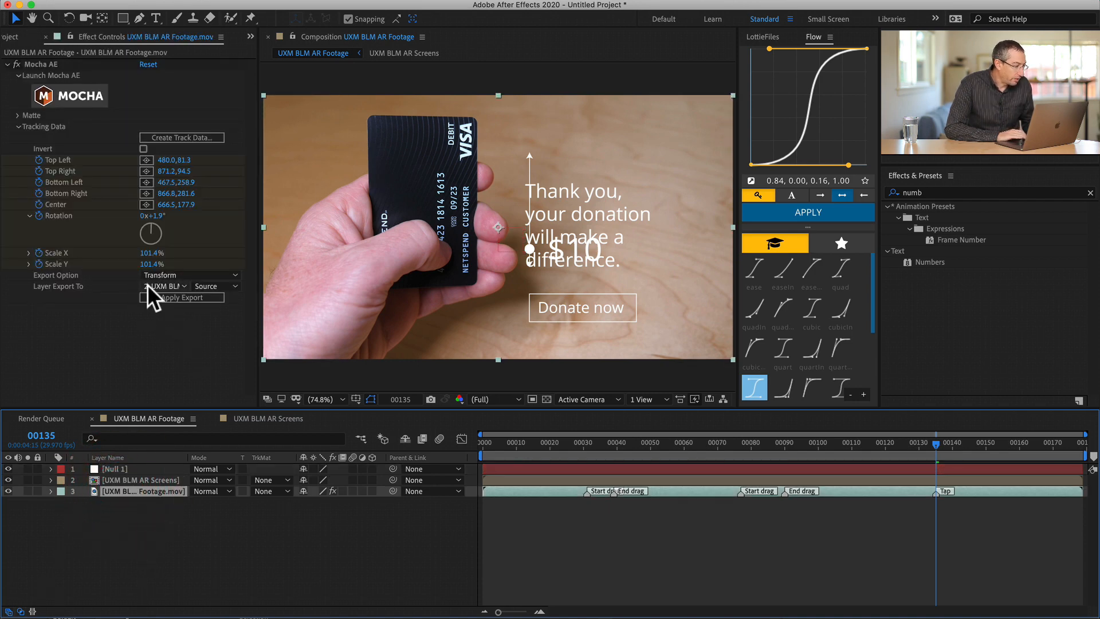
{"action": "left_click", "coordinate": [170, 285]}
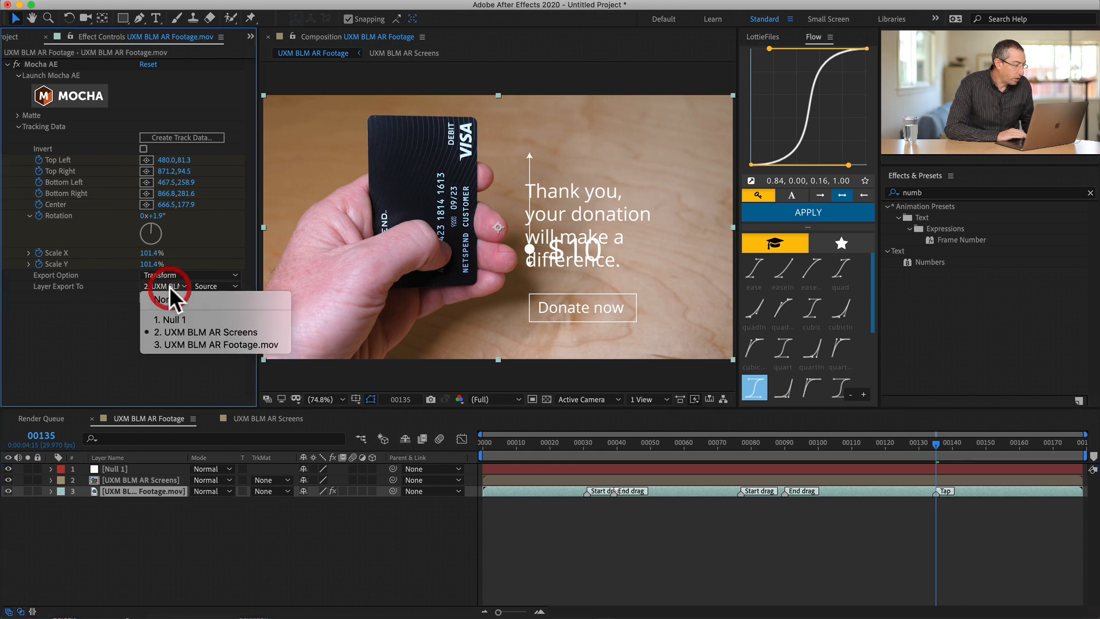
{"action": "left_click", "coordinate": [171, 314]}
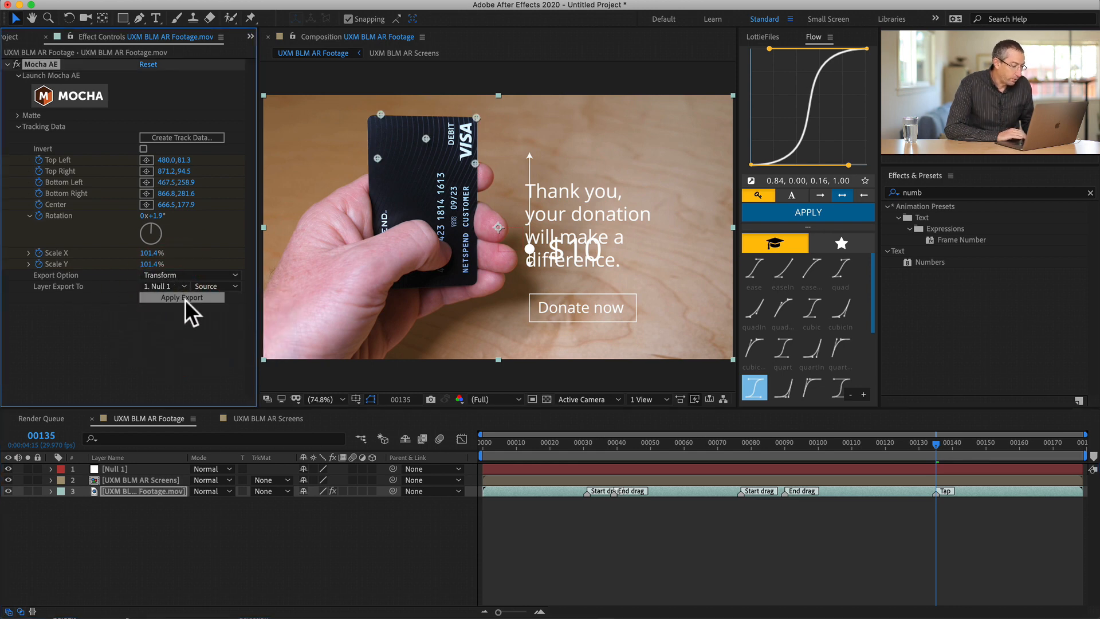
{"action": "left_click", "coordinate": [185, 298]}
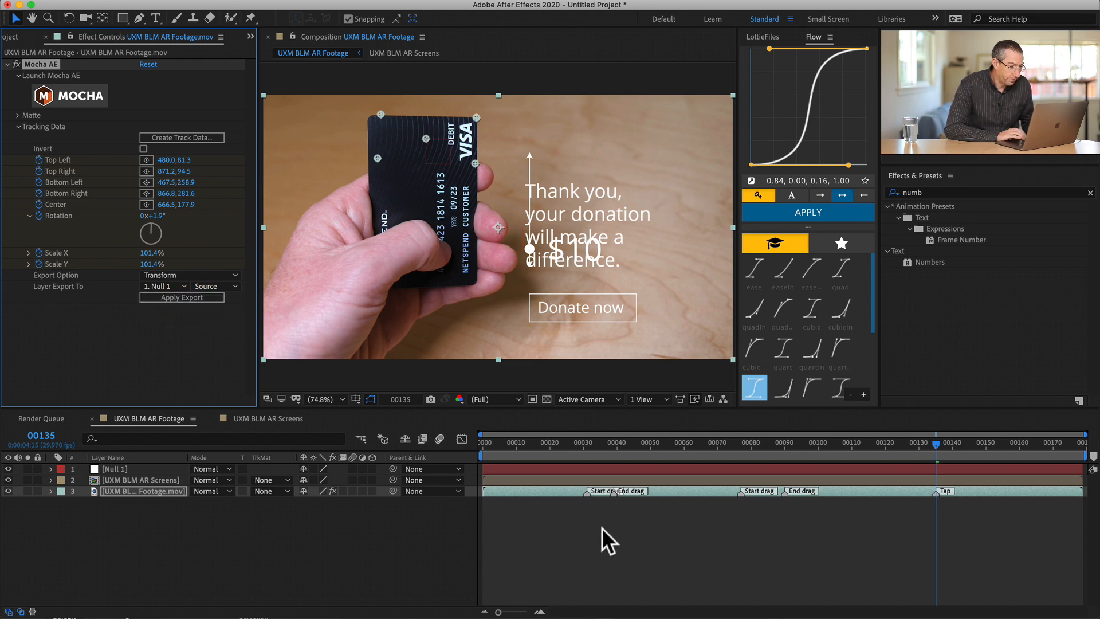
{"action": "left_click", "coordinate": [548, 466]}
{"action": "key", "text": "u"}
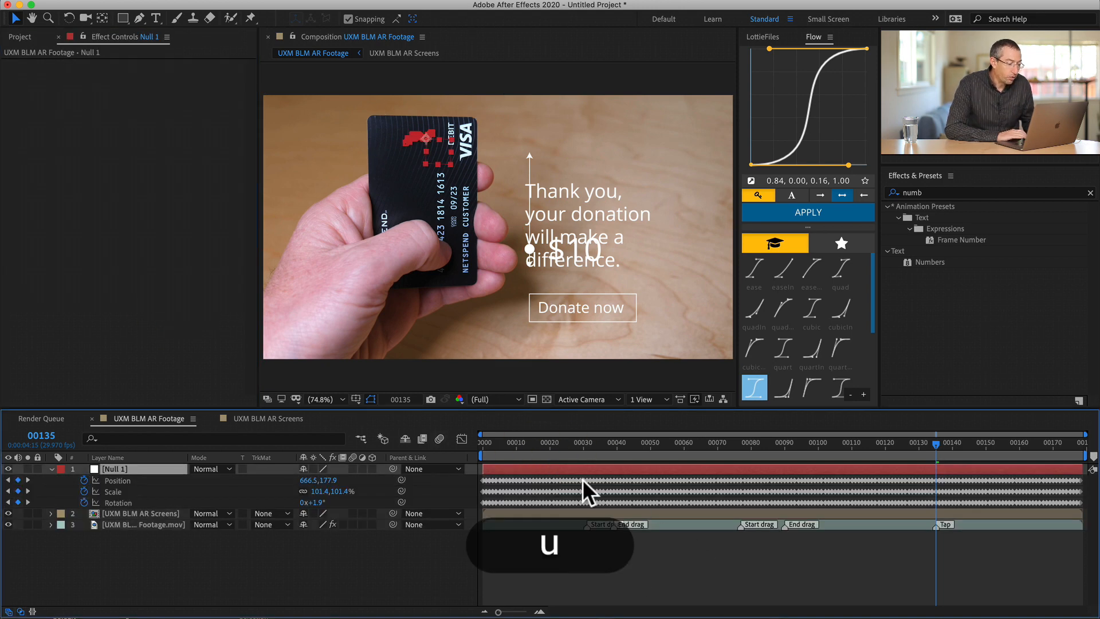
{"action": "key", "text": "u"}
- Parent the UXM BLM AR Screens layer to Null 1 at frame 17 and play back the composition to check it
{"action": "left_click_drag", "start_coordinate": [510, 446], "coordinate": [539, 419]}
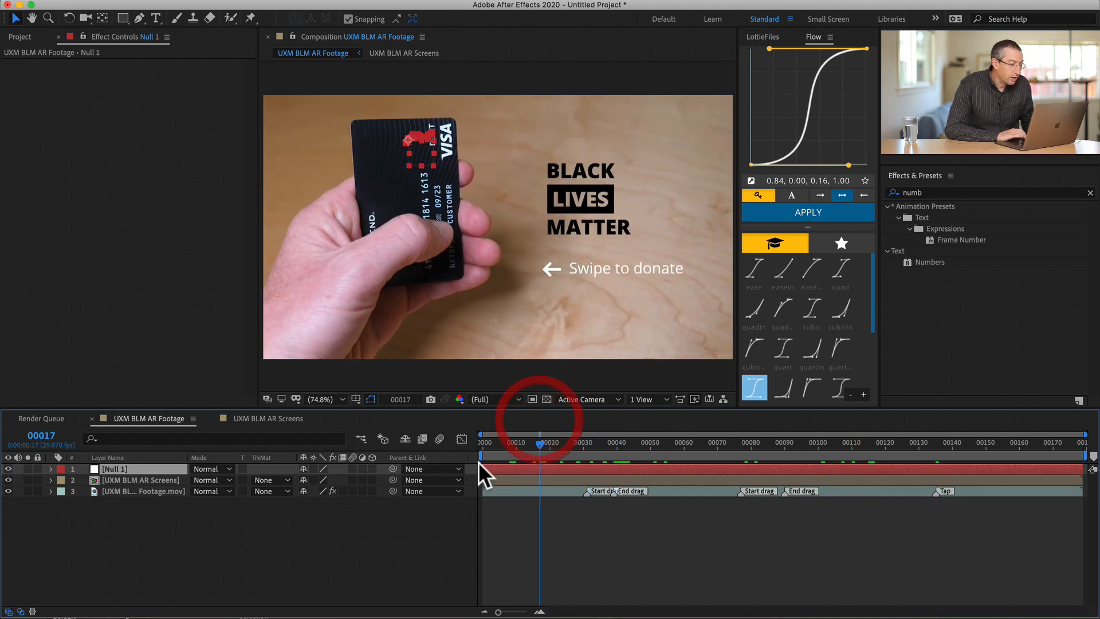
{"action": "left_click", "coordinate": [497, 479]}
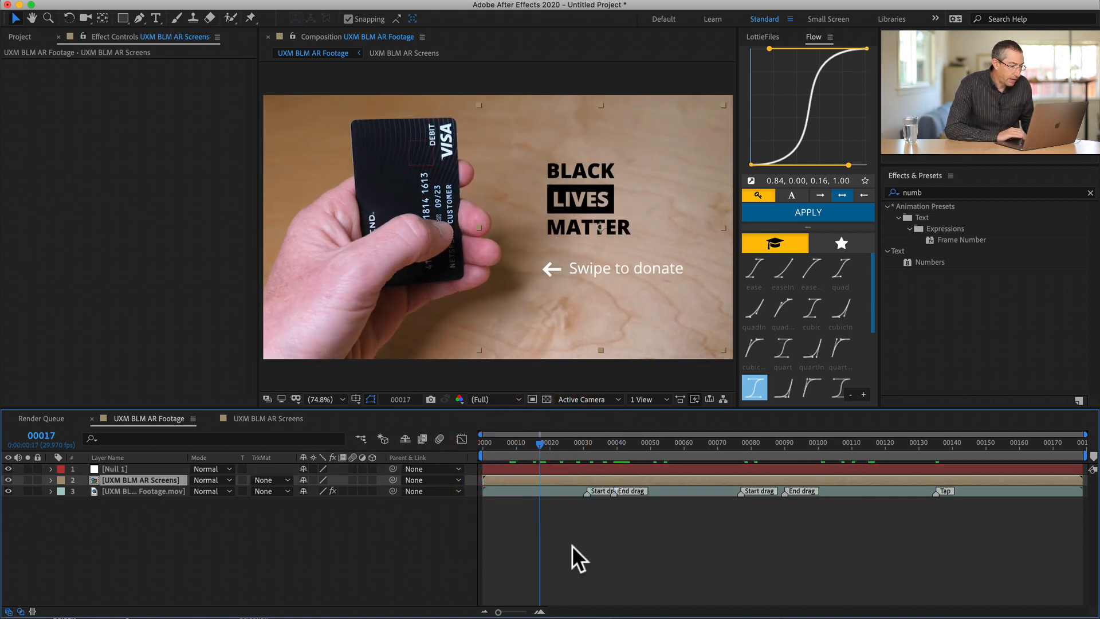
{"action": "left_click_drag", "start_coordinate": [392, 480], "coordinate": [91, 466]}
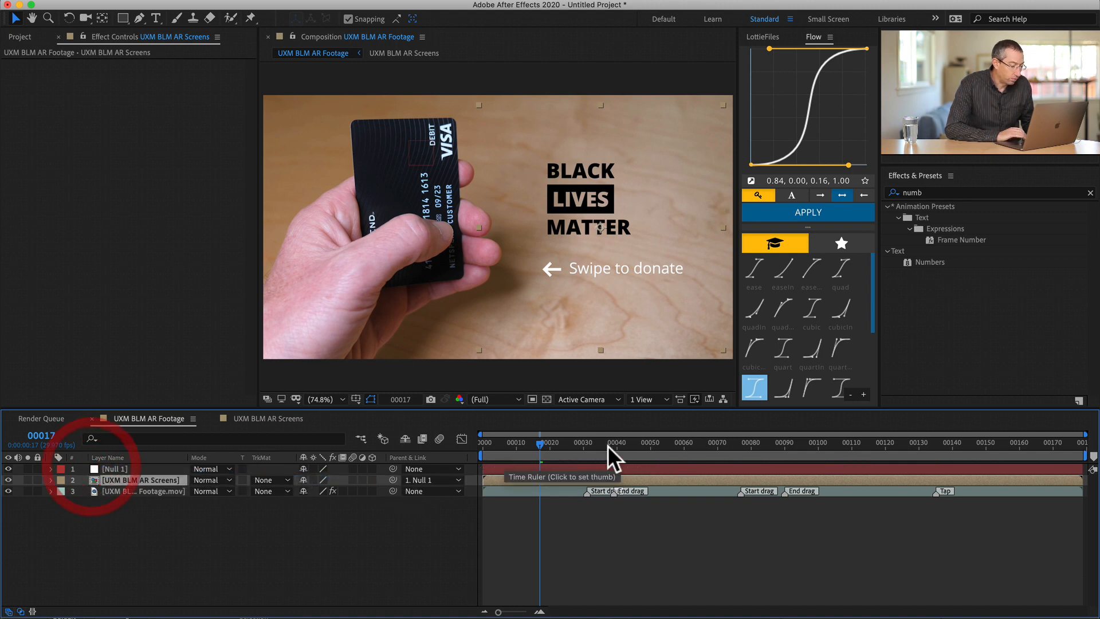
{"action": "left_click", "coordinate": [530, 442]}
{"action": "key", "text": "space"}
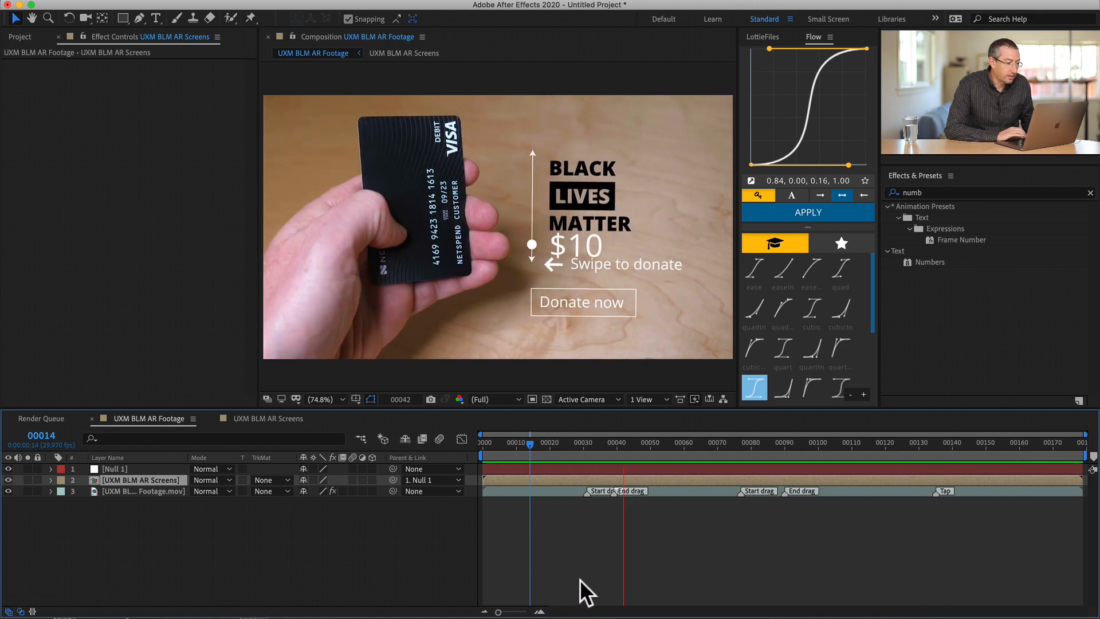
{"action": "key", "text": "space"}
- Nudge the UXM BLM AR Screens layer upward at frame 65 and set its rotation to -1.1°
{"action": "left_click", "coordinate": [544, 478]}
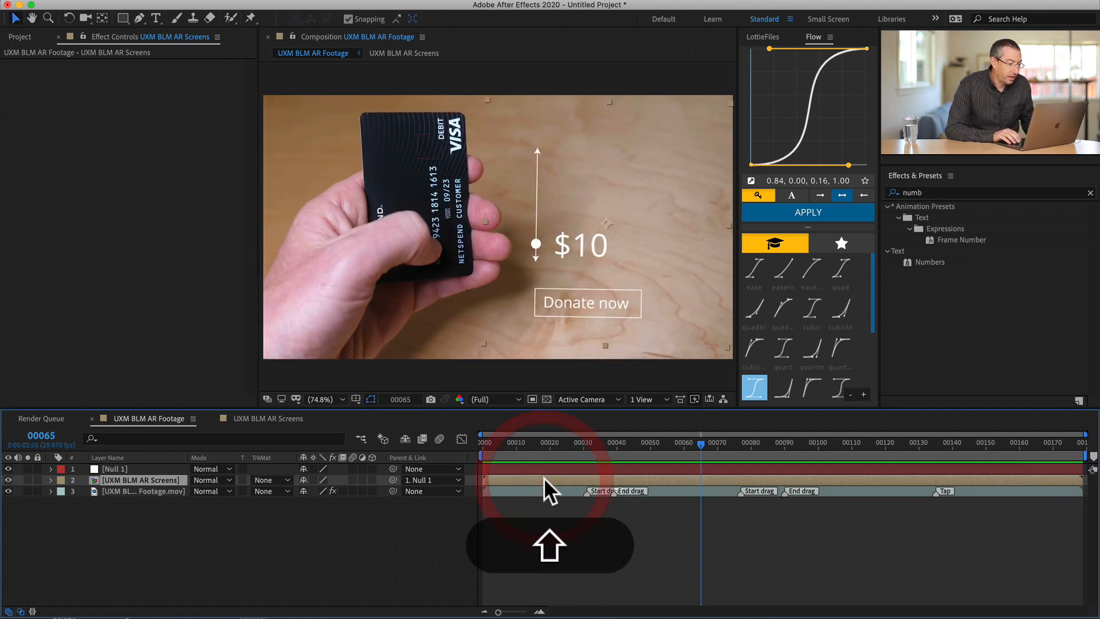
{"action": "key", "text": "shift+Up"}
{"action": "key", "text": "shift+Up"}
{"action": "key", "text": "shift+Up"}
{"action": "key", "text": "shift+r"}
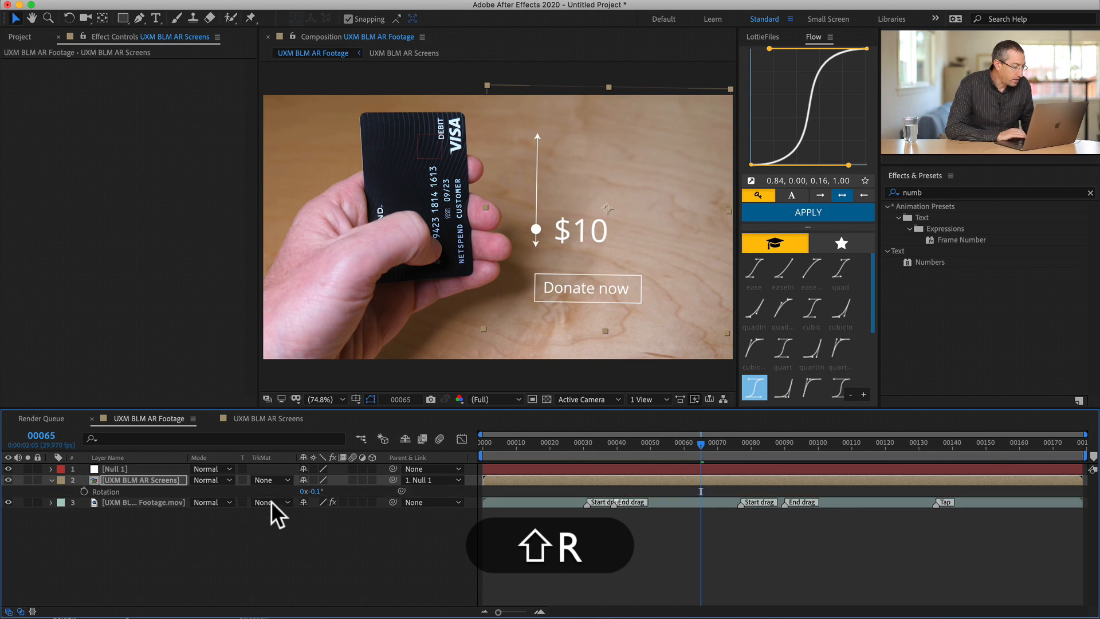
{"action": "key", "text": "r"}
{"action": "mouse_move", "coordinate": [315, 491]}
{"action": "left_mouse_down"}
{"action": "mouse_move", "coordinate": [323, 492]}
{"action": "mouse_move", "coordinate": [314, 493]}
{"action": "left_mouse_up"}
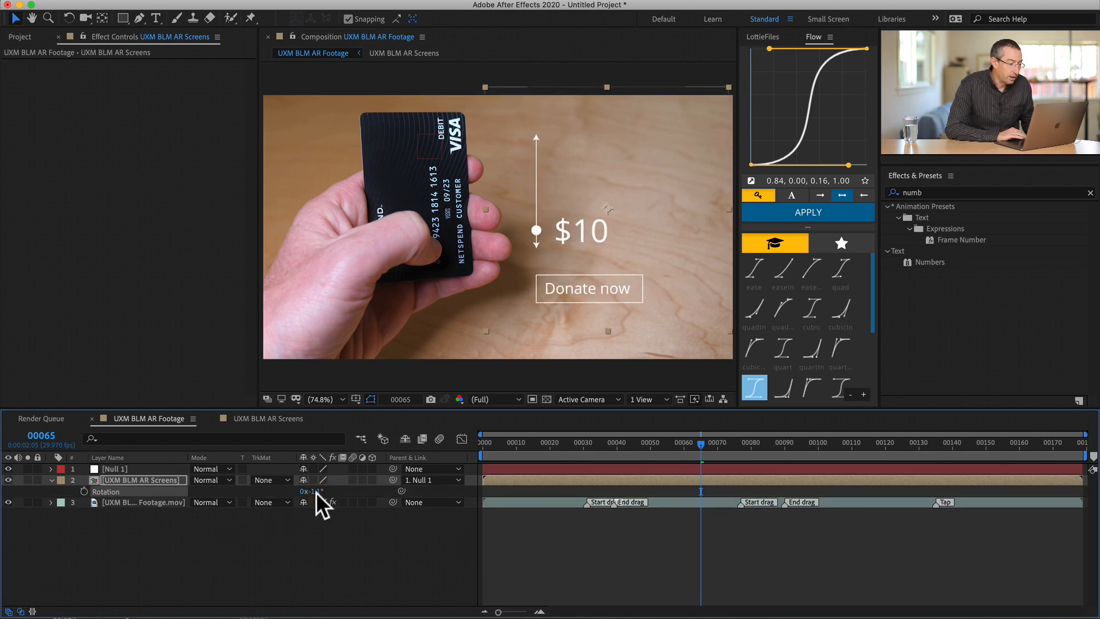
- Play back the composition to check how the adjusted screens layer follows the card
{"action": "key", "text": "space"}
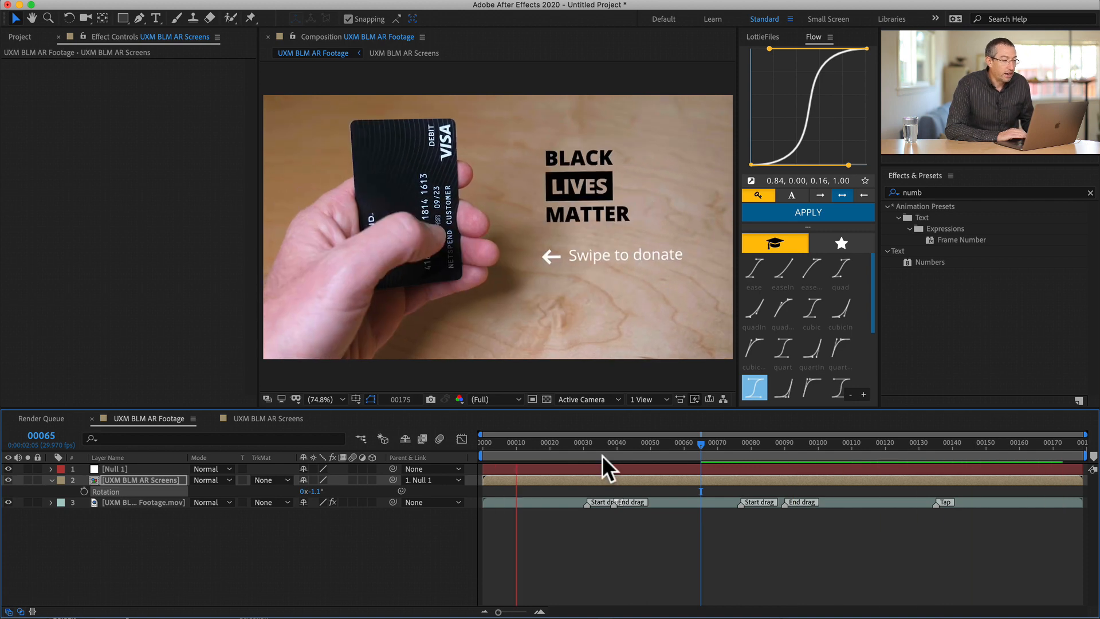
{"action": "key", "text": "space"}
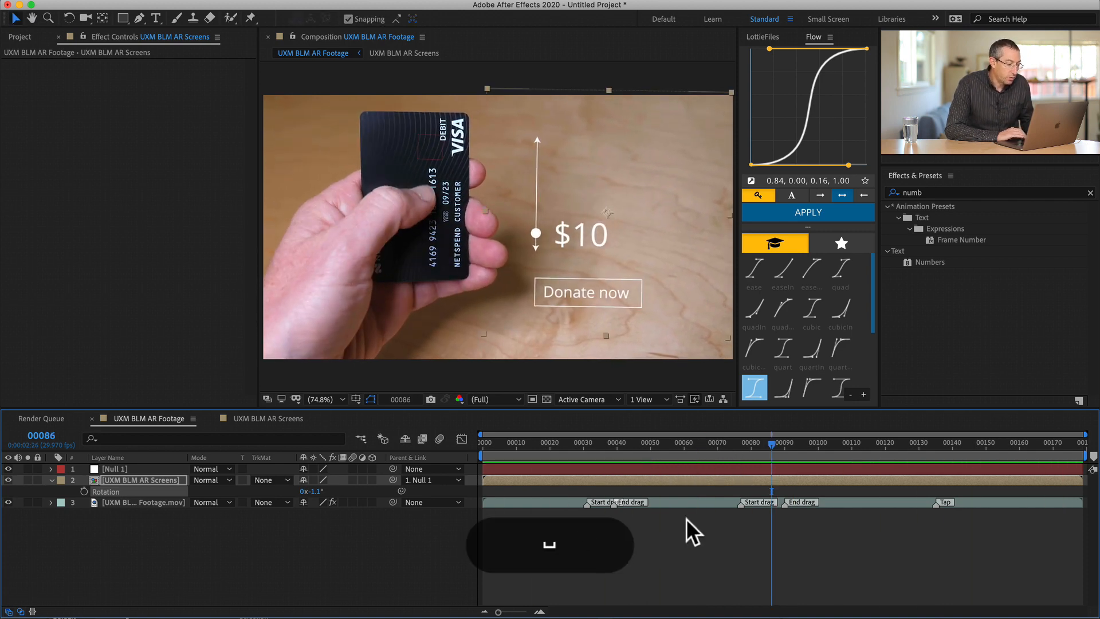
{"action": "left_click", "coordinate": [538, 478]}
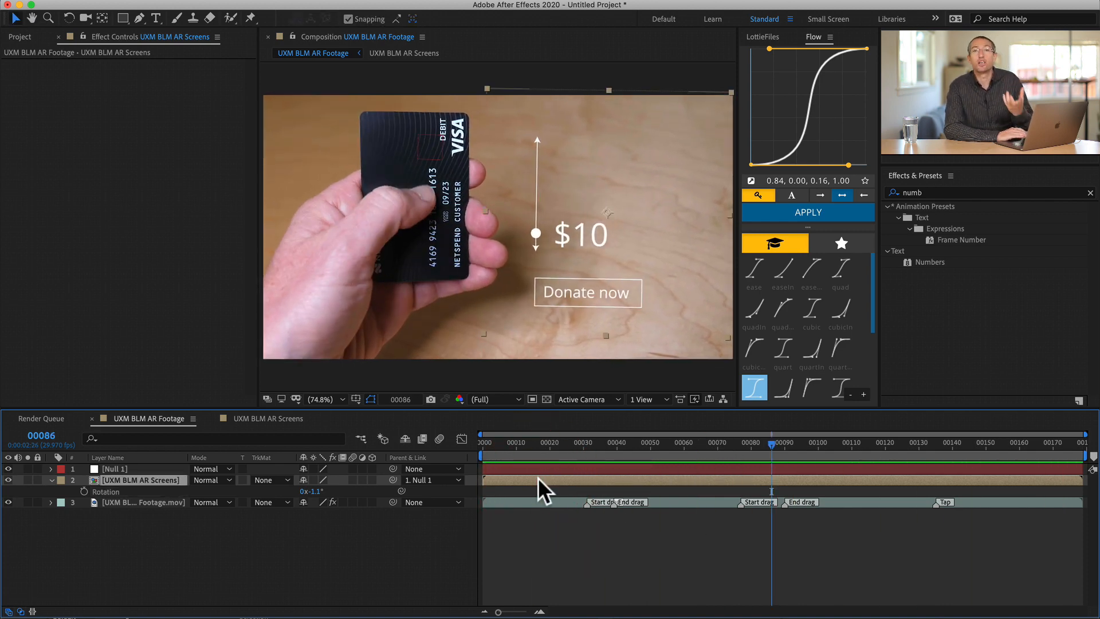
{"action": "left_click", "coordinate": [535, 467]}
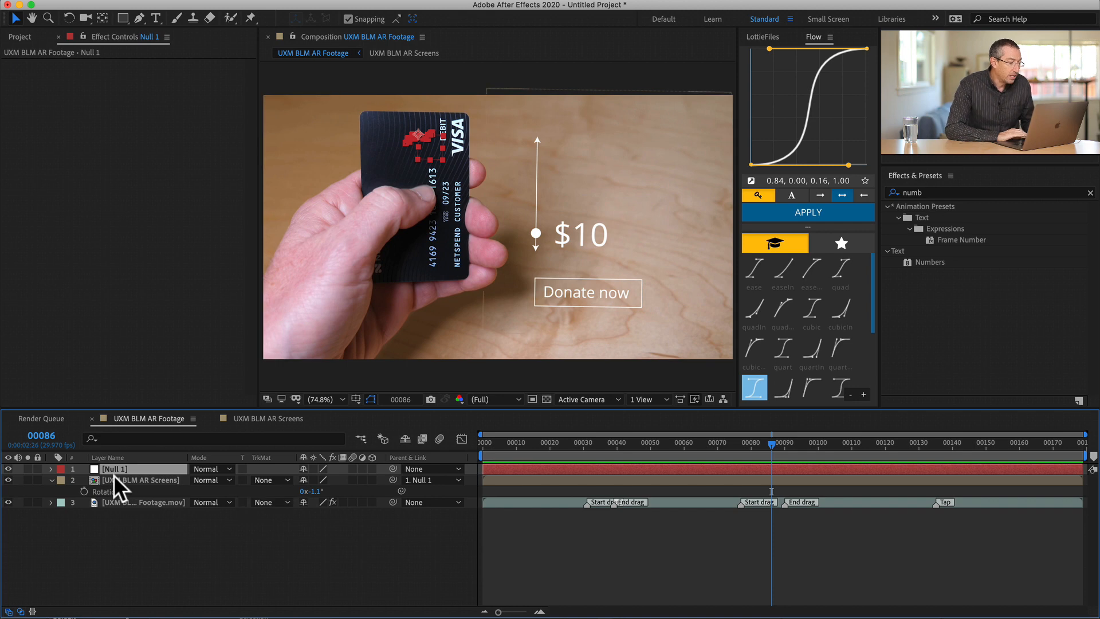
- Copy the BLM Logo layer from the UXM BLM AR Screens composition into the UXM BLM AR Footage composition at frame 13
{"action": "double_click", "coordinate": [91, 480]}
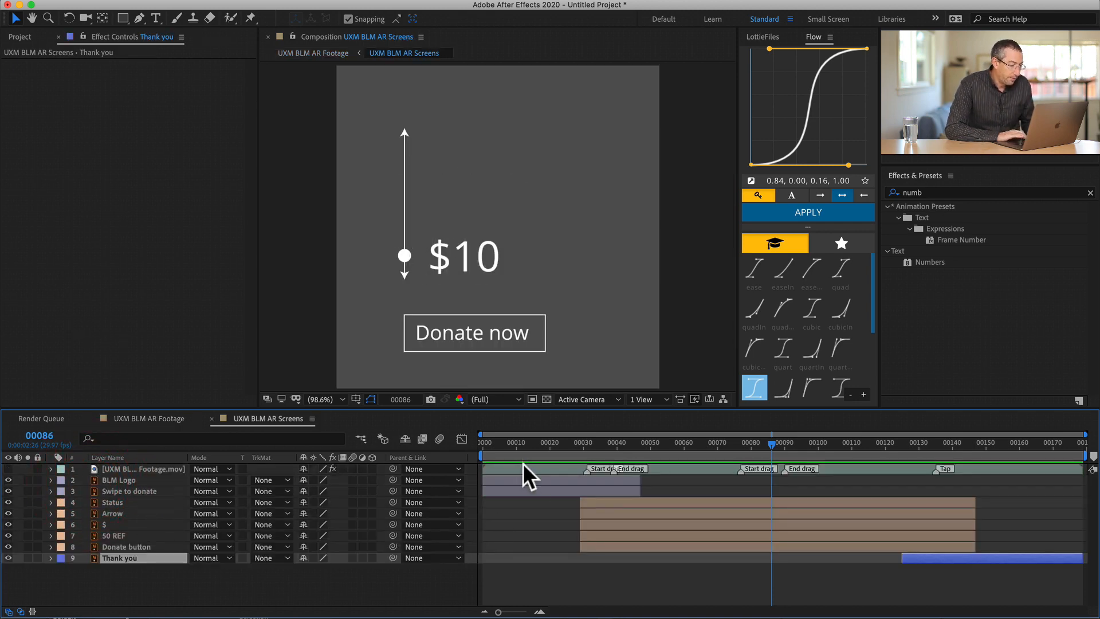
{"action": "left_click", "coordinate": [525, 445]}
{"action": "left_click", "coordinate": [455, 182]}
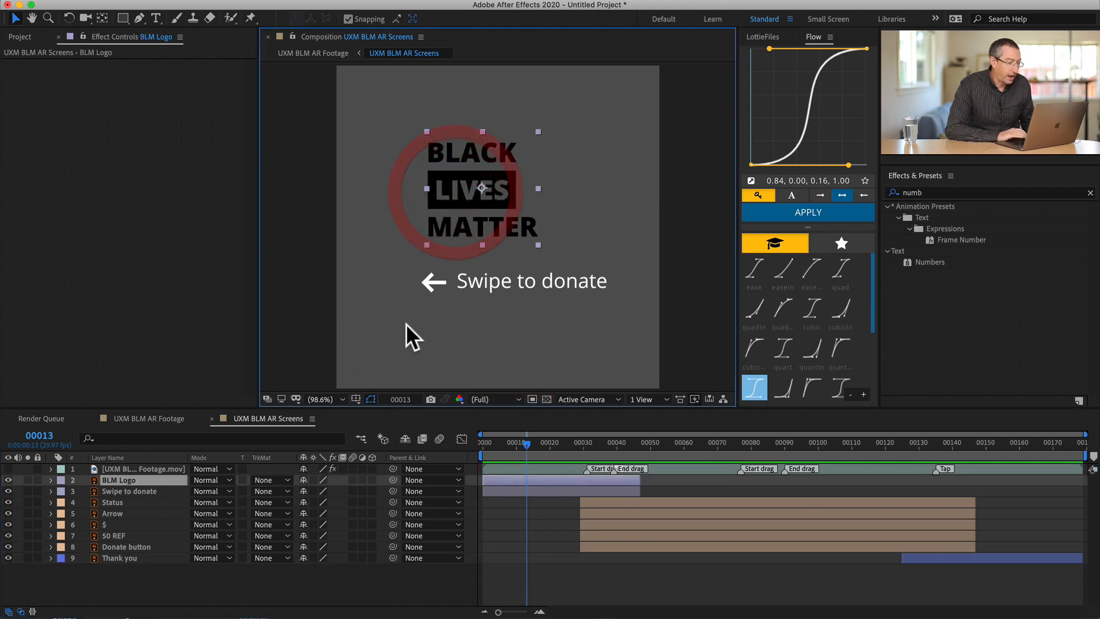
{"action": "key", "text": "super+c"}
{"action": "left_click", "coordinate": [160, 417]}
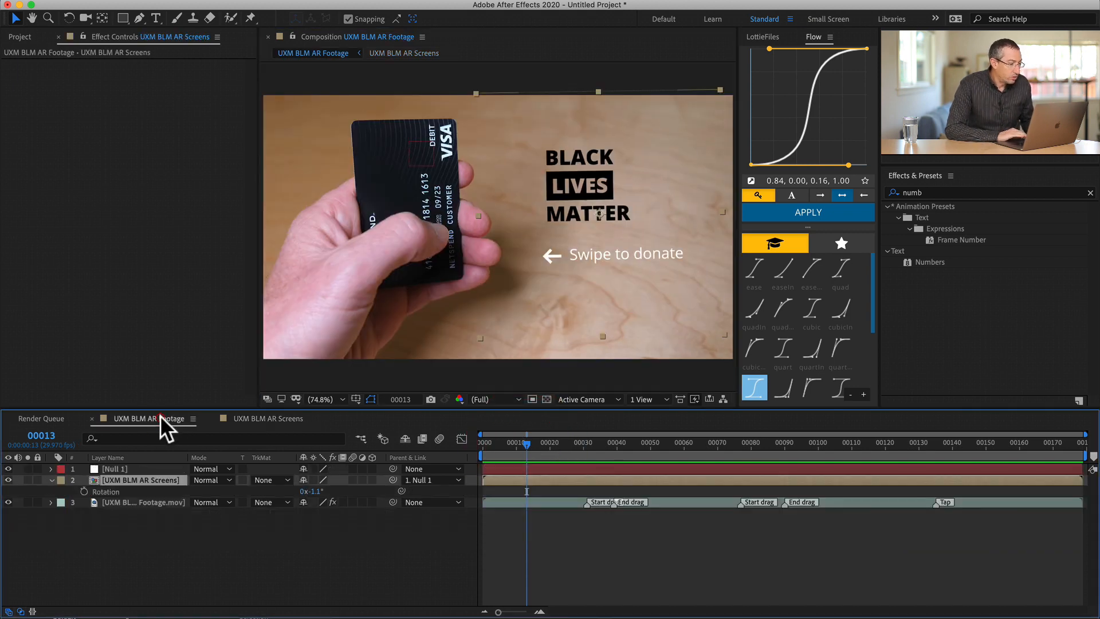
{"action": "key", "text": "super+v"}
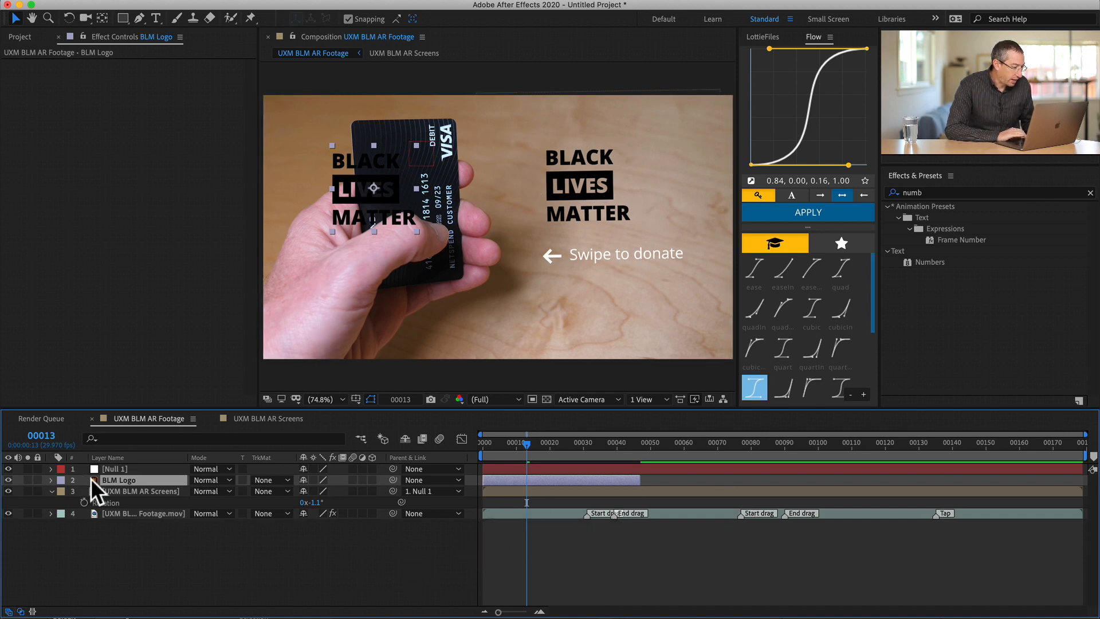
- Add a Color Overlay layer style to the pasted BLM Logo layer and set its color to white
{"action": "key", "text": "ctrl"}
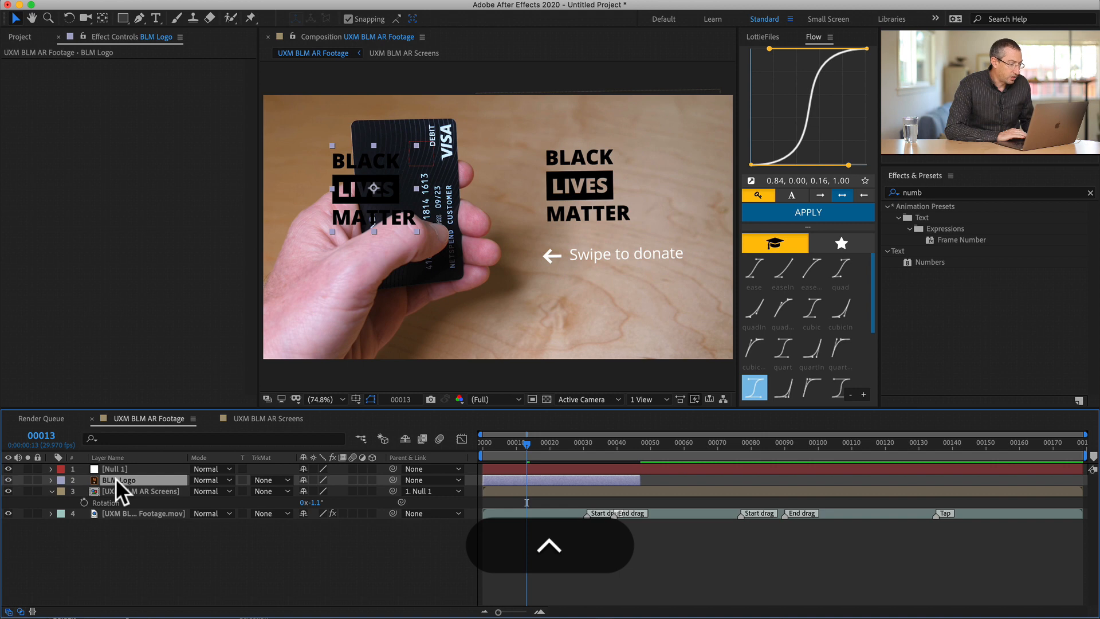
{"action": "left_click", "coordinate": [121, 481], "text": "ctrl"}
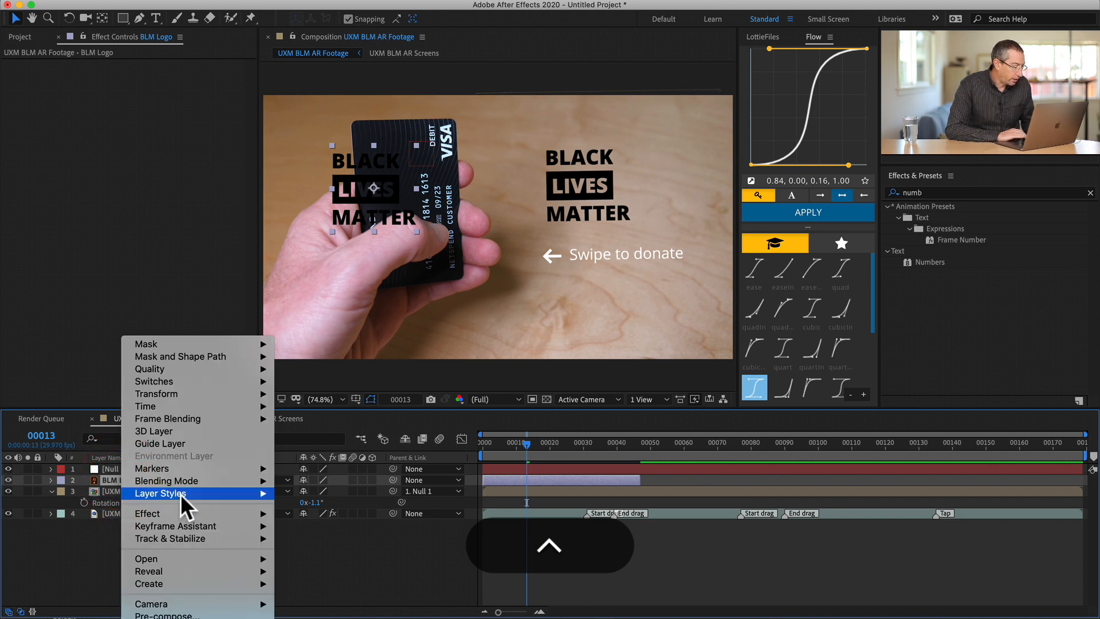
{"action": "mouse_move", "coordinate": [261, 493]}
{"action": "left_click", "coordinate": [355, 612]}
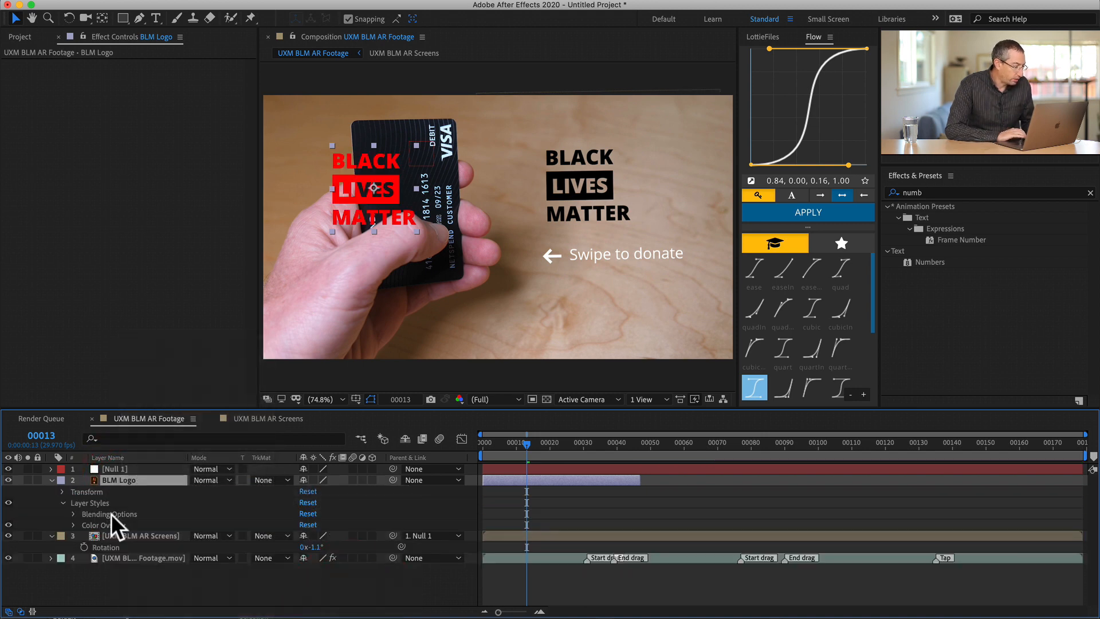
{"action": "left_click", "coordinate": [74, 525]}
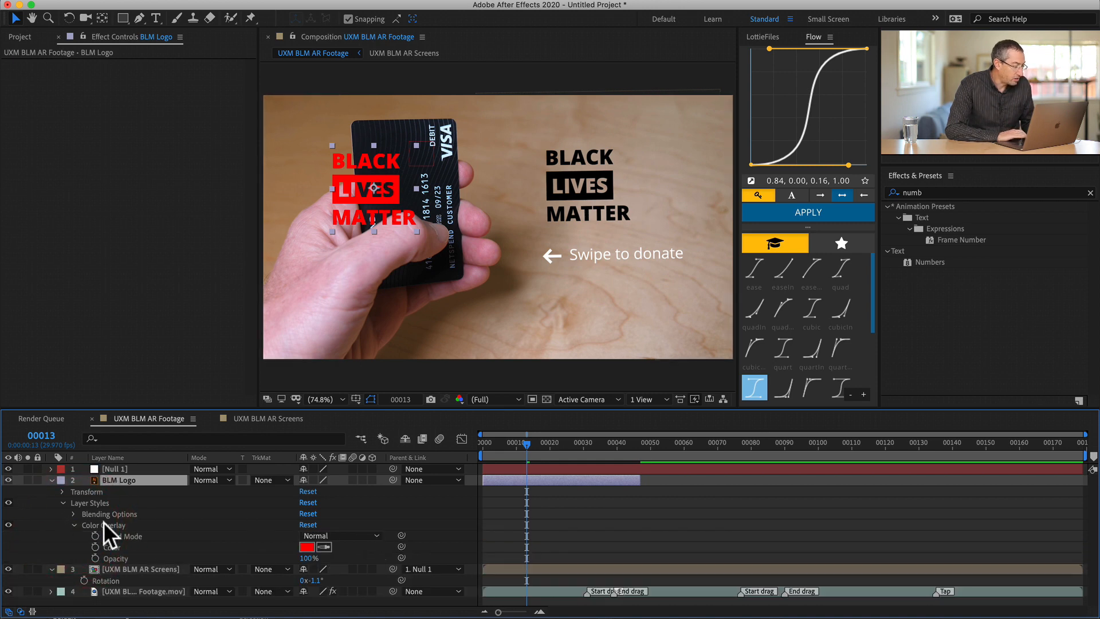
{"action": "left_click", "coordinate": [308, 547]}
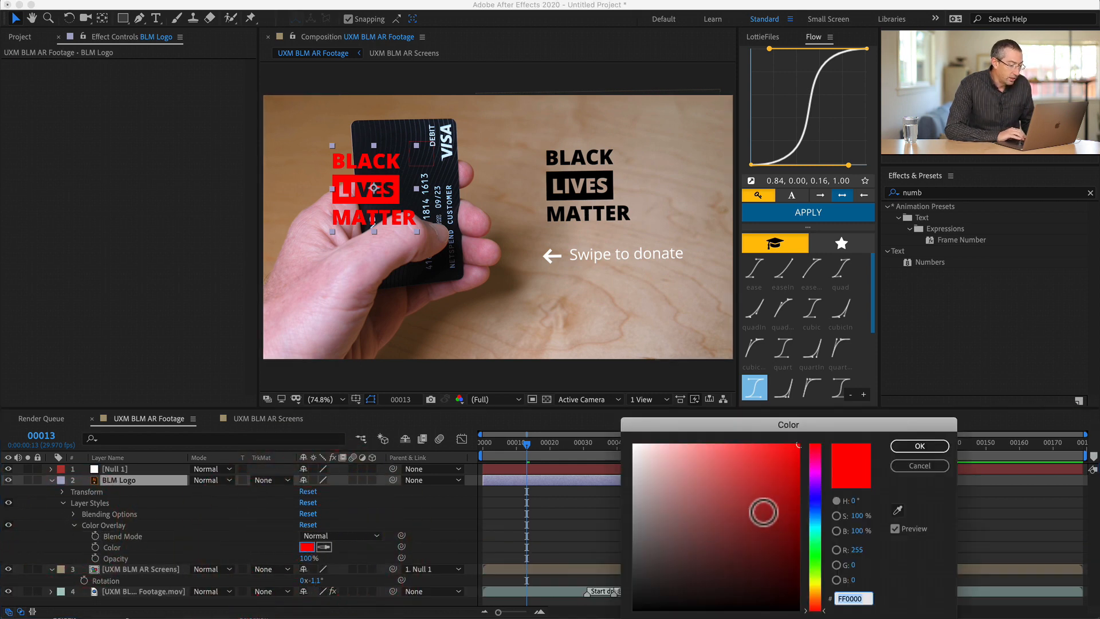
{"action": "left_click_drag", "start_coordinate": [763, 510], "coordinate": [606, 425]}
{"action": "key", "text": "Return"}
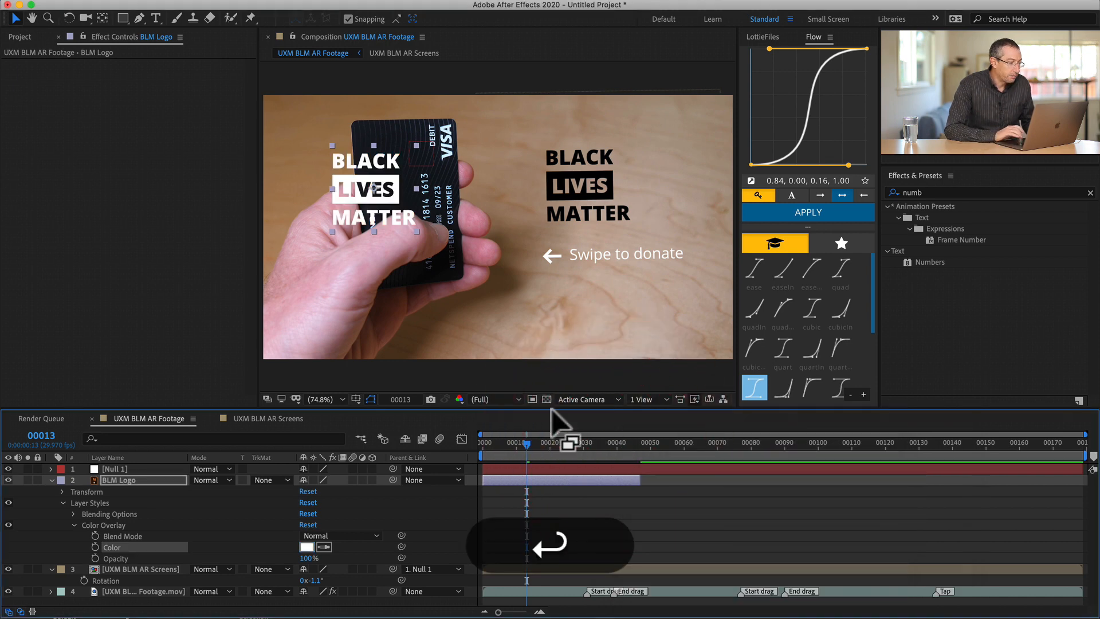
- Scale down the BLM Logo, place it on the card's upper part beside the VISA mark, and rotate it to -3.0°
{"action": "left_click_drag", "start_coordinate": [416, 230], "coordinate": [379, 191]}
{"action": "key", "text": "r"}
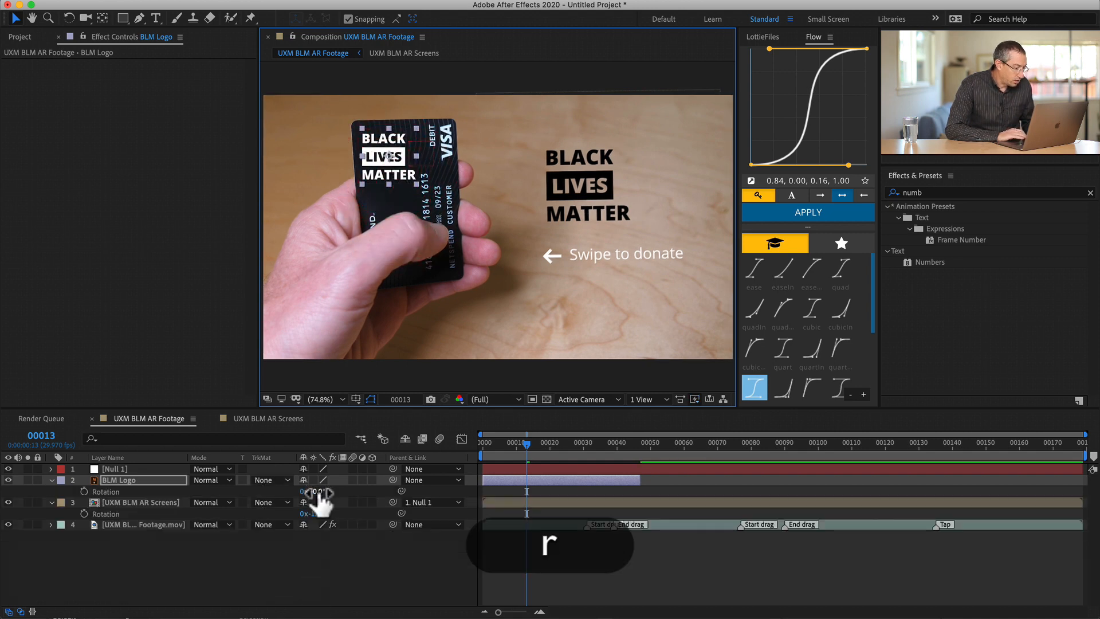
{"action": "left_click_drag", "start_coordinate": [316, 492], "coordinate": [315, 492]}
{"action": "key", "text": "shift+Up"}
{"action": "key", "text": "shift+Down"}
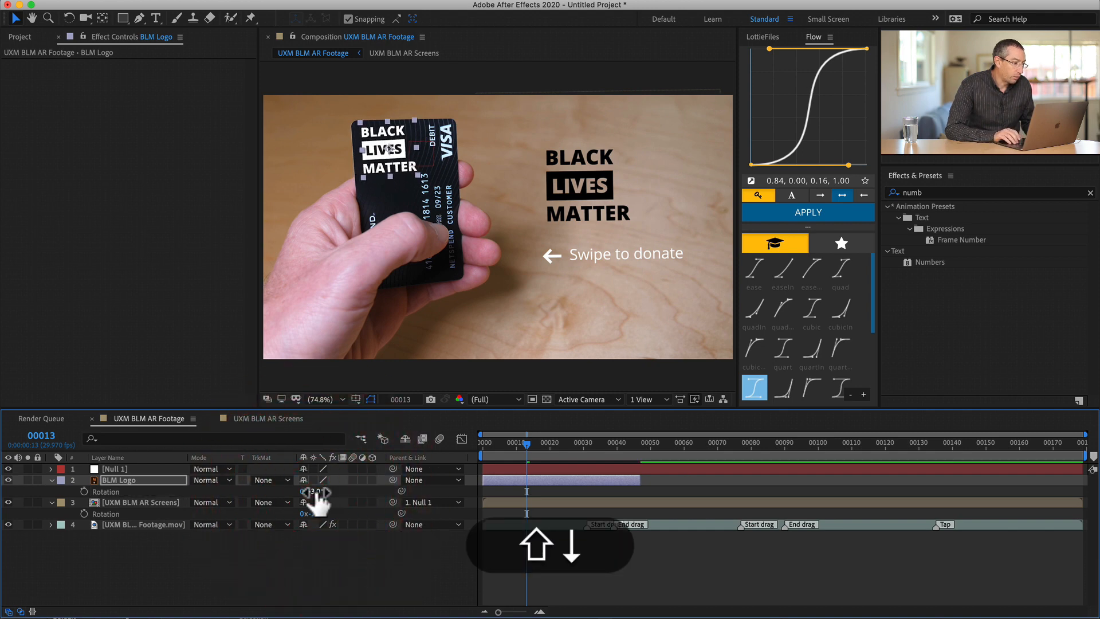
{"action": "key", "text": "Down"}
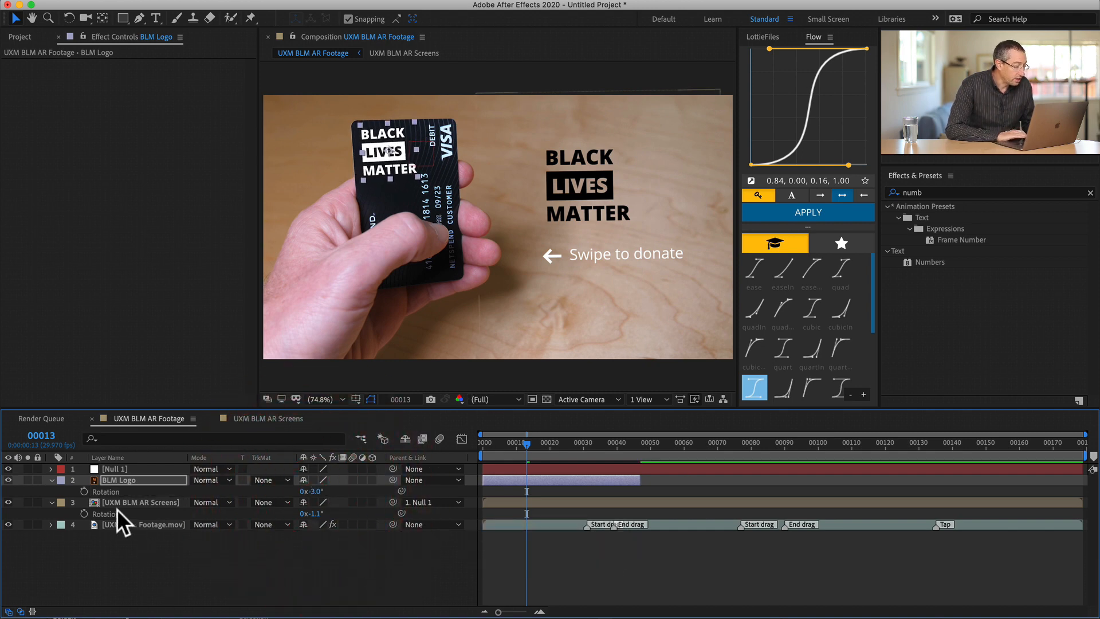
- Parent the BLM Logo layer to Null 1, extend it to the composition's end, and play back the result
{"action": "left_click", "coordinate": [117, 480]}
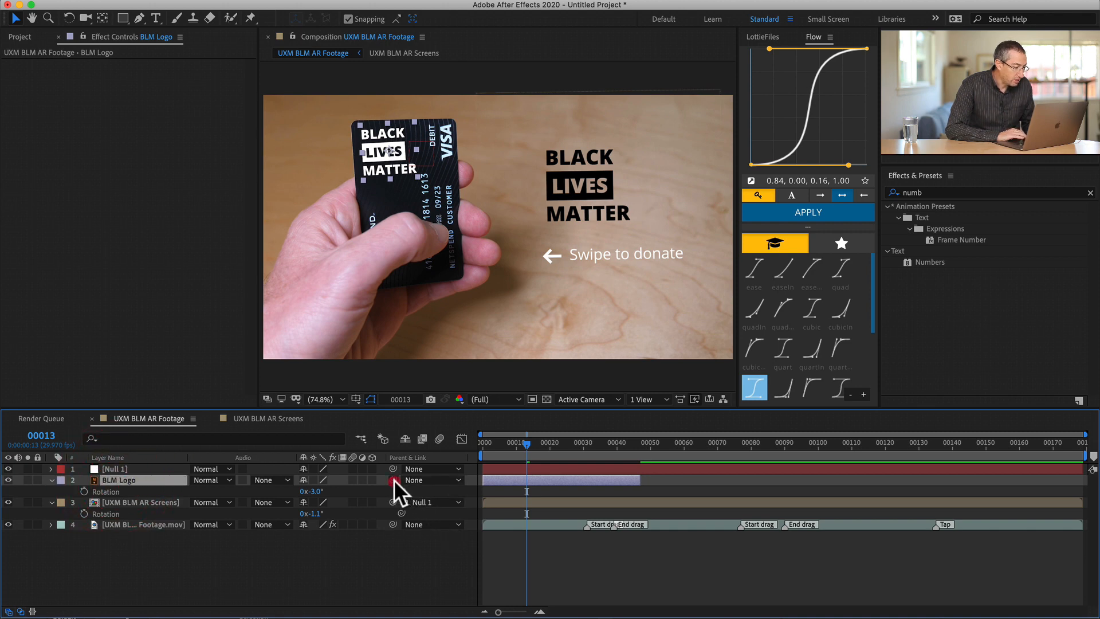
{"action": "left_click_drag", "start_coordinate": [393, 479], "coordinate": [105, 466]}
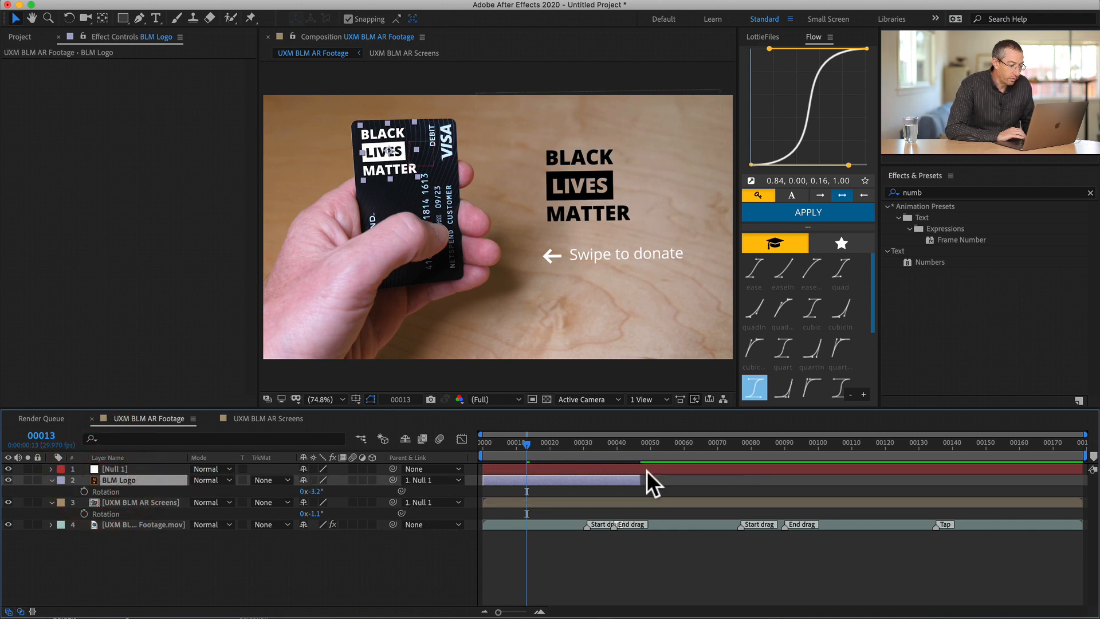
{"action": "left_click_drag", "start_coordinate": [640, 486], "coordinate": [1085, 487]}
{"action": "key", "text": "space"}
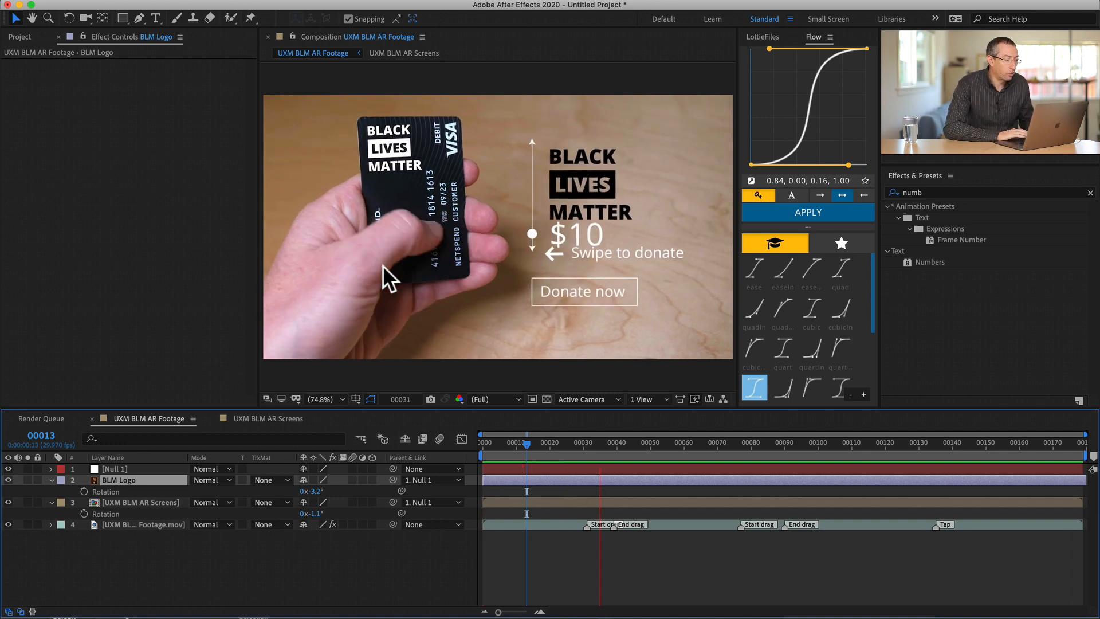
{"action": "key", "text": "space"}
- Open the UXM BLM AR Screens composition and add a new null object directly above the BLM Logo layer
{"action": "left_click", "coordinate": [551, 501]}
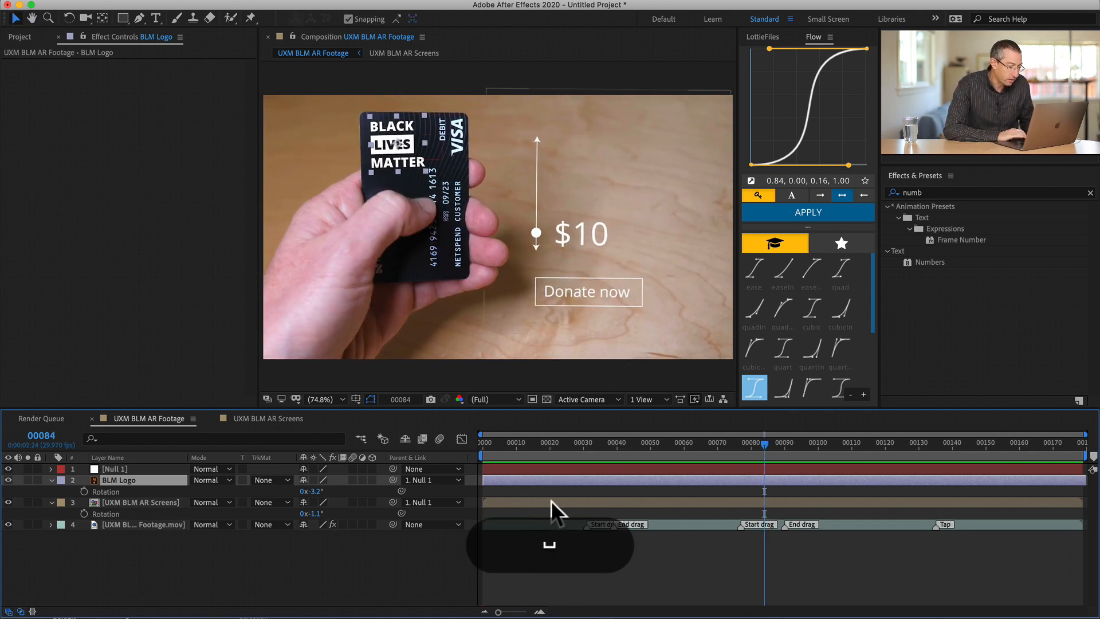
{"action": "double_click", "coordinate": [551, 502]}
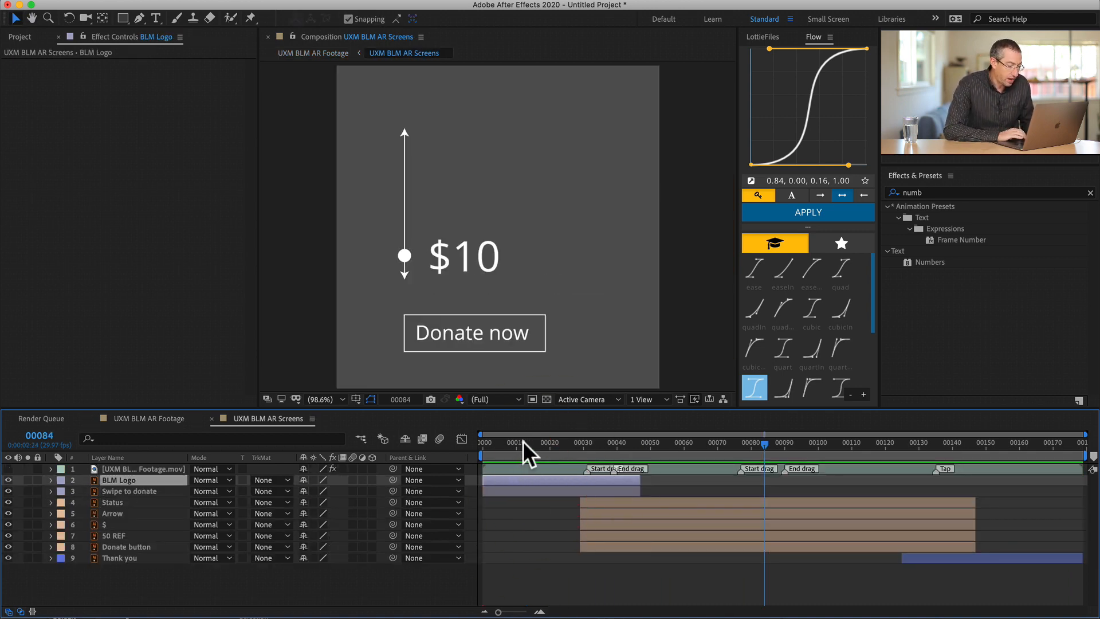
{"action": "mouse_move", "coordinate": [523, 441]}
{"action": "left_mouse_down"}
{"action": "mouse_move", "coordinate": [593, 435]}
{"action": "mouse_move", "coordinate": [493, 435]}
{"action": "mouse_move", "coordinate": [570, 430]}
{"action": "mouse_move", "coordinate": [531, 432]}
{"action": "left_mouse_up"}
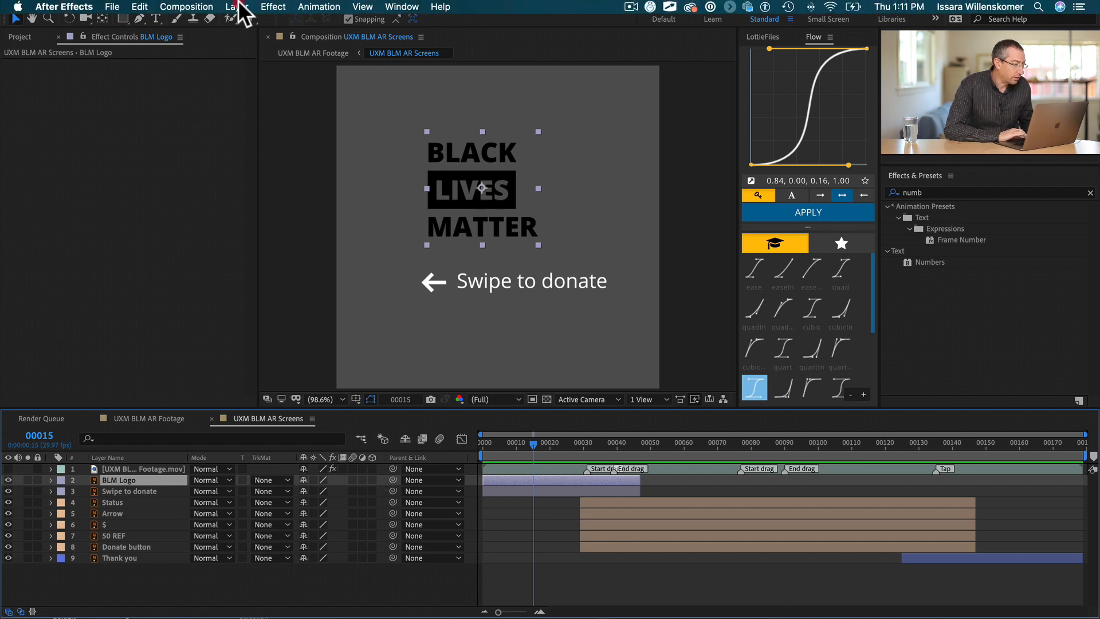
{"action": "left_click", "coordinate": [236, 6]}
{"action": "mouse_move", "coordinate": [246, 21]}
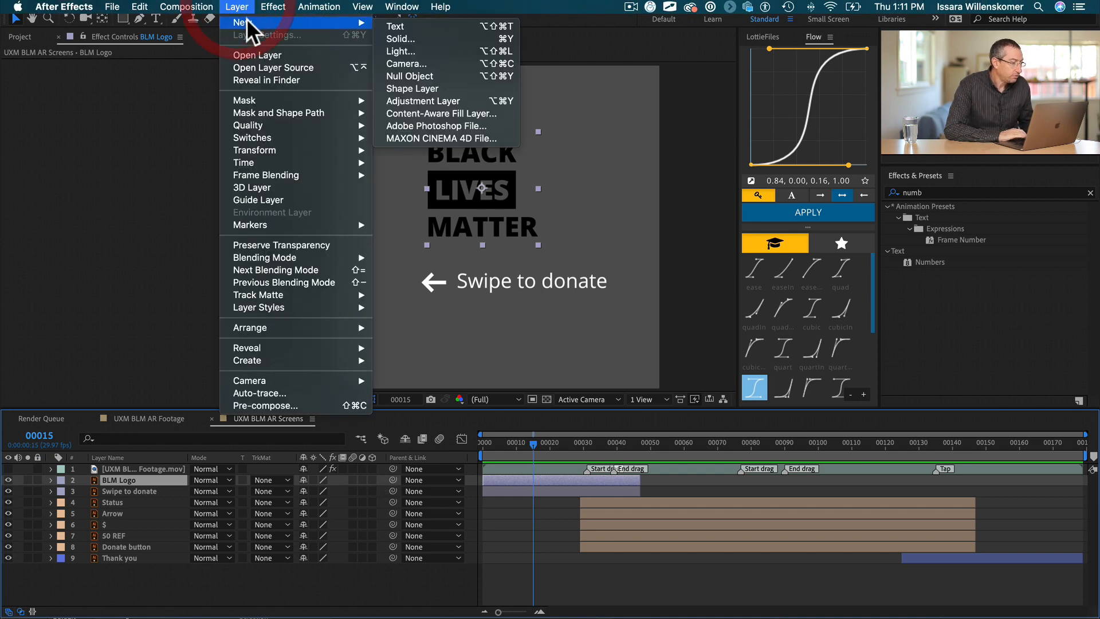
{"action": "left_click", "coordinate": [433, 76]}
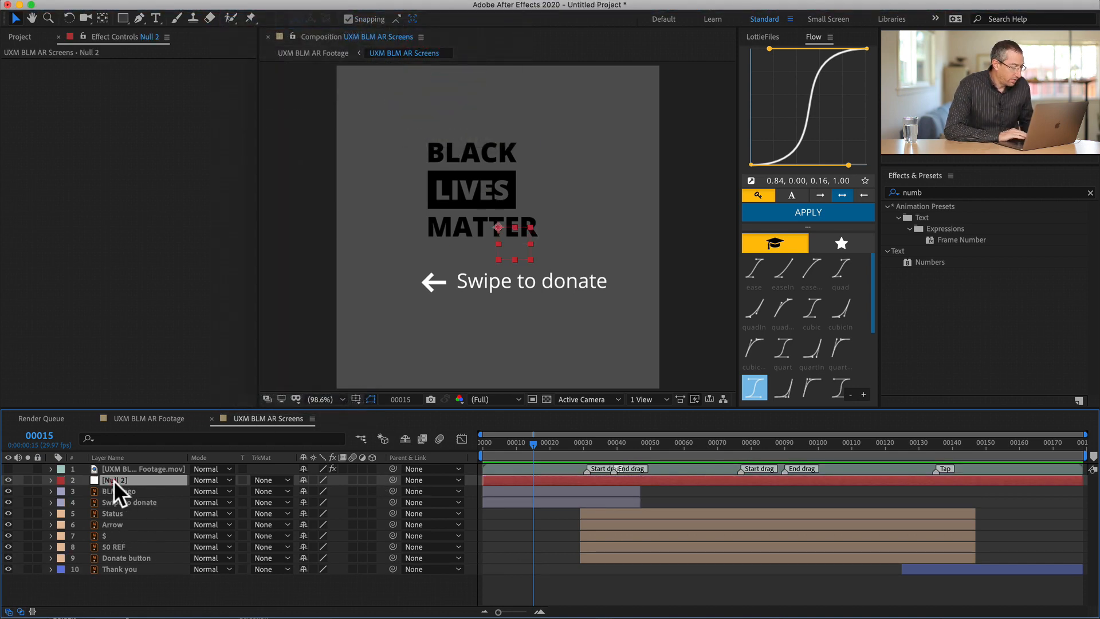
- Move the new null above the footage layer in the layer stack and rename it Master null
{"action": "key", "text": "super+bracketright"}
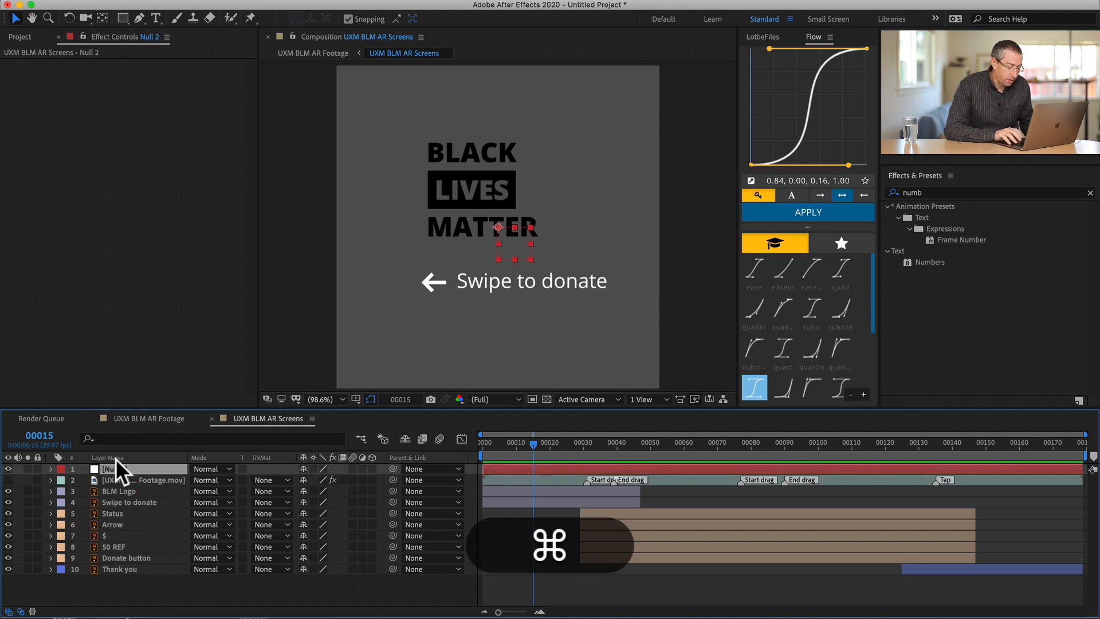
{"action": "key", "text": "Return"}
{"action": "type", "text": "Master null"}
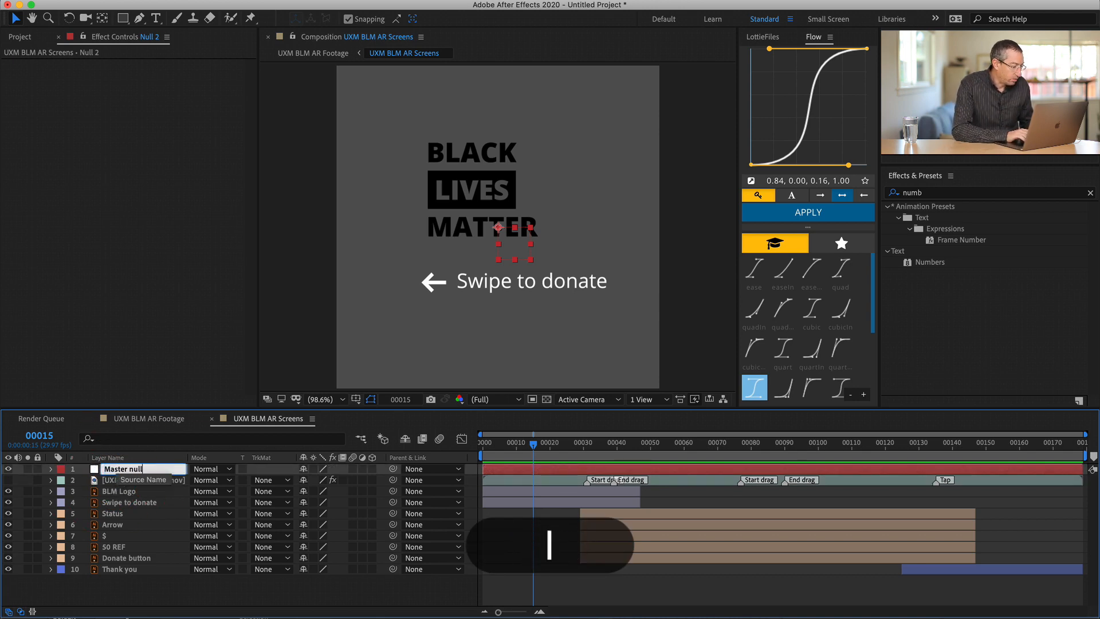
{"action": "key", "text": "Return"}
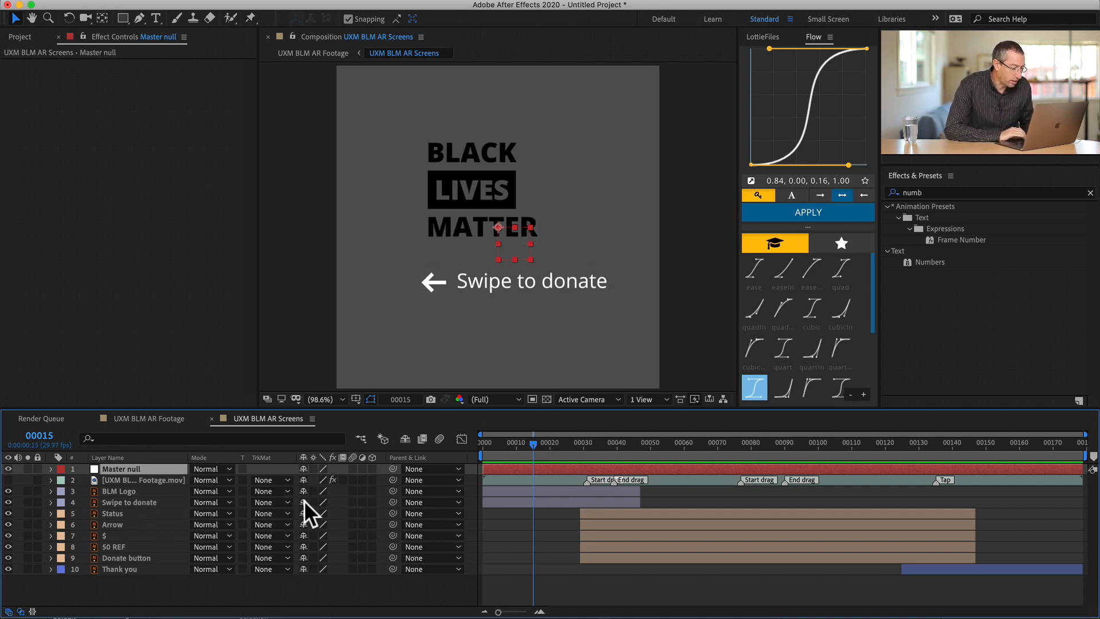
- Lock the UXM BLM AR Footage.mov reference layer in the screens composition
{"action": "left_click", "coordinate": [155, 479]}
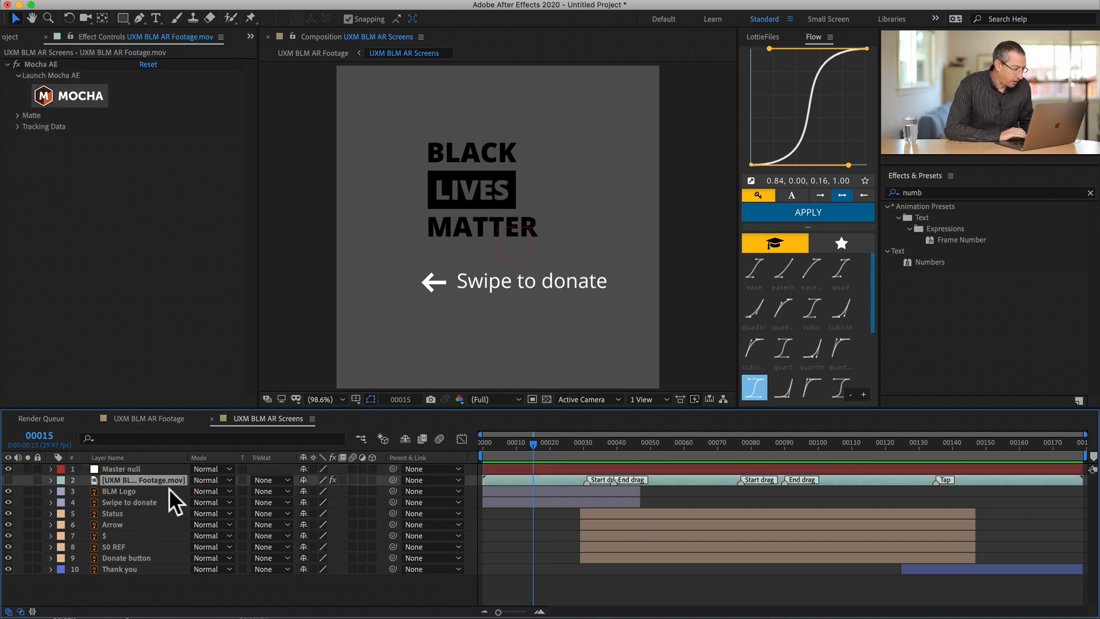
{"action": "left_click", "coordinate": [36, 479]}
{"action": "left_click", "coordinate": [512, 479]}
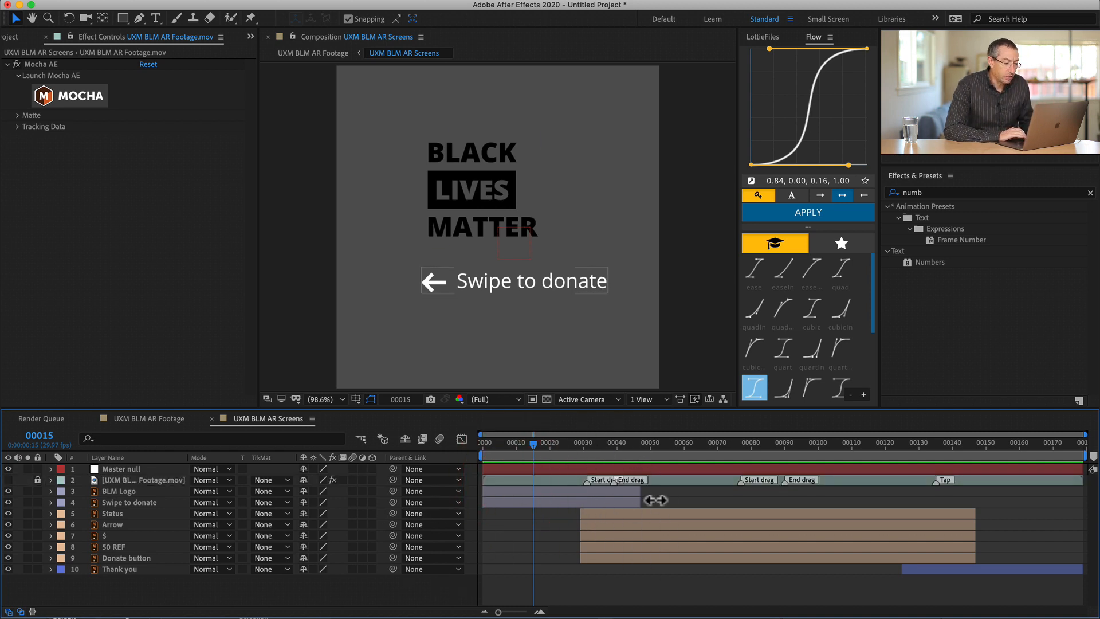
- Parent the BLM Logo and Swipe to donate layers to the Master null
{"action": "left_click", "coordinate": [118, 491]}
{"action": "left_click", "coordinate": [128, 500], "text": "shift"}
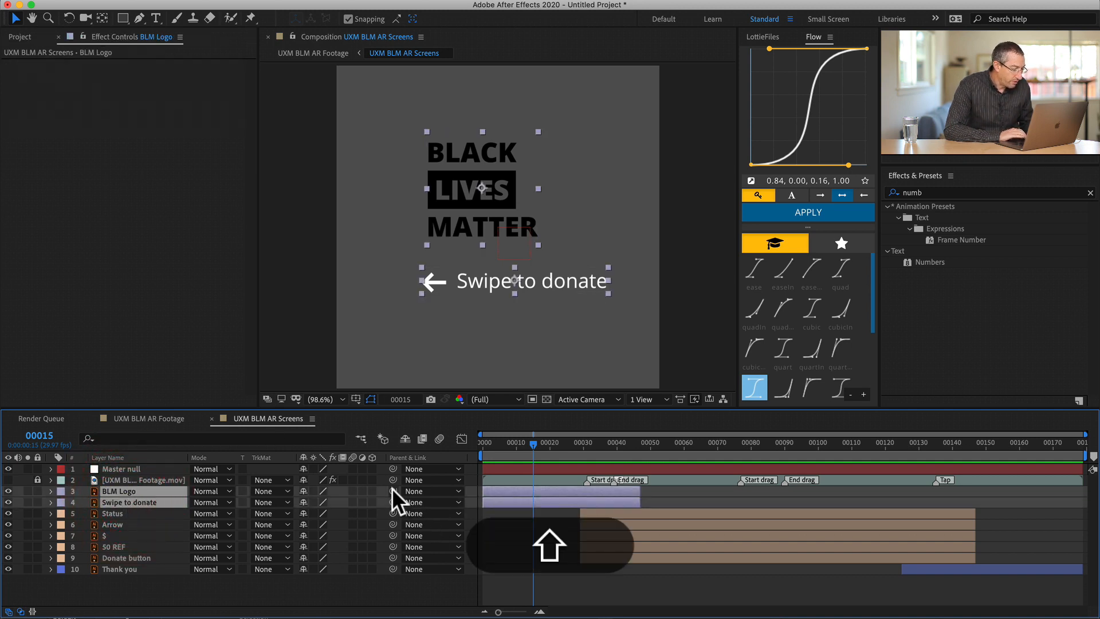
{"action": "left_click_drag", "start_coordinate": [393, 491], "coordinate": [172, 469]}
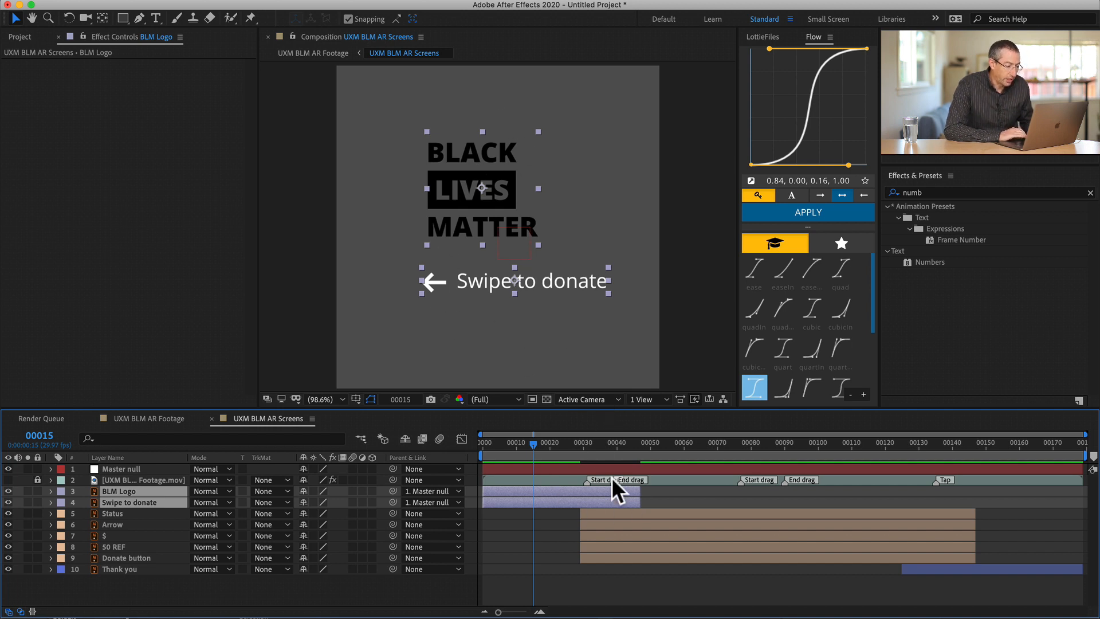
- Set a Position keyframe on the Master null at the first Start drag marker, frame 31
{"action": "left_click", "coordinate": [586, 444]}
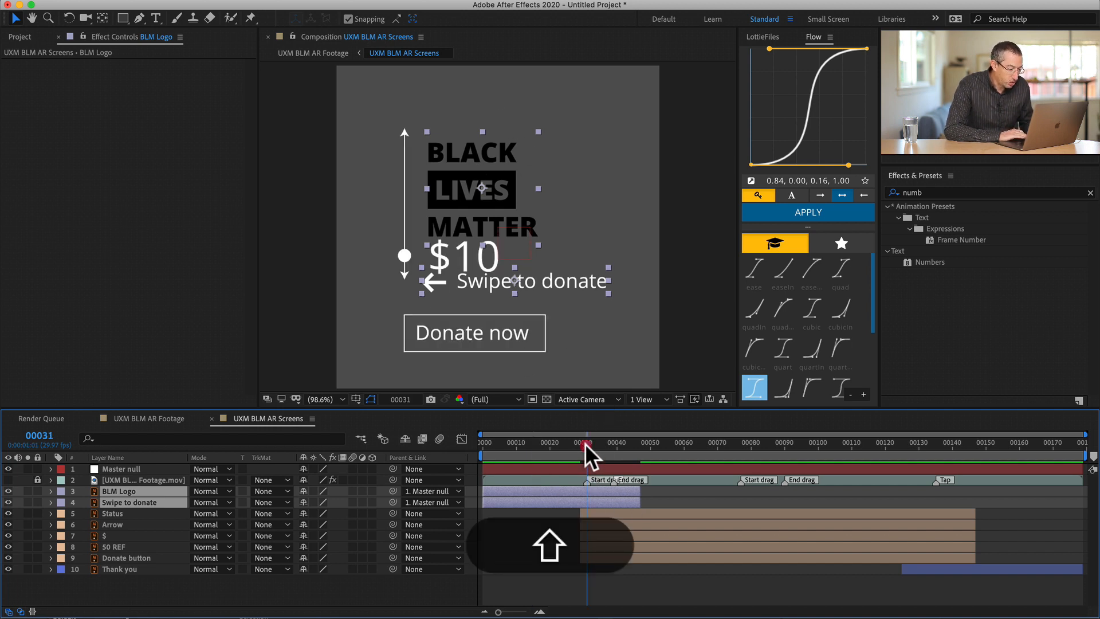
{"action": "left_click", "coordinate": [602, 467]}
{"action": "key", "text": "equal"}
{"action": "key", "text": "equal"}
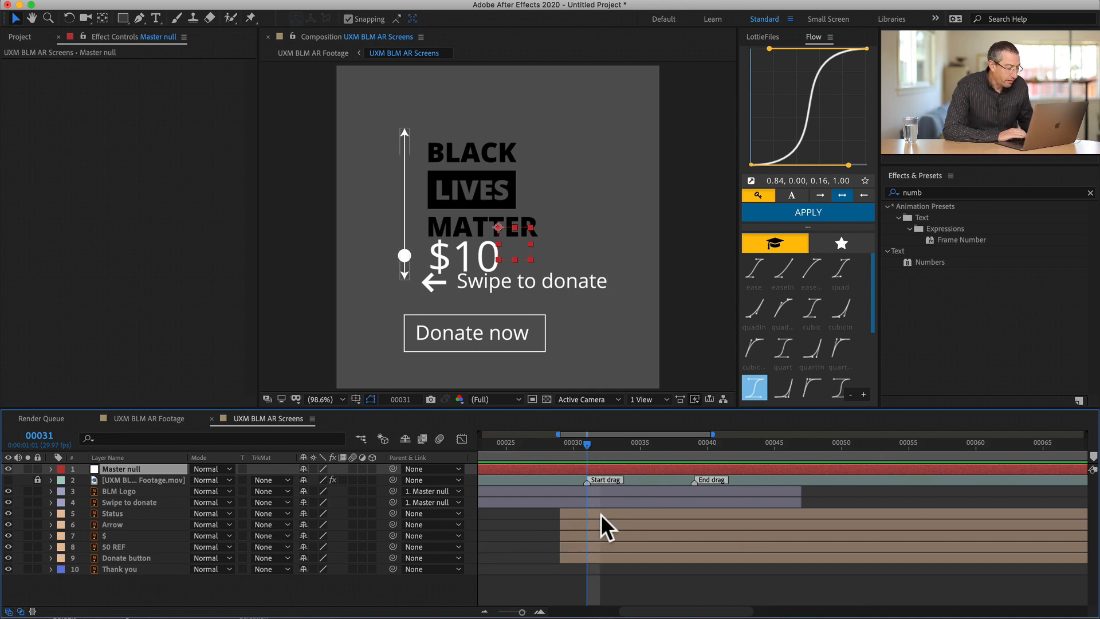
{"action": "key", "text": "alt+p"}
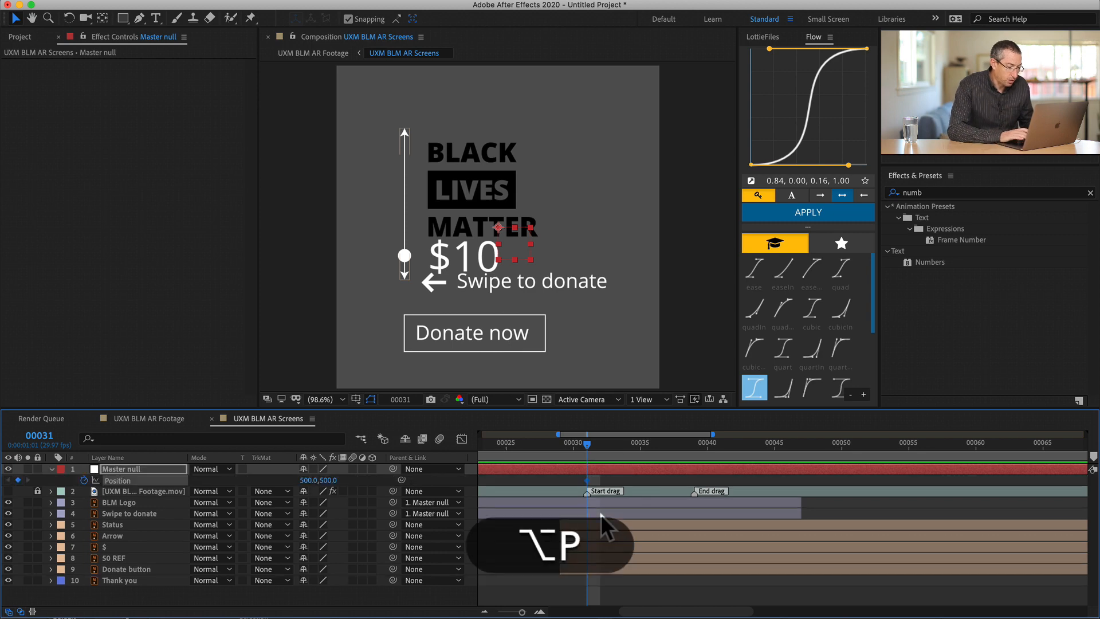
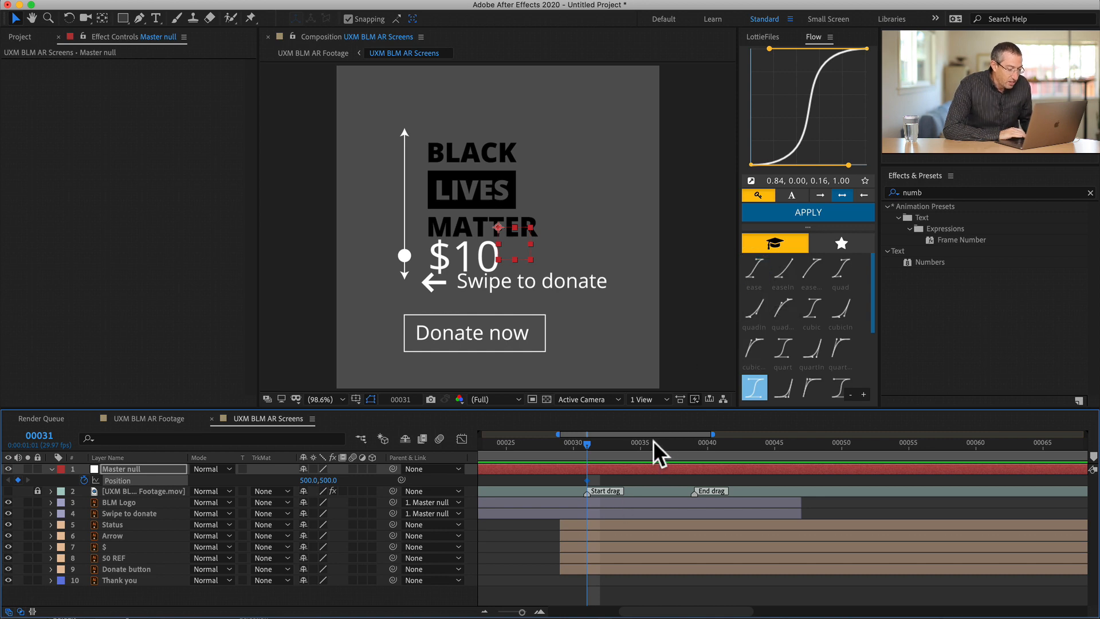
- Add a Position keyframe on the Master null at the first End drag marker, frame 39, at 500, 500
{"action": "left_click_drag", "start_coordinate": [653, 440], "coordinate": [695, 436]}
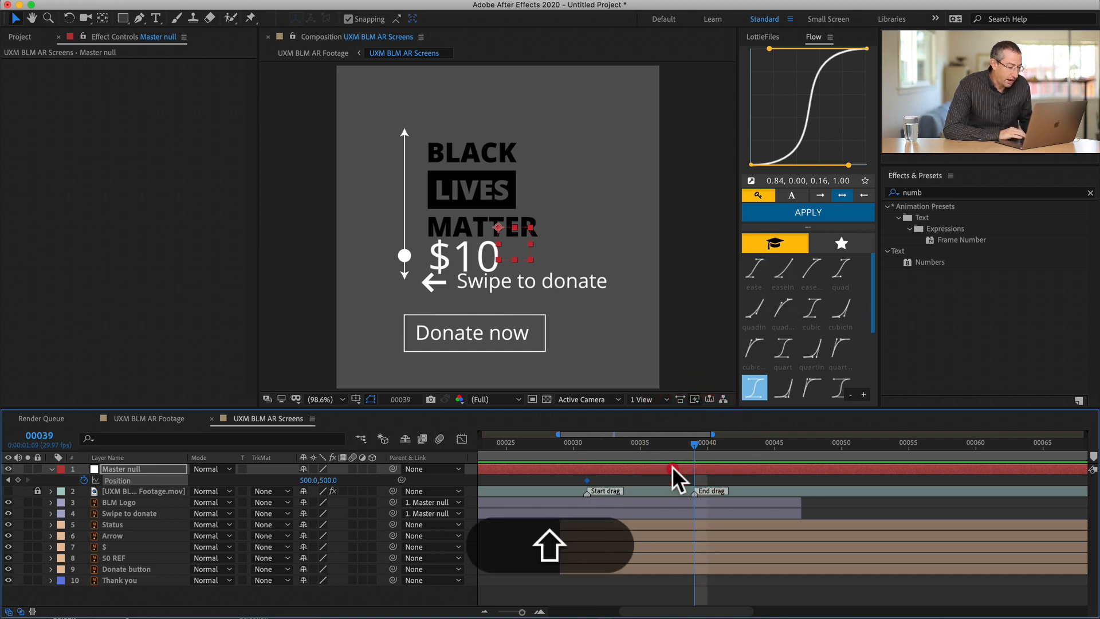
{"action": "key", "text": "shift+Left"}
{"action": "key", "text": "shift+Left"}
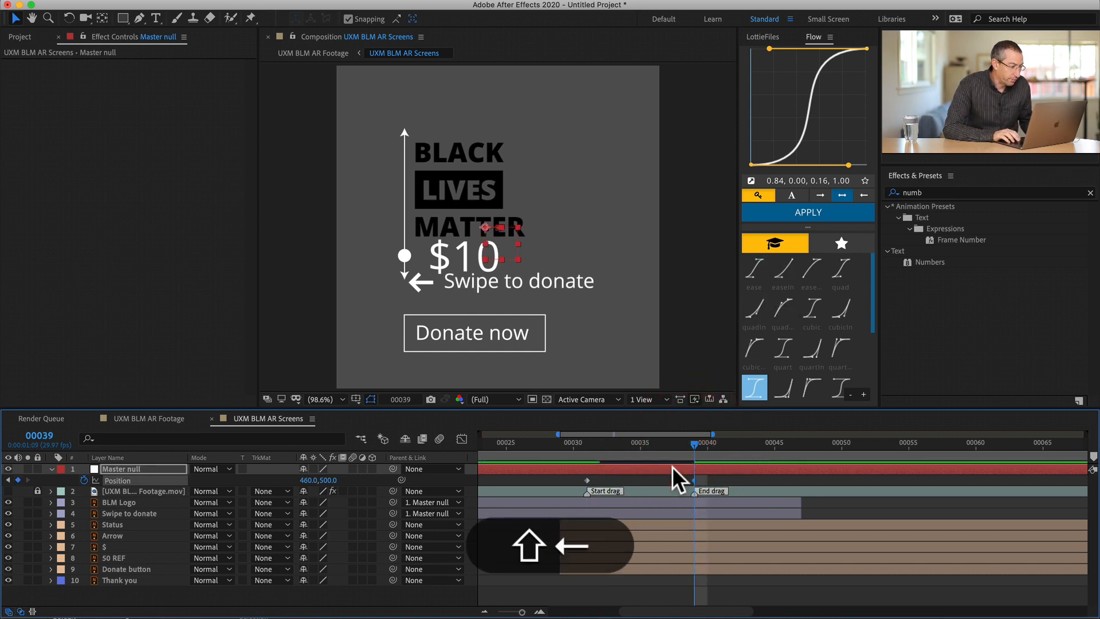
{"action": "key", "text": "shift+Right"}
{"action": "key", "text": "shift+Right"}
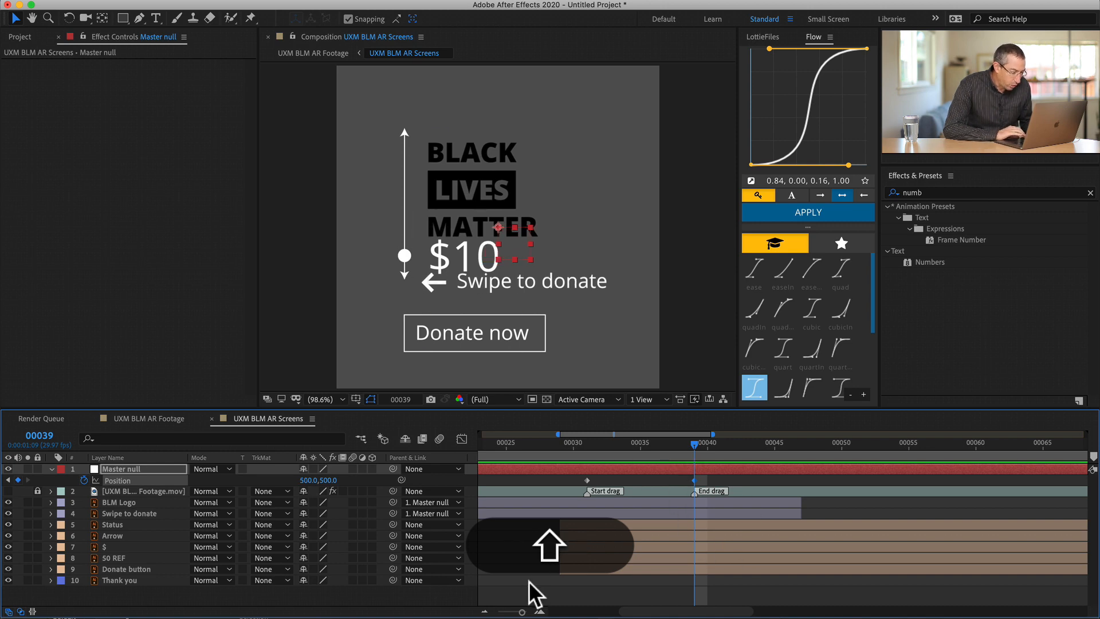
- At frame 39, slide the Master null horizontally to Position -345.5, 500 so the logo and swipe text leave the canvas
{"action": "left_click", "coordinate": [592, 523]}
{"action": "left_click", "coordinate": [585, 569]}
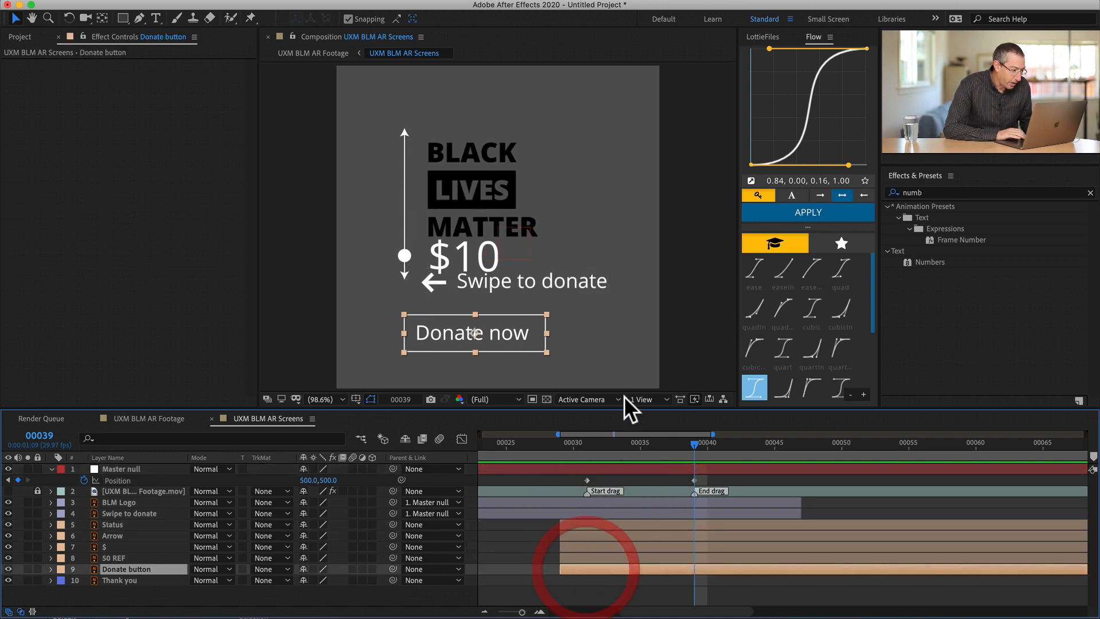
{"action": "left_click", "coordinate": [689, 467]}
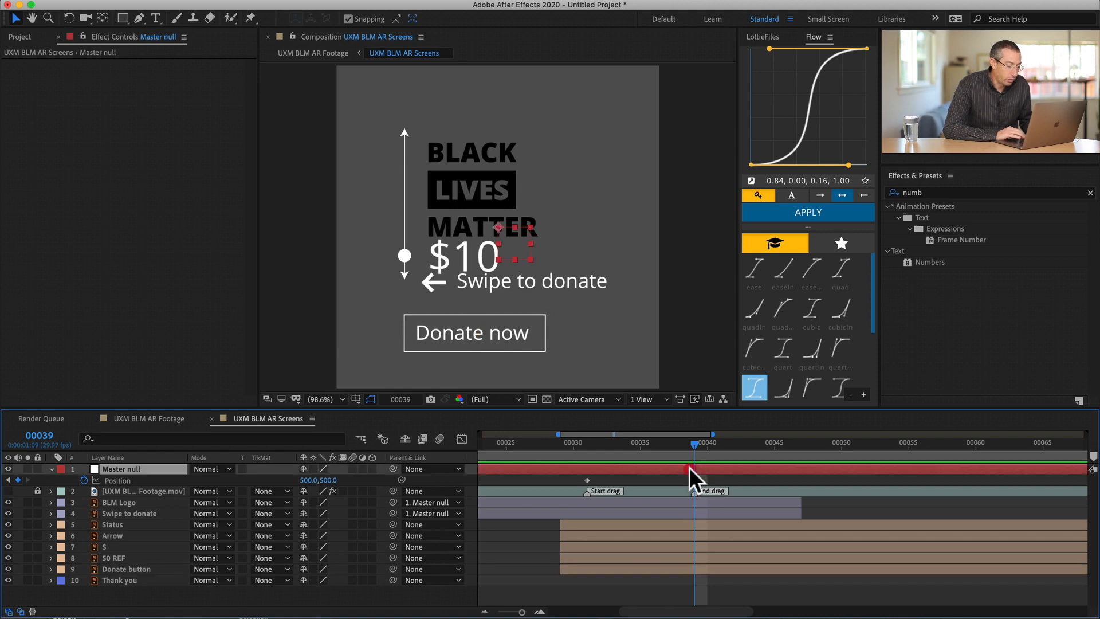
{"action": "key", "text": "shift+Left"}
{"action": "key", "text": "shift+Left"}
{"action": "key", "text": "shift+Left"}
{"action": "key", "text": "shift+Left"}
{"action": "key", "text": "shift+Left"}
{"action": "key", "text": "shift+Left"}
{"action": "key", "text": "shift+Left"}
{"action": "key", "text": "shift+Left"}
{"action": "key", "text": "shift+Left"}
{"action": "key", "text": "shift+Left"}
{"action": "key", "text": "shift+Left"}
{"action": "key", "text": "shift+Left"}
{"action": "key", "text": "shift+Left"}
{"action": "key", "text": "shift+Left"}
{"action": "key", "text": "shift+Left"}
{"action": "key", "text": "shift+Left"}
{"action": "key", "text": "shift+Left"}
{"action": "key", "text": "shift+Left"}
{"action": "key", "text": "shift+Left"}
{"action": "key", "text": "shift+Left"}
{"action": "key", "text": "shift+Left"}
{"action": "key", "text": "shift+Left"}
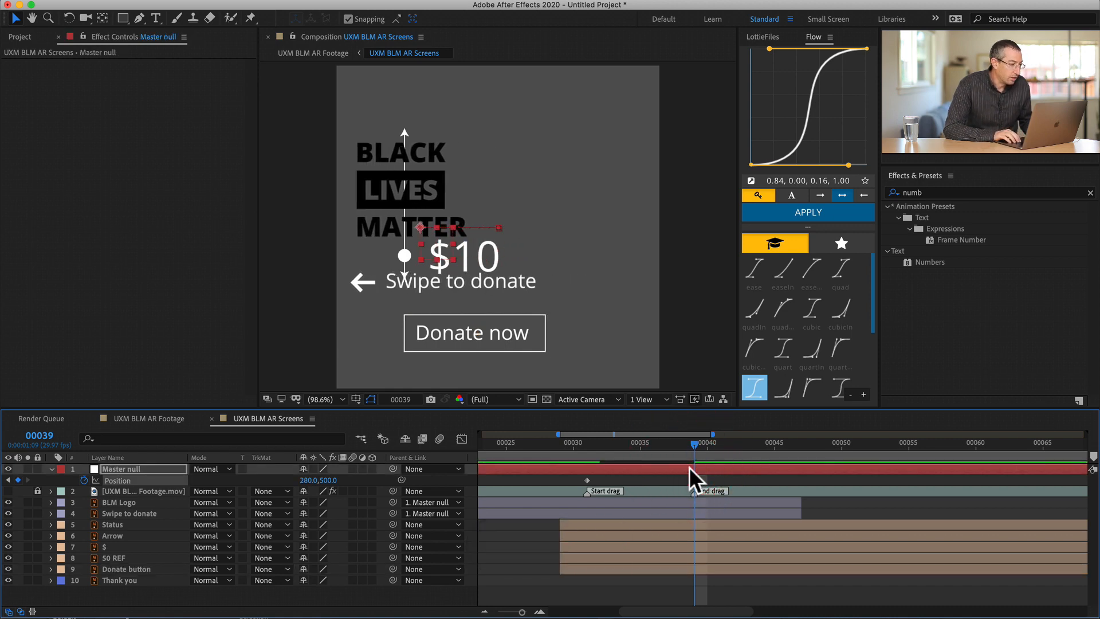
{"action": "key", "text": "shift+Left"}
{"action": "key", "text": "shift+Left"}
{"action": "key", "text": "shift+Left"}
{"action": "key", "text": "shift+Left"}
{"action": "key", "text": "shift+Left"}
{"action": "key", "text": "shift+Left"}
{"action": "key", "text": "shift+Left"}
{"action": "key", "text": "shift+Left"}
{"action": "key", "text": "shift+Left"}
{"action": "key", "text": "shift+Left"}
{"action": "key", "text": "shift+Left"}
{"action": "key", "text": "shift+Left"}
{"action": "key", "text": "shift+Left"}
{"action": "key", "text": "shift+Left"}
{"action": "key", "text": "shift+Left"}
{"action": "key", "text": "shift+Left"}
{"action": "key", "text": "shift+Left"}
{"action": "key", "text": "shift+Left"}
{"action": "key", "text": "shift+Left"}
{"action": "key", "text": "shift+Left"}
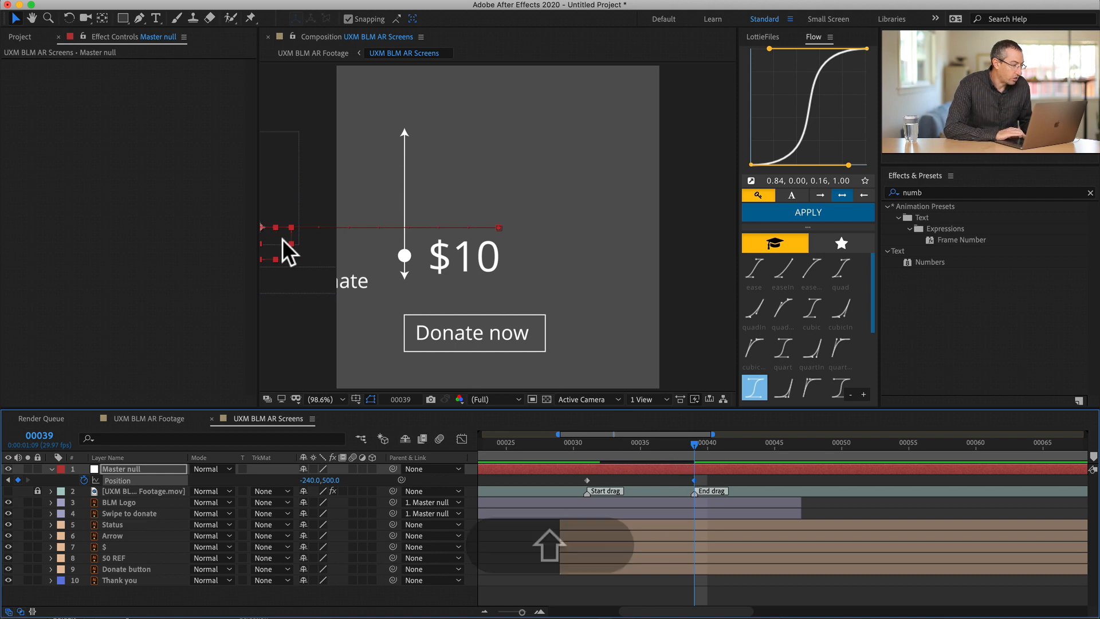
{"action": "left_click_drag", "start_coordinate": [282, 239], "coordinate": [243, 241]}
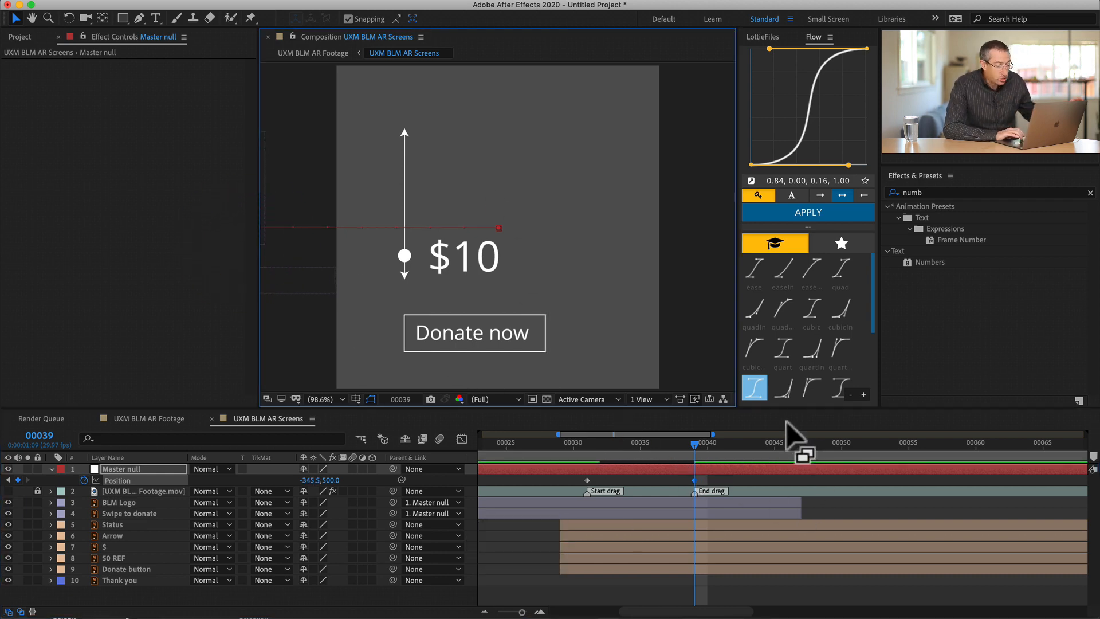
- At frame 53, parent the Status, Arrow, $ and Donate button layers to the Master null
{"action": "left_click_drag", "start_coordinate": [668, 437], "coordinate": [694, 431]}
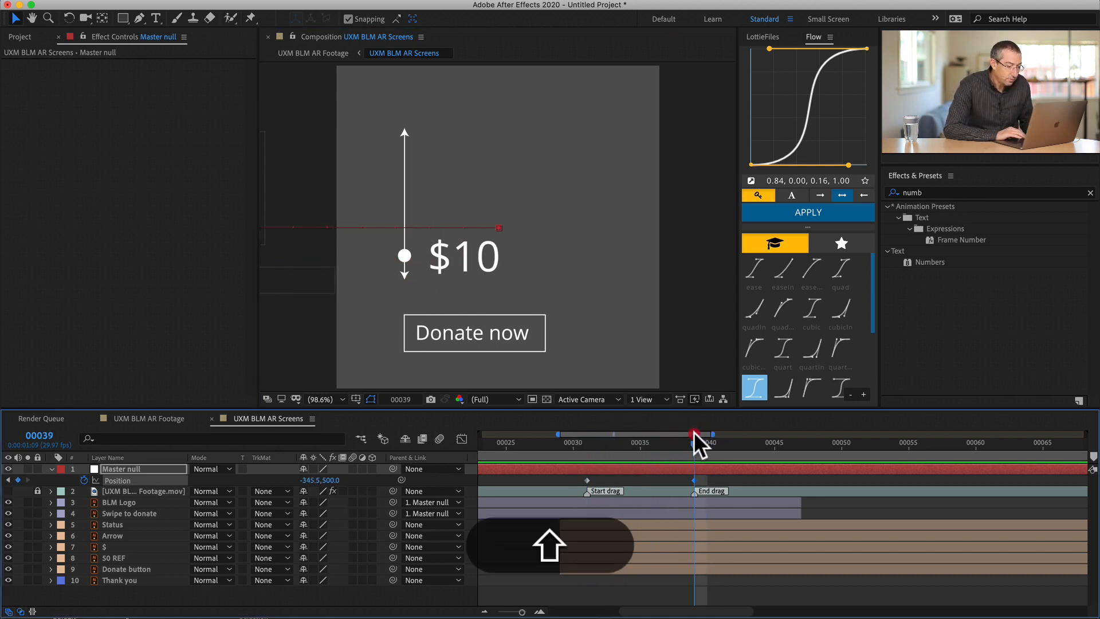
{"action": "key", "text": "shift+minus"}
{"action": "scroll", "coordinate": [866, 478], "scroll_direction": "right", "scroll_amount": 5}
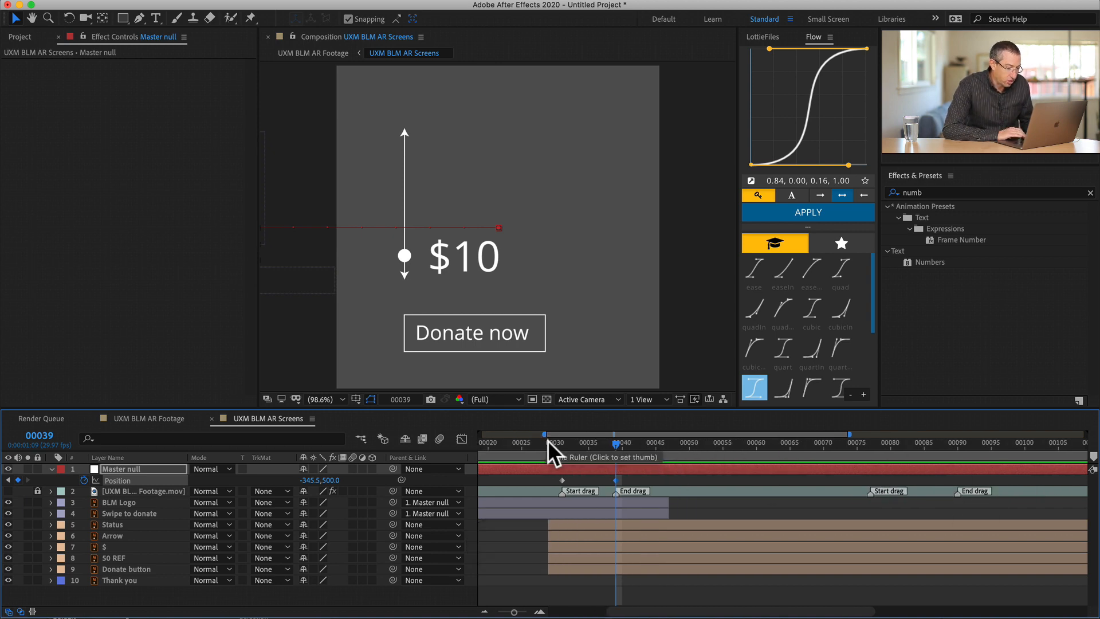
{"action": "mouse_move", "coordinate": [550, 443]}
{"action": "left_mouse_down"}
{"action": "mouse_move", "coordinate": [533, 441]}
{"action": "mouse_move", "coordinate": [584, 425]}
{"action": "mouse_move", "coordinate": [865, 420]}
{"action": "mouse_move", "coordinate": [622, 444]}
{"action": "mouse_move", "coordinate": [689, 435]}
{"action": "left_mouse_up"}
{"action": "key", "text": "shift"}
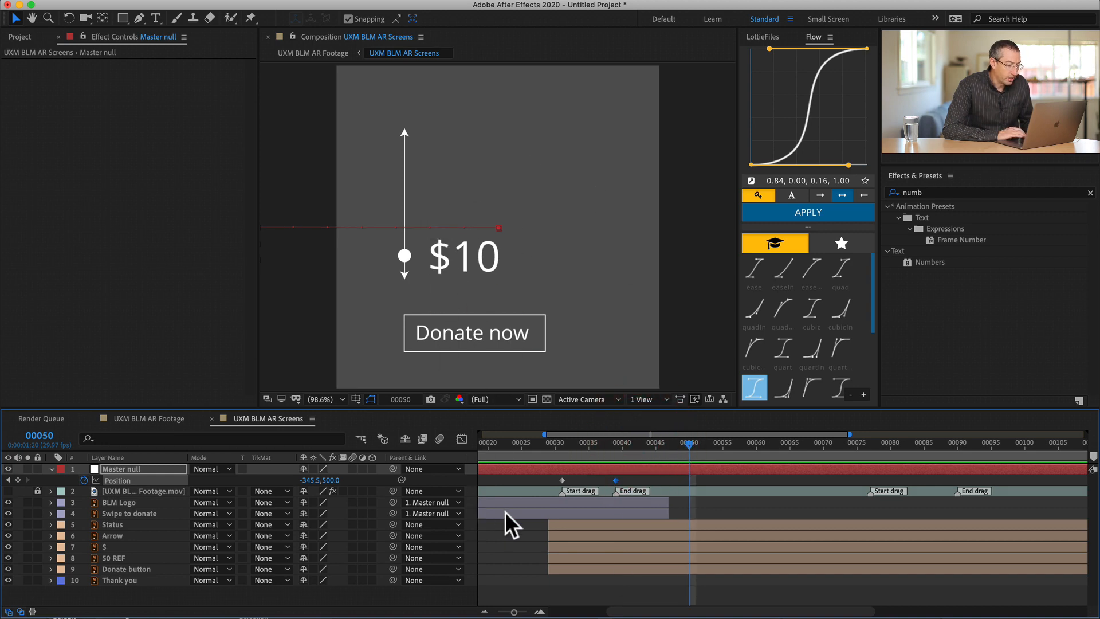
{"action": "left_click_drag", "start_coordinate": [671, 442], "coordinate": [709, 443]}
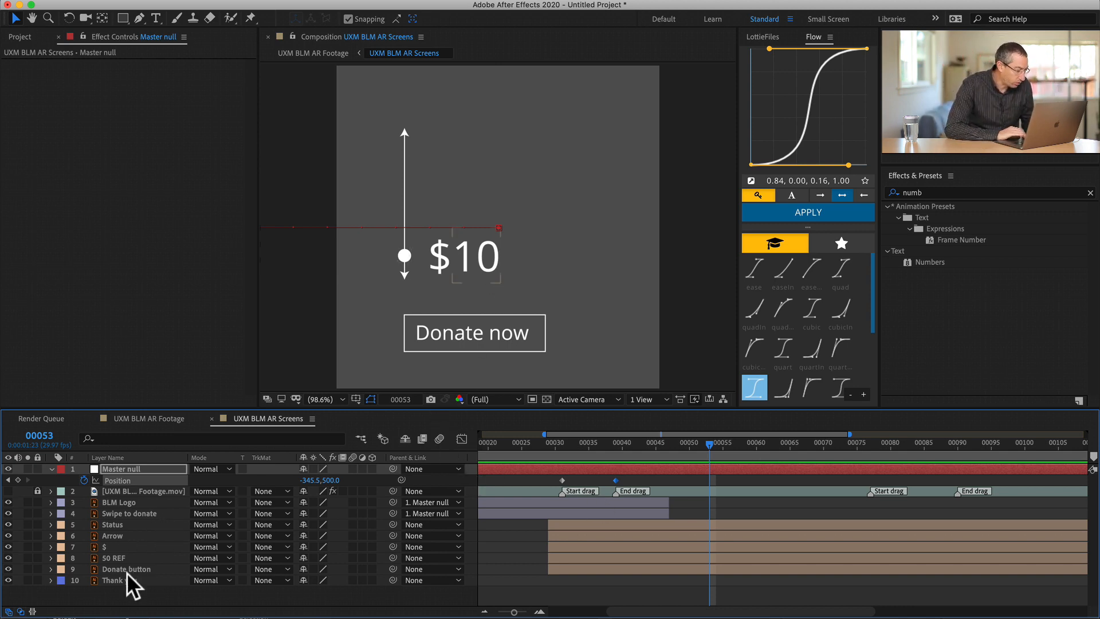
{"action": "left_click", "coordinate": [144, 568]}
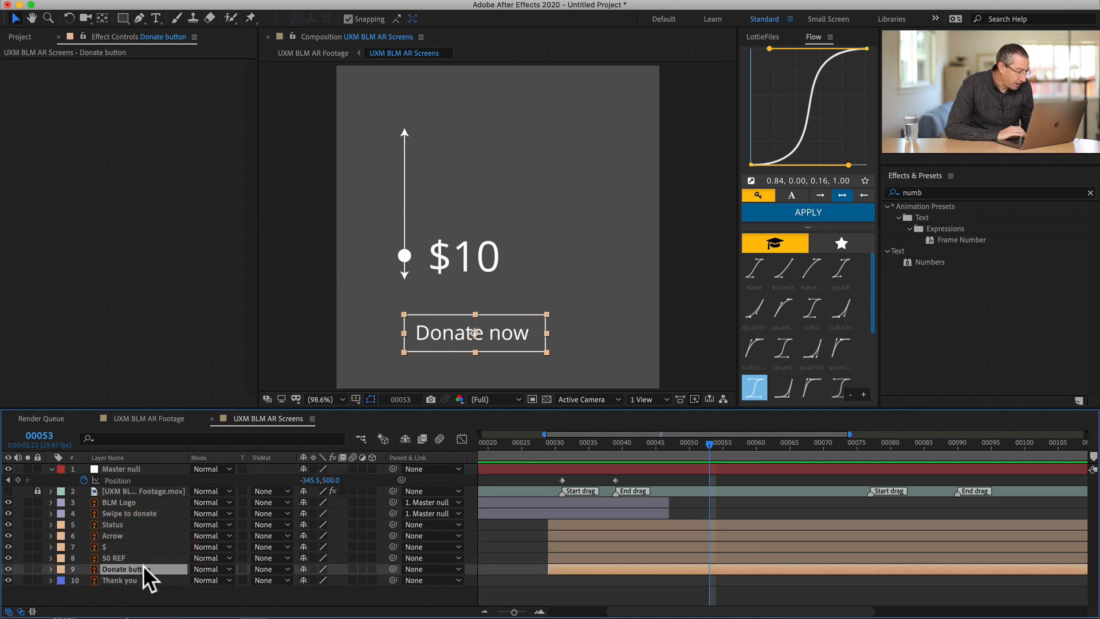
{"action": "left_click", "coordinate": [115, 536], "text": "super"}
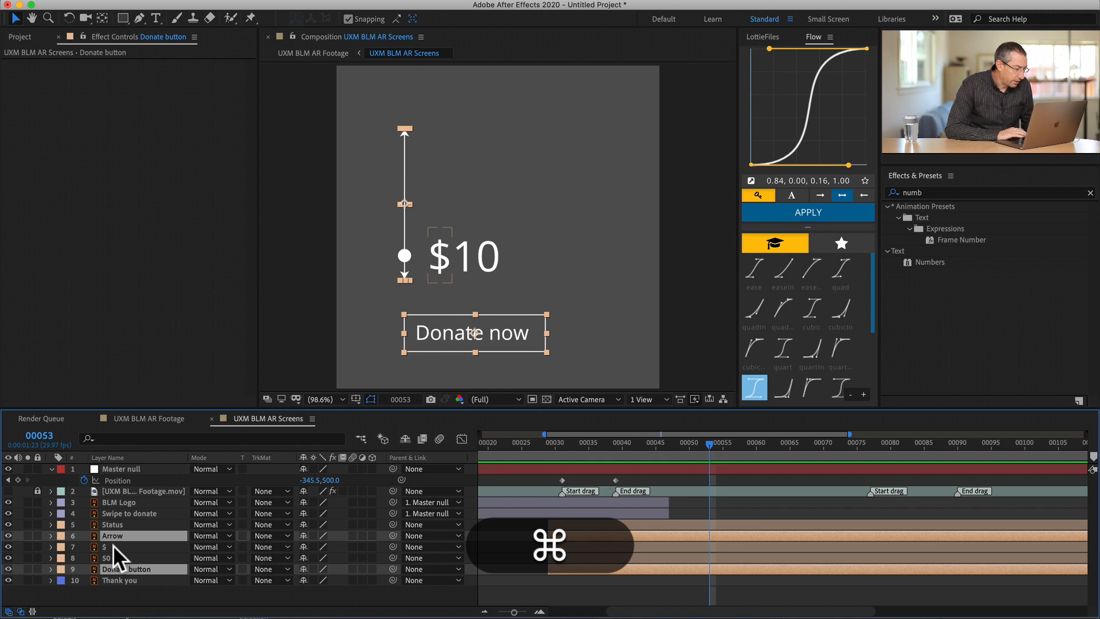
{"action": "left_click", "coordinate": [113, 544], "text": "super"}
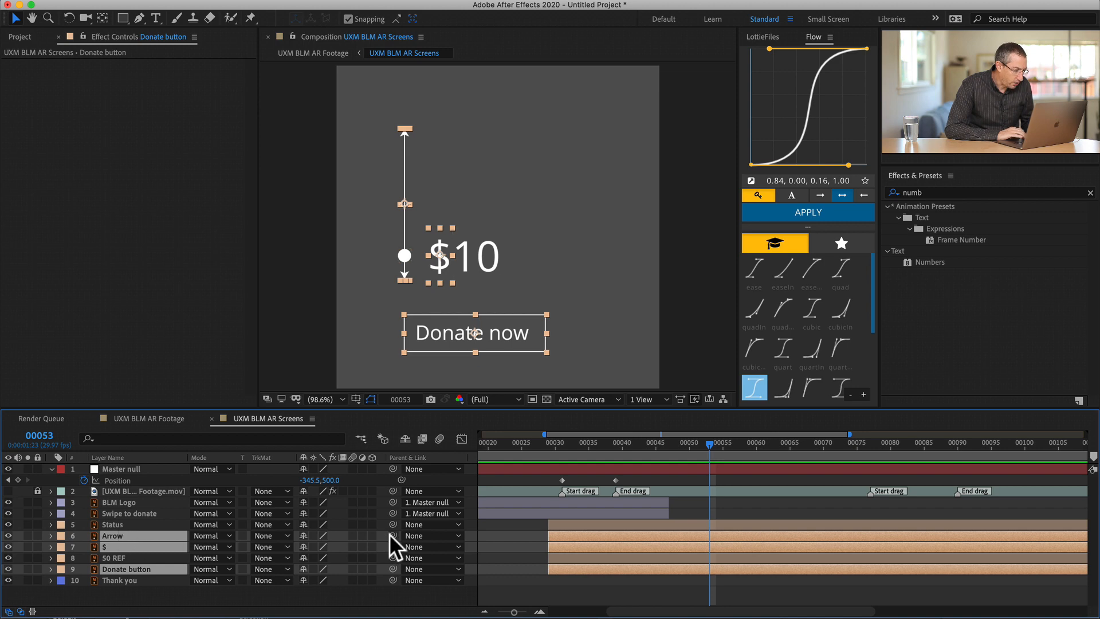
{"action": "left_click", "coordinate": [114, 522], "text": "super"}
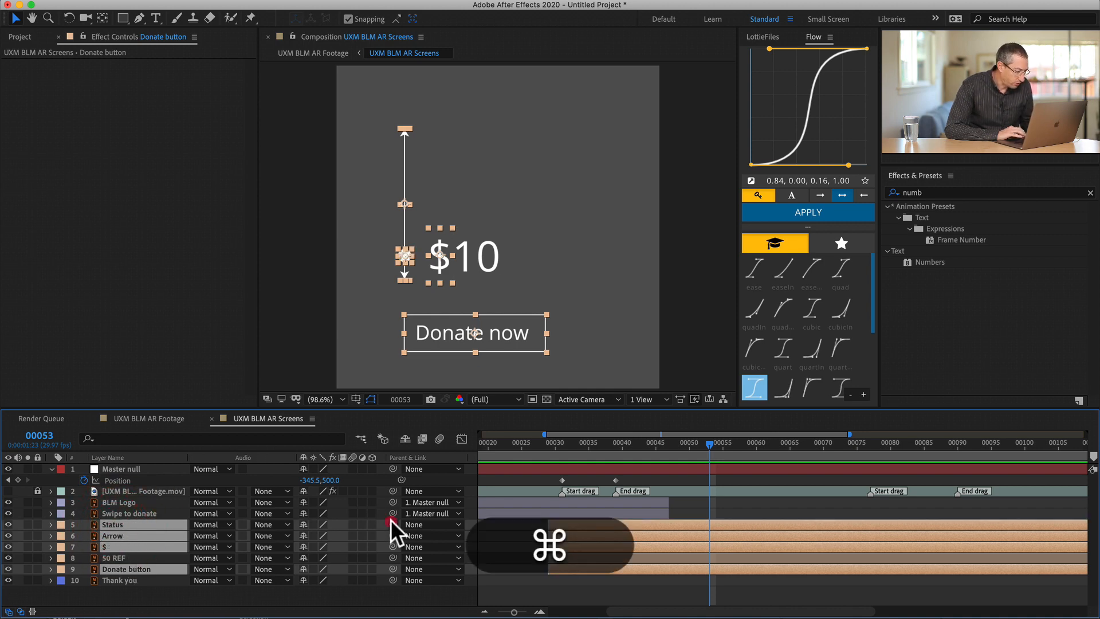
{"action": "left_click_drag", "start_coordinate": [392, 524], "coordinate": [124, 468]}
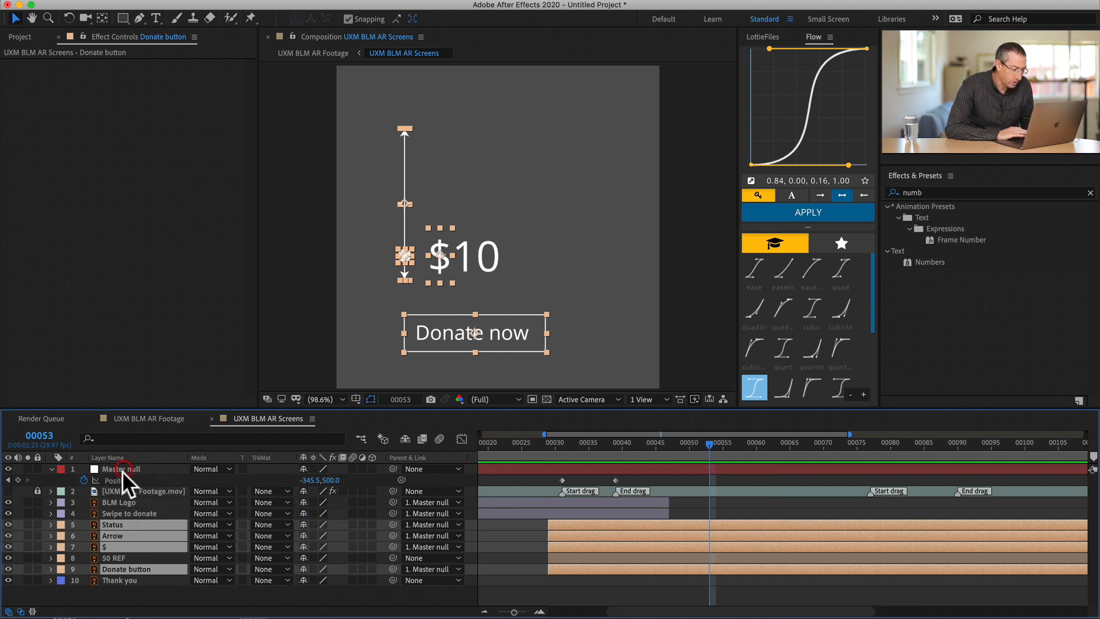
- Go to frame 51, clear the current selection and select only the 50 REF layer
{"action": "mouse_move", "coordinate": [707, 442]}
{"action": "left_mouse_down"}
{"action": "mouse_move", "coordinate": [564, 445]}
{"action": "mouse_move", "coordinate": [623, 433]}
{"action": "mouse_move", "coordinate": [565, 440]}
{"action": "mouse_move", "coordinate": [695, 439]}
{"action": "left_mouse_up"}
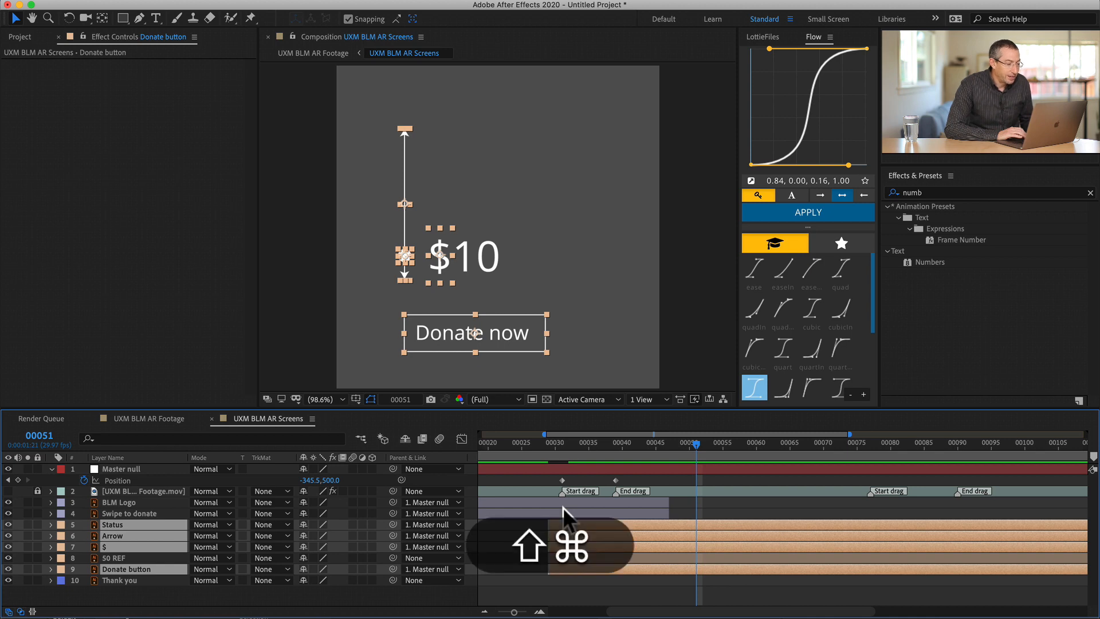
{"action": "key", "text": "shift+super+a"}
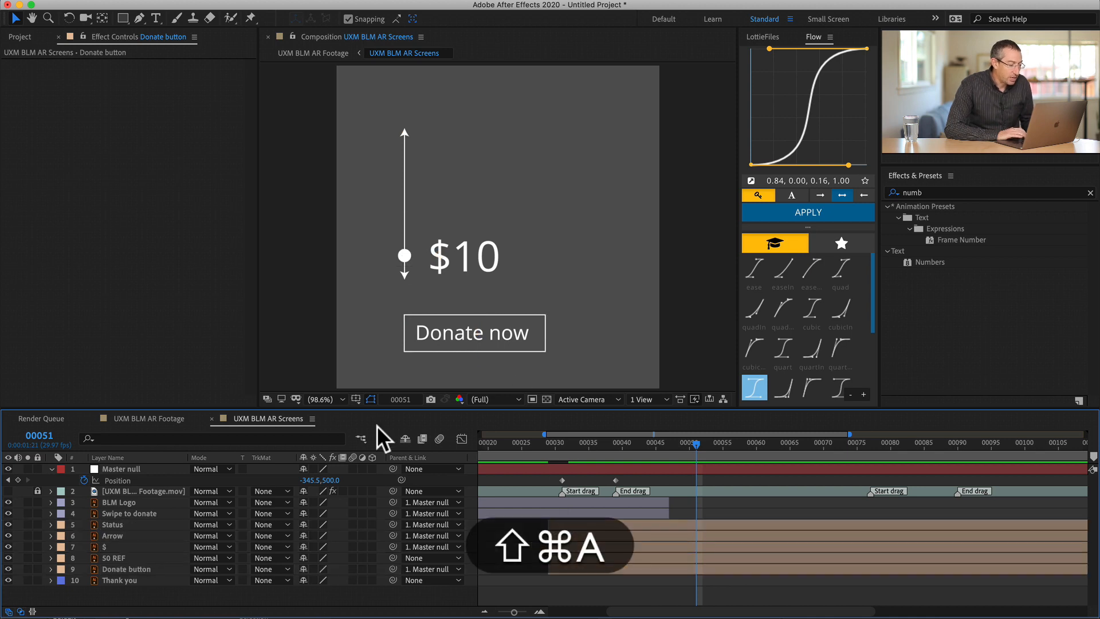
{"action": "left_click", "coordinate": [477, 247]}
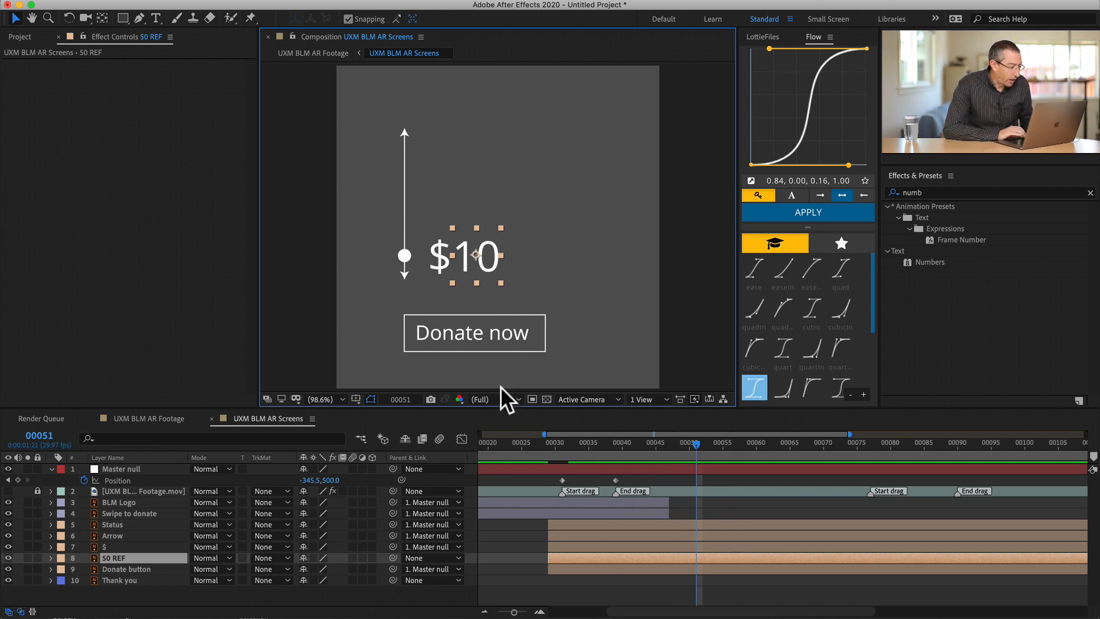
{"action": "left_click", "coordinate": [112, 557]}
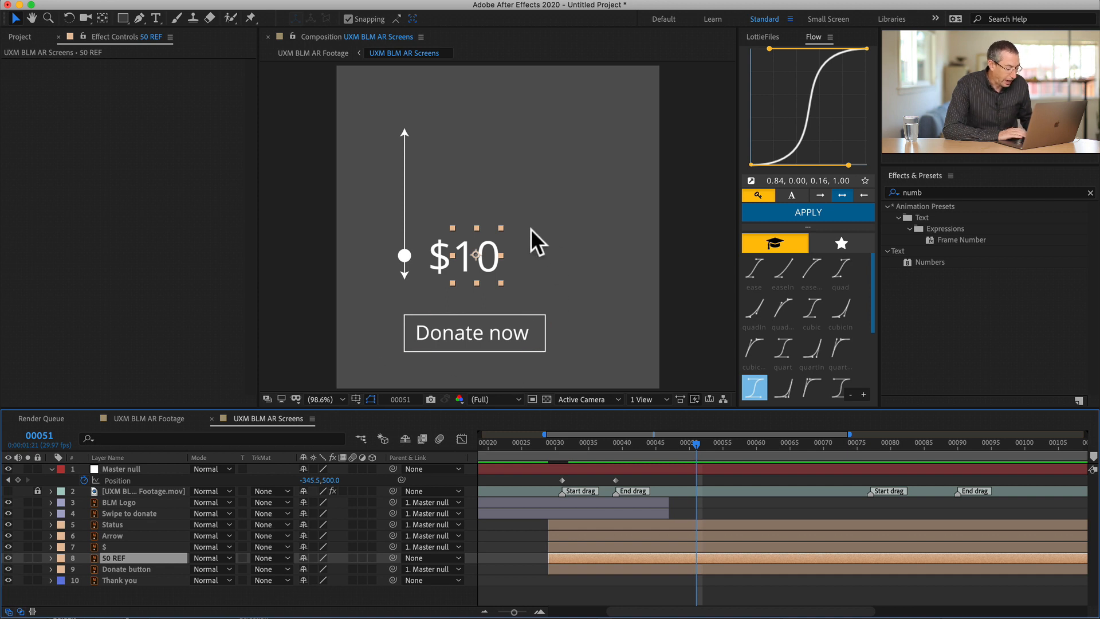
{"action": "key", "text": "super"}
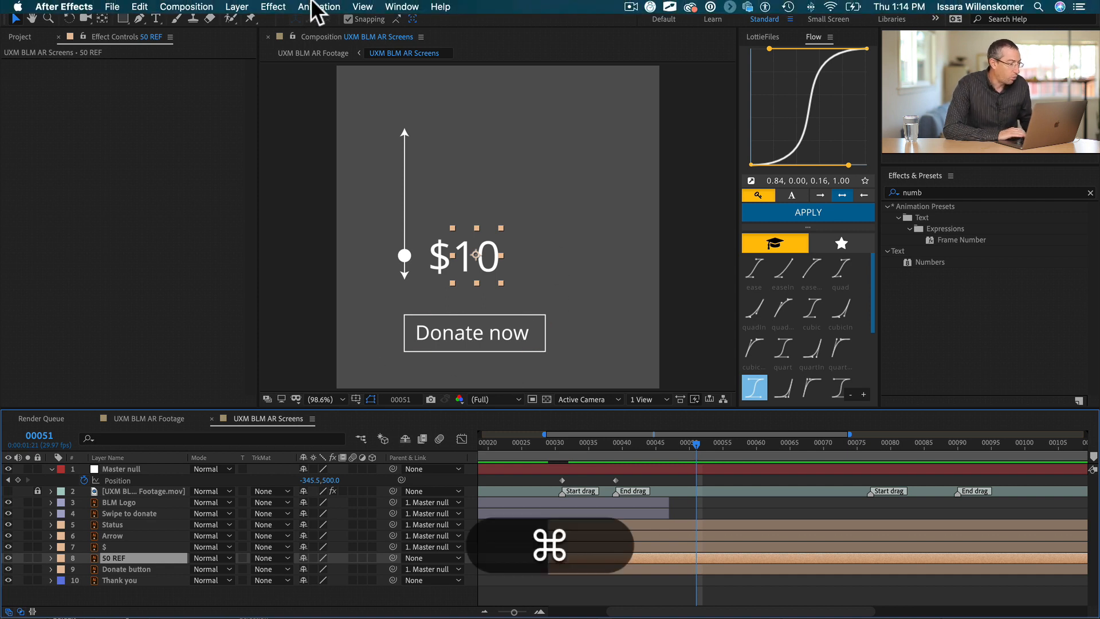
{"action": "left_click", "coordinate": [236, 7]}
{"action": "mouse_move", "coordinate": [242, 23]}
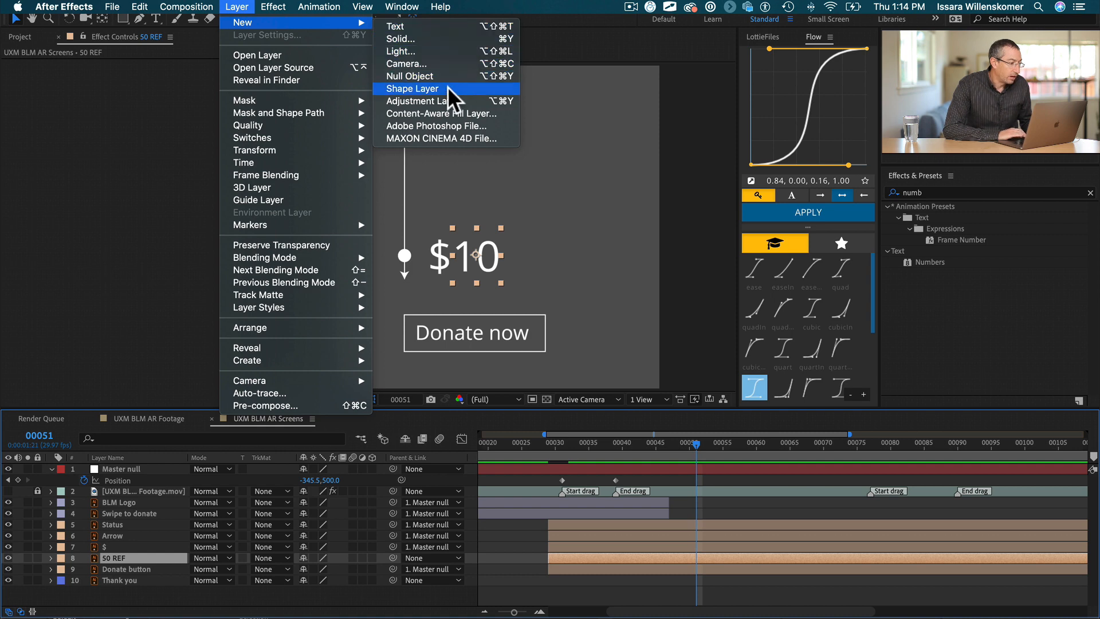
{"action": "left_click", "coordinate": [420, 88]}
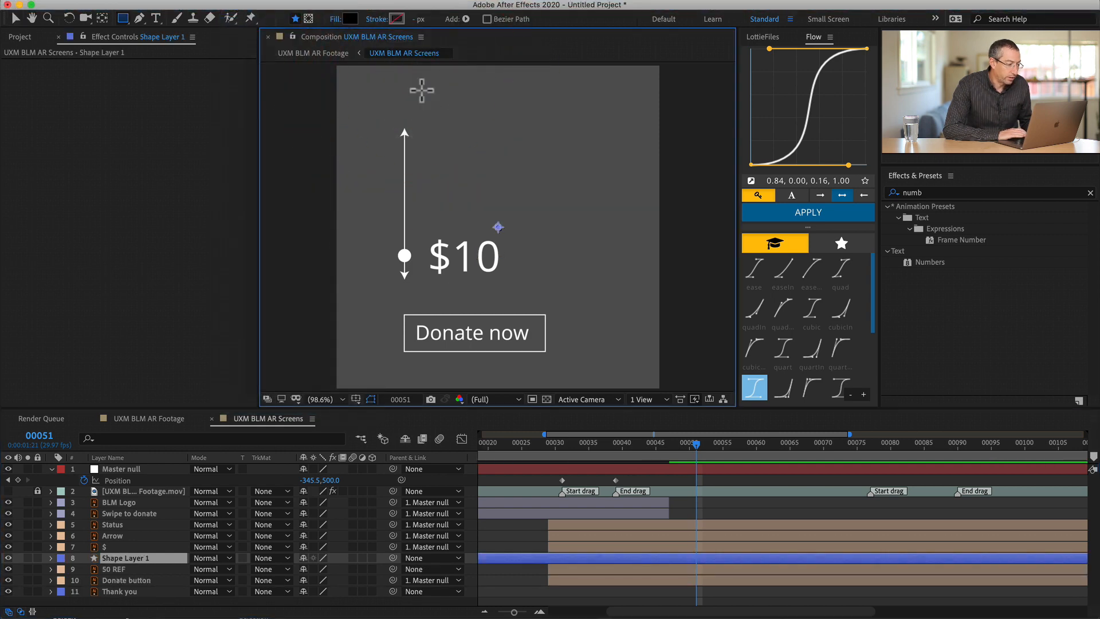
{"action": "key", "text": "super+z"}
- Create a pure red 1000 x 1000 px solid named Red Solid 1 above the 50 REF layer
{"action": "key", "text": "super+y"}
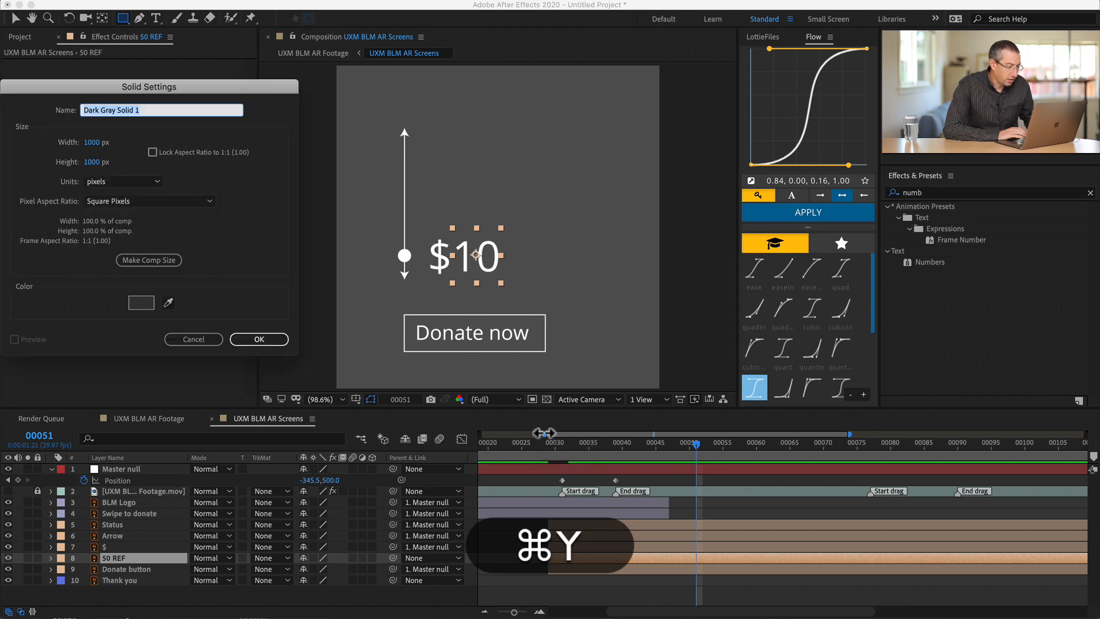
{"action": "left_click_drag", "start_coordinate": [181, 84], "coordinate": [552, 147]}
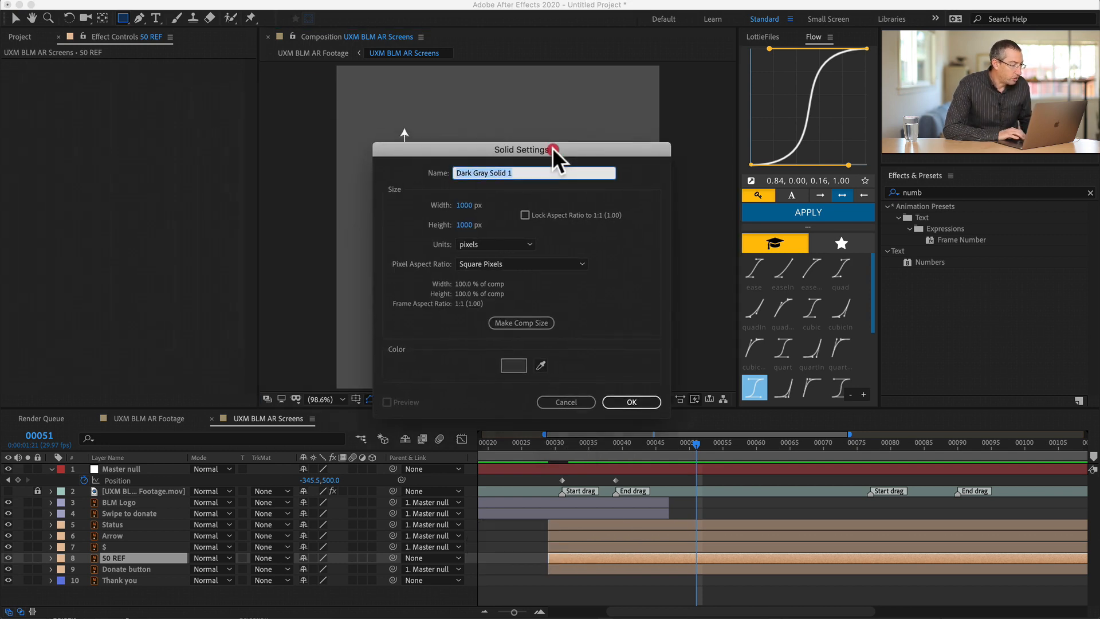
{"action": "left_click", "coordinate": [516, 367]}
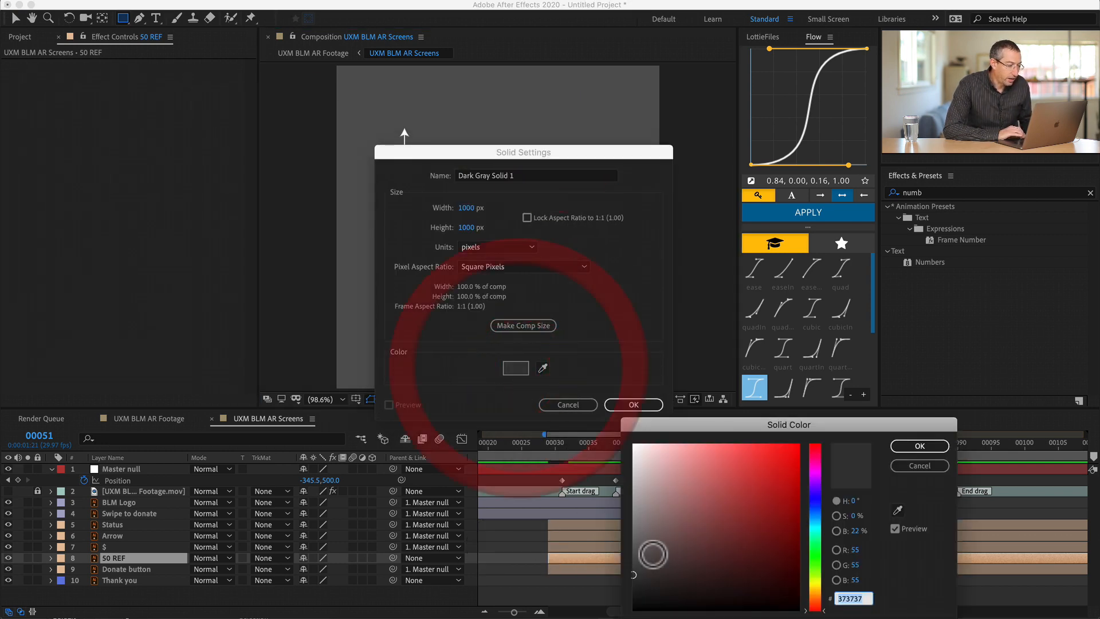
{"action": "left_click_drag", "start_coordinate": [650, 553], "coordinate": [823, 426]}
{"action": "key", "text": "Return"}
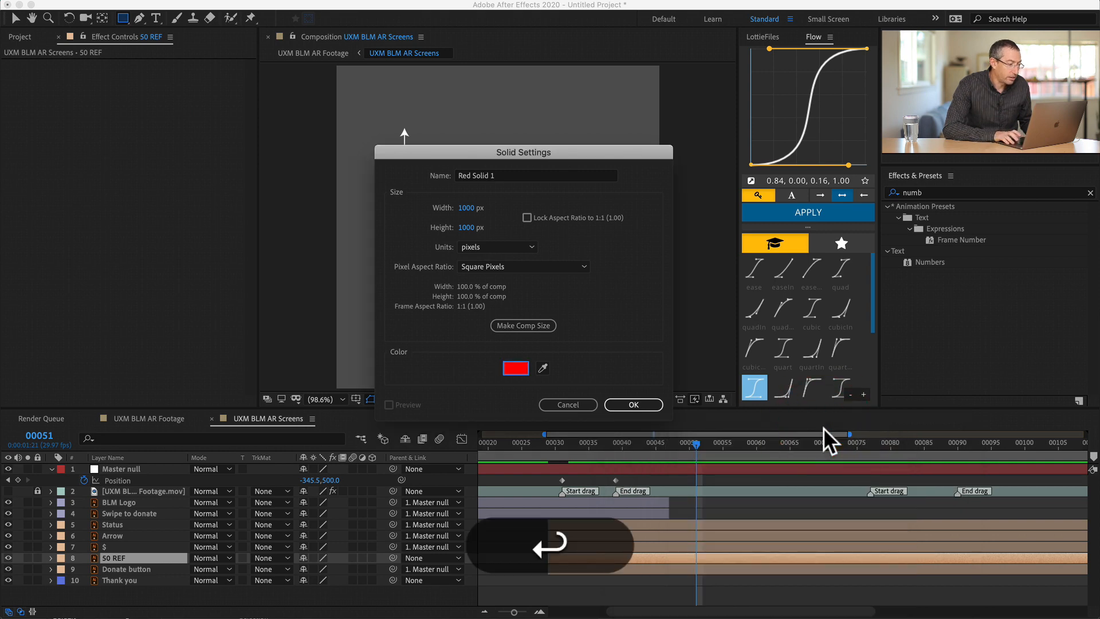
{"action": "key", "text": "Return"}
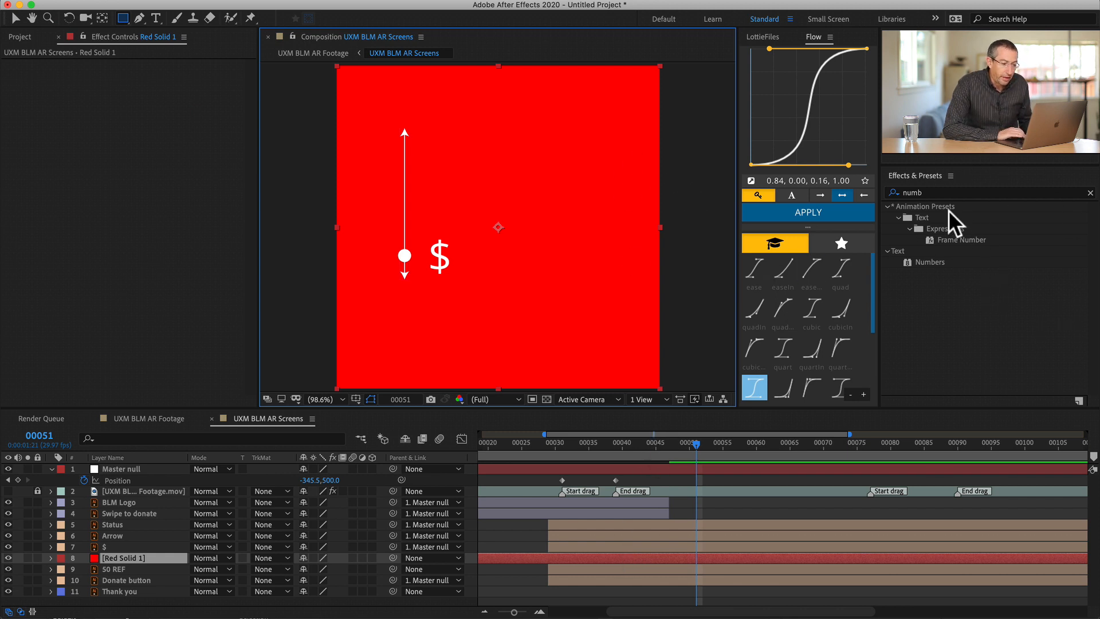
- Search the effects for num and apply the Numbers effect to the Red Solid 1 layer
{"action": "left_click", "coordinate": [952, 190]}
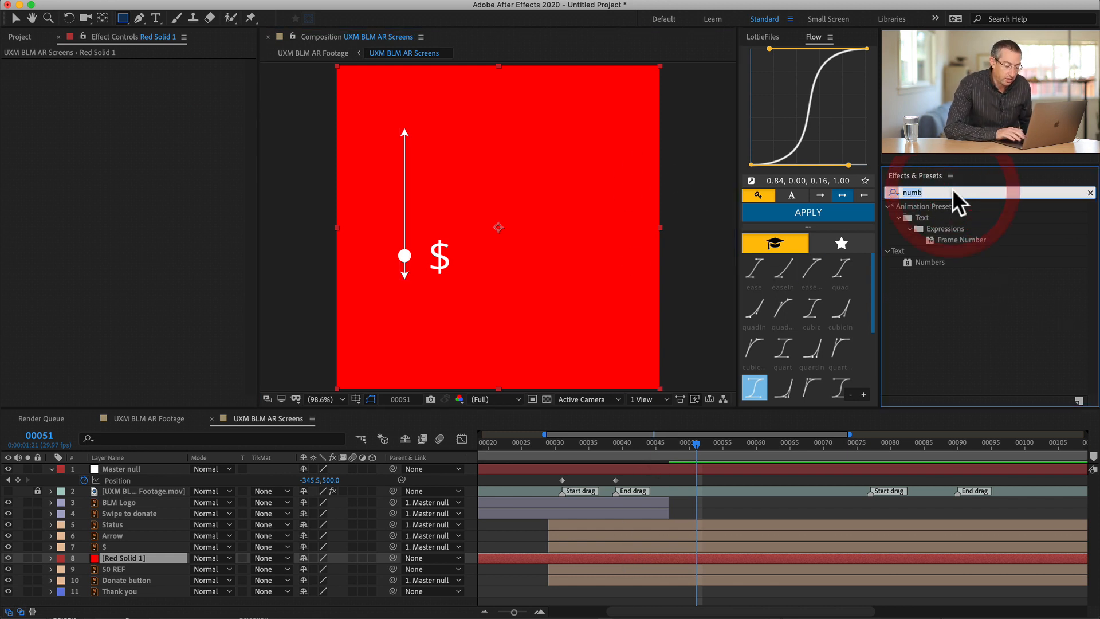
{"action": "key", "text": "BackSpace"}
{"action": "type", "text": "num"}
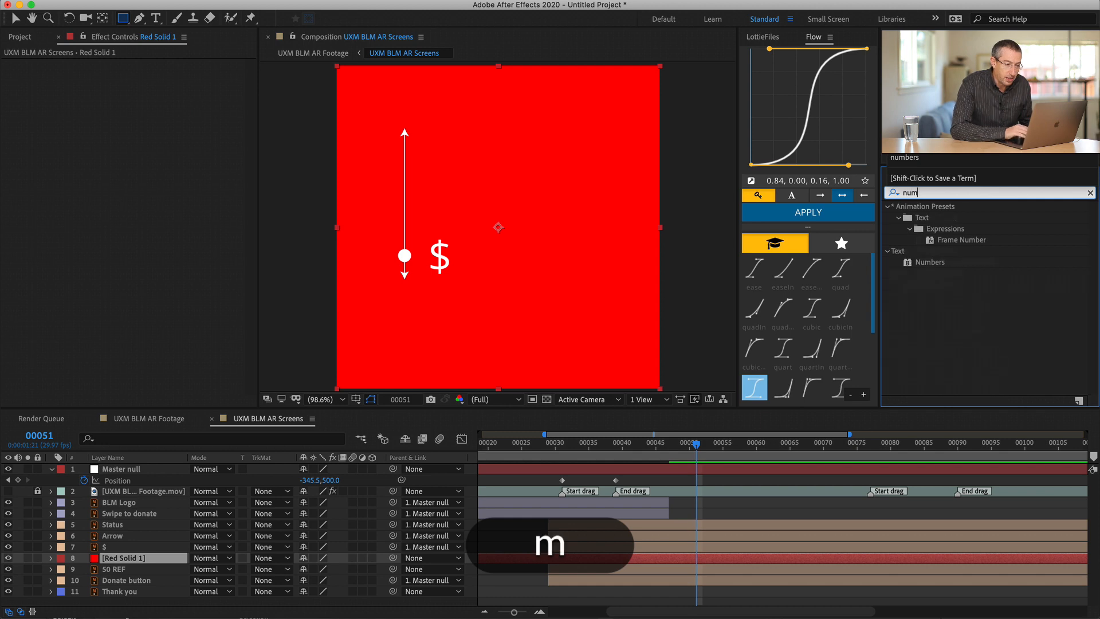
{"action": "left_click_drag", "start_coordinate": [921, 259], "coordinate": [516, 554]}
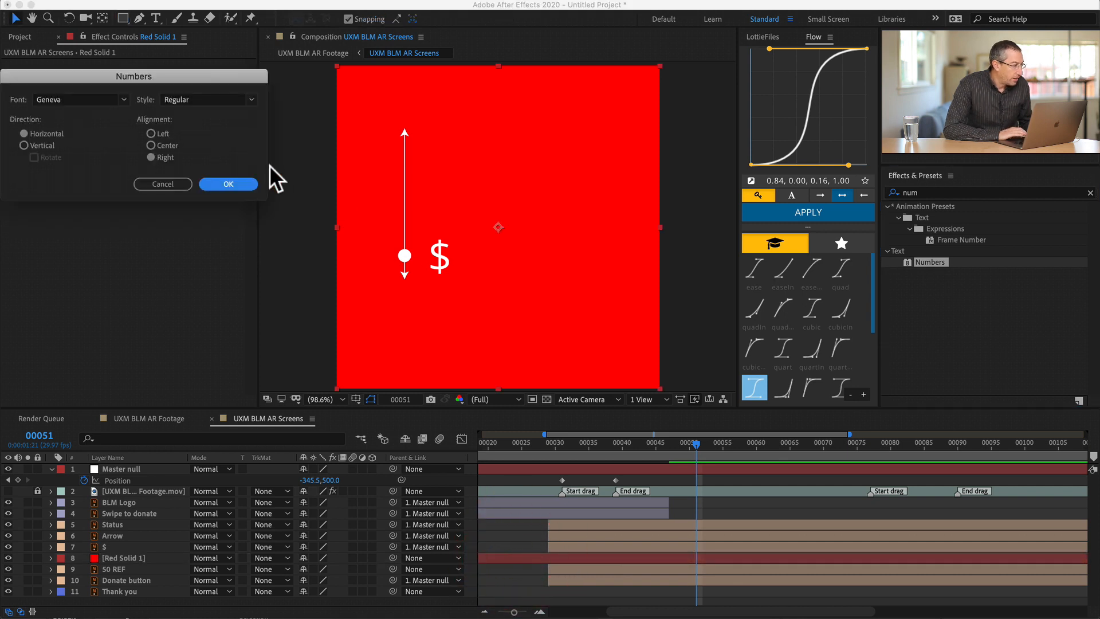
- Set the Numbers effect's font to Open Sans with left alignment and accept the options
{"action": "left_click_drag", "start_coordinate": [102, 74], "coordinate": [520, 149]}
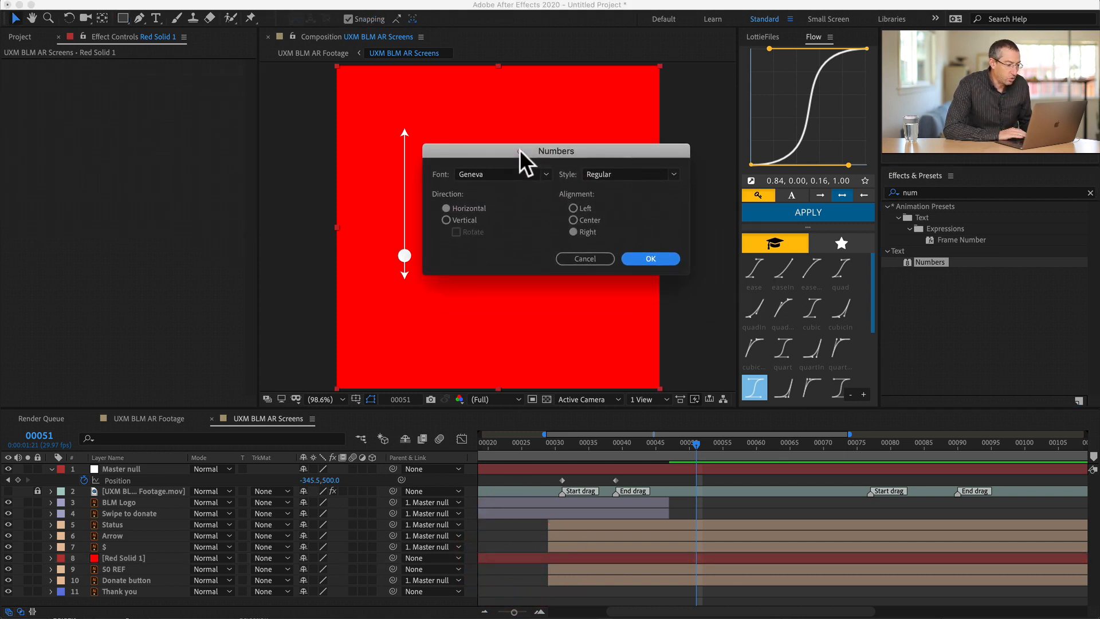
{"action": "left_click", "coordinate": [496, 174]}
{"action": "type", "text": "op"}
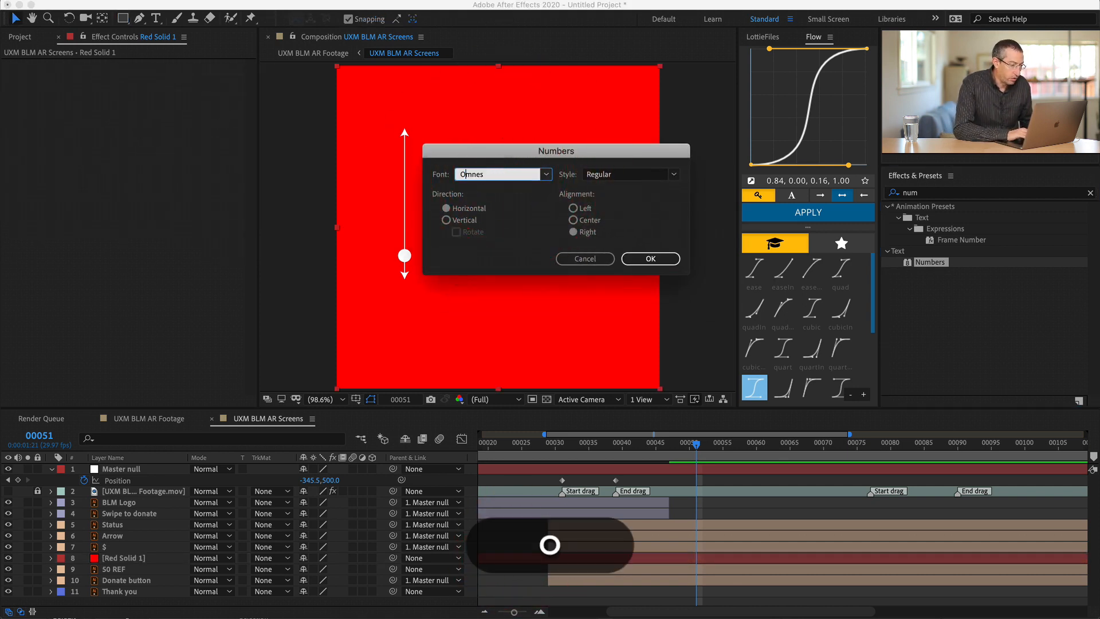
{"action": "key", "text": "Tab"}
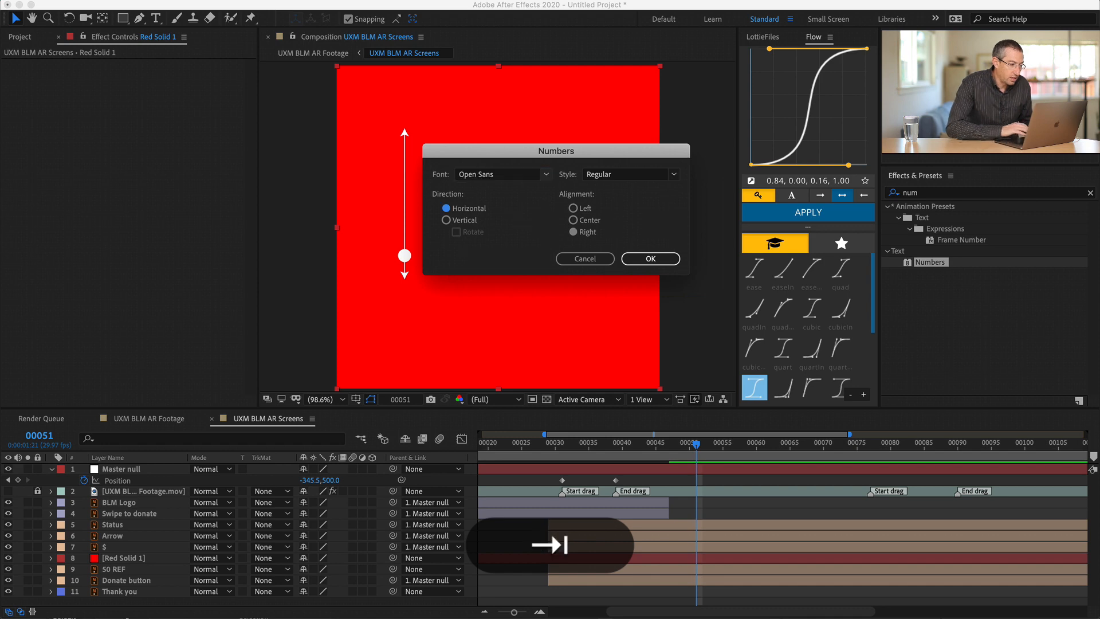
{"action": "left_click", "coordinate": [572, 207]}
{"action": "left_click", "coordinate": [663, 259]}
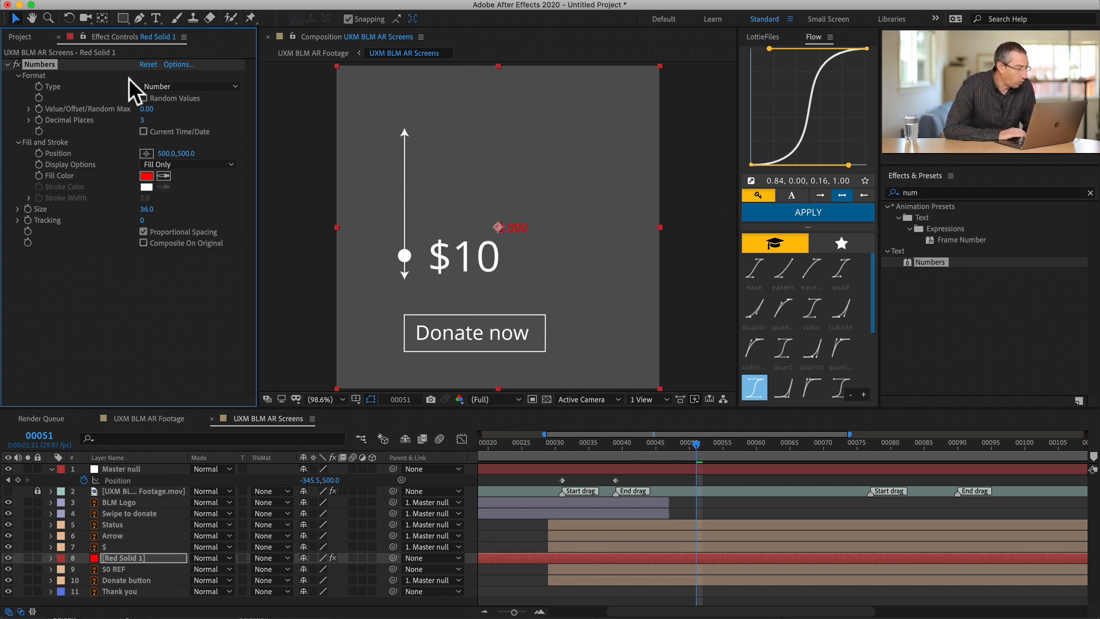
- Set the decimal places of the Numbers effect to 0
{"action": "left_click", "coordinate": [143, 120]}
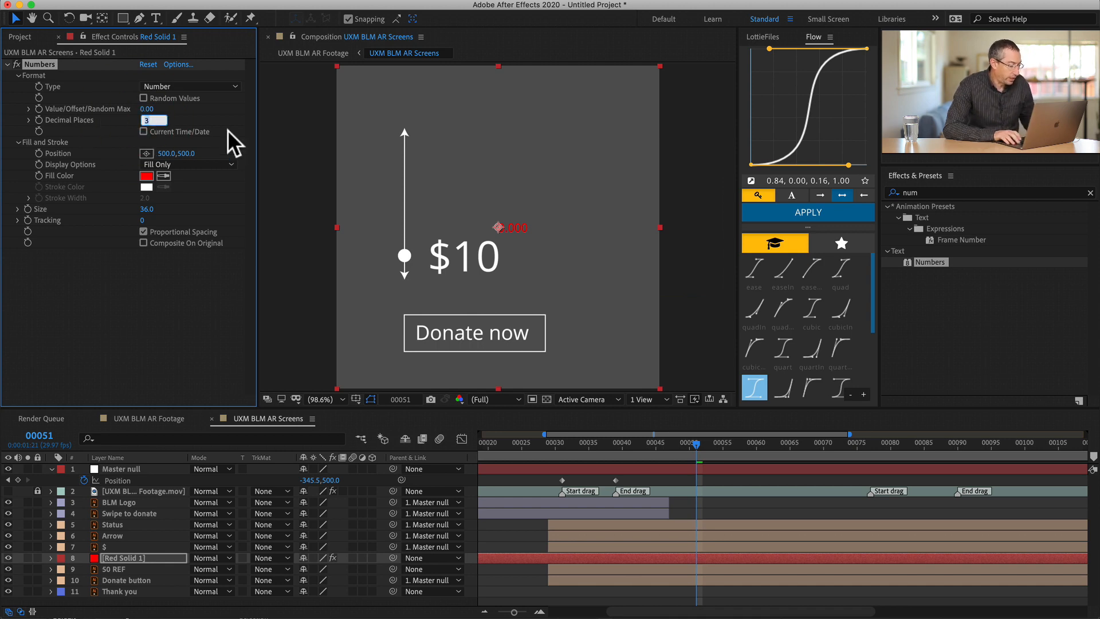
{"action": "type", "text": "1"}
{"action": "key", "text": "Return"}
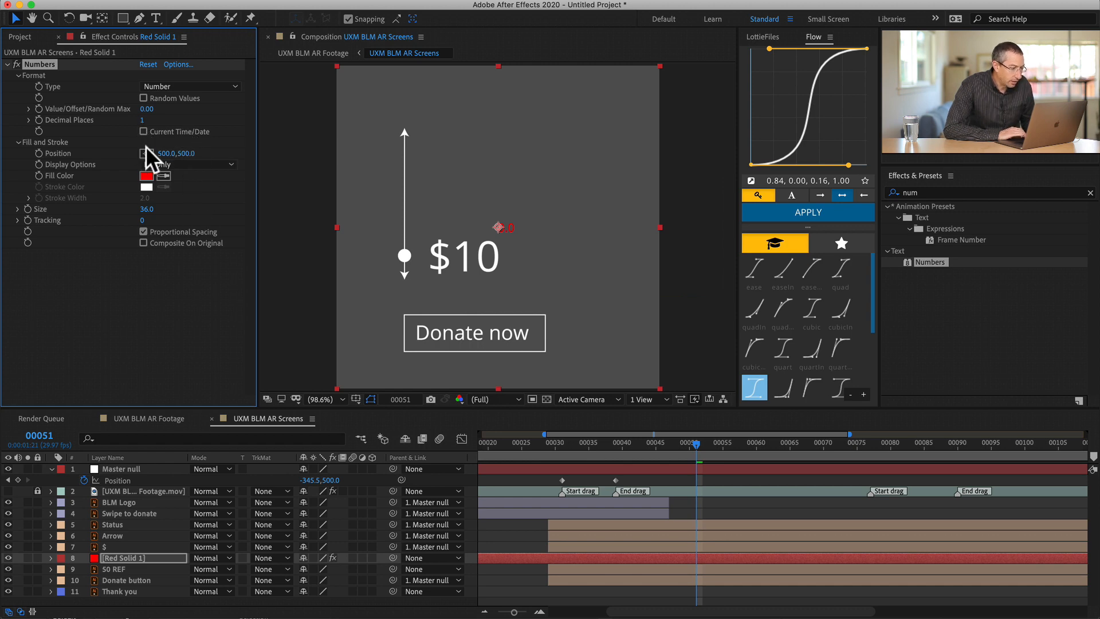
{"action": "left_click", "coordinate": [144, 117]}
{"action": "type", "text": "0"}
{"action": "key", "text": "Tab"}
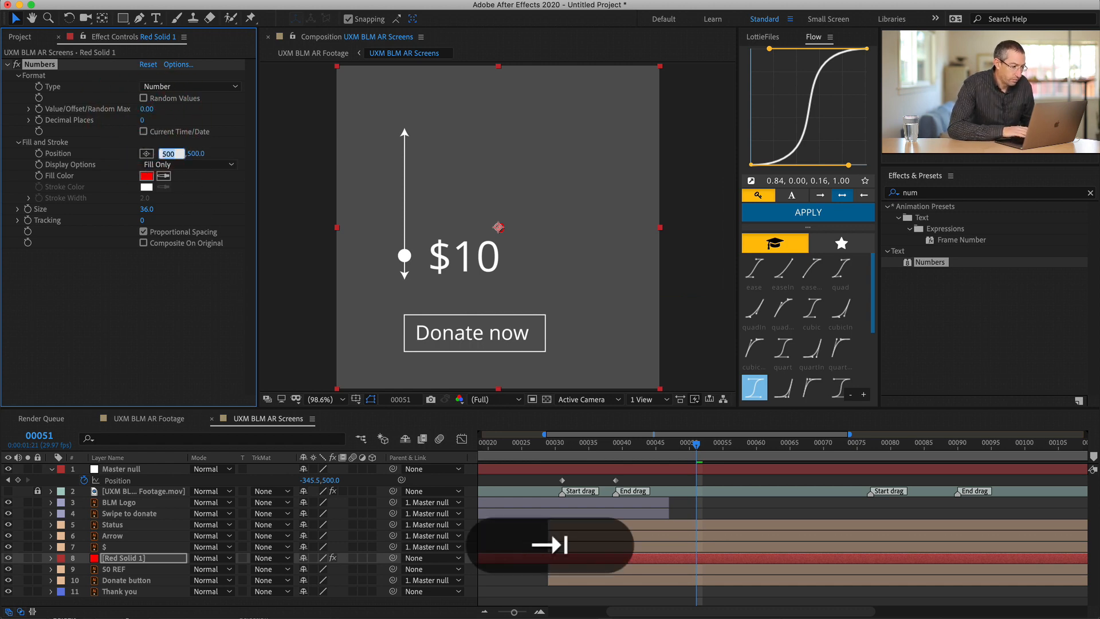
- Set the number's size to 129 and its fill colour to white (FFFFFF)
{"action": "left_click", "coordinate": [146, 209]}
{"action": "type", "text": "129"}
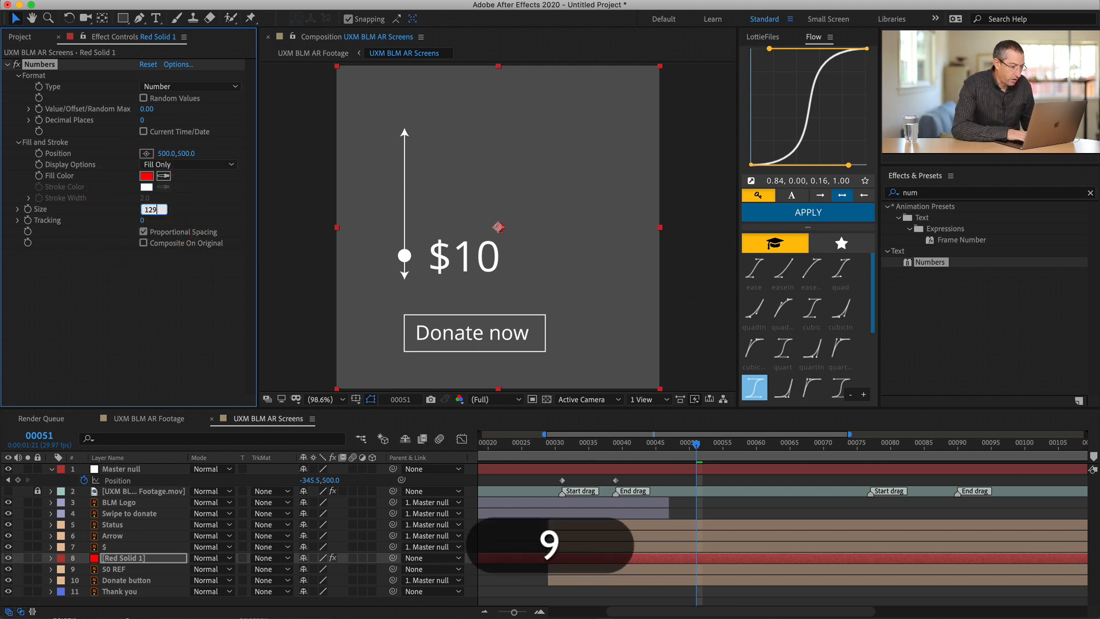
{"action": "key", "text": "Return"}
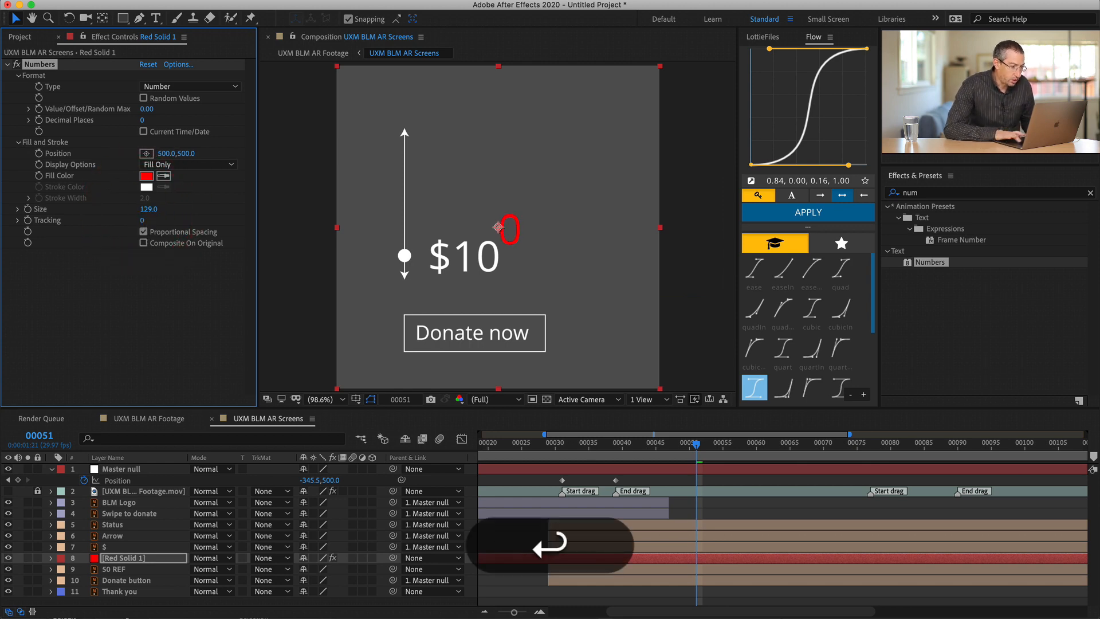
{"action": "left_click", "coordinate": [145, 174]}
{"action": "left_click", "coordinate": [634, 446]}
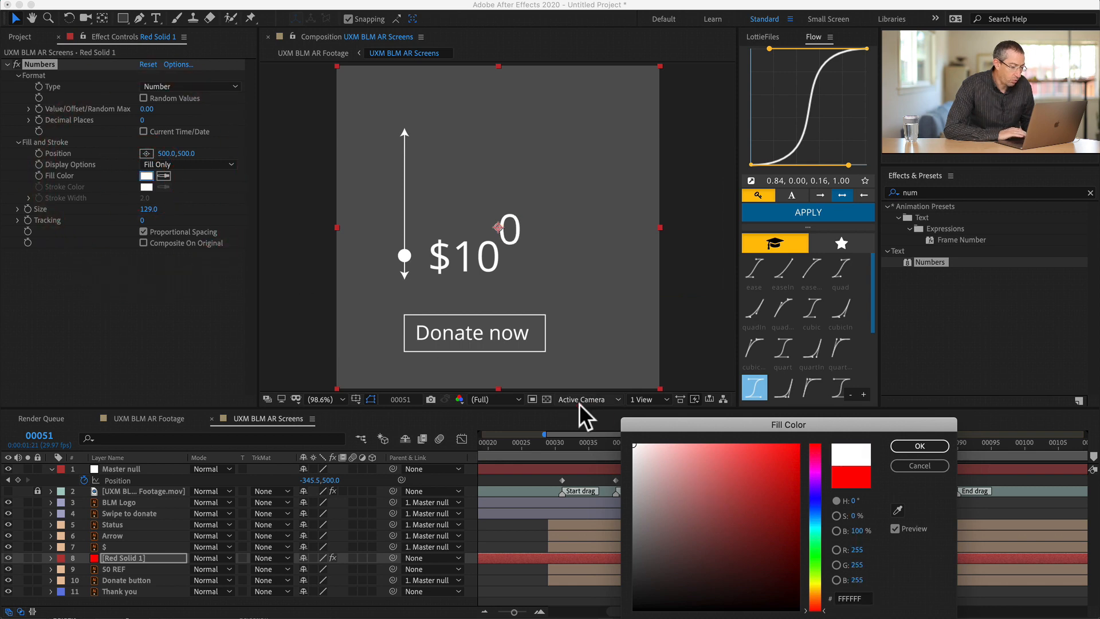
{"action": "key", "text": "Return"}
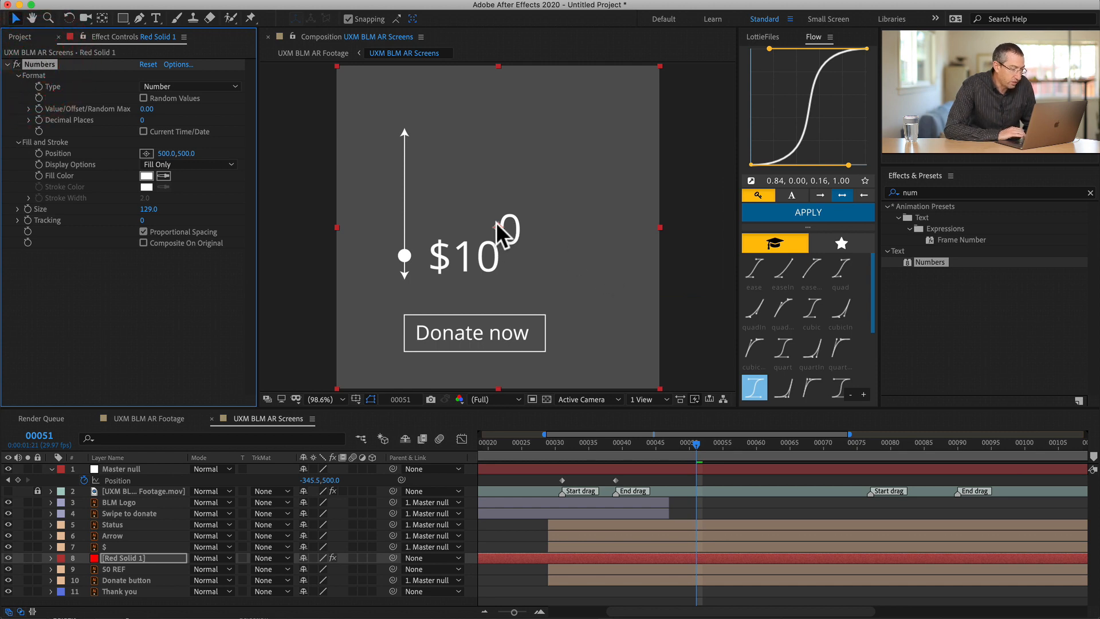
- Set the number's value to 10 and place it over the reference digits beside the $ sign, at about 360, 583
{"action": "left_click_drag", "start_coordinate": [498, 231], "coordinate": [469, 193]}
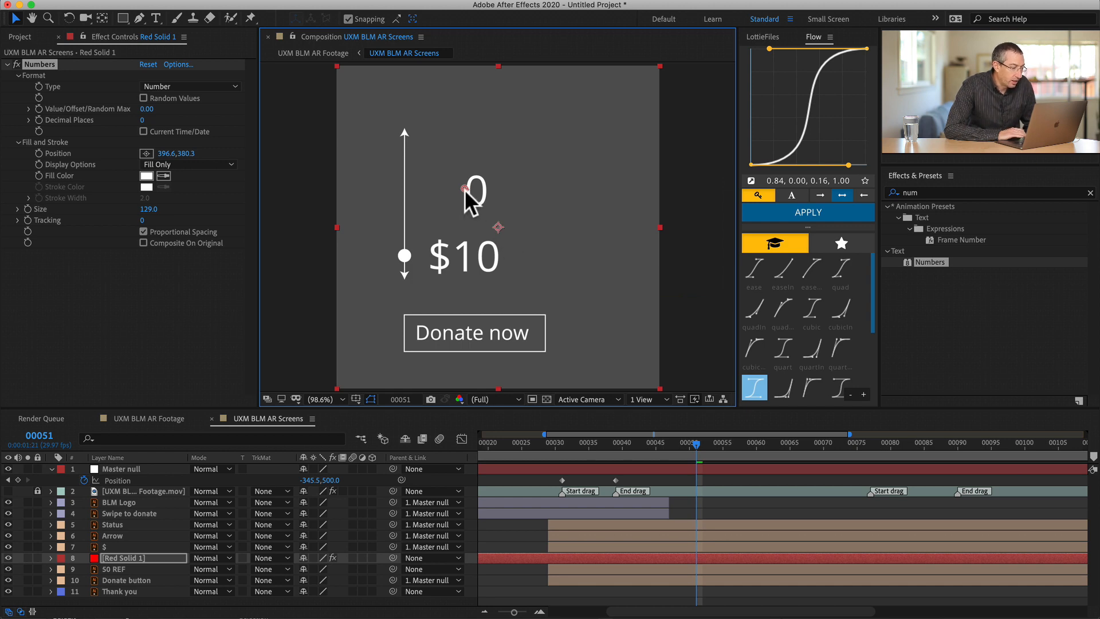
{"action": "left_click_drag", "start_coordinate": [464, 189], "coordinate": [464, 206]}
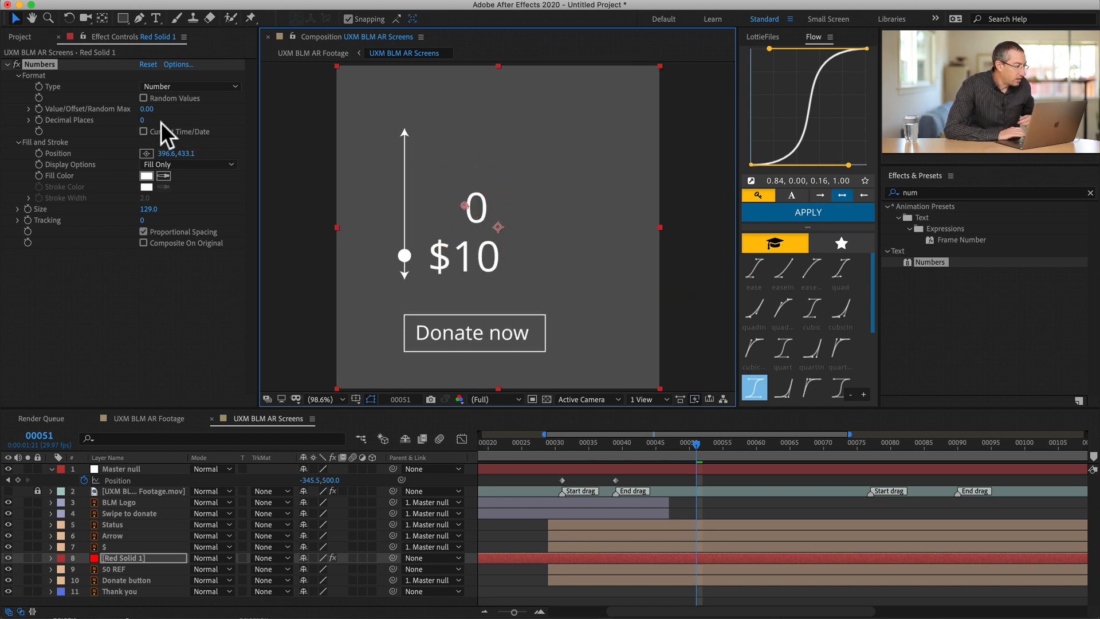
{"action": "left_click", "coordinate": [71, 109]}
{"action": "left_click", "coordinate": [148, 109]}
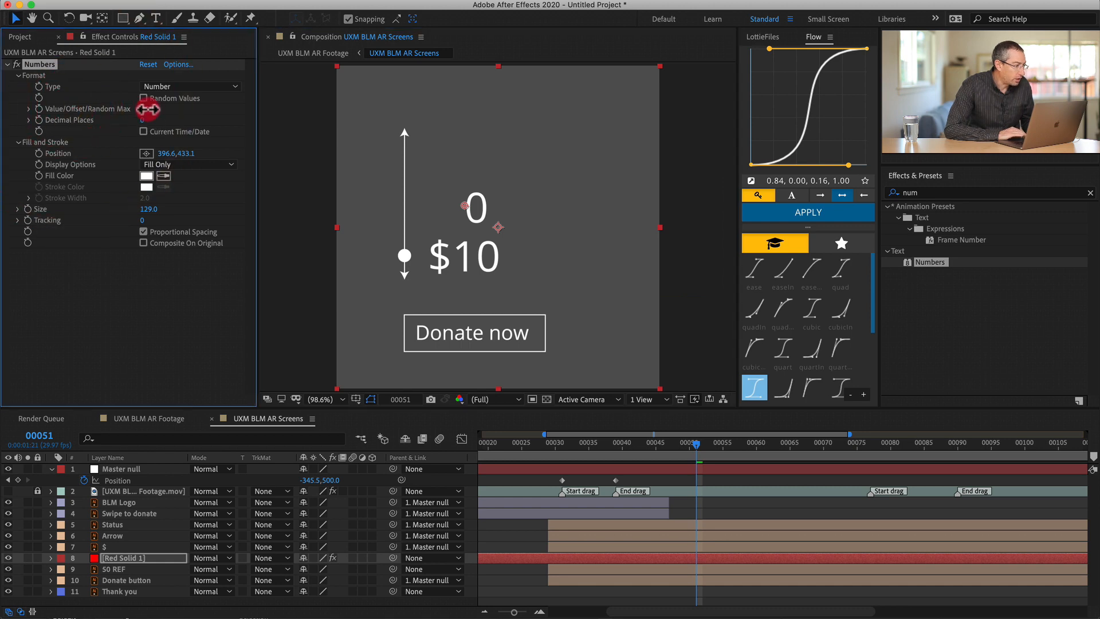
{"action": "type", "text": "10"}
{"action": "key", "text": "Return"}
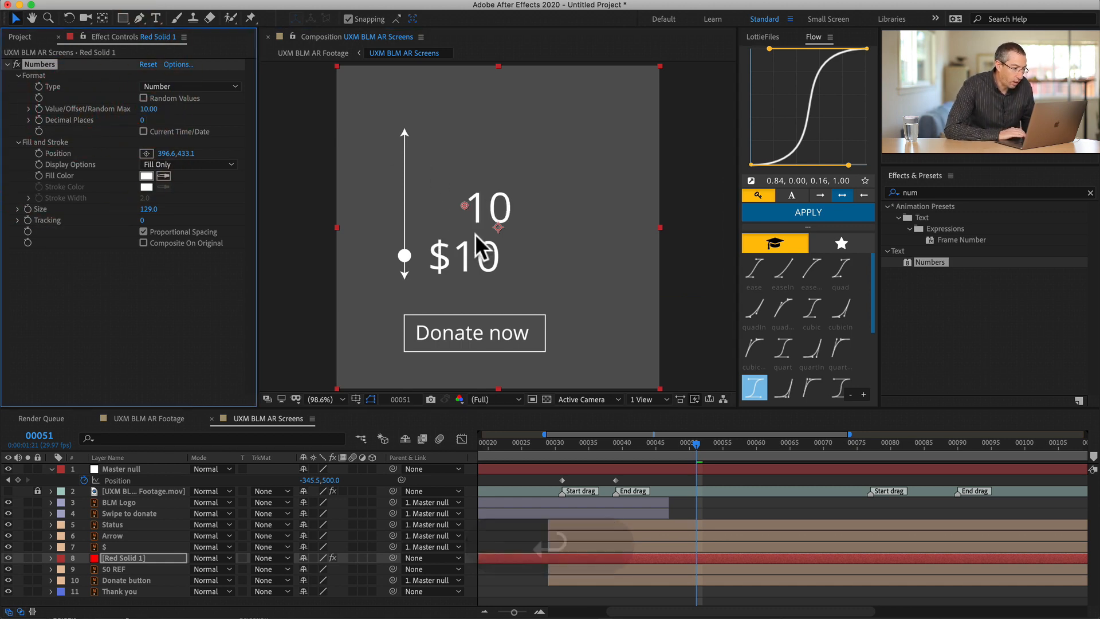
{"action": "left_click_drag", "start_coordinate": [463, 206], "coordinate": [452, 250]}
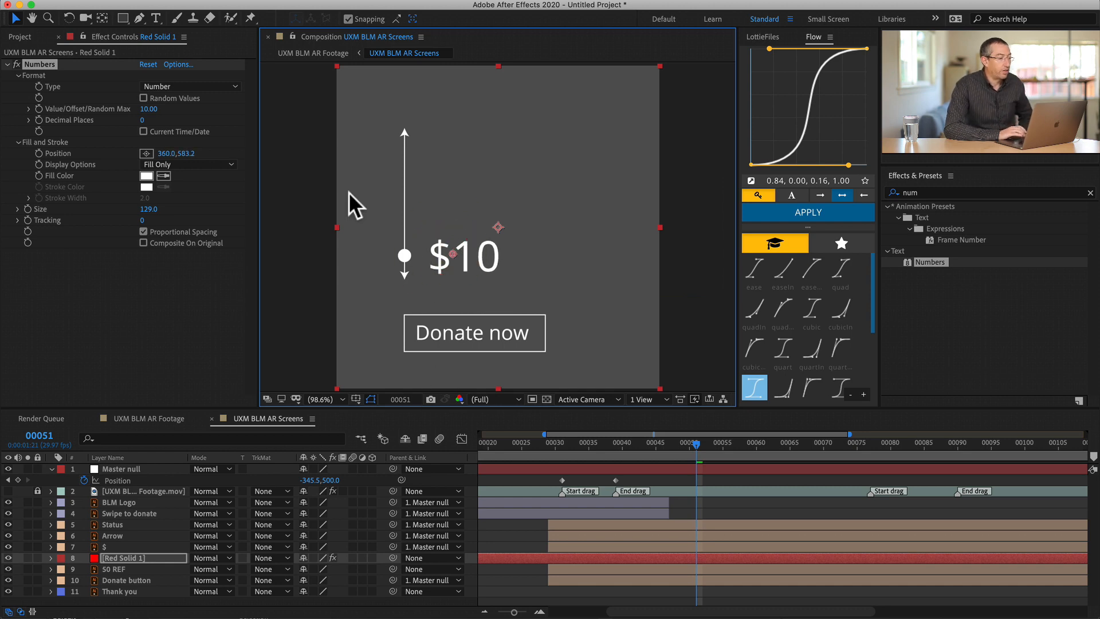
- Hide the 50 REF layer and rename the Red Solid 1 layer as Animating numbers
{"action": "left_click", "coordinate": [114, 567]}
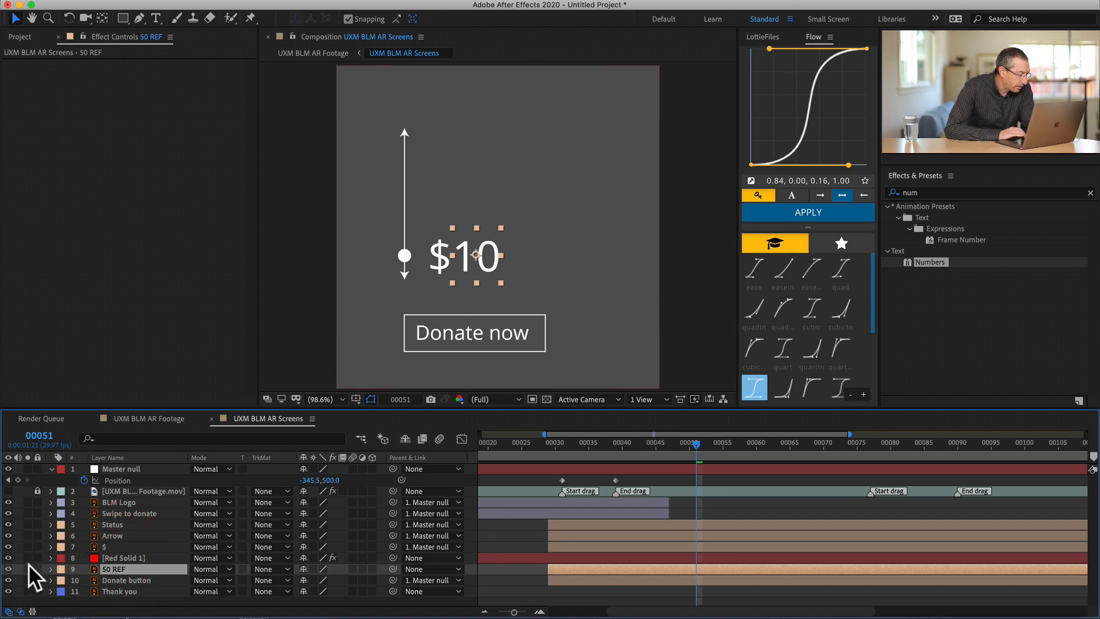
{"action": "left_click", "coordinate": [8, 569]}
{"action": "left_click", "coordinate": [131, 558]}
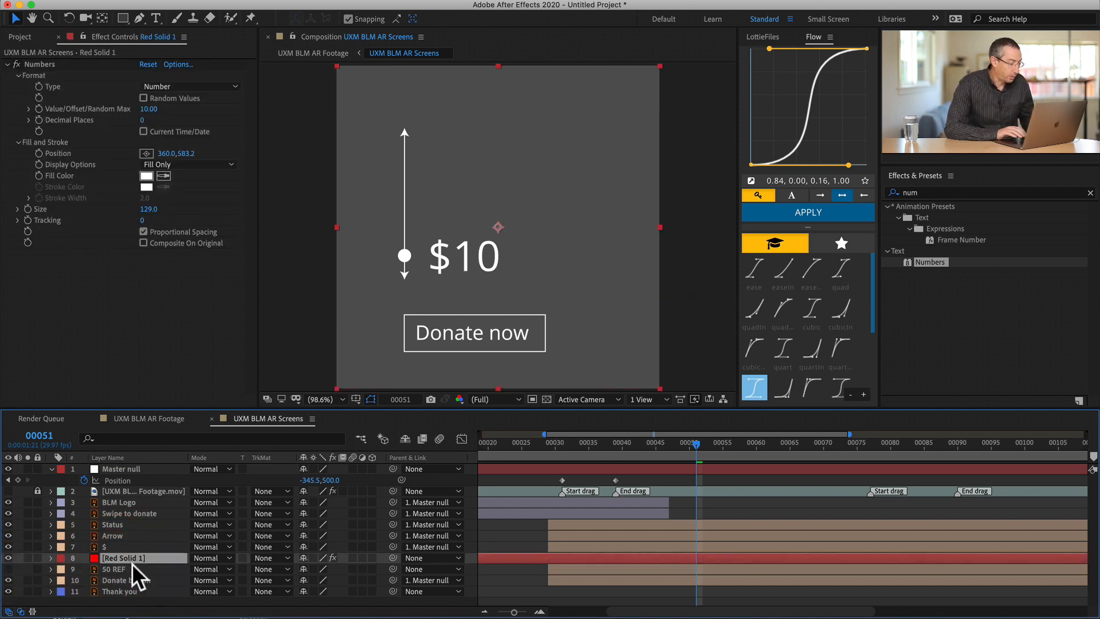
{"action": "key", "text": "Return"}
{"action": "type", "text": "A"}
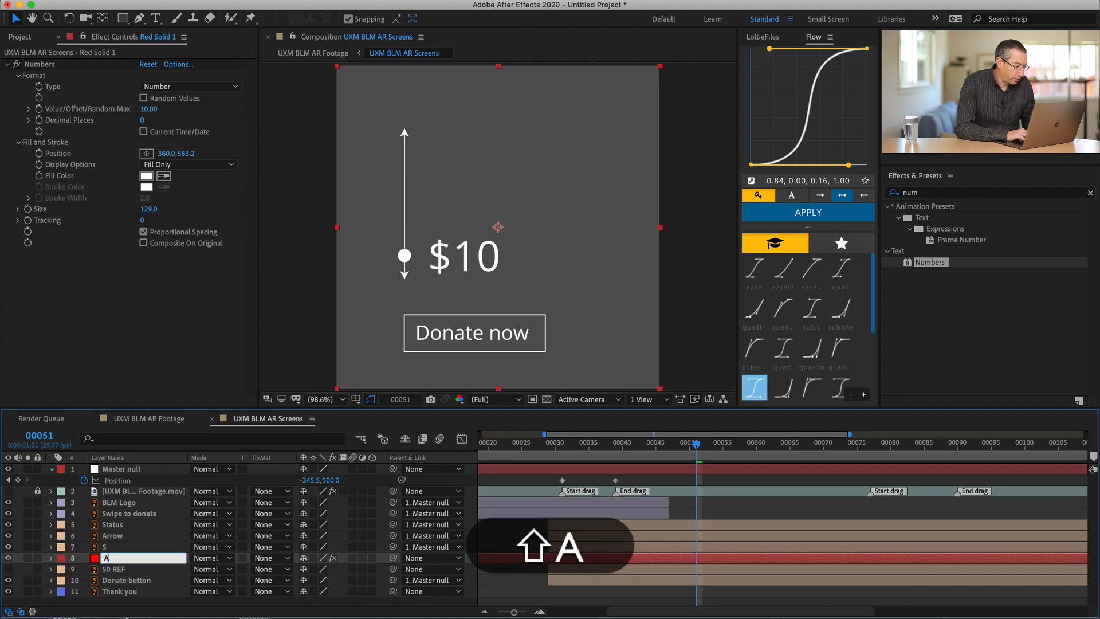
{"action": "type", "text": "nimating numbers"}
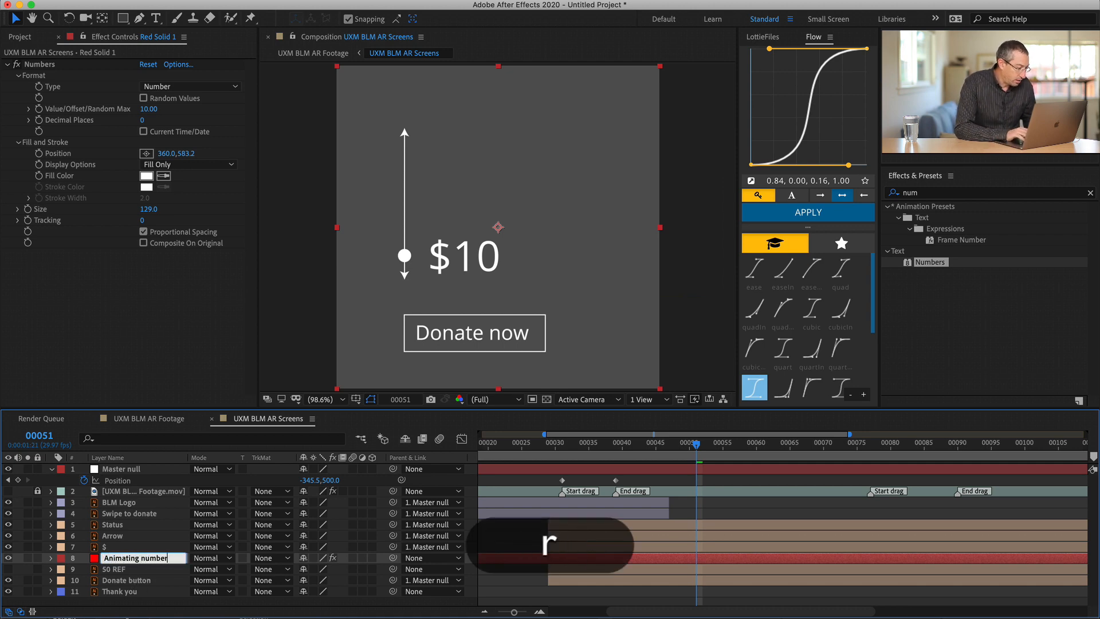
{"action": "key", "text": "Return"}
- Set the label colour of the Animating numbers layer to Peach
{"action": "left_click", "coordinate": [60, 558]}
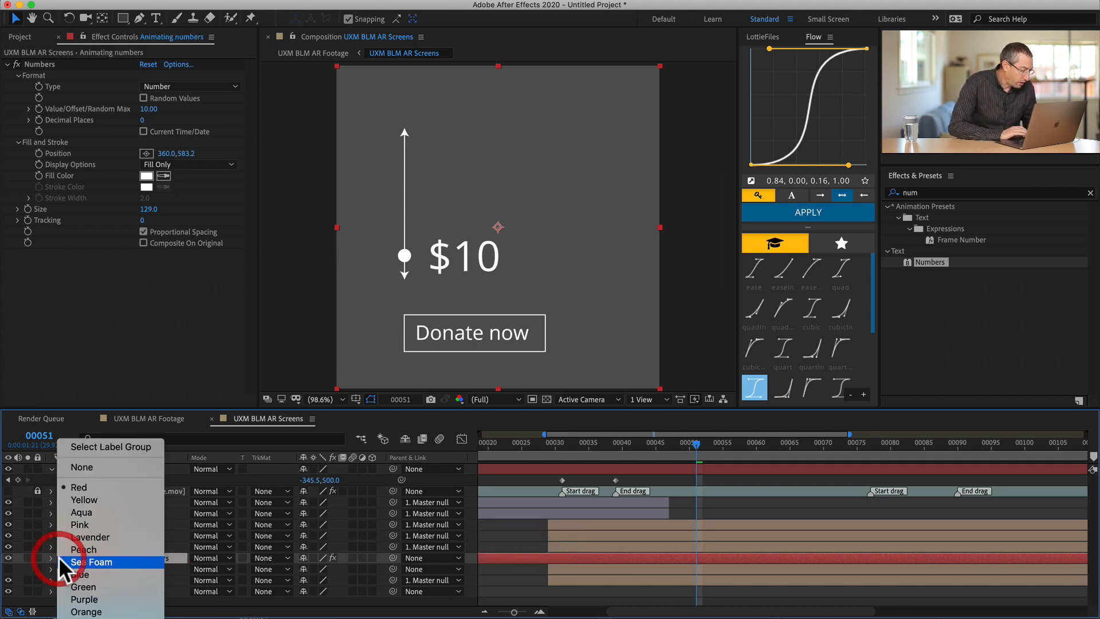
{"action": "left_click", "coordinate": [88, 501]}
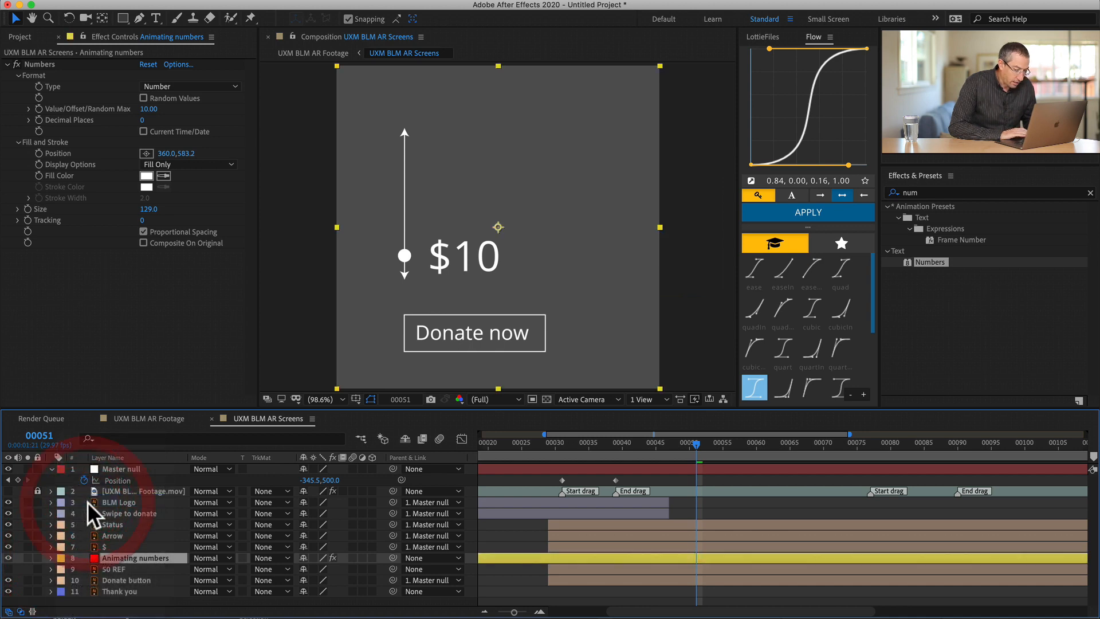
{"action": "left_click", "coordinate": [56, 569]}
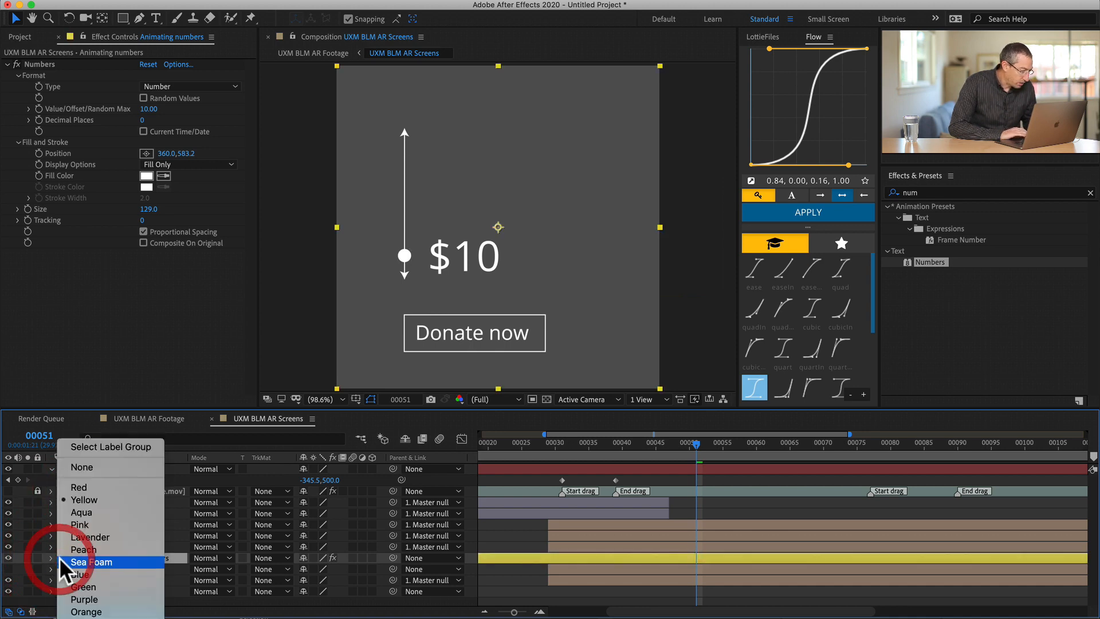
{"action": "left_click", "coordinate": [75, 548]}
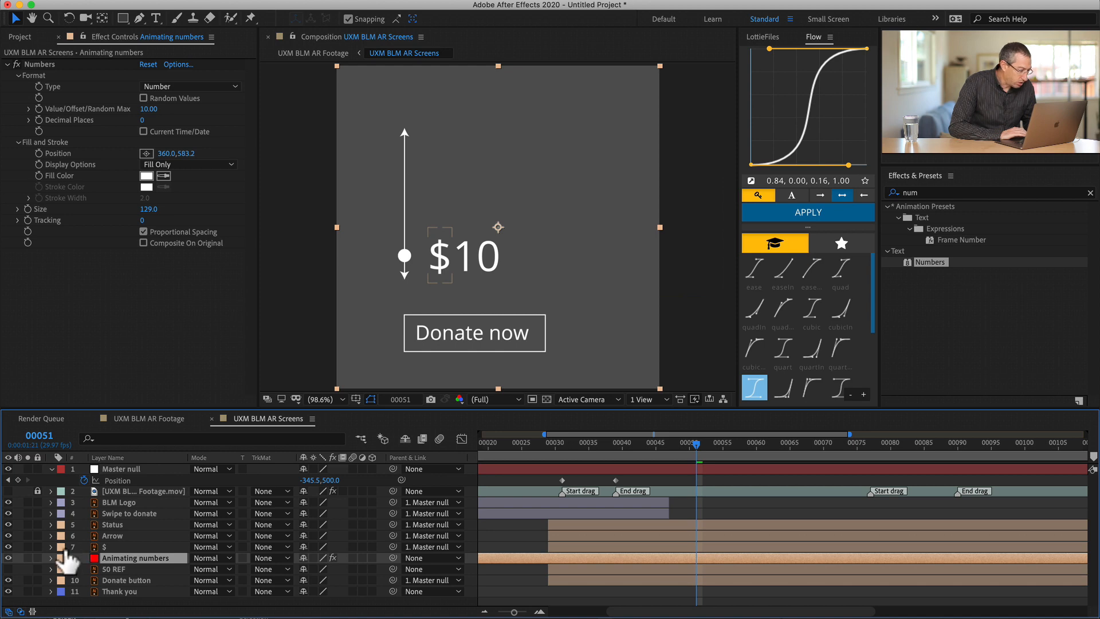
{"action": "left_click", "coordinate": [59, 556]}
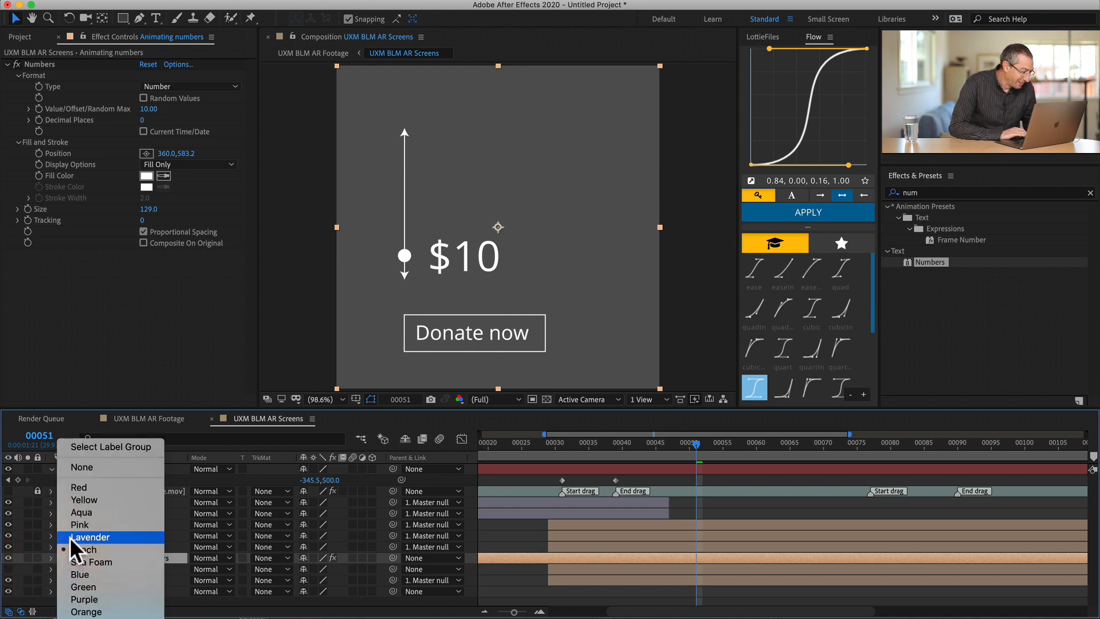
{"action": "left_click", "coordinate": [174, 529]}
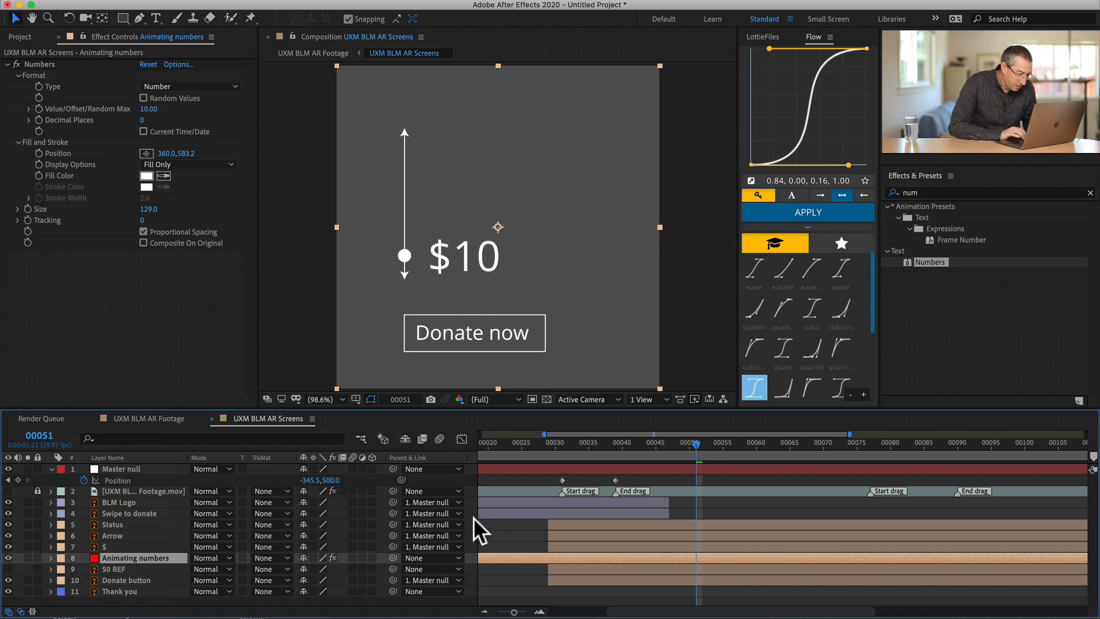
- Trim the Animating numbers layer to start at frame 29 and end at frame 146
{"action": "left_click", "coordinate": [498, 528]}
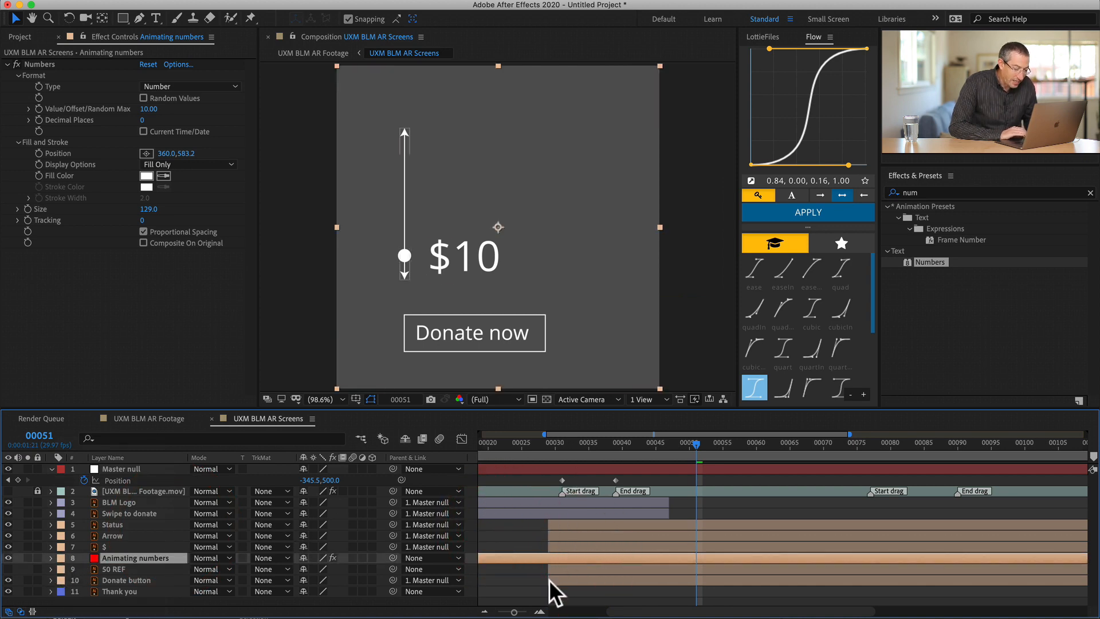
{"action": "left_click_drag", "start_coordinate": [574, 441], "coordinate": [547, 443]}
{"action": "key", "text": "alt+shift+bracketleft"}
{"action": "key", "text": "alt+bracketleft"}
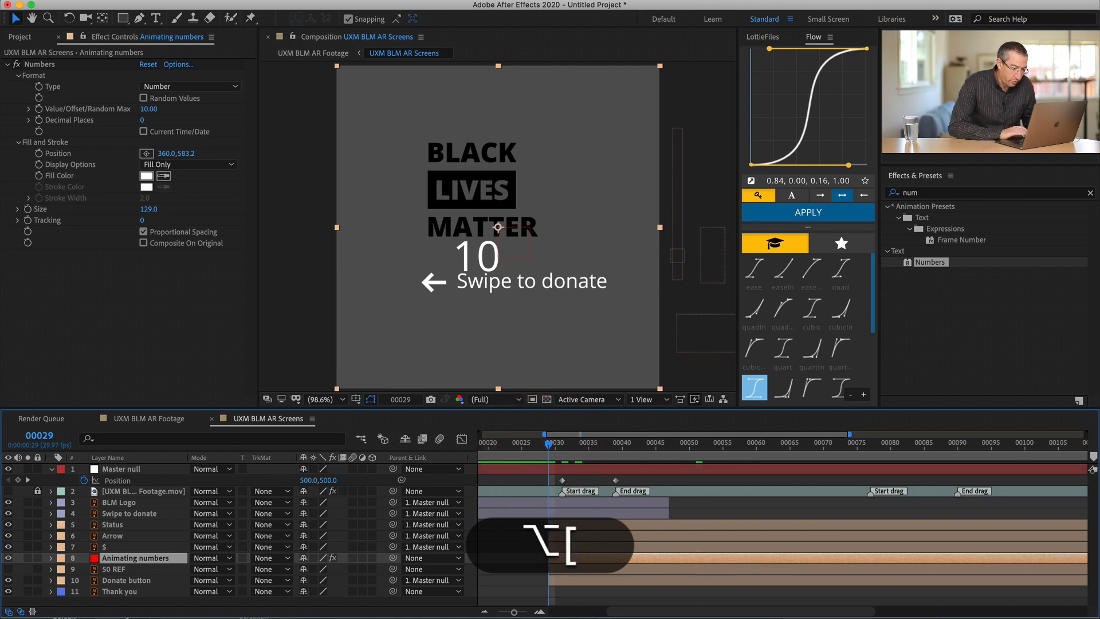
{"action": "key", "text": "minus"}
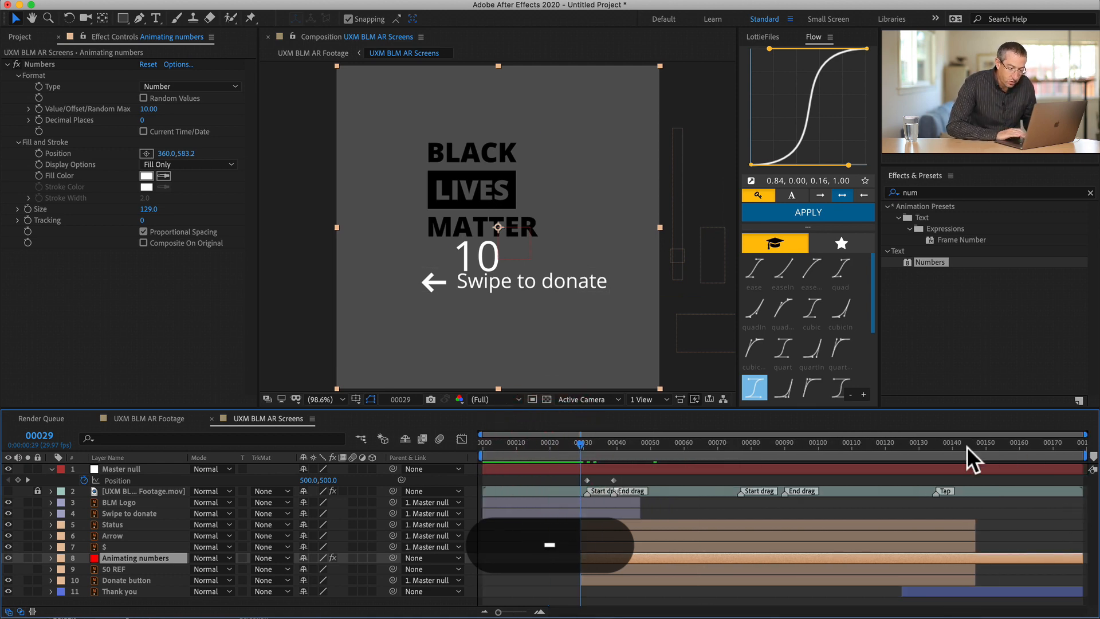
{"action": "left_click", "coordinate": [974, 443], "text": "shift"}
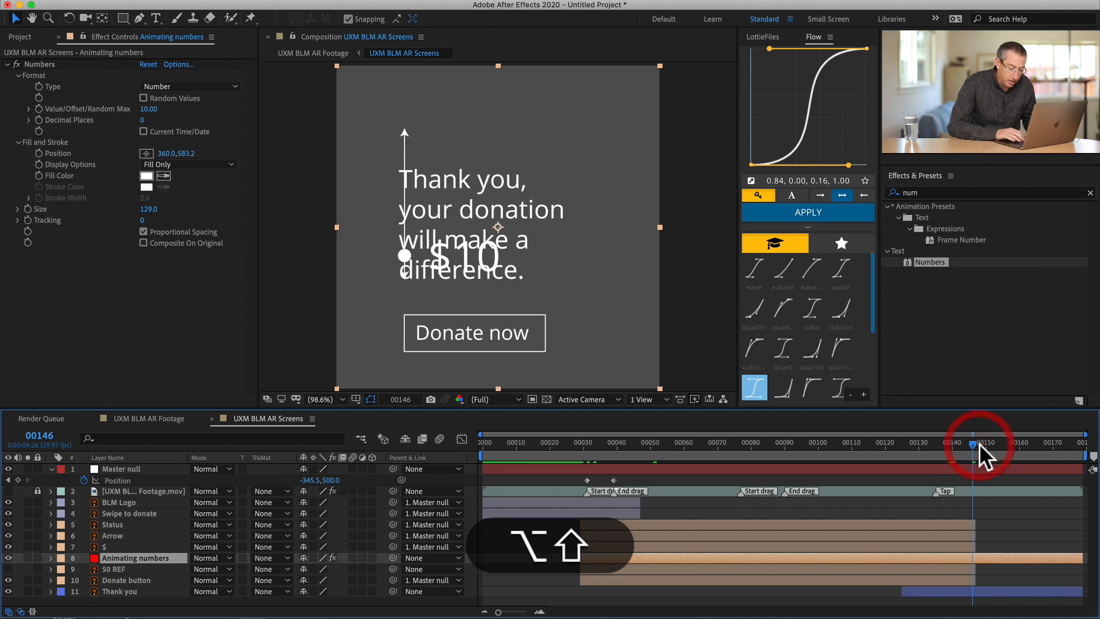
{"action": "key", "text": "alt+shift+bracketright"}
{"action": "key", "text": "alt+bracketright"}
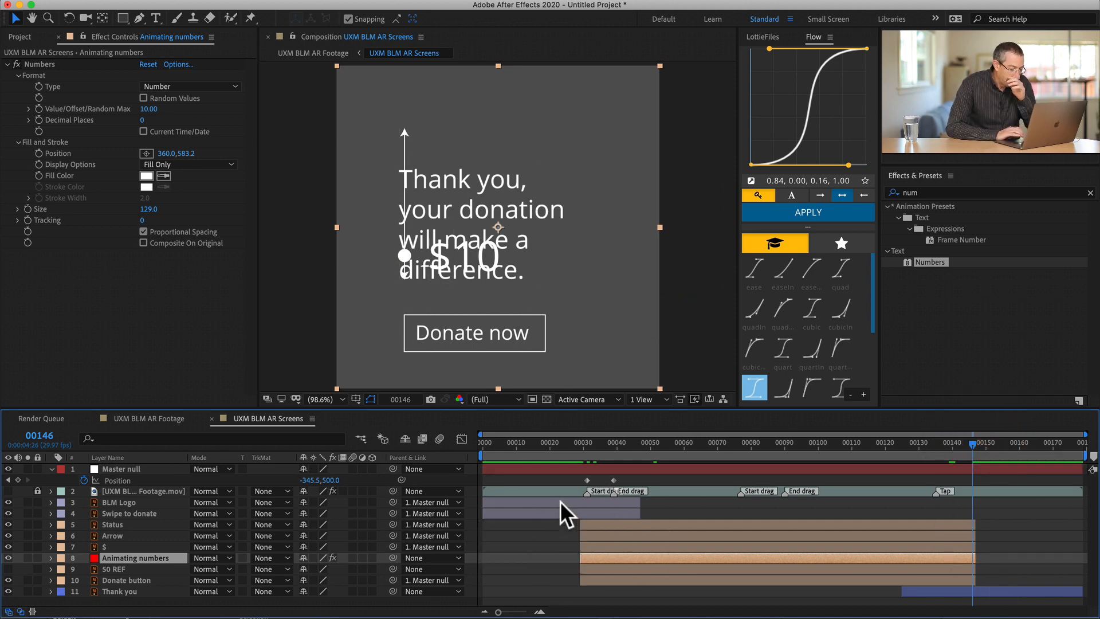
- At frame 52, add a Value/Offset/Random Max keyframe to the Animating numbers layer and reveal its keyframed properties in the timeline
{"action": "left_click_drag", "start_coordinate": [622, 553], "coordinate": [585, 446]}
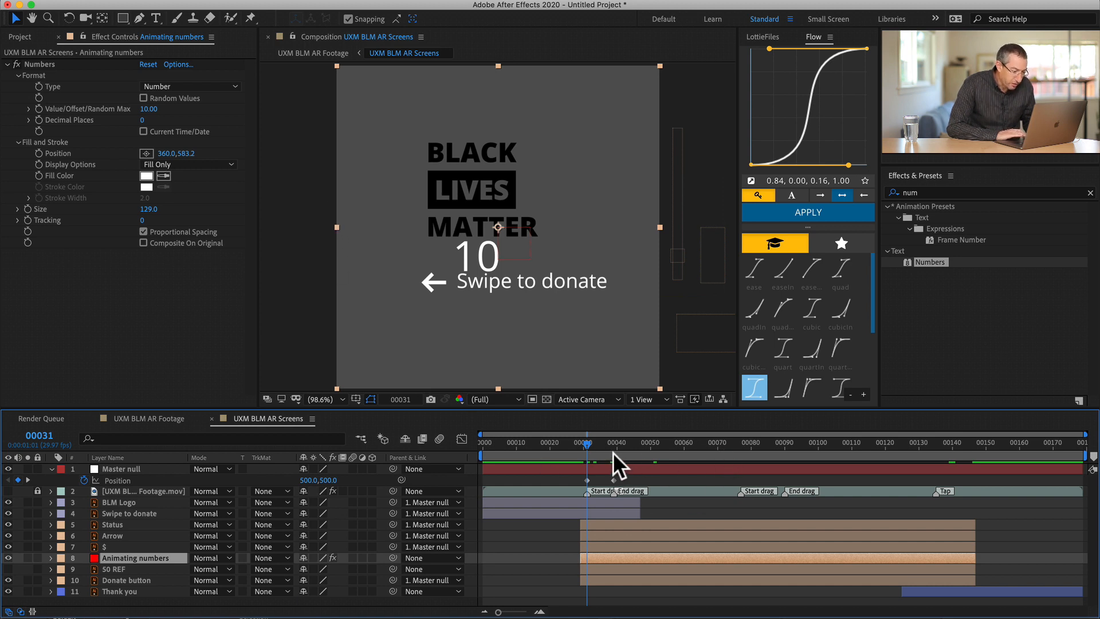
{"action": "left_click_drag", "start_coordinate": [594, 442], "coordinate": [654, 452]}
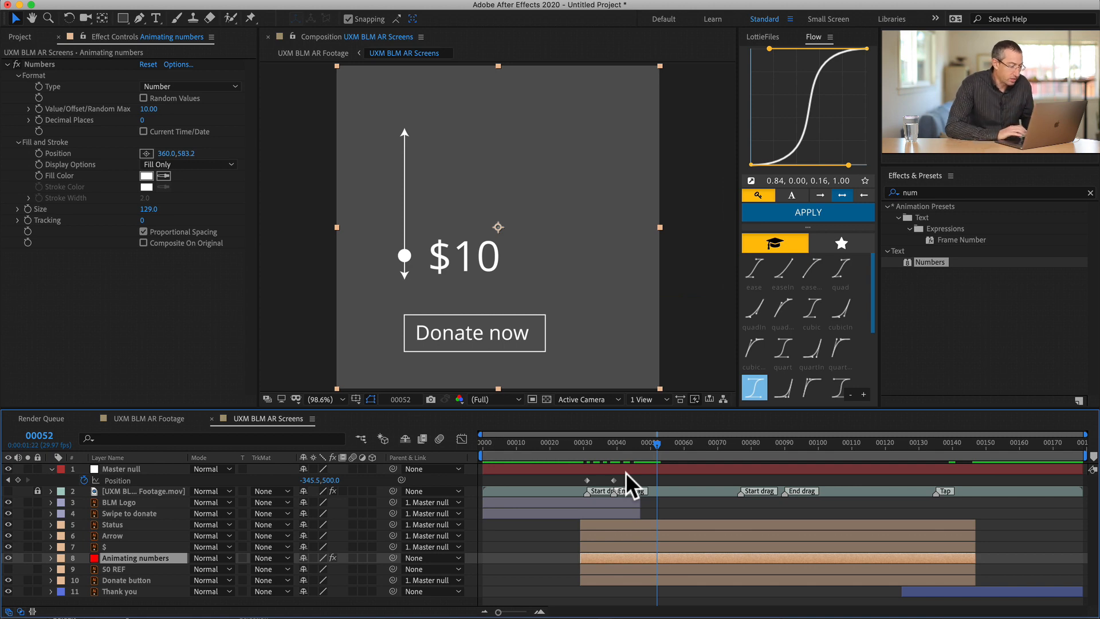
{"action": "left_click", "coordinate": [38, 109]}
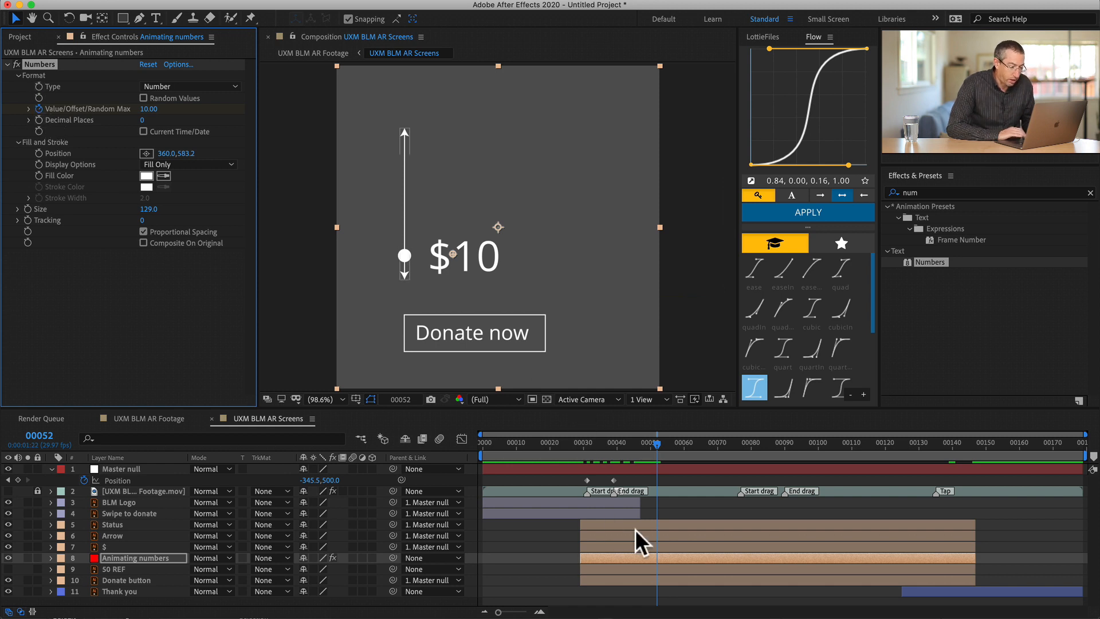
{"action": "left_click", "coordinate": [645, 553]}
{"action": "key", "text": "u"}
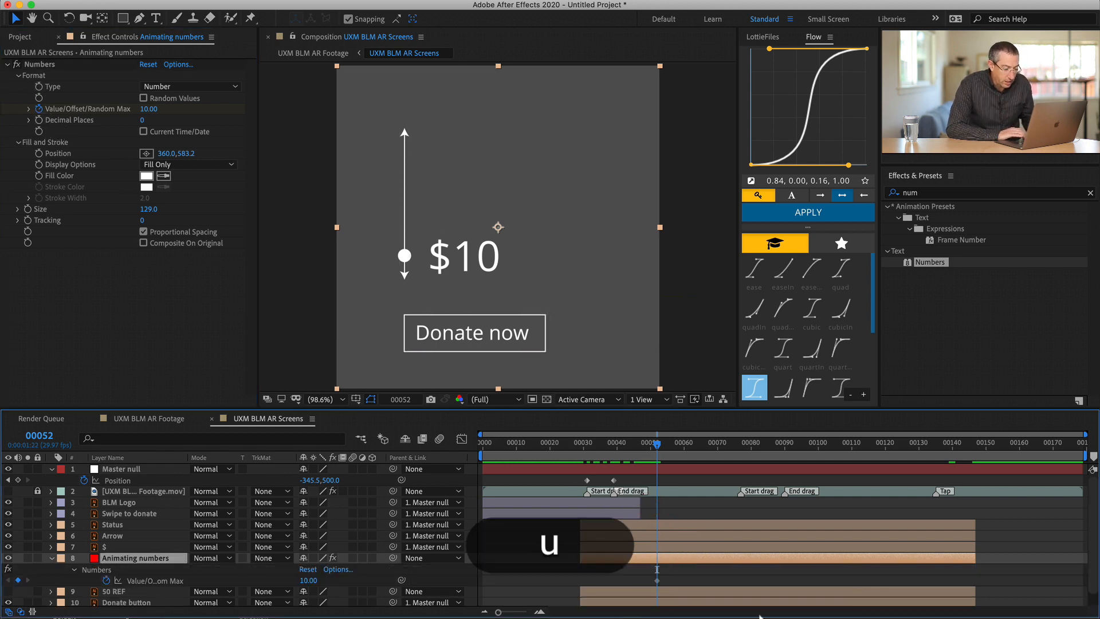
- At frame 69, set the Value/Offset/Random Max of the Animating numbers layer to 50 and preview the counting
{"action": "mouse_move", "coordinate": [695, 447]}
{"action": "left_mouse_down"}
{"action": "mouse_move", "coordinate": [740, 446]}
{"action": "mouse_move", "coordinate": [714, 448]}
{"action": "left_mouse_up"}
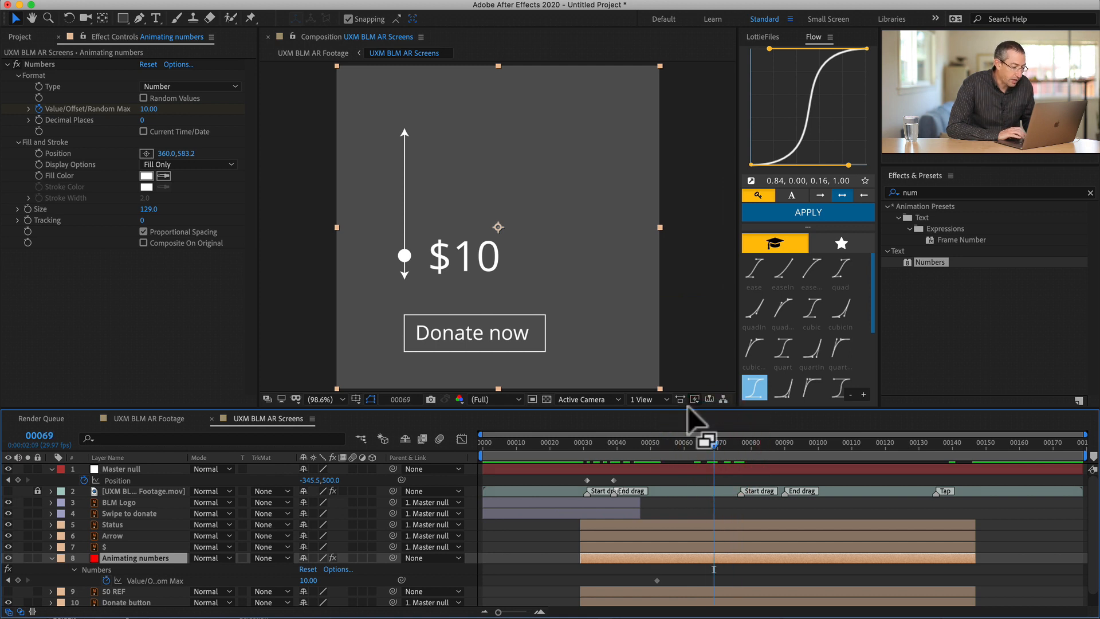
{"action": "left_click", "coordinate": [149, 109]}
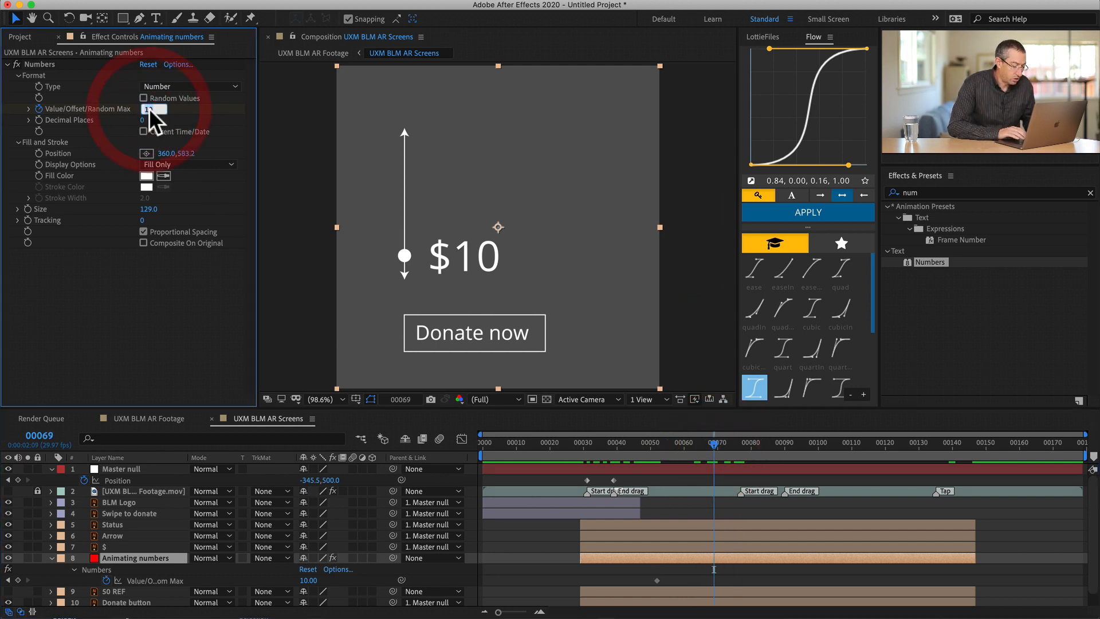
{"action": "type", "text": "50"}
{"action": "key", "text": "Return"}
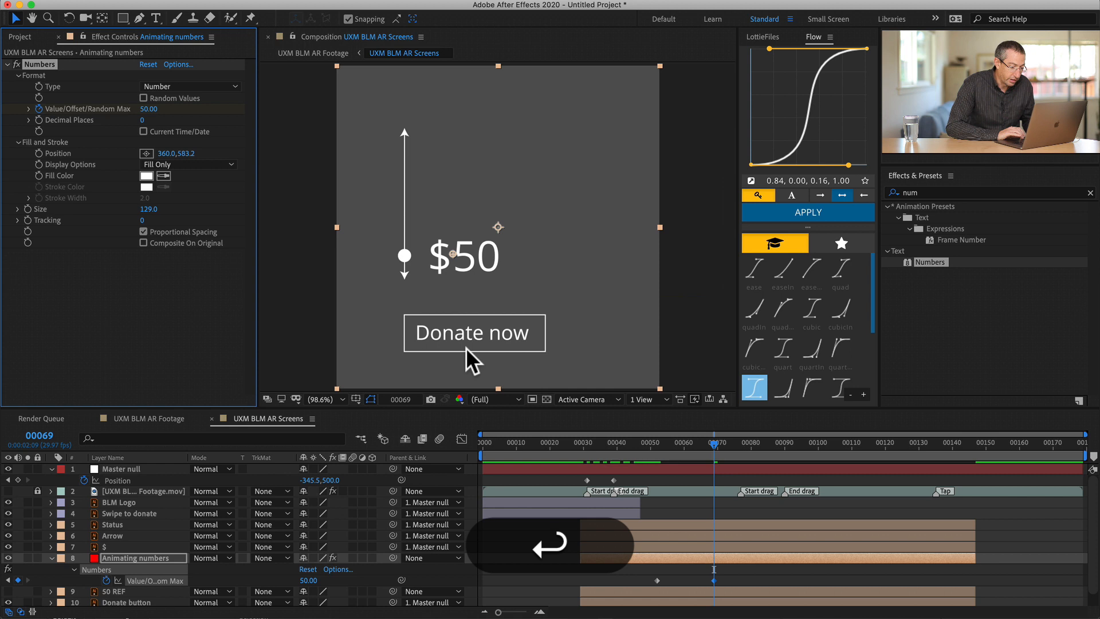
{"action": "mouse_move", "coordinate": [705, 435]}
{"action": "left_mouse_down"}
{"action": "mouse_move", "coordinate": [645, 432]}
{"action": "mouse_move", "coordinate": [704, 428]}
{"action": "left_mouse_up"}
{"action": "left_click", "coordinate": [704, 429]}
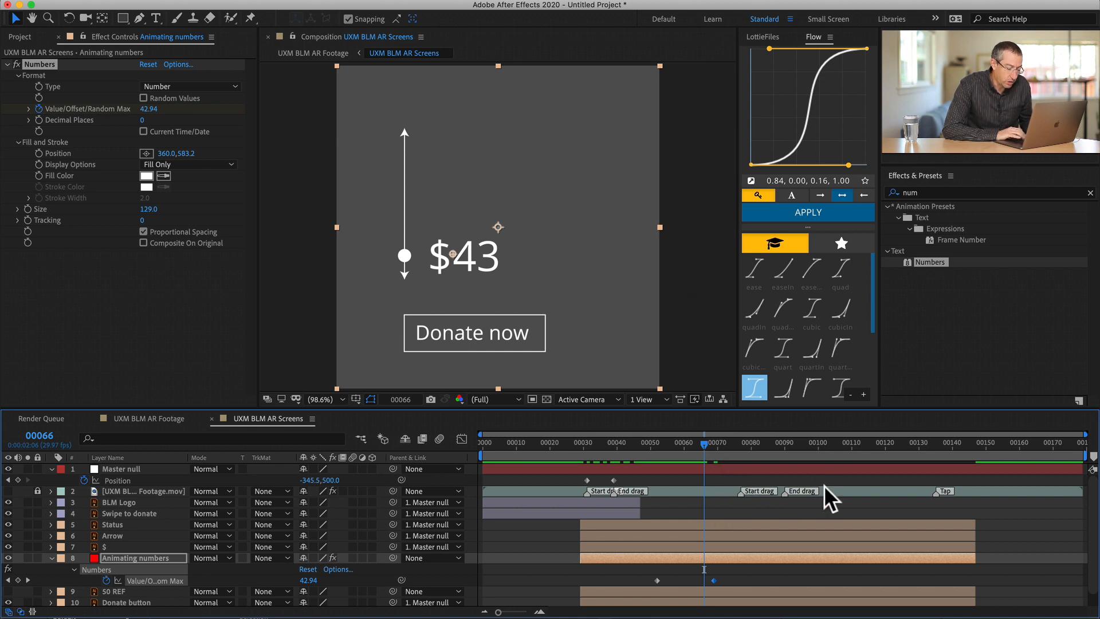
- Move the 50 keyframe to the End drag marker at frame 90 and the 10 keyframe to the Start drag marker at frame 77
{"action": "left_click_drag", "start_coordinate": [727, 443], "coordinate": [762, 443]}
{"action": "left_click_drag", "start_coordinate": [712, 580], "coordinate": [784, 580]}
{"action": "left_click", "coordinate": [783, 443]}
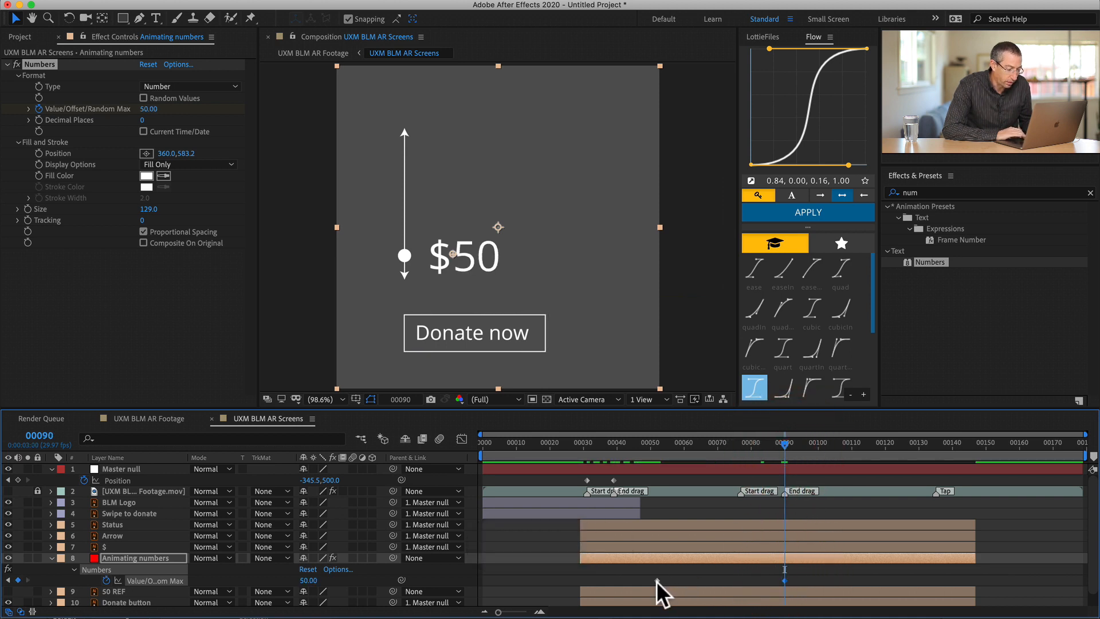
{"action": "left_click_drag", "start_coordinate": [657, 581], "coordinate": [741, 580]}
{"action": "left_click", "coordinate": [740, 442], "text": "shift"}
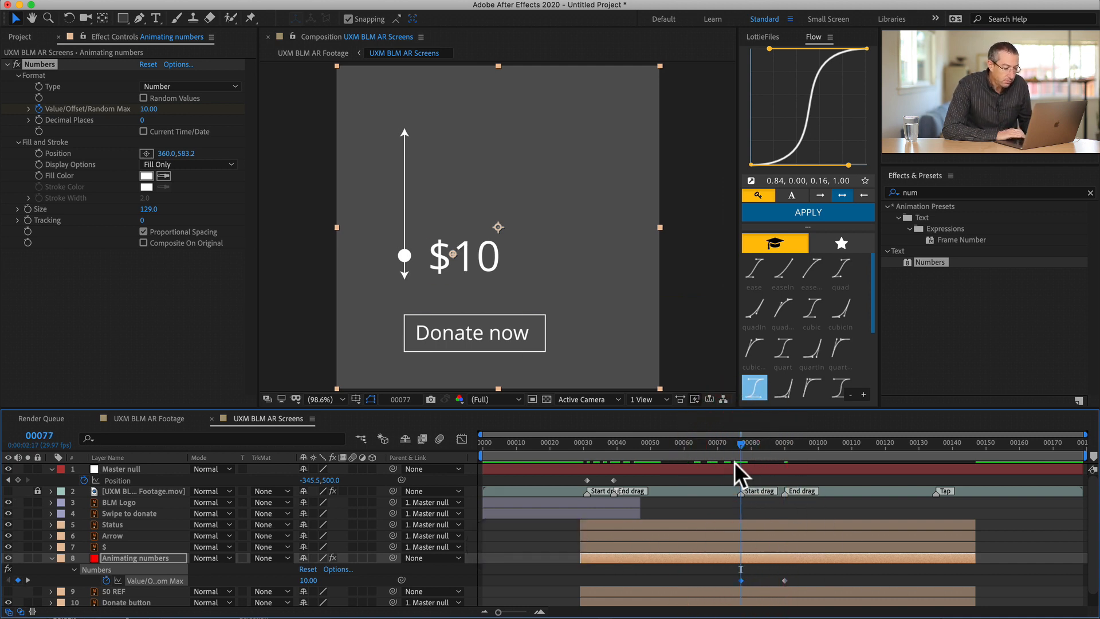
{"action": "left_click_drag", "start_coordinate": [740, 442], "coordinate": [763, 444]}
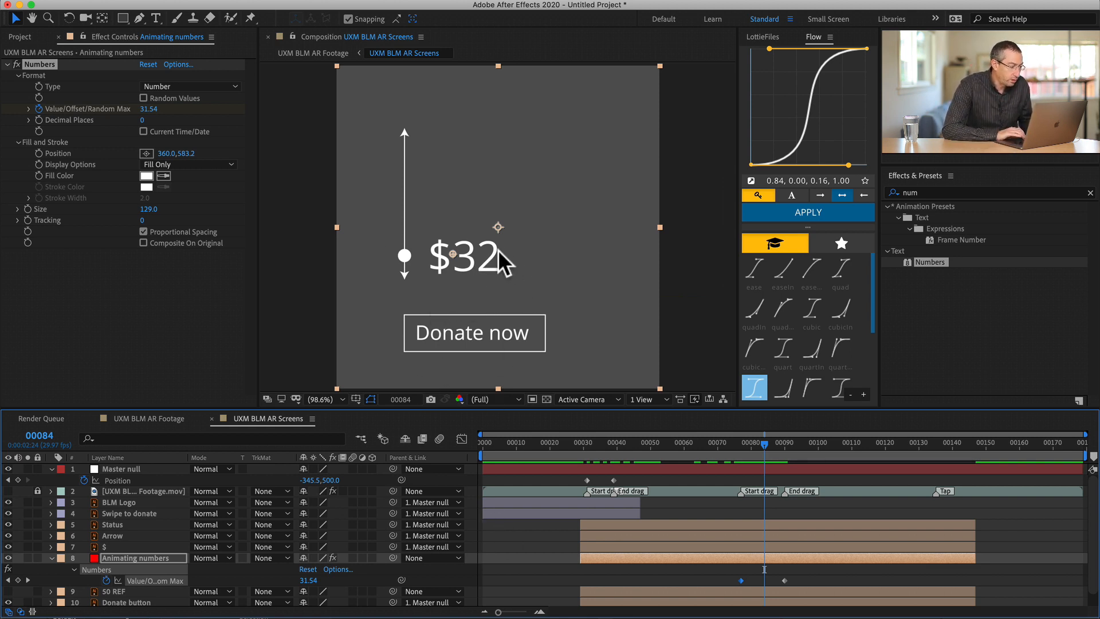
- Parent the $ and Animating numbers layers to the Status layer
{"action": "key", "text": "super+shift+a"}
{"action": "left_click", "coordinate": [130, 557]}
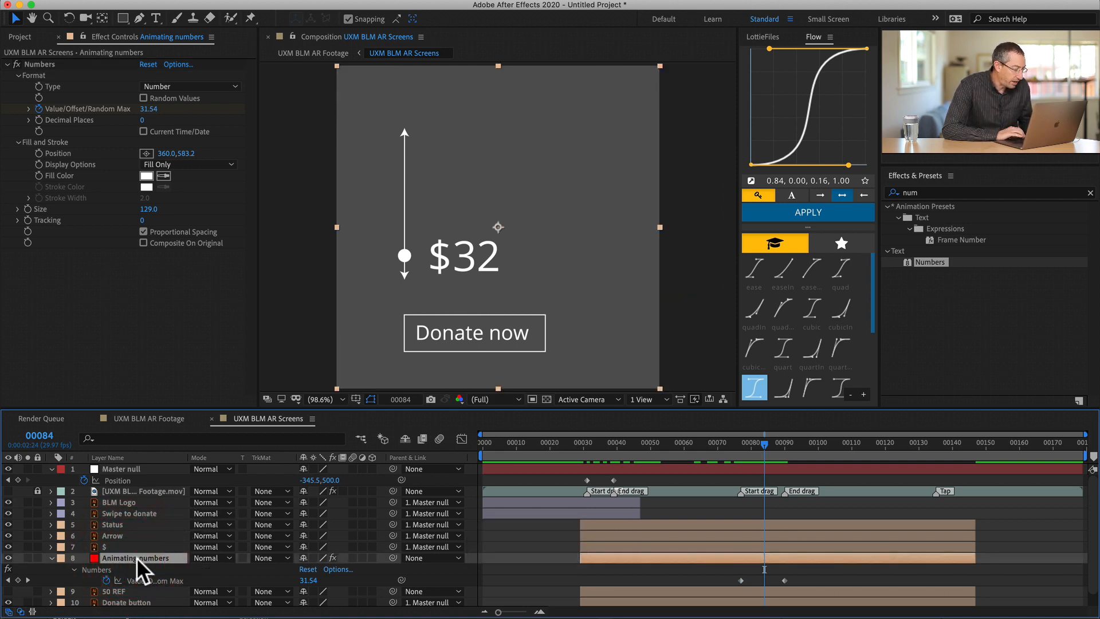
{"action": "left_click", "coordinate": [122, 547], "text": "super"}
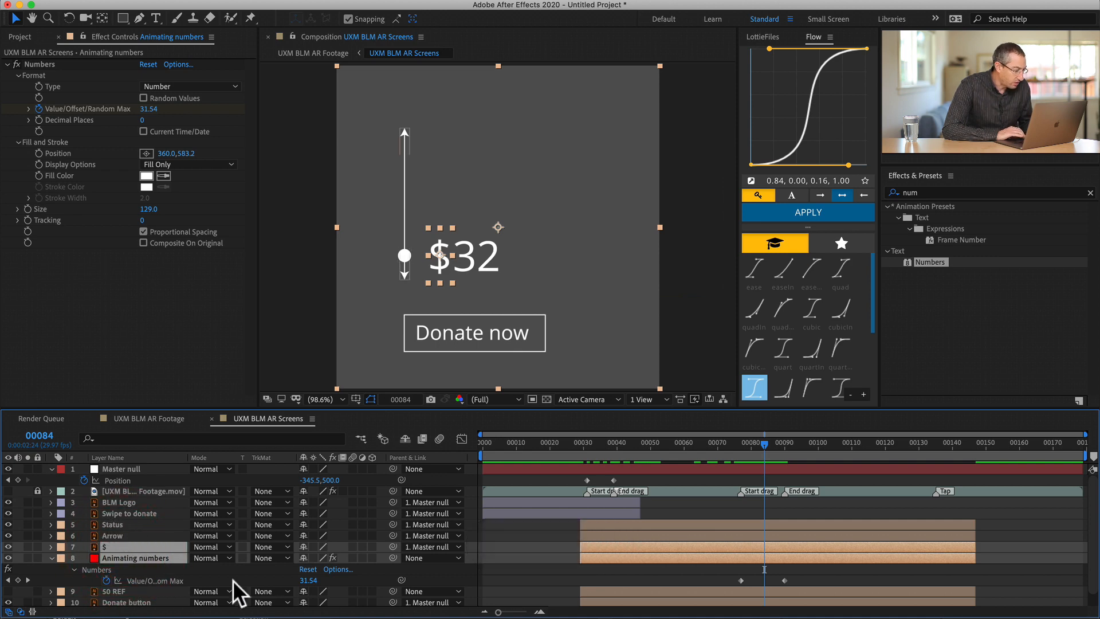
{"action": "left_click_drag", "start_coordinate": [392, 546], "coordinate": [114, 523]}
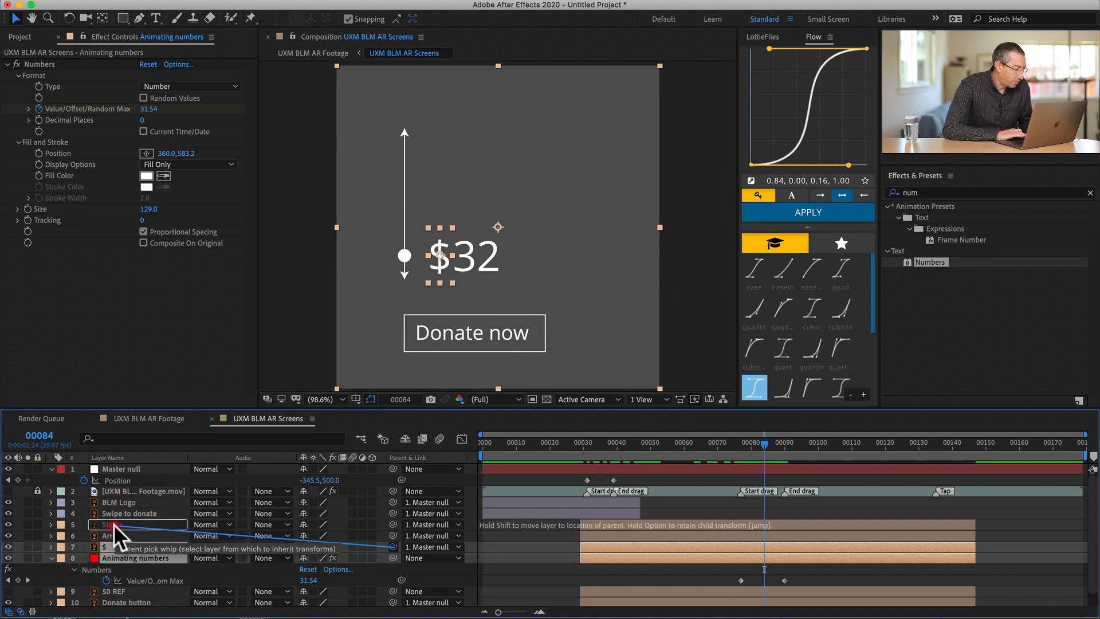
- At frame 77, add a Position keyframe to the Status layer
{"action": "left_click", "coordinate": [114, 523]}
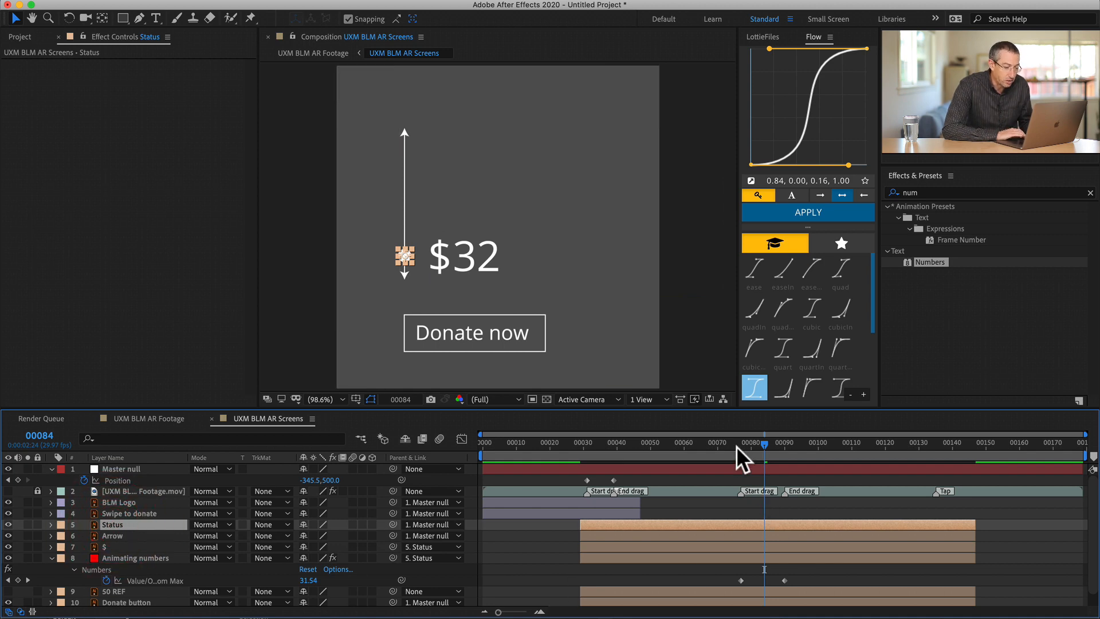
{"action": "left_click_drag", "start_coordinate": [736, 446], "coordinate": [744, 444]}
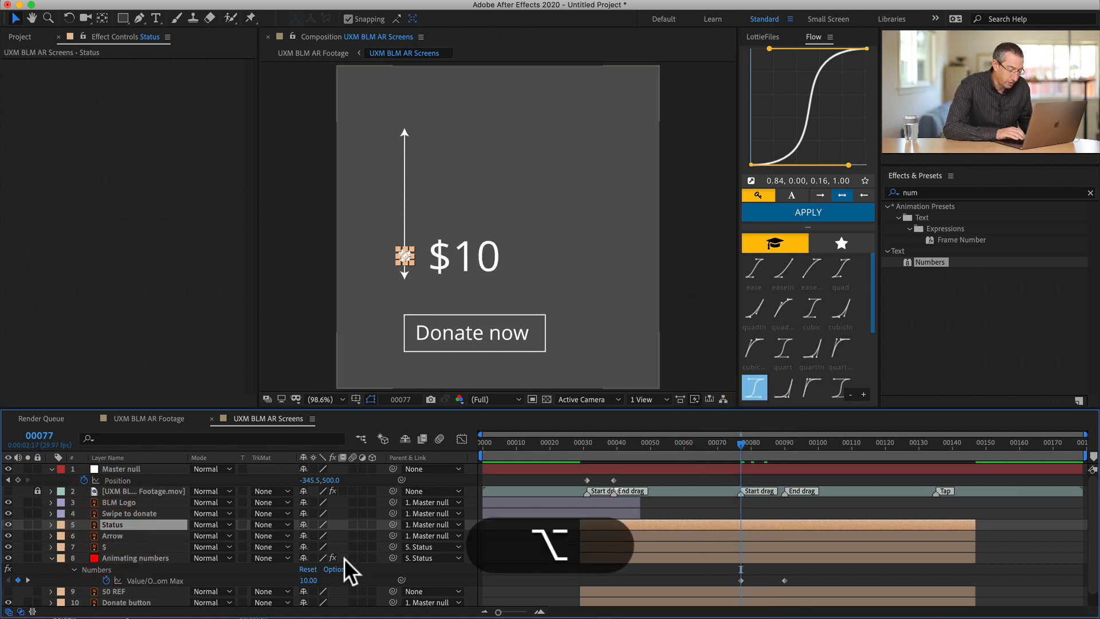
{"action": "key", "text": "alt+p"}
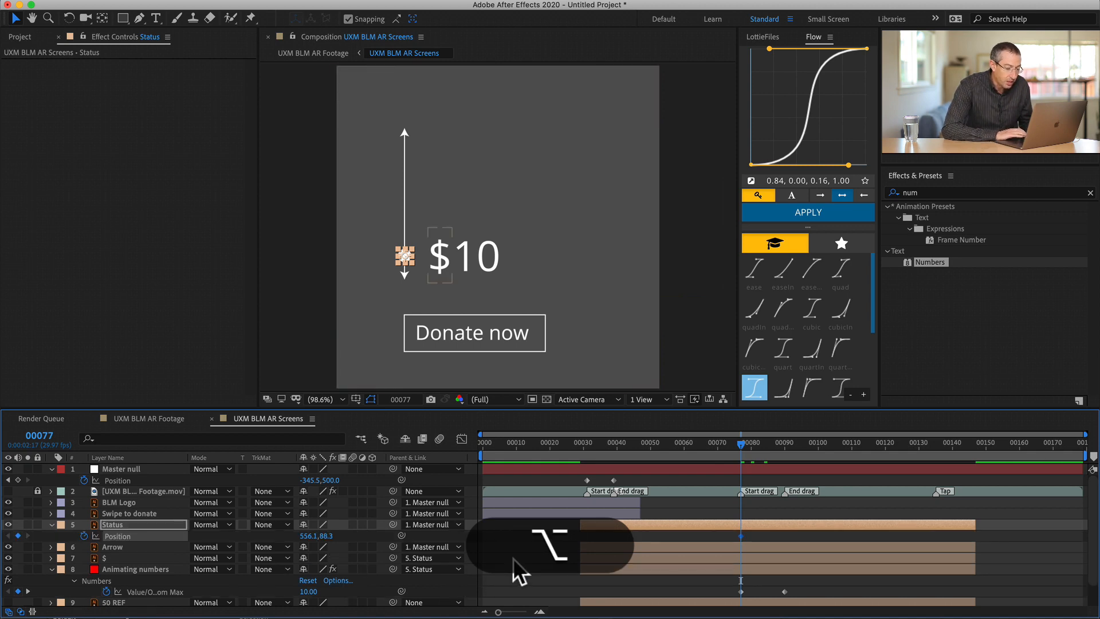
- At frame 90, raise the Status layer to Position 556.1, -211.7 and preview the slider animation
{"action": "key", "text": "k"}
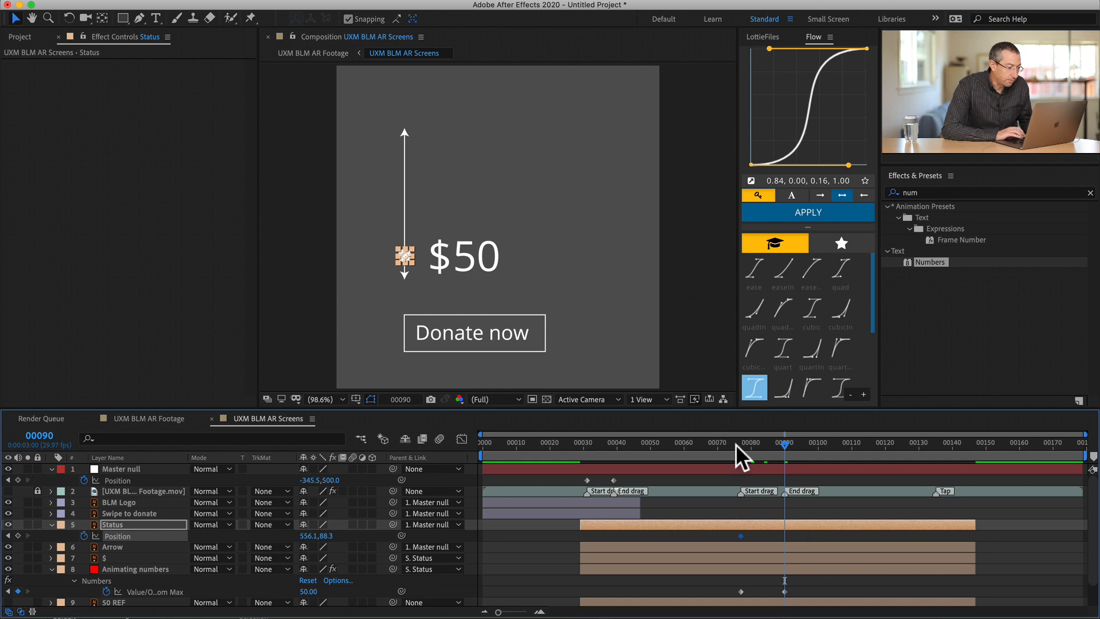
{"action": "key", "text": "shift"}
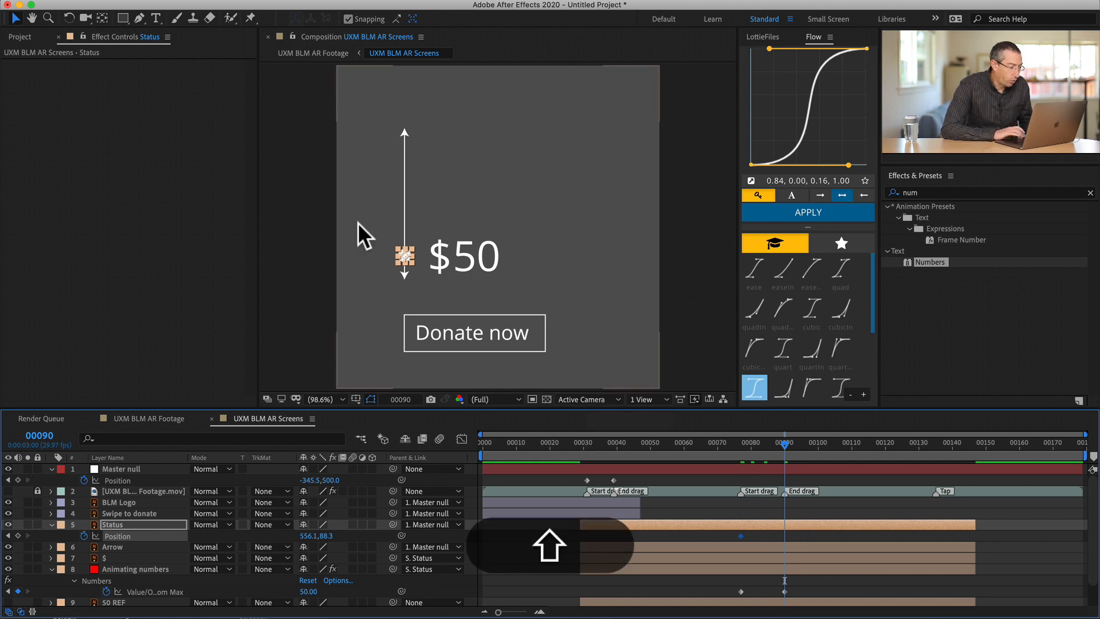
{"action": "key", "text": "shift+Up"}
{"action": "key", "text": "shift+Up"}
{"action": "key", "text": "shift+Up"}
{"action": "key", "text": "shift+Up"}
{"action": "key", "text": "shift+Up"}
{"action": "key", "text": "shift+Up"}
{"action": "key", "text": "shift+Up"}
{"action": "key", "text": "shift+Up"}
{"action": "key", "text": "shift+Up"}
{"action": "key", "text": "shift+Up"}
{"action": "key", "text": "shift+Up"}
{"action": "key", "text": "shift+Up"}
{"action": "key", "text": "shift+Up"}
{"action": "key", "text": "shift+Up"}
{"action": "key", "text": "shift+Up"}
{"action": "key", "text": "shift+Up"}
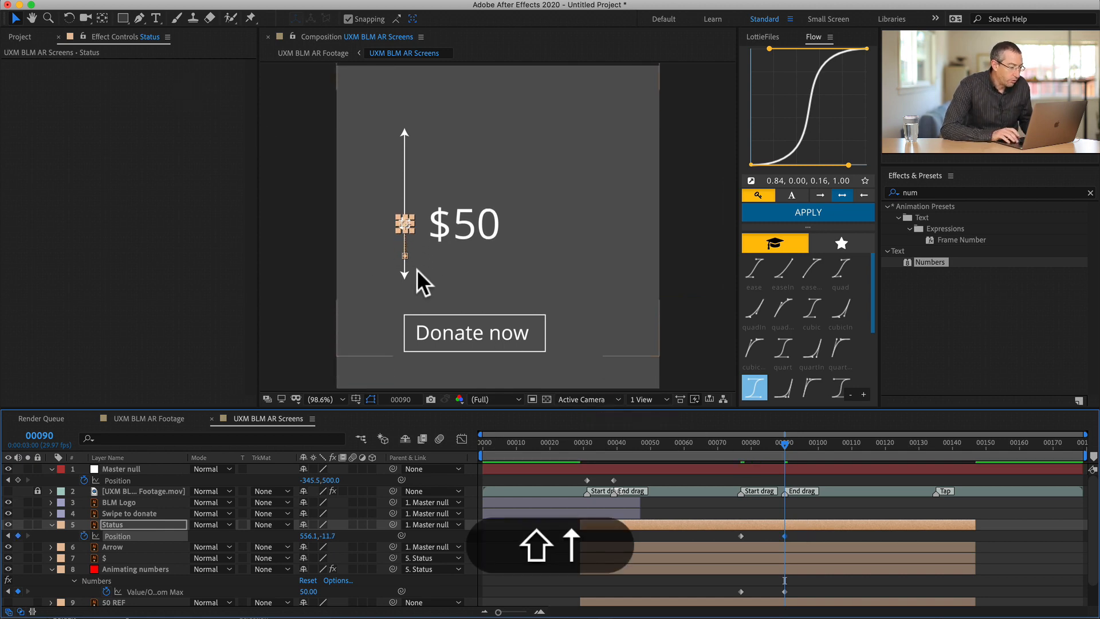
{"action": "key", "text": "shift+Up"}
{"action": "key", "text": "shift+Up"}
{"action": "key", "text": "shift+Up"}
{"action": "key", "text": "shift+Up"}
{"action": "key", "text": "shift+Up"}
{"action": "key", "text": "shift+Up"}
{"action": "key", "text": "shift+Up"}
{"action": "key", "text": "shift+Up"}
{"action": "key", "text": "shift+Up"}
{"action": "key", "text": "shift+Up"}
{"action": "key", "text": "shift+Up"}
{"action": "key", "text": "shift+Up"}
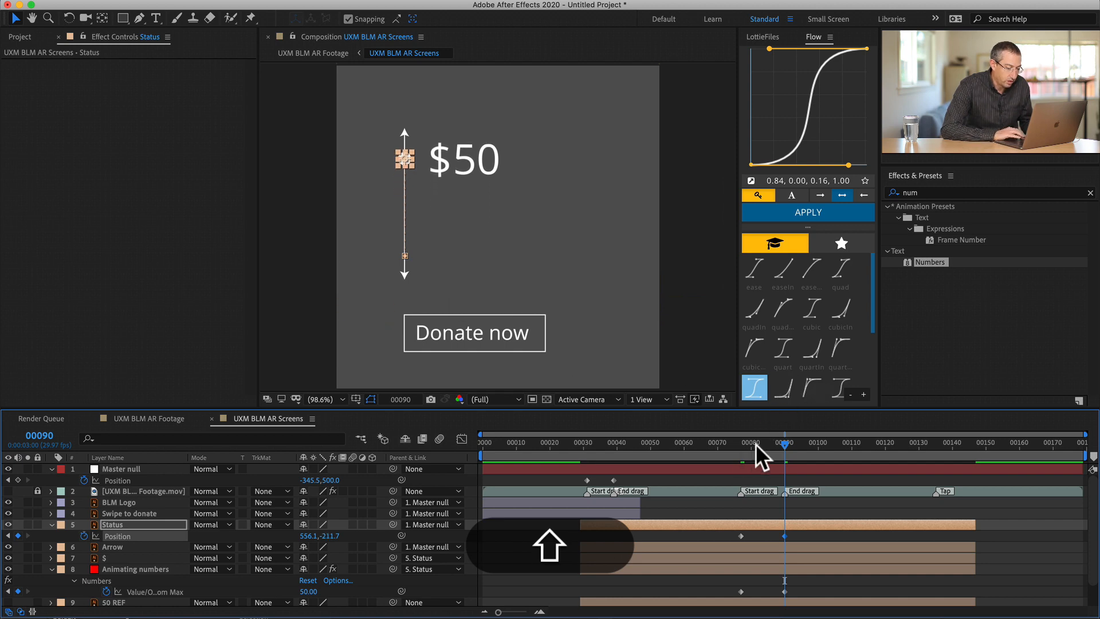
{"action": "left_click_drag", "start_coordinate": [755, 444], "coordinate": [771, 422]}
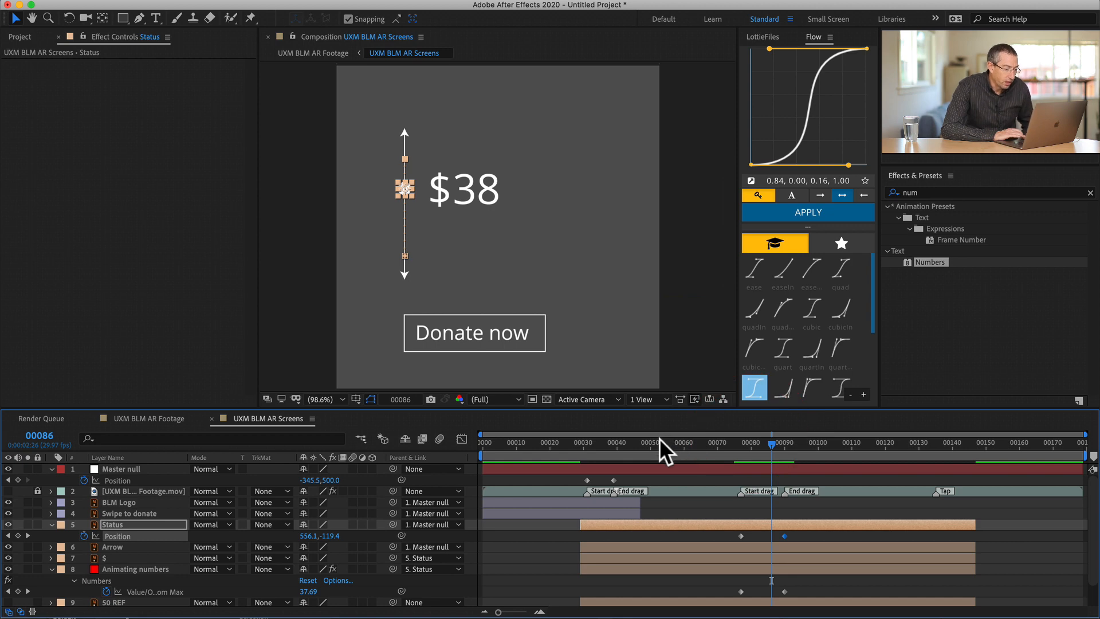
{"action": "left_click", "coordinate": [609, 440]}
{"action": "left_click_drag", "start_coordinate": [609, 439], "coordinate": [682, 455]}
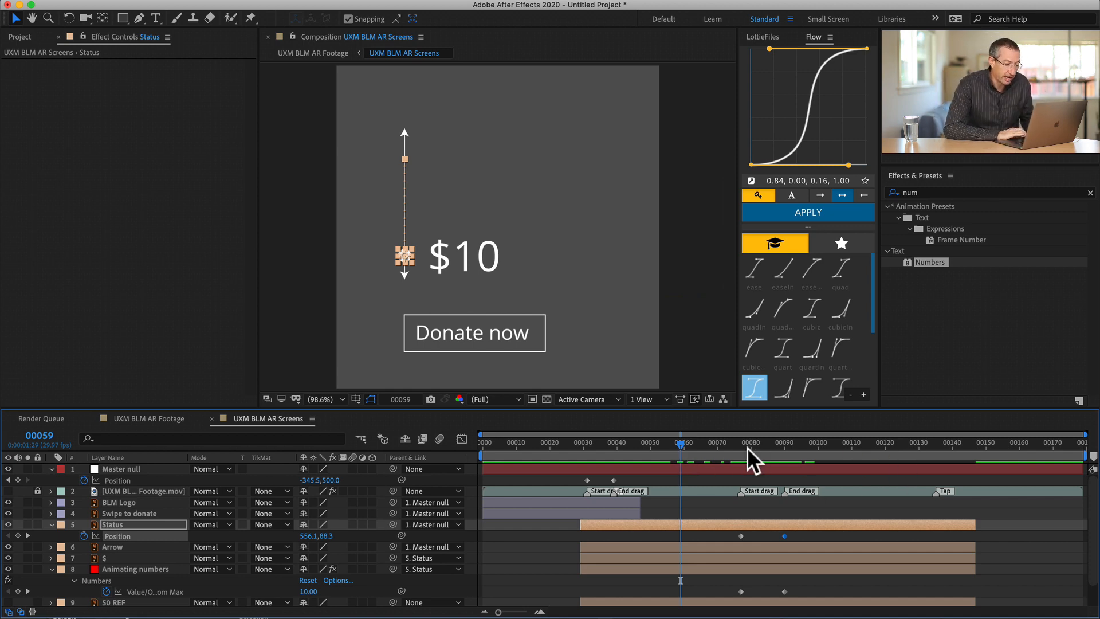
- Shift the Thank you layer in time so that it starts right where the donation layers end
{"action": "left_click_drag", "start_coordinate": [733, 442], "coordinate": [936, 446]}
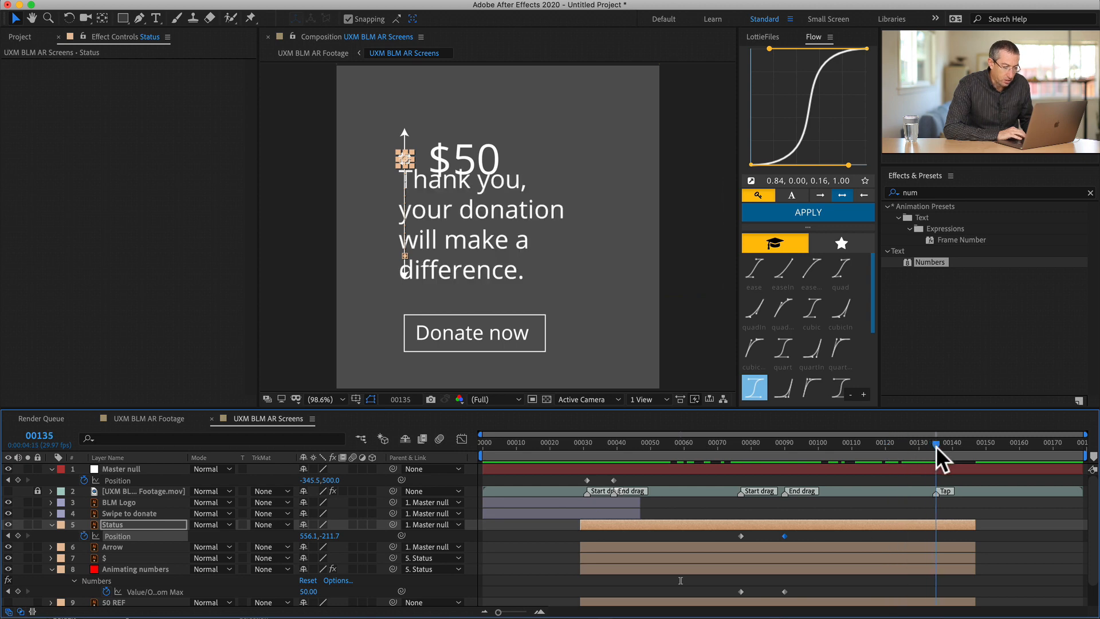
{"action": "scroll", "coordinate": [986, 514], "scroll_direction": "down", "scroll_amount": 1}
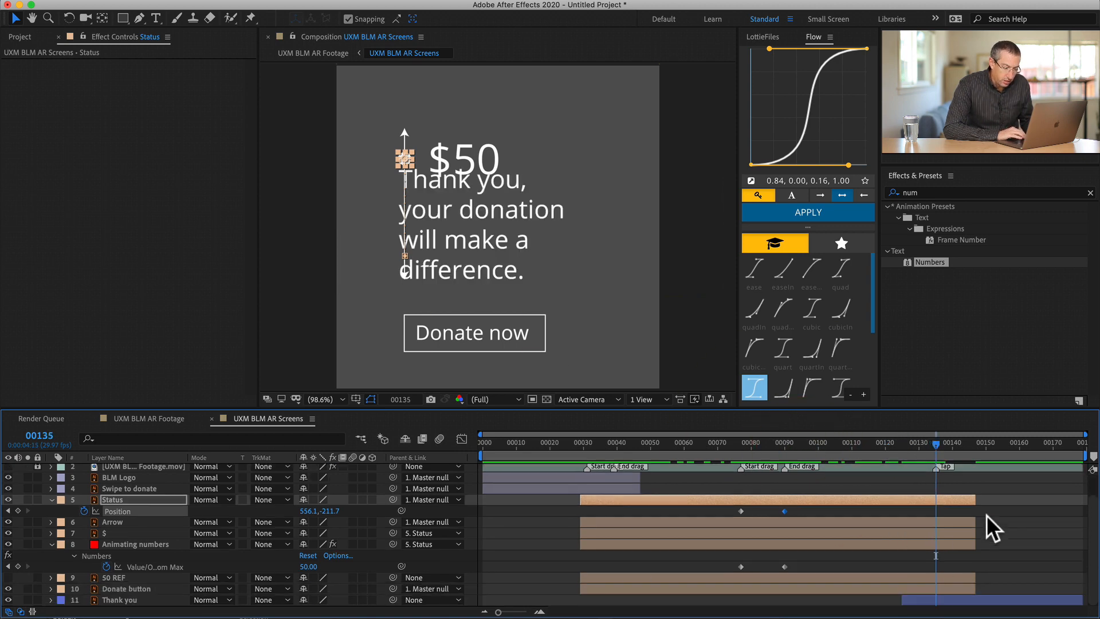
{"action": "left_click", "coordinate": [949, 600]}
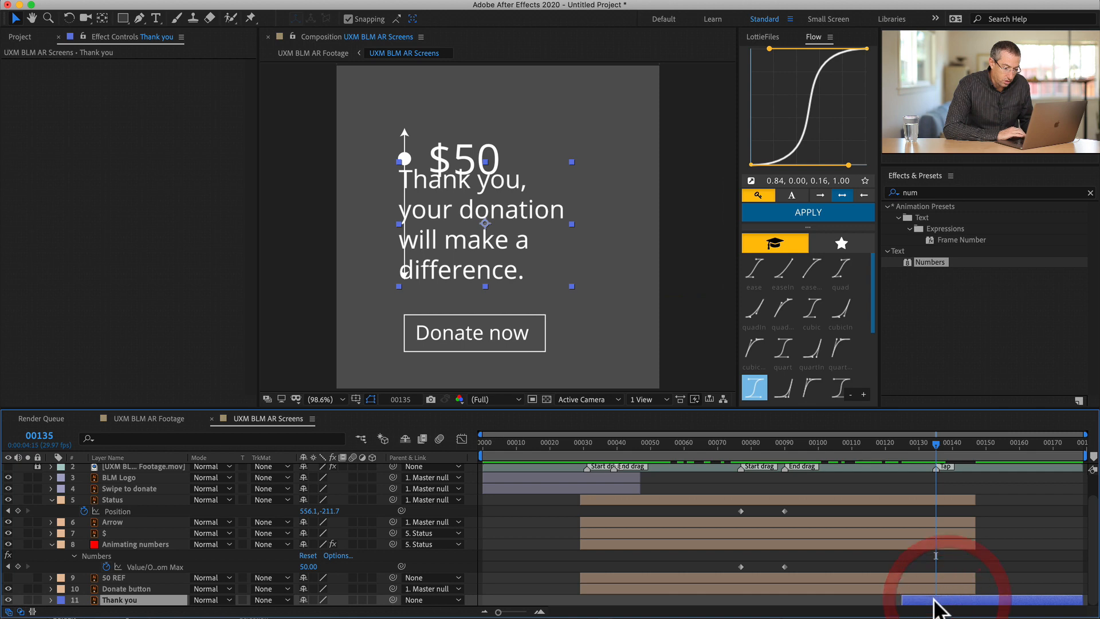
{"action": "left_click_drag", "start_coordinate": [934, 598], "coordinate": [1008, 601]}
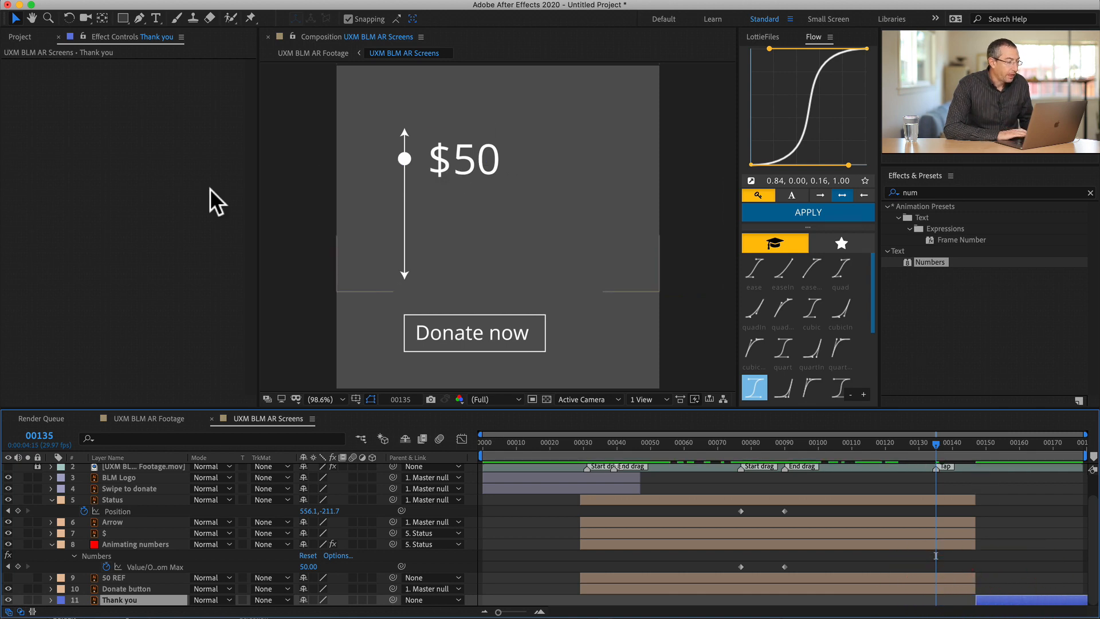
- Import the Tap.aep project from the Assets folder
{"action": "left_click", "coordinate": [27, 33]}
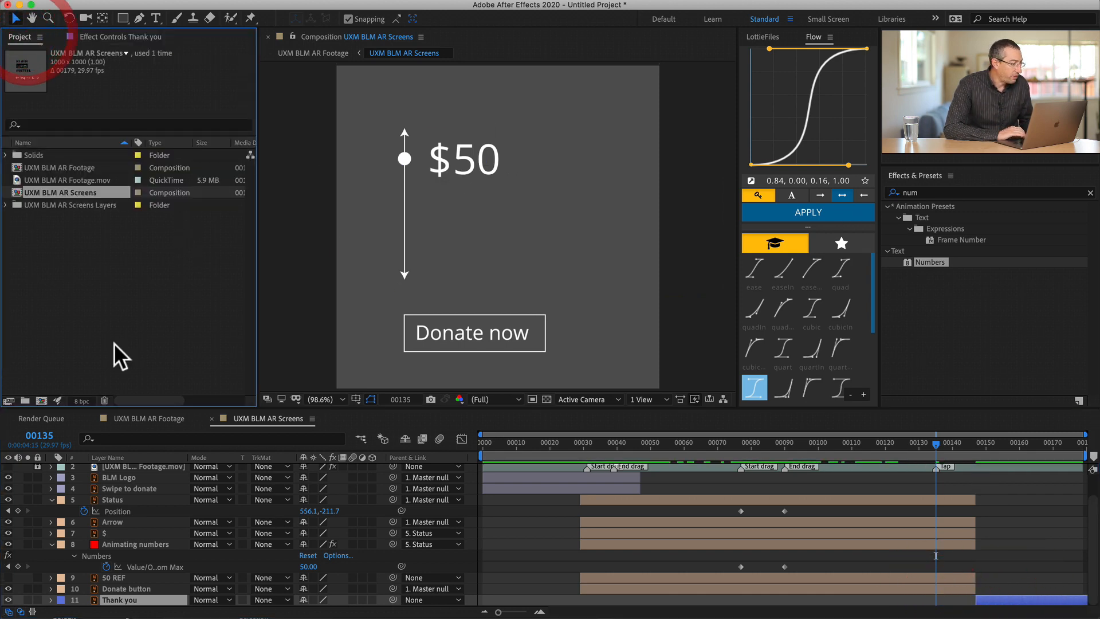
{"action": "key", "text": "super+i"}
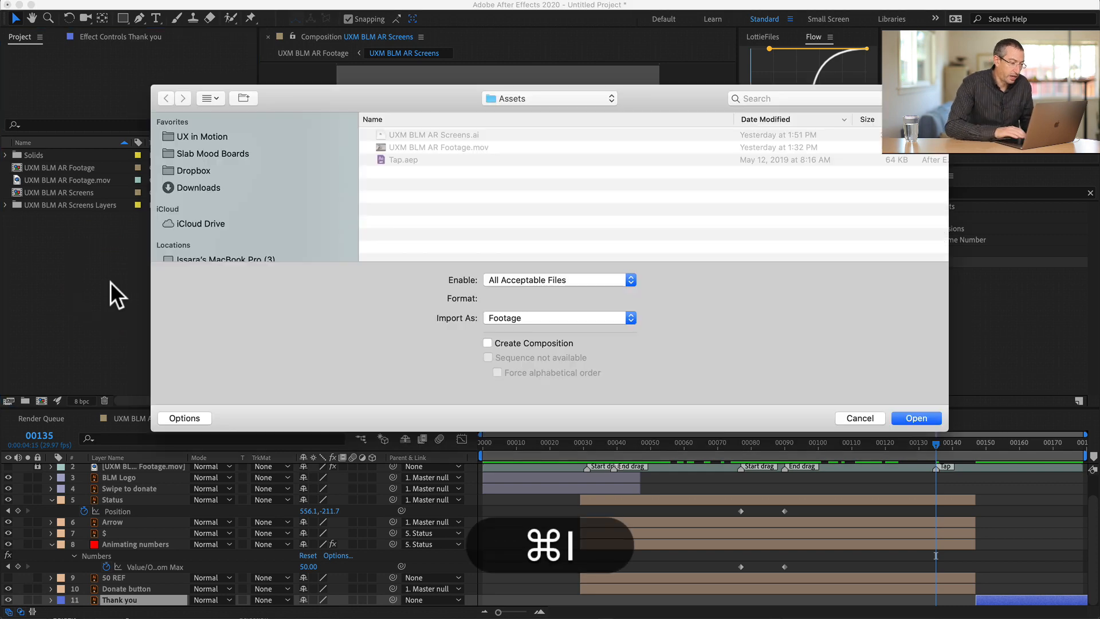
{"action": "key", "text": "Down"}
{"action": "key", "text": "Down"}
{"action": "key", "text": "Down"}
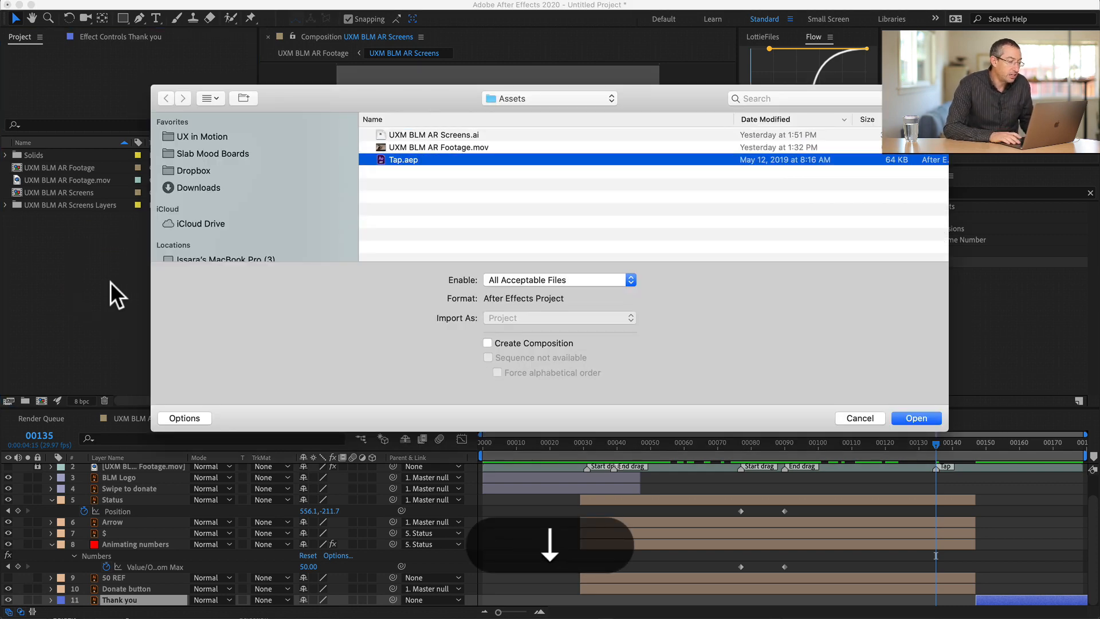
{"action": "key", "text": "Return"}
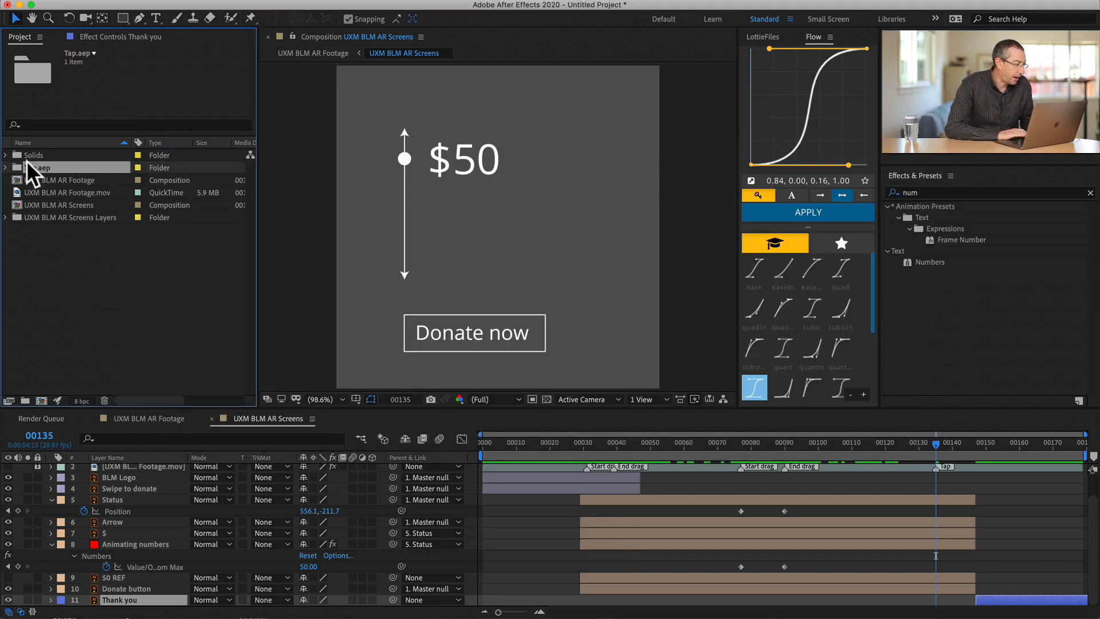
- Copy the Tap layer from the imported Tap composition into the UXM BLM AR Screens composition
{"action": "left_click", "coordinate": [5, 167]}
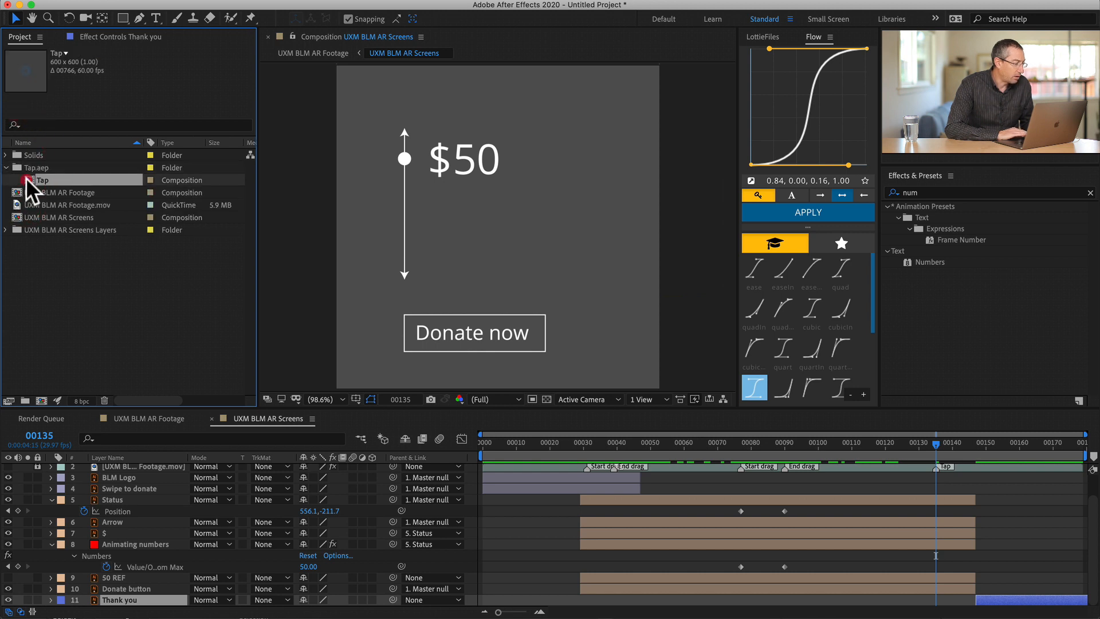
{"action": "double_click", "coordinate": [26, 178]}
{"action": "left_click", "coordinate": [545, 468]}
{"action": "key", "text": "super+c"}
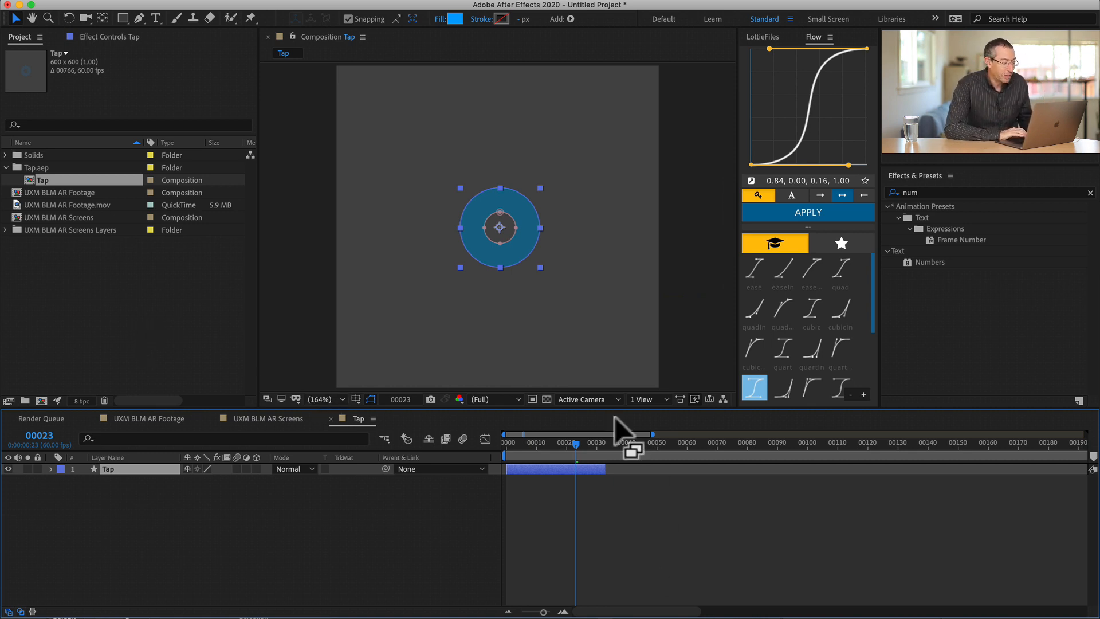
{"action": "left_click", "coordinate": [529, 463]}
{"action": "key", "text": "super+c"}
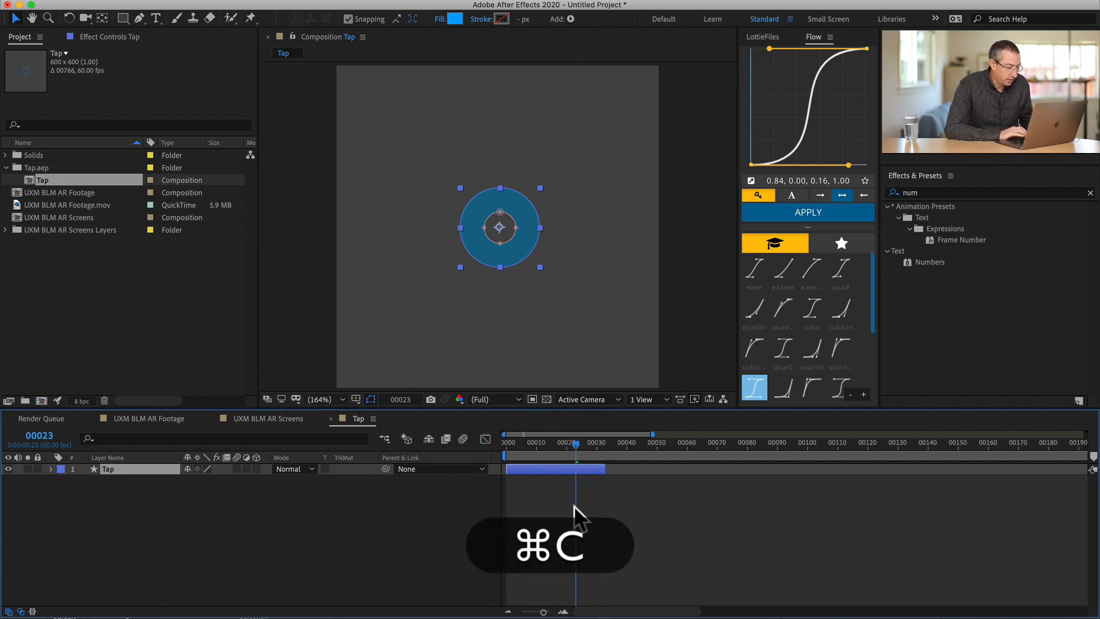
{"action": "left_click", "coordinate": [264, 420]}
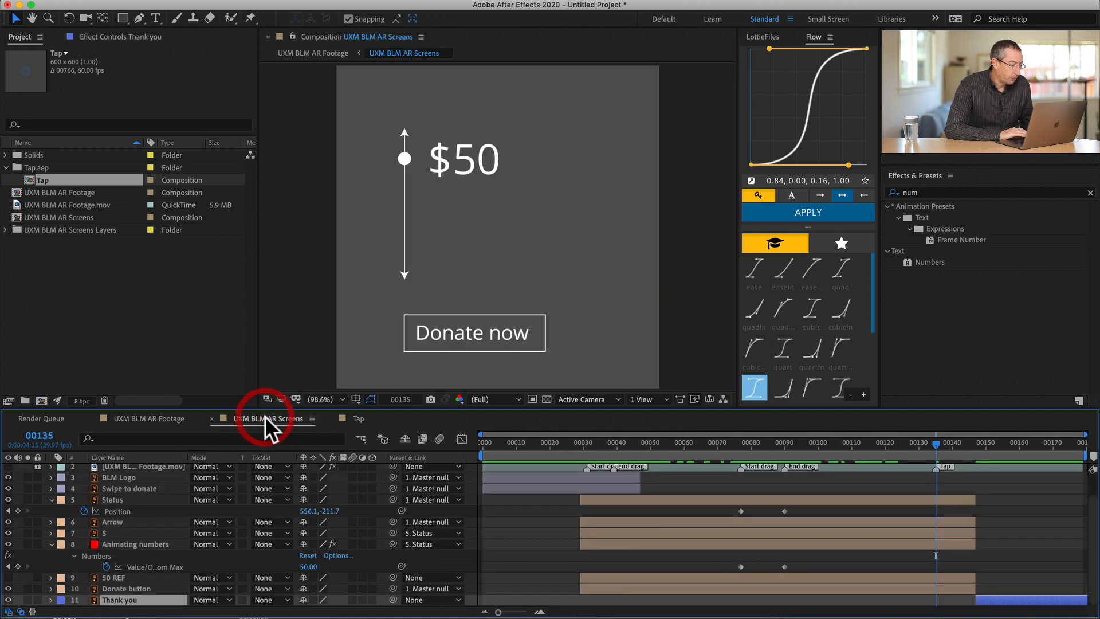
{"action": "key", "text": "super+v"}
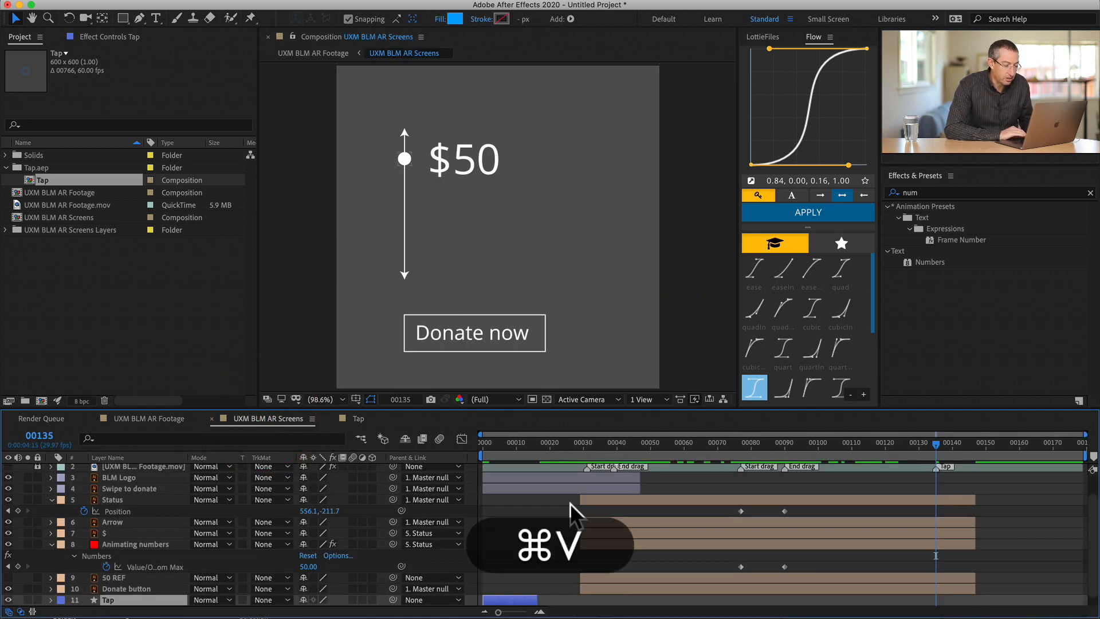
- Place the Tap layer directly above the Status layer and shift it in time to span the Tap marker at frame 135
{"action": "scroll", "coordinate": [571, 507], "scroll_direction": "down", "scroll_amount": 1}
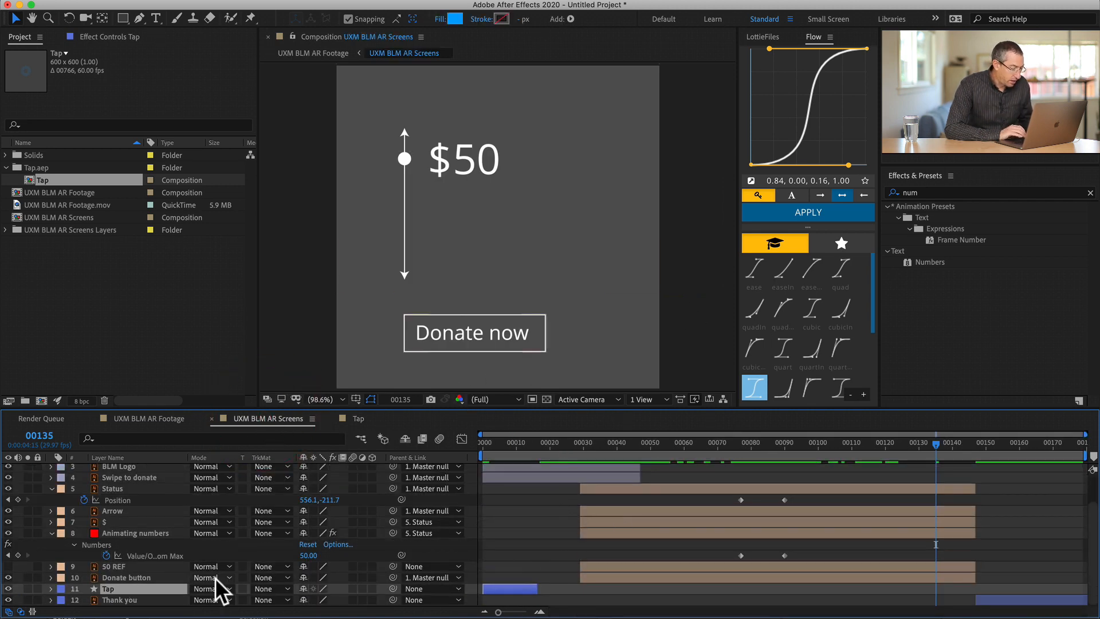
{"action": "left_click_drag", "start_coordinate": [129, 589], "coordinate": [133, 518]}
{"action": "left_click", "coordinate": [501, 525]}
{"action": "left_click_drag", "start_coordinate": [502, 524], "coordinate": [927, 531]}
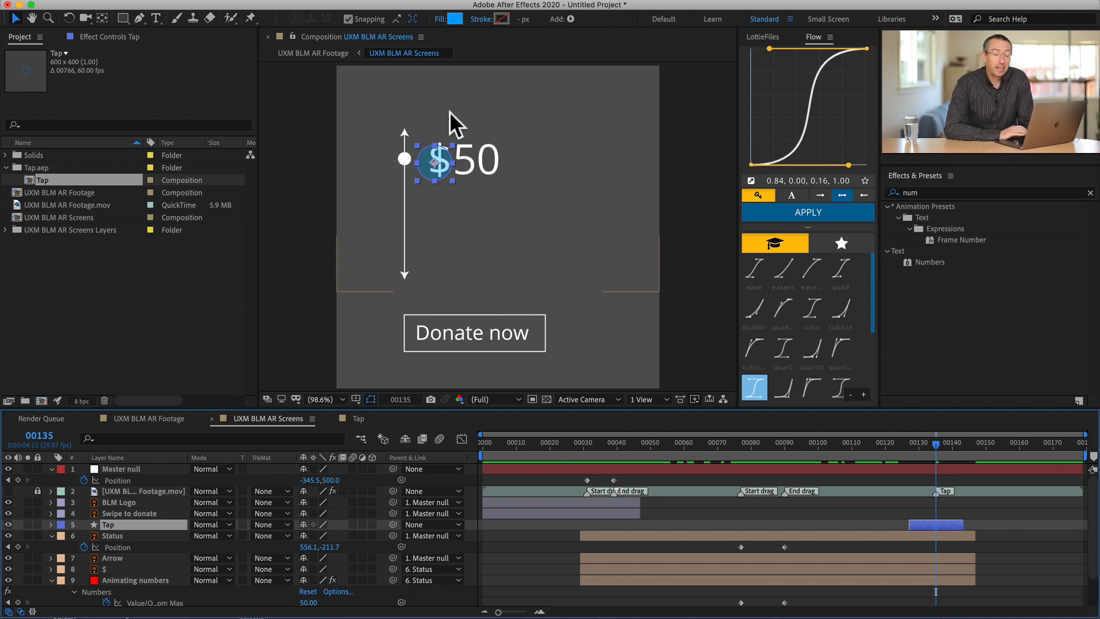
- Change the fill color of the Tap layer's circle to white, FFFFFF
{"action": "left_click", "coordinate": [456, 18]}
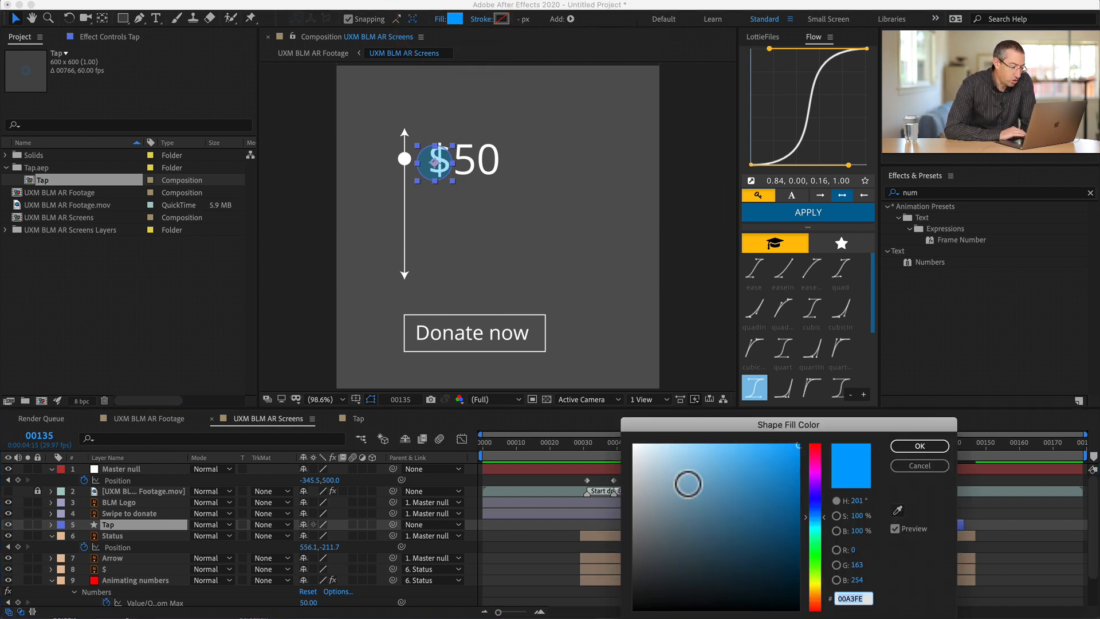
{"action": "left_click", "coordinate": [630, 444]}
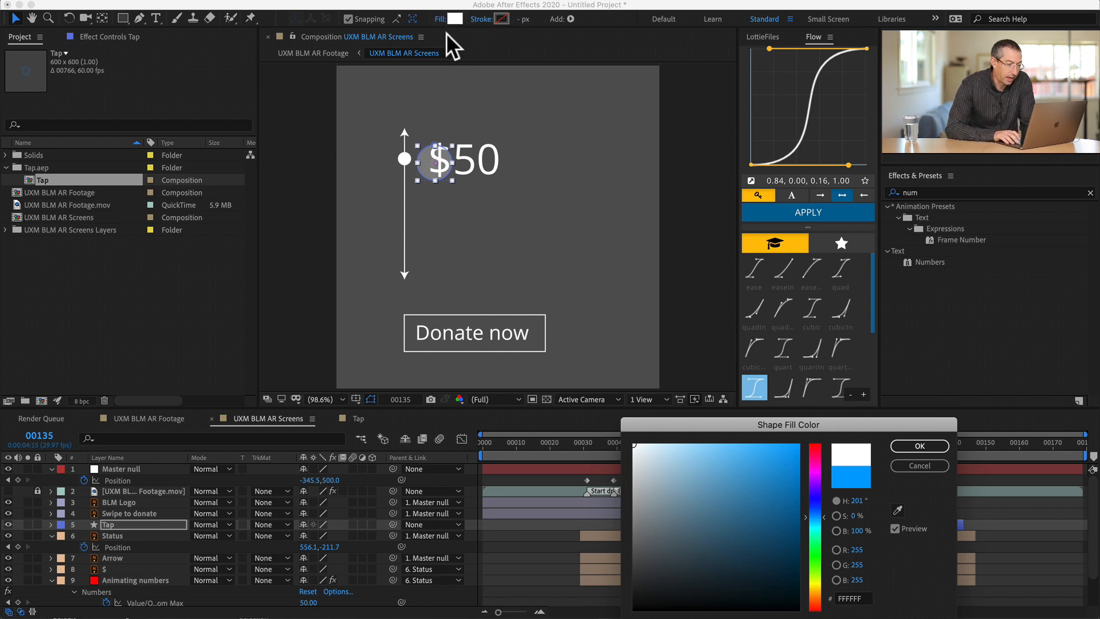
{"action": "key", "text": "Return"}
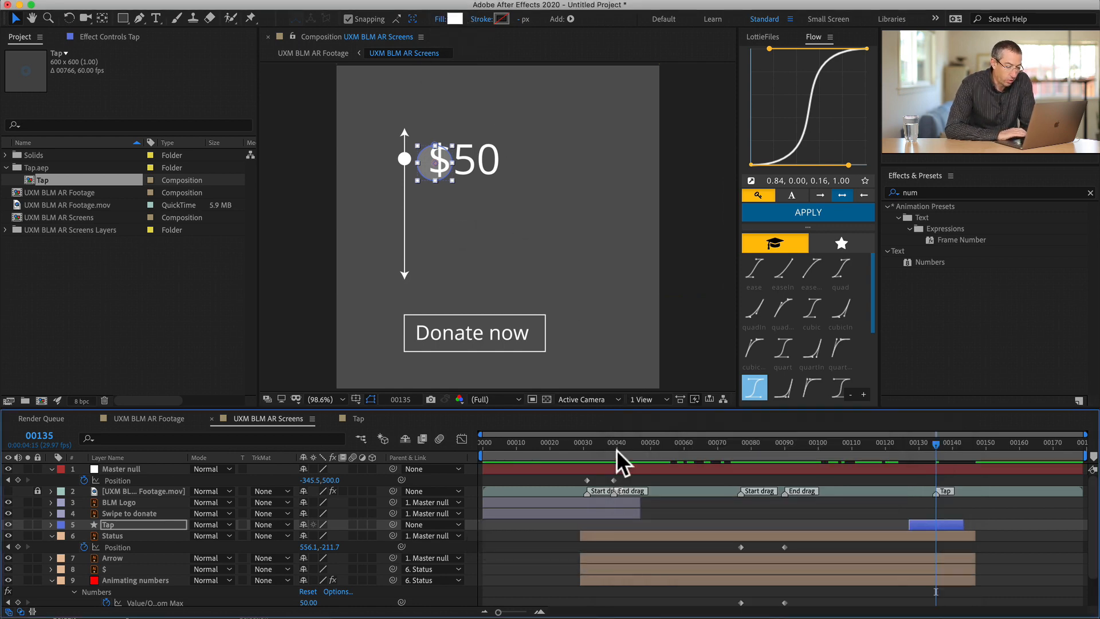
- Move the Tap circle straight down from the $50 amount to just above the Donate now button
{"action": "left_click_drag", "start_coordinate": [424, 164], "coordinate": [381, 114]}
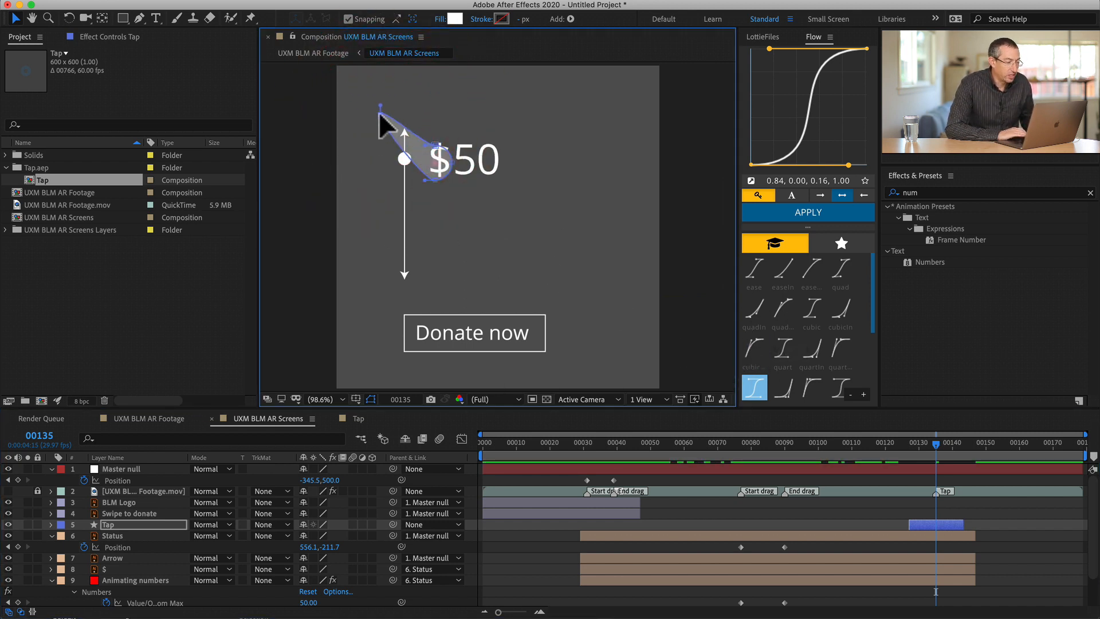
{"action": "key", "text": "super+z"}
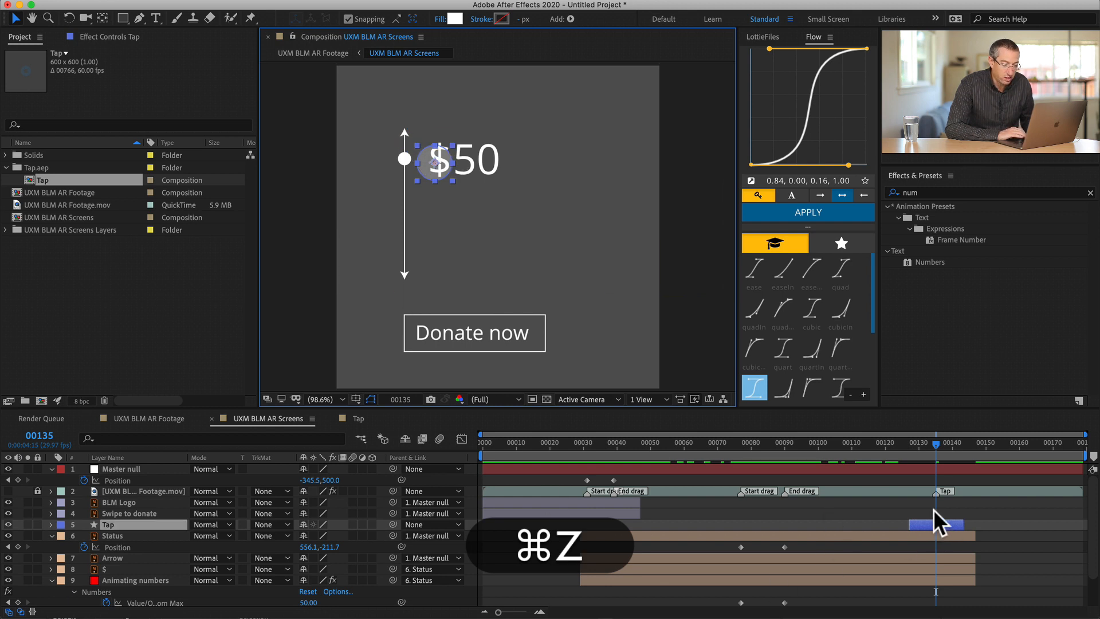
{"action": "left_click", "coordinate": [927, 516]}
{"action": "left_click", "coordinate": [928, 521]}
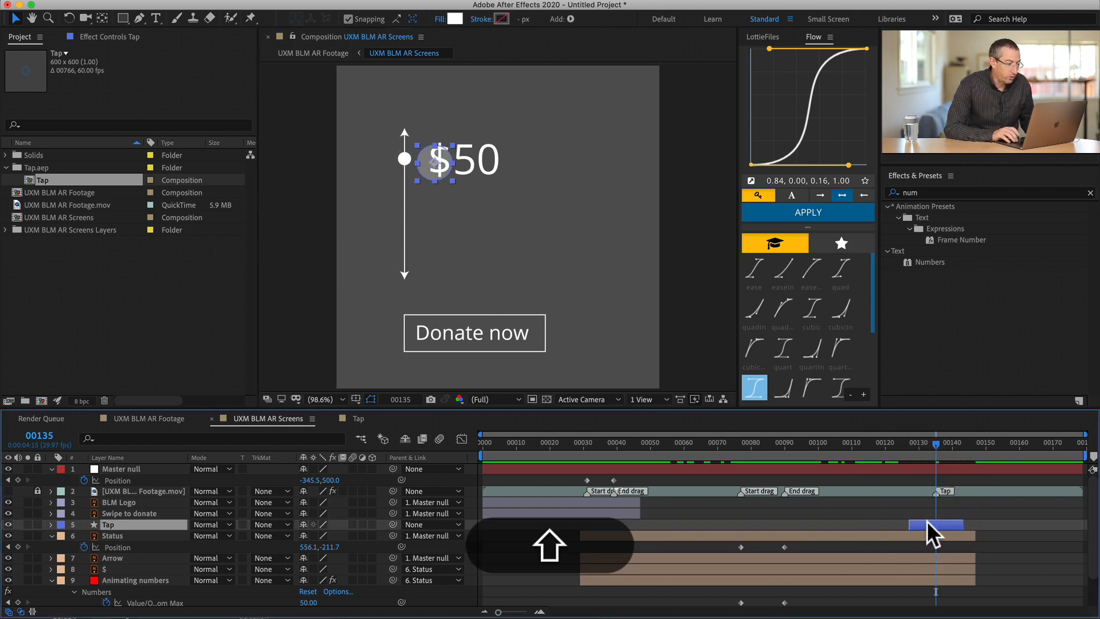
{"action": "key", "text": "shift+Down"}
{"action": "key", "text": "shift+Down"}
{"action": "key", "text": "shift+Down"}
{"action": "key", "text": "shift+Down"}
{"action": "key", "text": "shift+Down"}
{"action": "key", "text": "shift+Down"}
{"action": "key", "text": "shift+Down"}
{"action": "key", "text": "shift+Down"}
{"action": "key", "text": "shift+Down"}
{"action": "key", "text": "shift+Down"}
{"action": "key", "text": "shift+Down"}
{"action": "key", "text": "shift+Down"}
{"action": "key", "text": "shift+Down"}
{"action": "key", "text": "shift+Down"}
{"action": "key", "text": "shift+Down"}
{"action": "key", "text": "shift+Down"}
{"action": "key", "text": "shift+Down"}
{"action": "key", "text": "shift+Down"}
{"action": "key", "text": "shift+Down"}
{"action": "key", "text": "shift+Down"}
{"action": "key", "text": "shift+Down"}
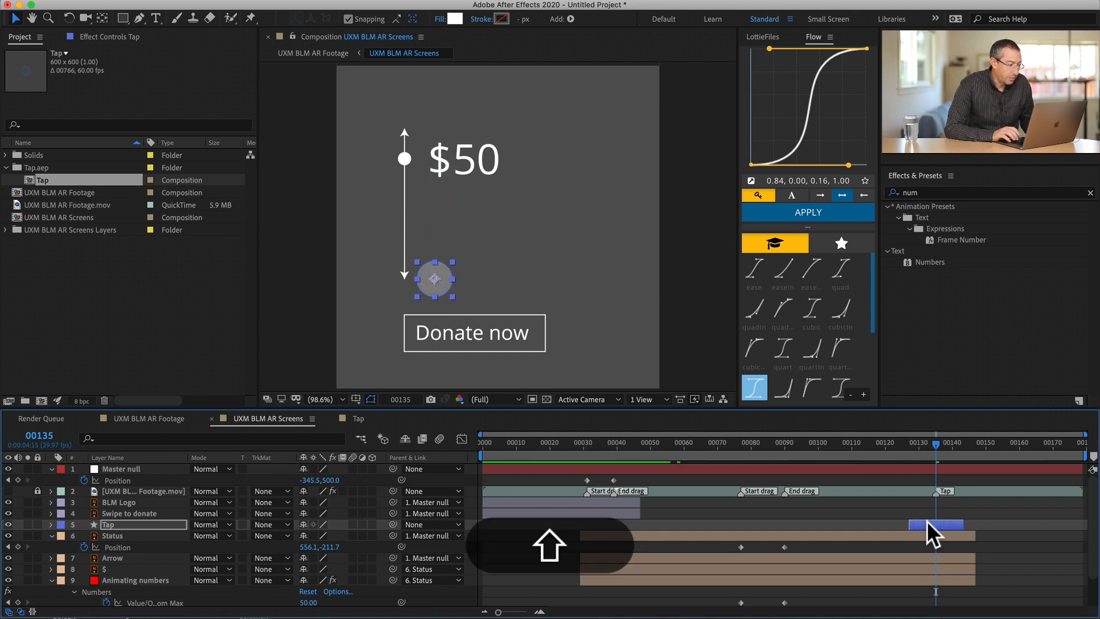
{"action": "left_click", "coordinate": [441, 282]}
{"action": "left_click_drag", "start_coordinate": [441, 282], "coordinate": [549, 279]}
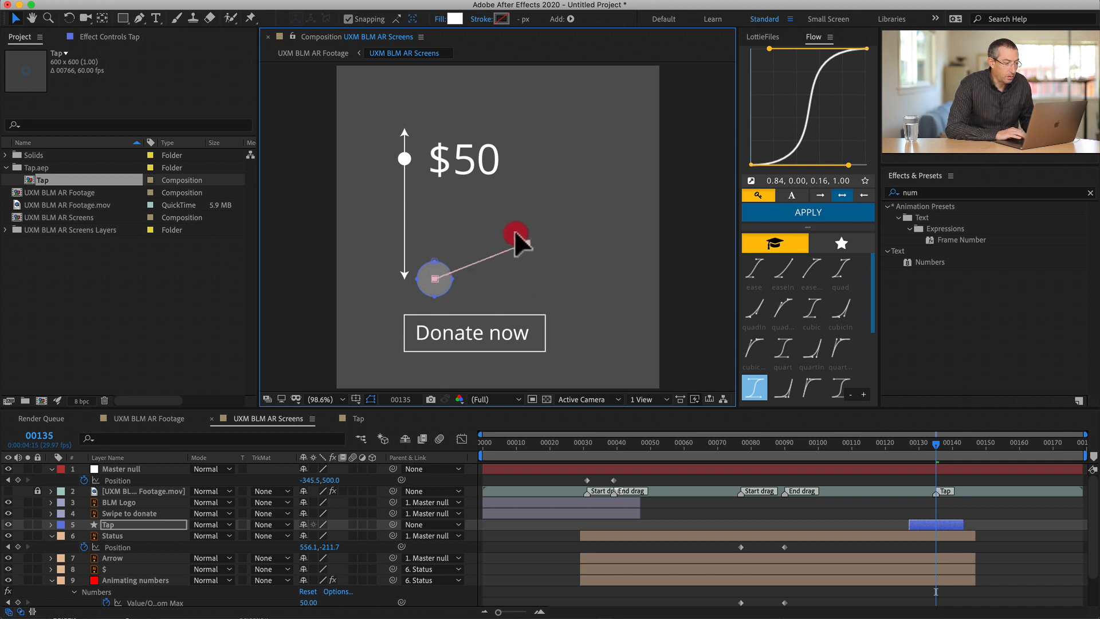
{"action": "left_click_drag", "start_coordinate": [515, 231], "coordinate": [478, 252]}
{"action": "key", "text": "super+z"}
- Center the Tap circle on the Donate now button and reveal the Tap layer's keyframed properties
{"action": "left_click_drag", "start_coordinate": [423, 283], "coordinate": [481, 313]}
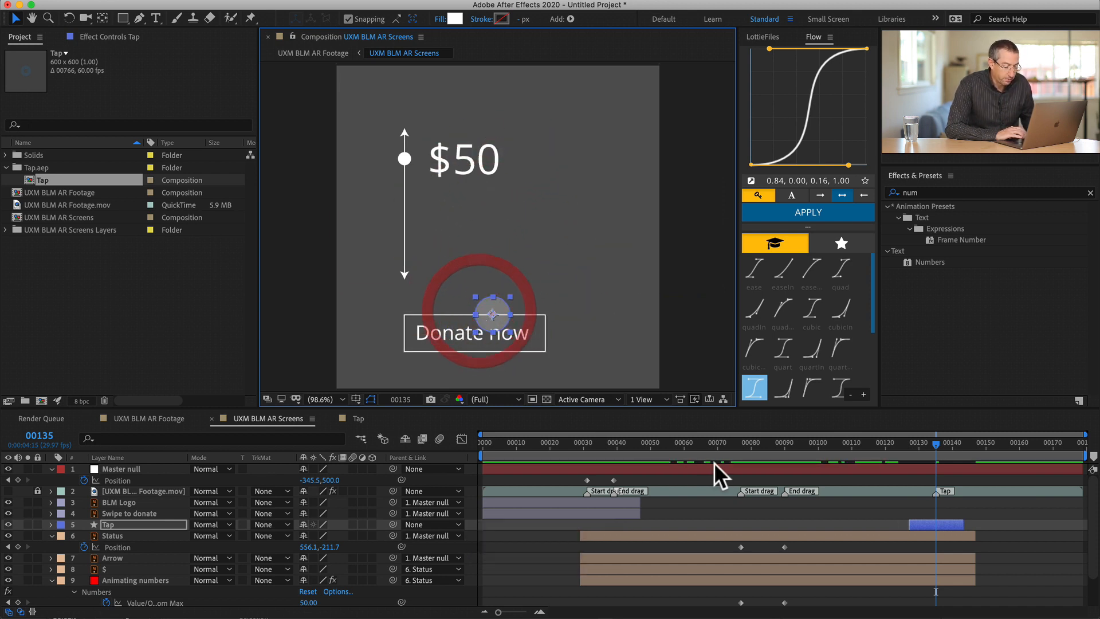
{"action": "key", "text": "u"}
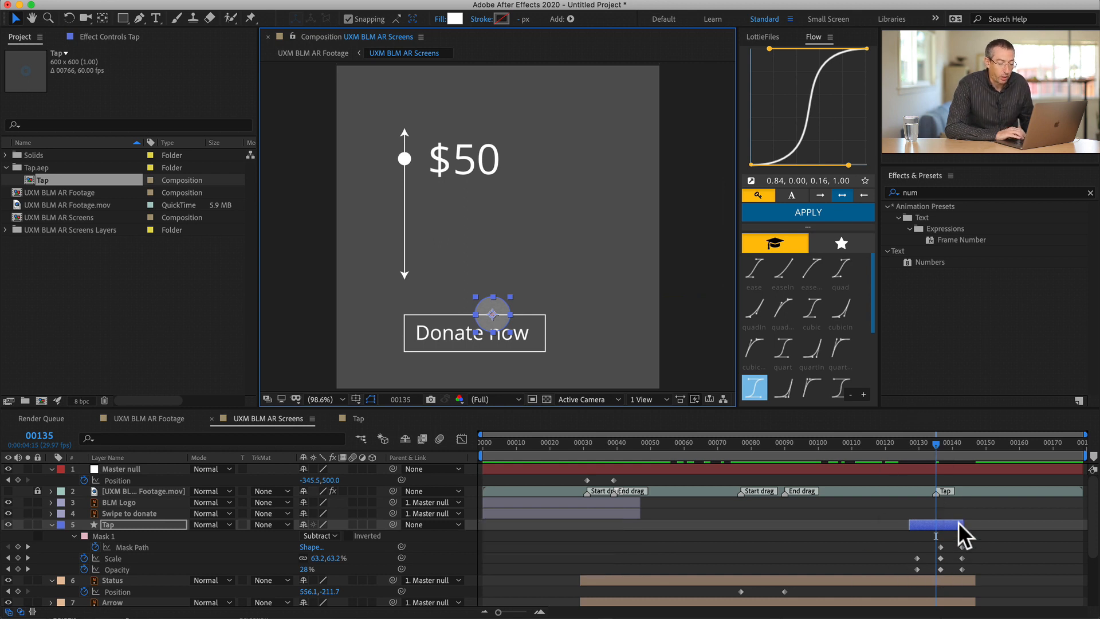
{"action": "key", "text": "shift"}
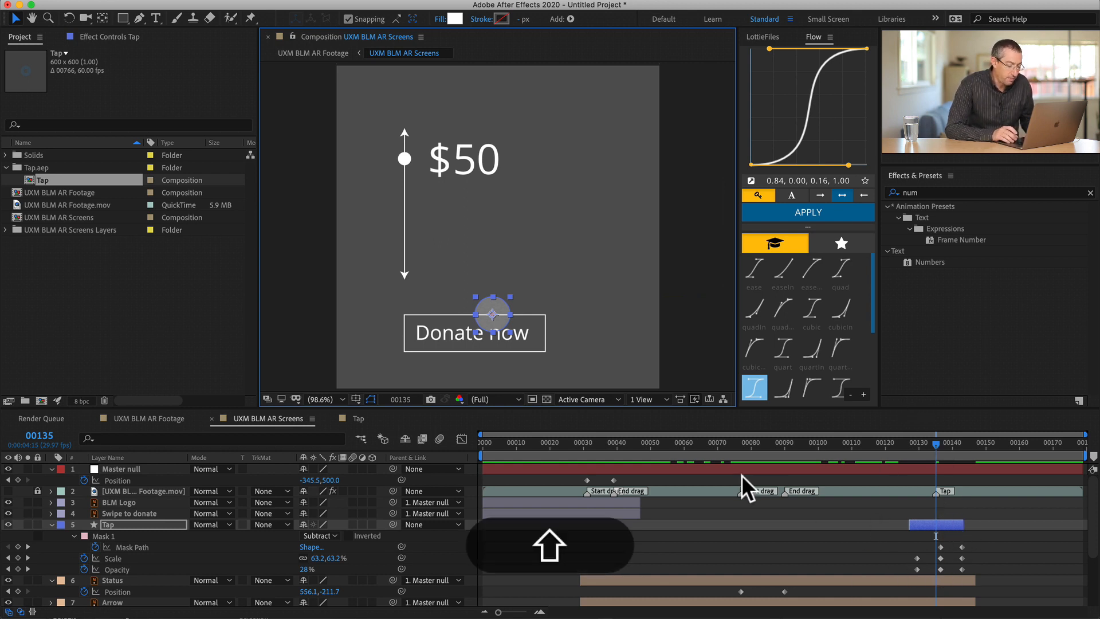
{"action": "key", "text": "shift+Down"}
{"action": "key", "text": "shift+Left"}
{"action": "key", "text": "shift+Left"}
{"action": "key", "text": "shift+Left"}
{"action": "key", "text": "shift+Down"}
{"action": "key", "text": "shift+Down"}
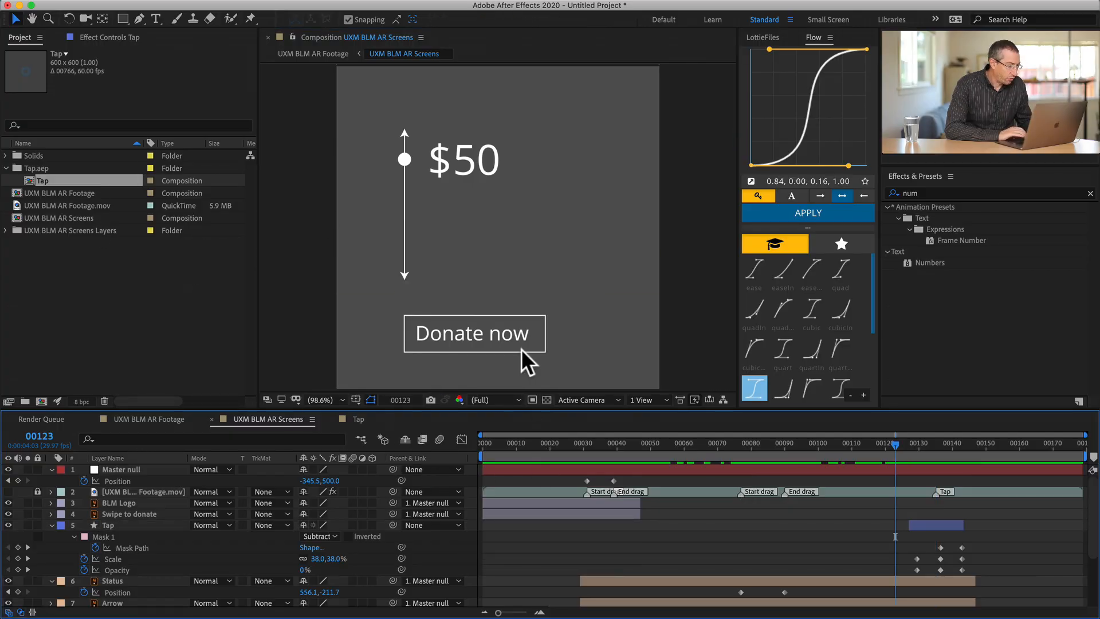
- Add a Position keyframe to the Master null at frame 135, on the Tap marker
{"action": "left_click_drag", "start_coordinate": [896, 439], "coordinate": [936, 449]}
{"action": "left_click", "coordinate": [939, 470]}
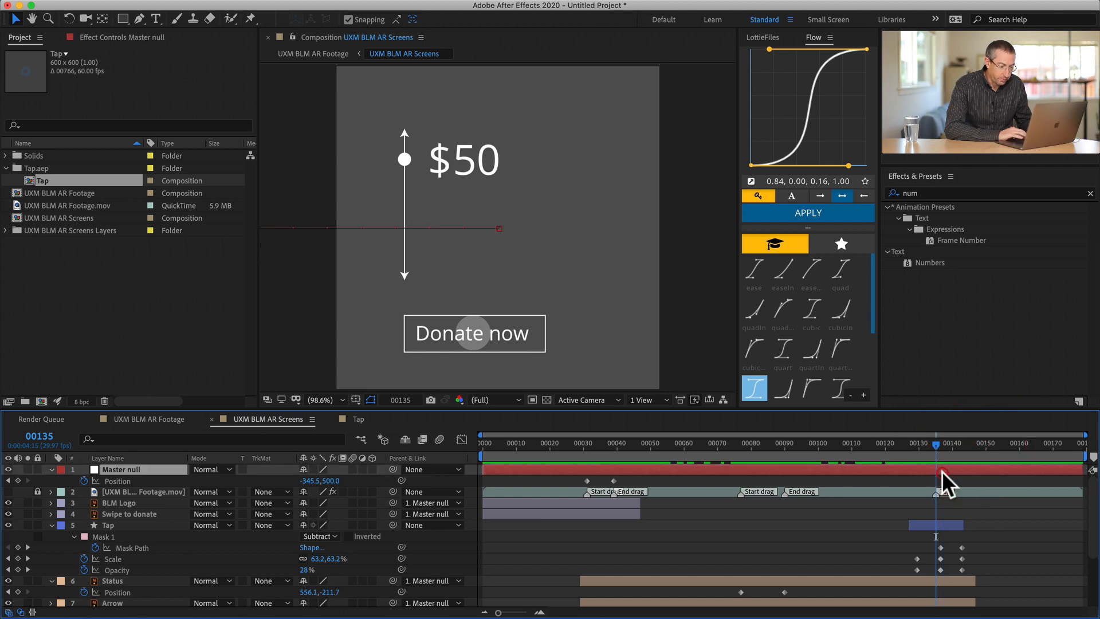
{"action": "key", "text": "alt+p"}
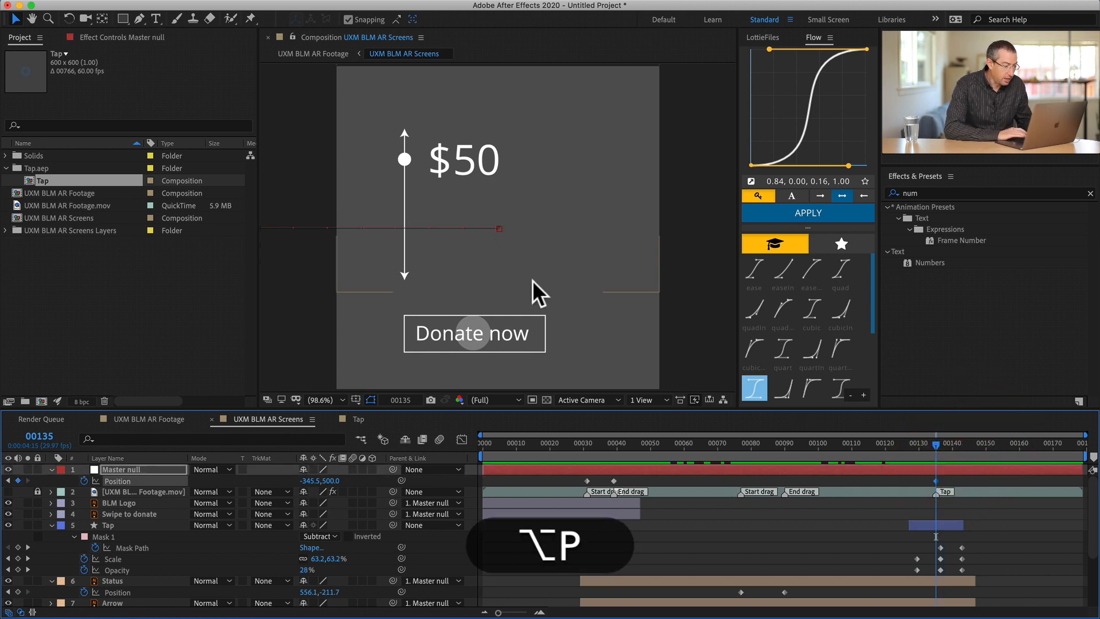
- At frame 145, move the Master null left to X position -1045.5 so that the donation screen slides out of view
{"action": "key", "text": "shift+super+Right"}
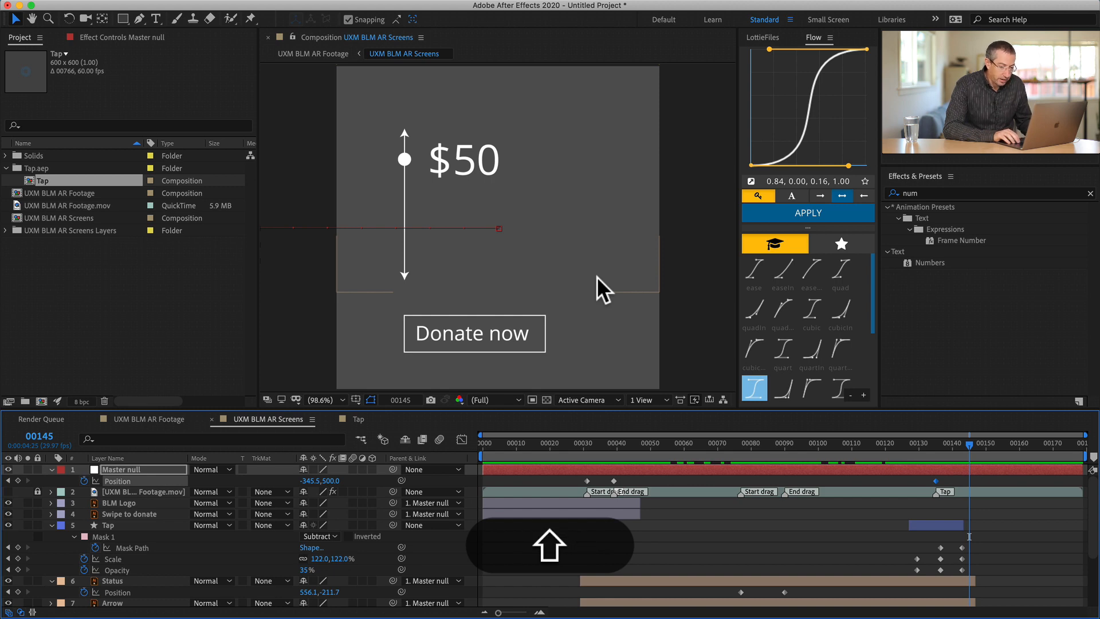
{"action": "key", "text": "shift+Left"}
{"action": "key", "text": "shift+Left"}
{"action": "key", "text": "shift+Left"}
{"action": "key", "text": "shift+Left"}
{"action": "key", "text": "shift+Left"}
{"action": "key", "text": "shift+Left"}
{"action": "key", "text": "shift+Left"}
{"action": "key", "text": "shift+Left"}
{"action": "key", "text": "shift+Left"}
{"action": "key", "text": "shift+Left"}
{"action": "key", "text": "shift+Left"}
{"action": "key", "text": "shift+Left"}
{"action": "key", "text": "shift+Left"}
{"action": "key", "text": "shift+Left"}
{"action": "key", "text": "shift+Left"}
{"action": "key", "text": "shift+Left"}
{"action": "key", "text": "shift+Left"}
{"action": "key", "text": "shift+Left"}
{"action": "key", "text": "shift+Left"}
{"action": "key", "text": "shift+Left"}
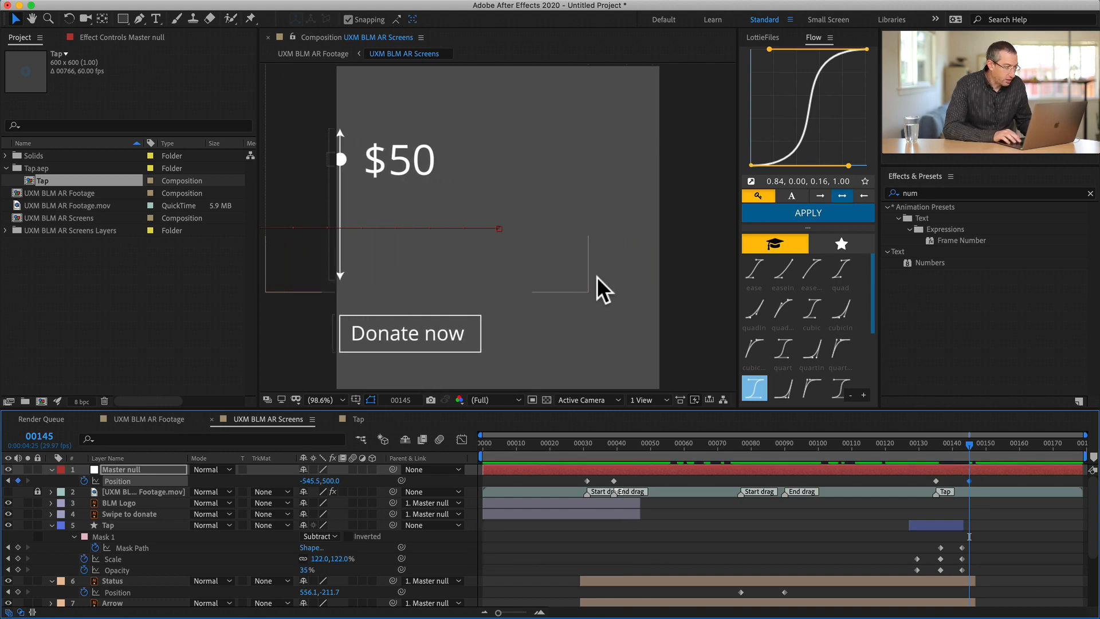
{"action": "key", "text": "shift+Left"}
{"action": "key", "text": "shift+Left"}
{"action": "key", "text": "shift+Left"}
{"action": "key", "text": "shift+Left"}
{"action": "key", "text": "shift+Left"}
{"action": "key", "text": "shift+Left"}
{"action": "key", "text": "shift+Left"}
{"action": "key", "text": "shift+Left"}
{"action": "key", "text": "shift+Left"}
{"action": "key", "text": "shift+Left"}
{"action": "key", "text": "shift+Left"}
{"action": "key", "text": "shift+Left"}
{"action": "key", "text": "shift+Left"}
{"action": "key", "text": "shift+Left"}
{"action": "key", "text": "shift+Left"}
{"action": "key", "text": "shift+Left"}
{"action": "key", "text": "shift+Left"}
{"action": "key", "text": "shift+Left"}
{"action": "key", "text": "shift+Left"}
{"action": "key", "text": "shift+Left"}
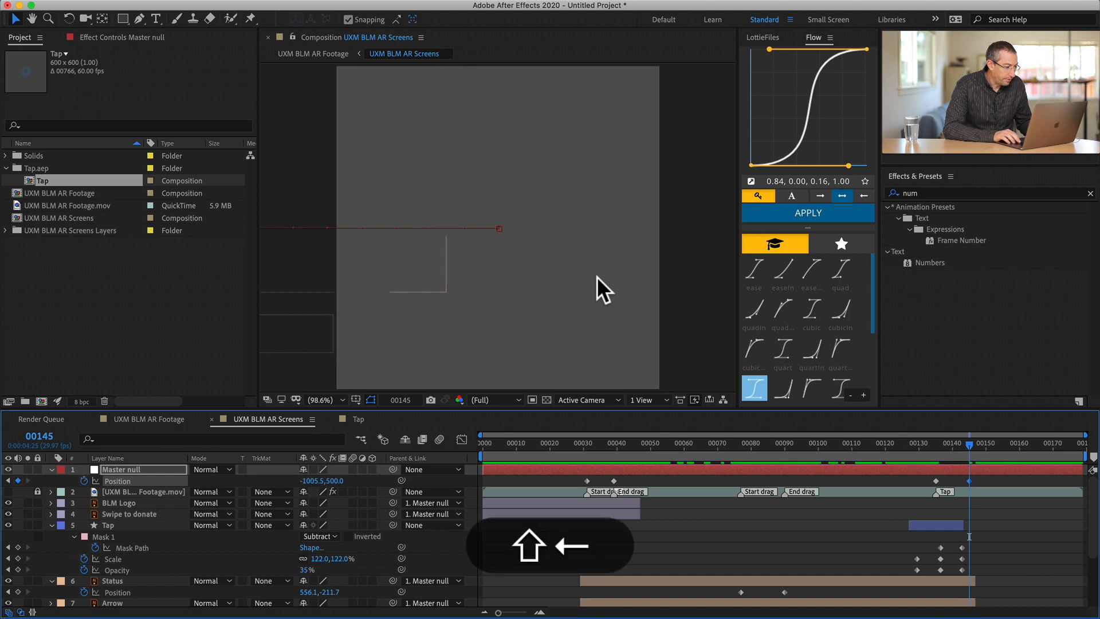
{"action": "key", "text": "shift+Left"}
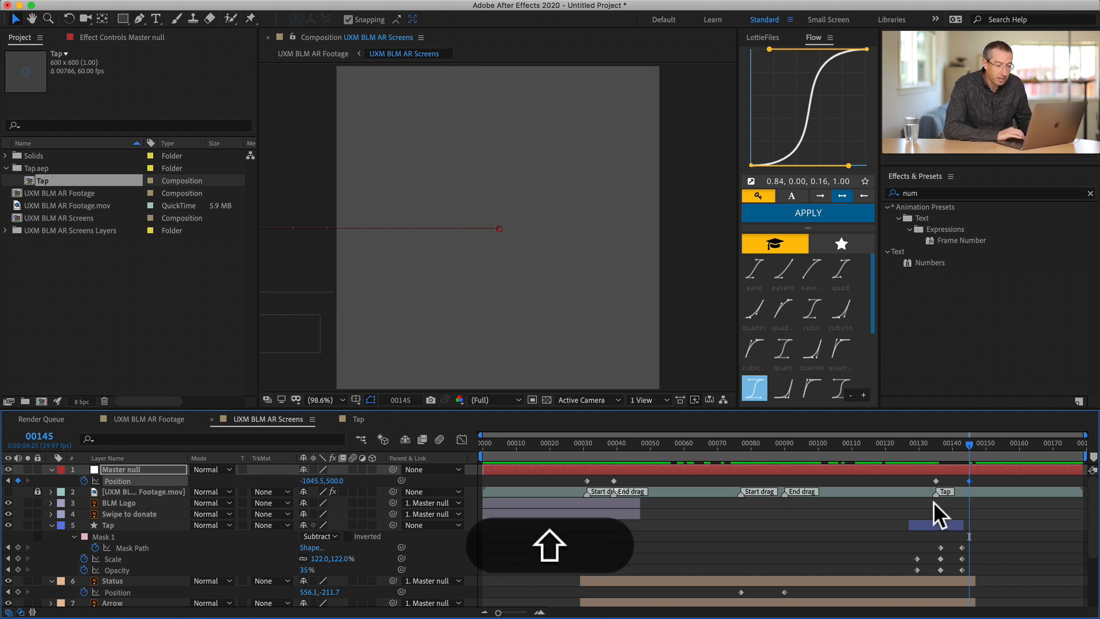
- Parent the Thank you layer to the Master null with the current time at frame 155
{"action": "scroll", "coordinate": [933, 502], "scroll_direction": "down", "scroll_amount": 3}
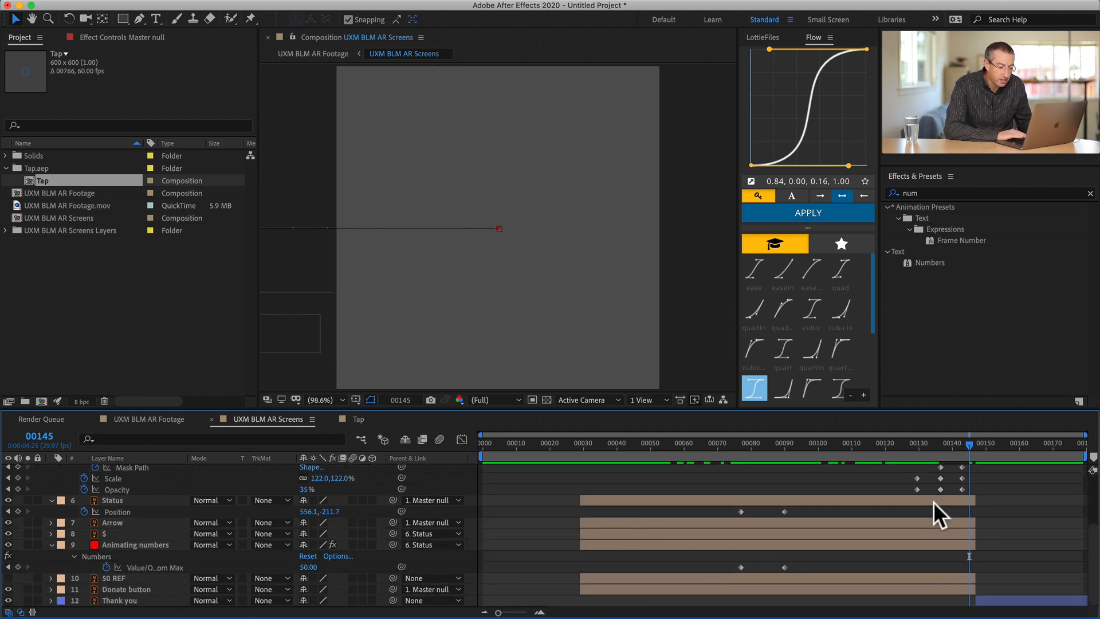
{"action": "left_click", "coordinate": [1004, 598]}
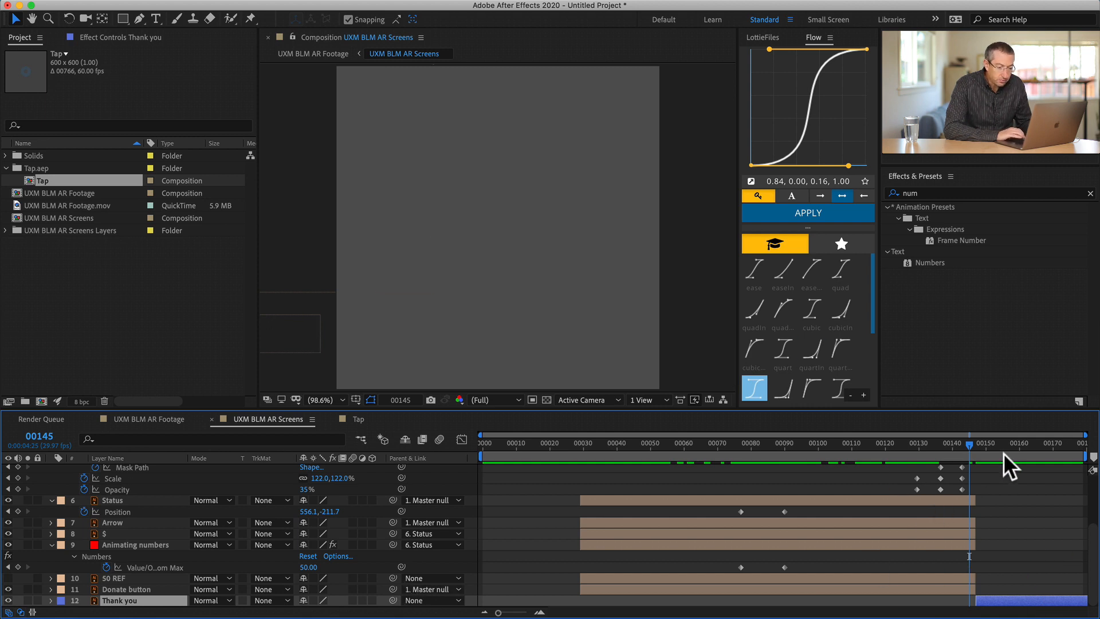
{"action": "mouse_move", "coordinate": [997, 442]}
{"action": "left_mouse_down"}
{"action": "mouse_move", "coordinate": [1015, 441]}
{"action": "mouse_move", "coordinate": [1002, 442]}
{"action": "left_mouse_up"}
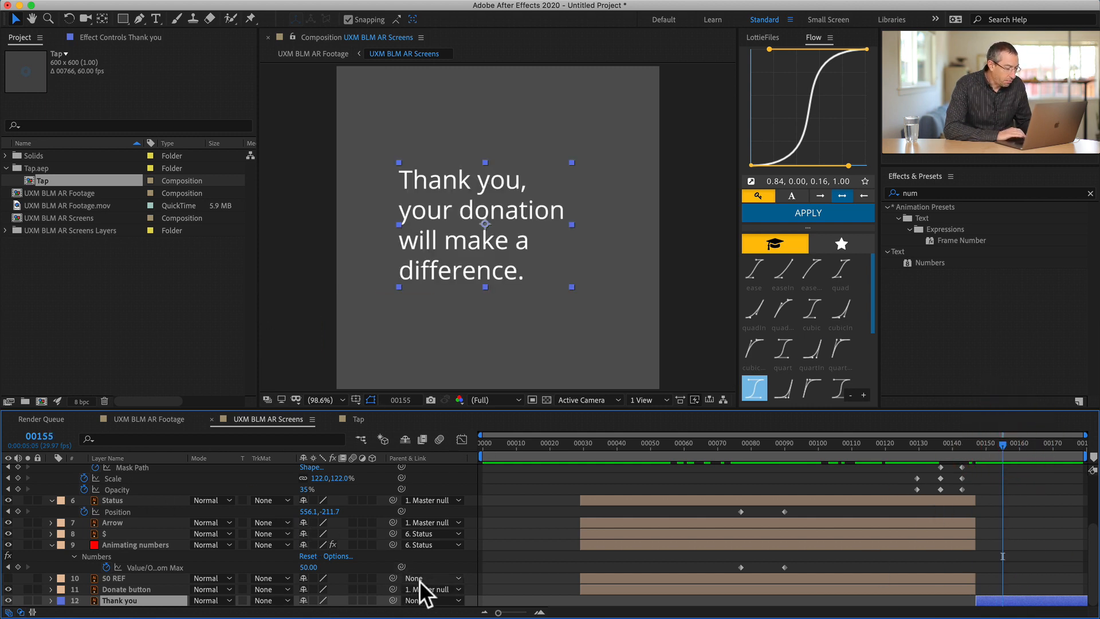
{"action": "left_click", "coordinate": [421, 600]}
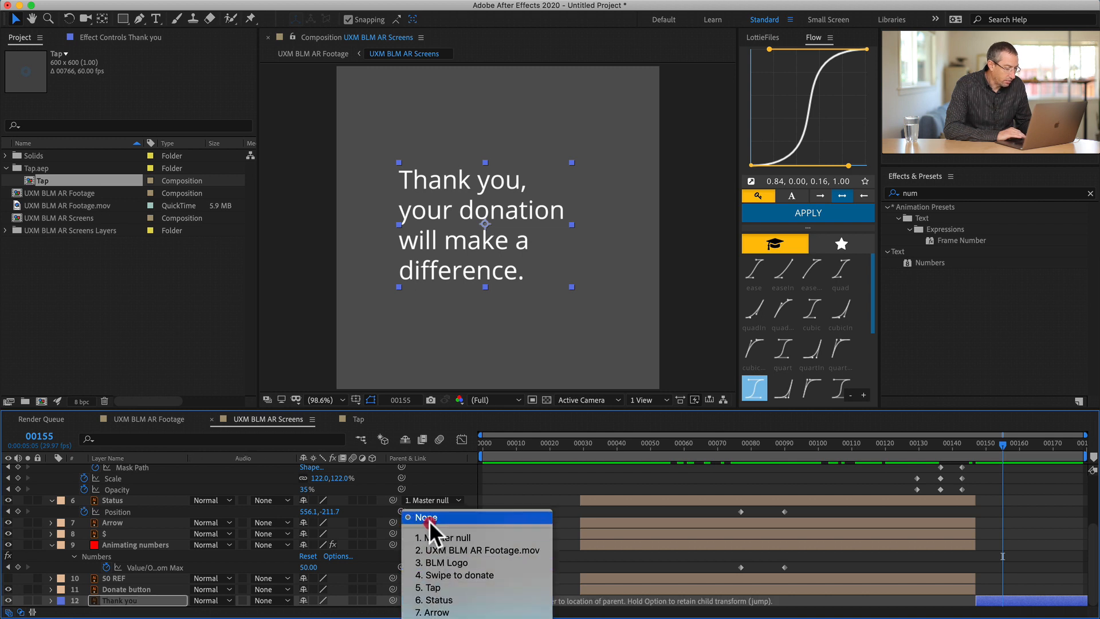
{"action": "left_click", "coordinate": [434, 539]}
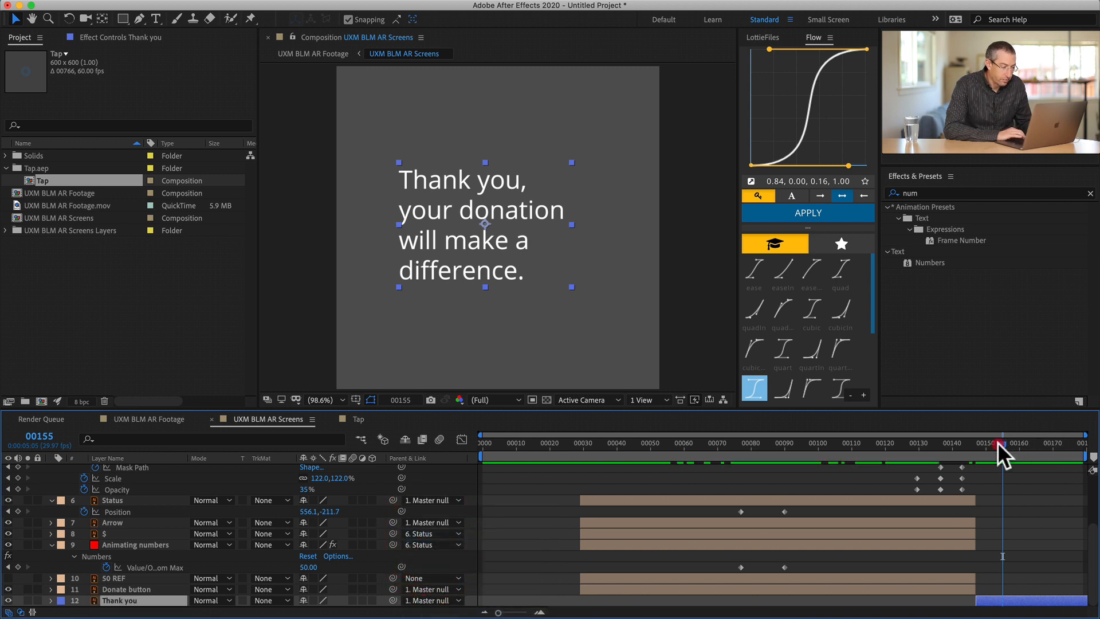
- Extend the start of the Thank you layer back to frame 127, in line with the start of the Tap layer
{"action": "left_click_drag", "start_coordinate": [998, 443], "coordinate": [976, 429]}
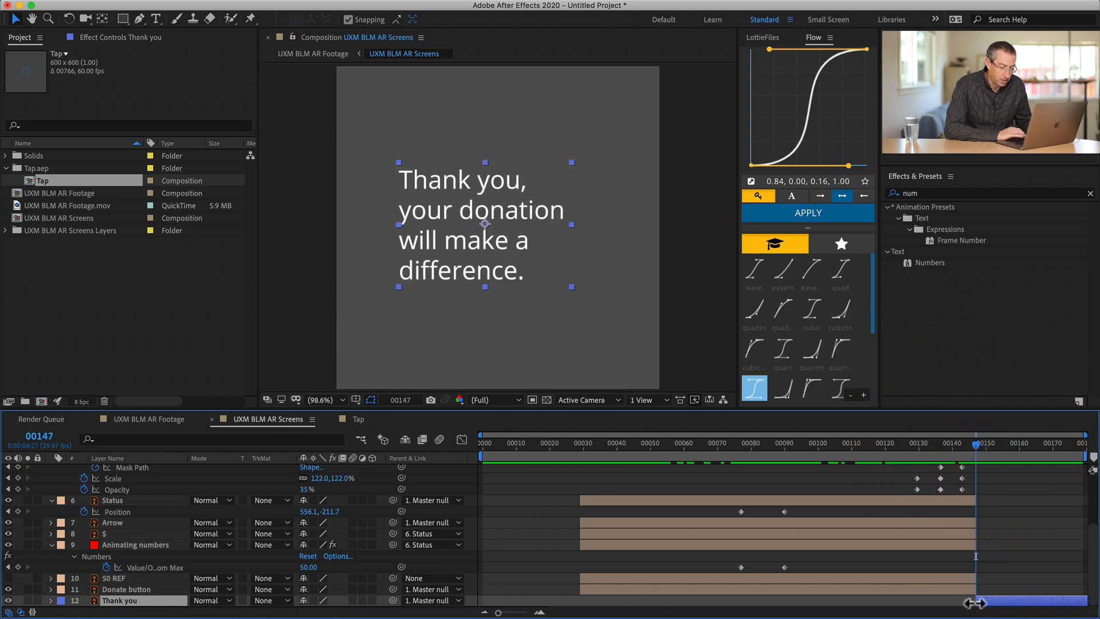
{"action": "left_click_drag", "start_coordinate": [974, 603], "coordinate": [910, 601]}
{"action": "scroll", "coordinate": [974, 493], "scroll_direction": "up", "scroll_amount": 3}
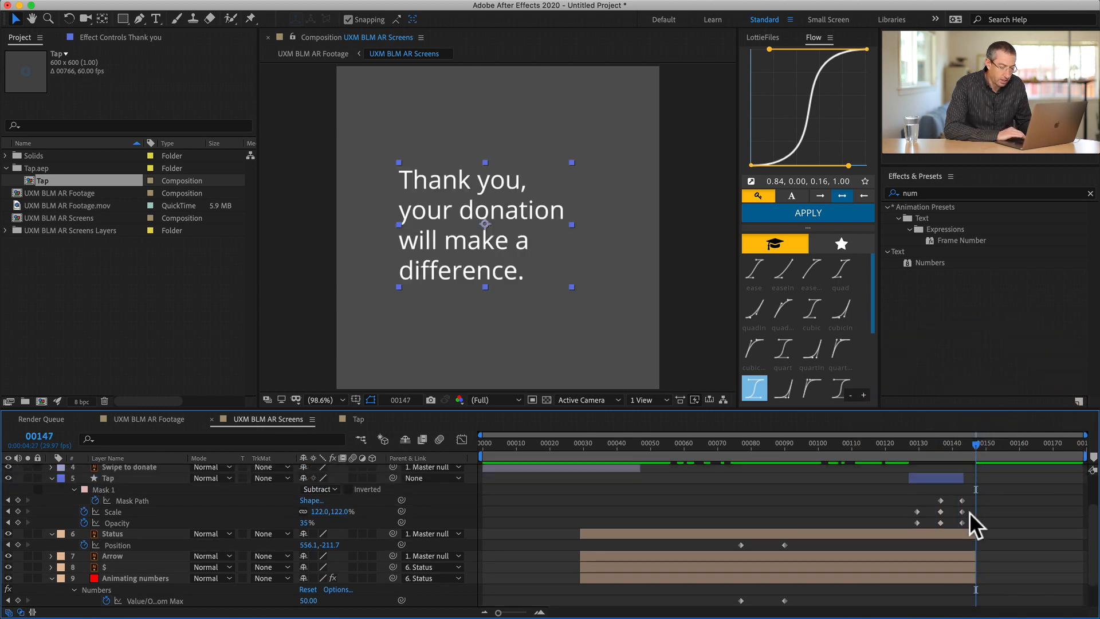
- At frame 127, move the Thank you text right until it is completely outside the composition's right edge
{"action": "left_click_drag", "start_coordinate": [974, 443], "coordinate": [909, 443]}
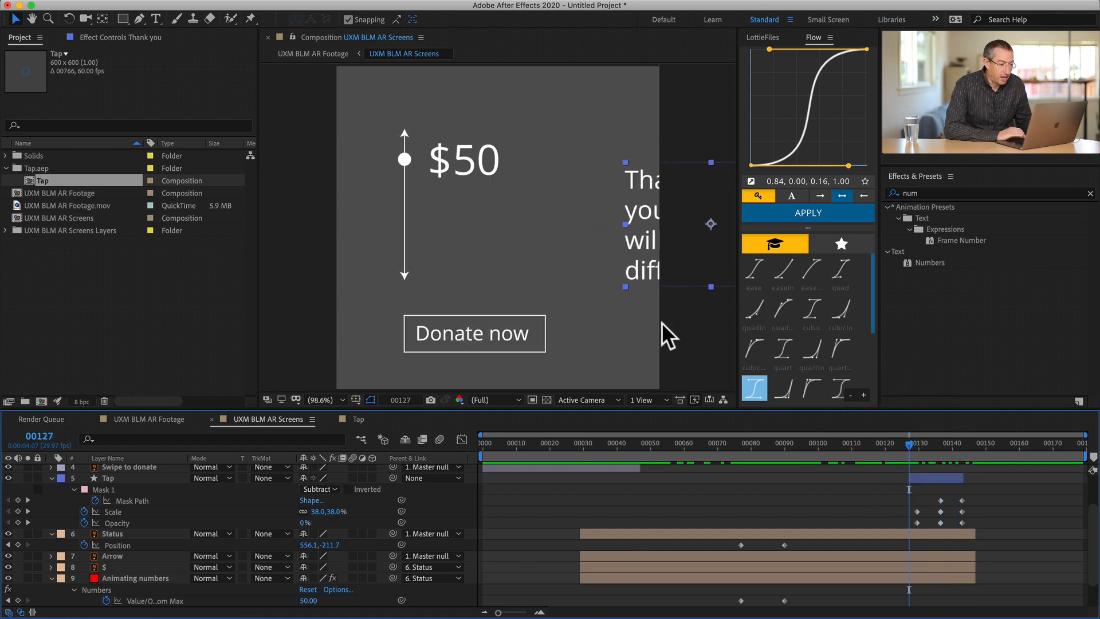
{"action": "key", "text": "shift+Right"}
{"action": "key", "text": "shift+Right"}
{"action": "key", "text": "shift+Right"}
{"action": "key", "text": "shift+Right"}
{"action": "key", "text": "shift+Right"}
{"action": "key", "text": "shift+Right"}
{"action": "key", "text": "shift+Right"}
{"action": "key", "text": "shift+Right"}
{"action": "key", "text": "shift+Right"}
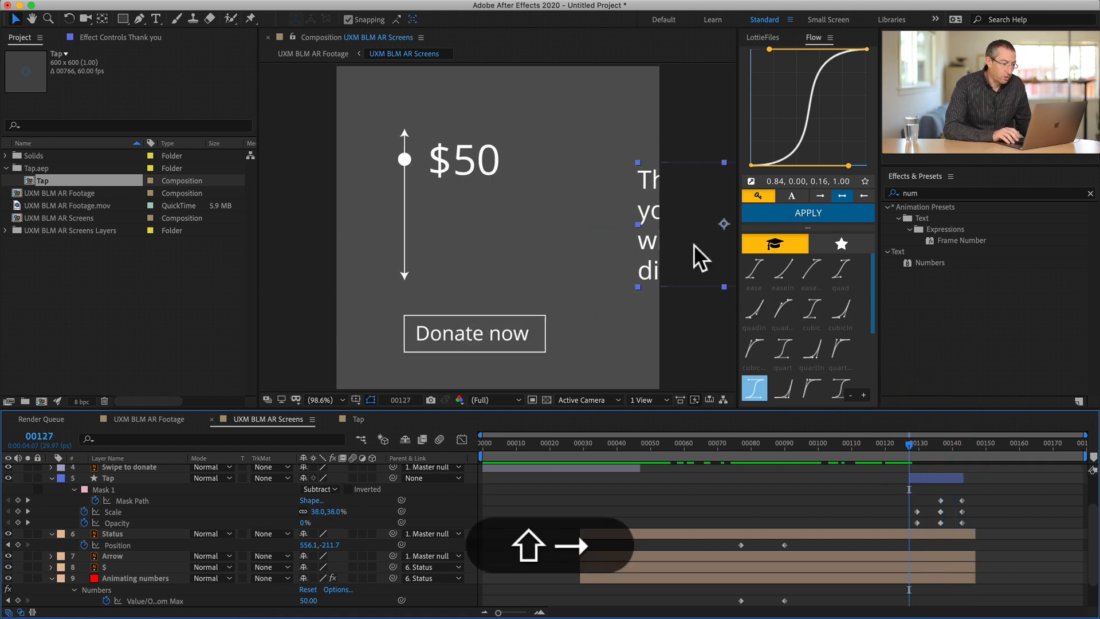
{"action": "key", "text": "shift+Right"}
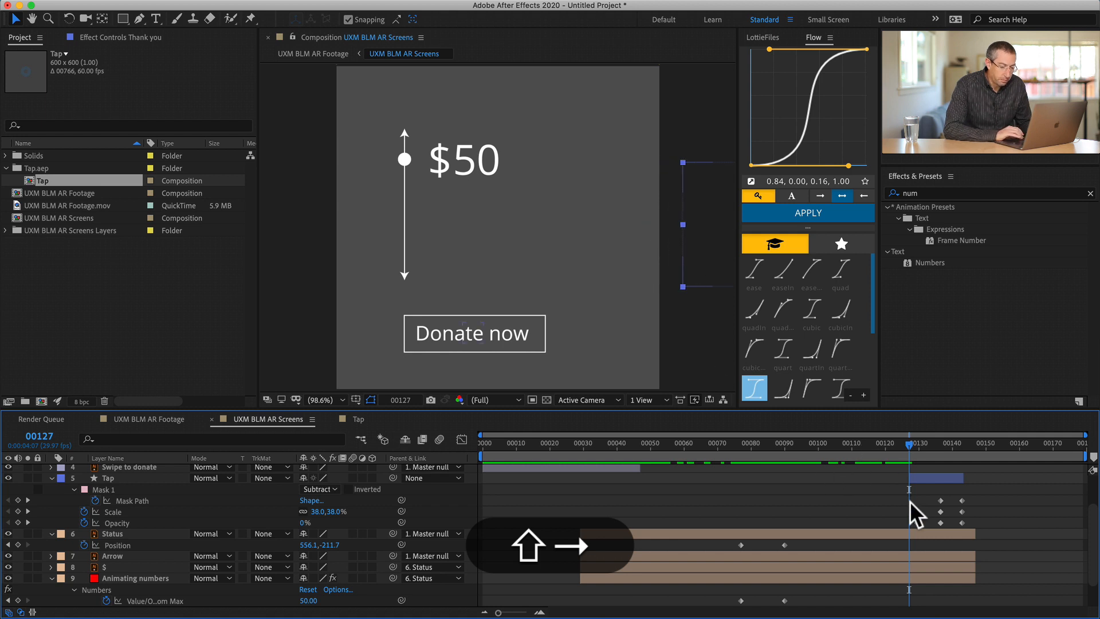
- Set the Master null's Position keyframe at frame 145 to X -1165.5, shifting the Thank you text further left
{"action": "scroll", "coordinate": [914, 509], "scroll_direction": "up", "scroll_amount": 2}
{"action": "left_click", "coordinate": [969, 444], "text": "shift"}
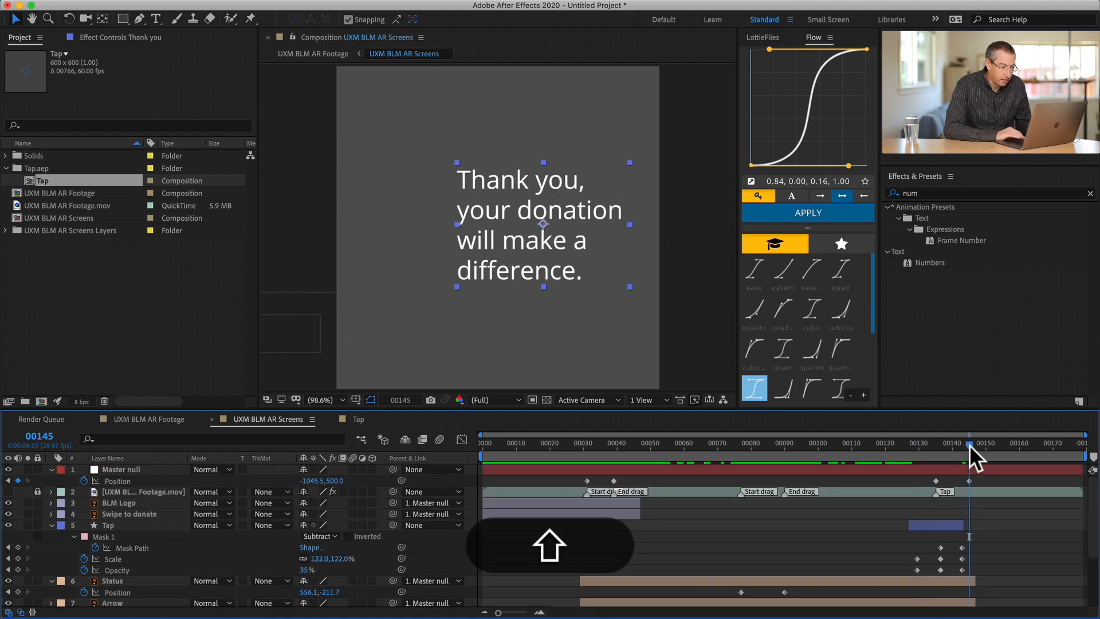
{"action": "left_click", "coordinate": [969, 480]}
{"action": "key", "text": "shift+Left"}
{"action": "key", "text": "shift+Left"}
{"action": "key", "text": "shift+Left"}
{"action": "key", "text": "shift+Left"}
{"action": "key", "text": "shift+Left"}
{"action": "key", "text": "shift+Left"}
{"action": "key", "text": "shift+Left"}
{"action": "key", "text": "shift+Left"}
{"action": "key", "text": "shift+Left"}
{"action": "key", "text": "shift+Left"}
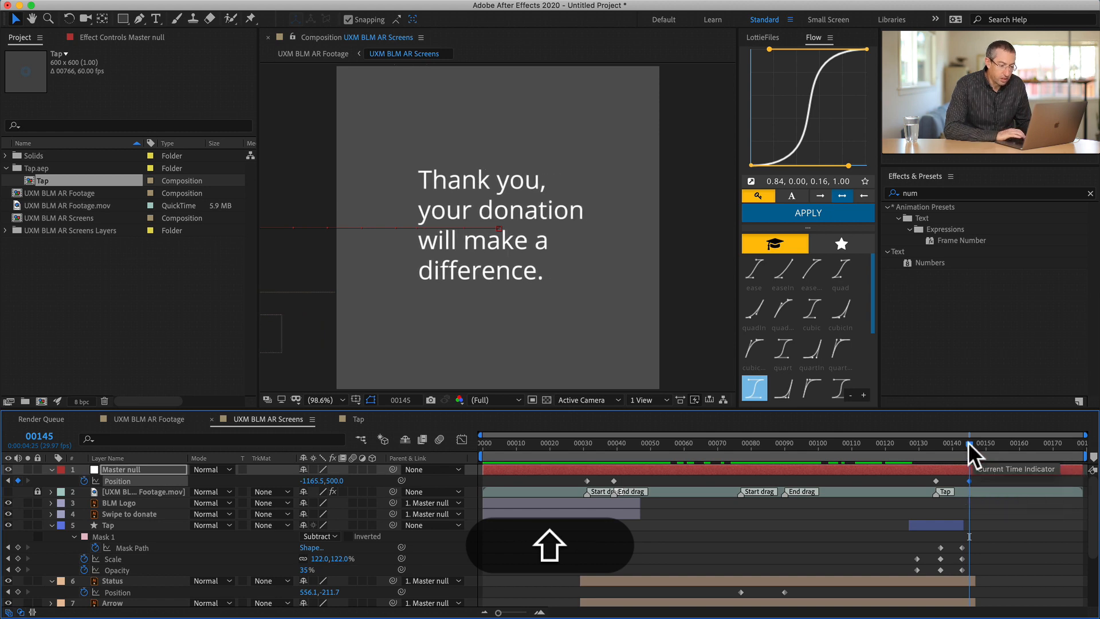
- Shift the Tap layer about 4 frames earlier so that it starts at about frame 123, and scrub through the transition
{"action": "left_click", "coordinate": [930, 443], "text": "shift"}
{"action": "left_click_drag", "start_coordinate": [930, 443], "coordinate": [956, 408]}
{"action": "left_click_drag", "start_coordinate": [937, 525], "coordinate": [922, 525]}
{"action": "left_click_drag", "start_coordinate": [915, 442], "coordinate": [978, 444]}
- Apply Easy Ease to all four Position keyframes of the Master null
{"action": "left_click_drag", "start_coordinate": [562, 478], "coordinate": [998, 480]}
{"action": "left_click", "coordinate": [1001, 481]}
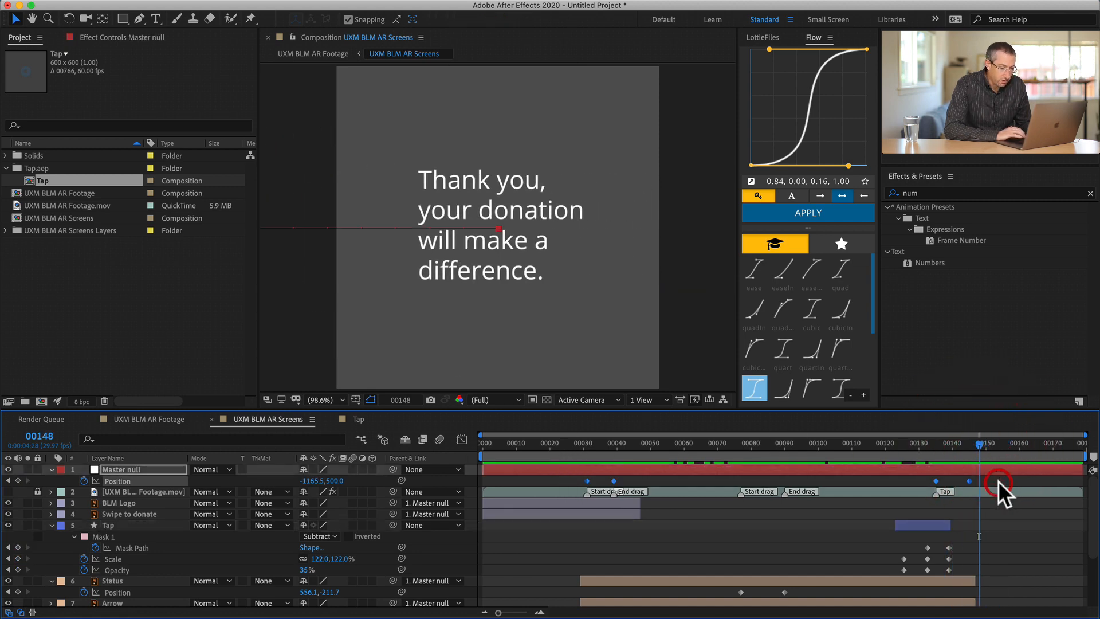
{"action": "left_click", "coordinate": [969, 481], "text": "ctrl"}
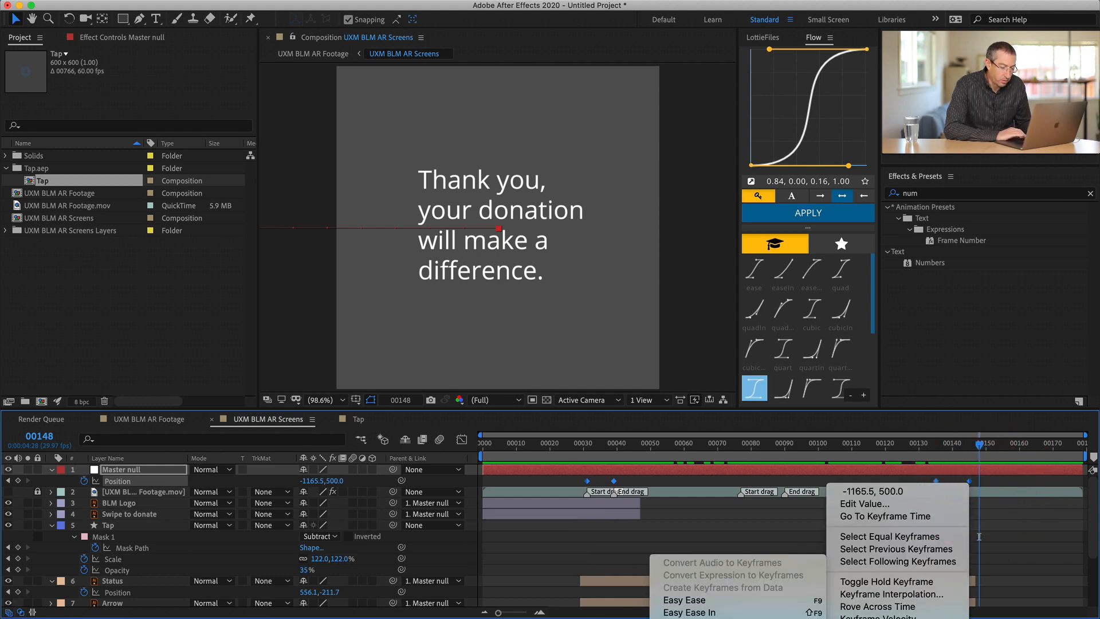
{"action": "left_click", "coordinate": [719, 600]}
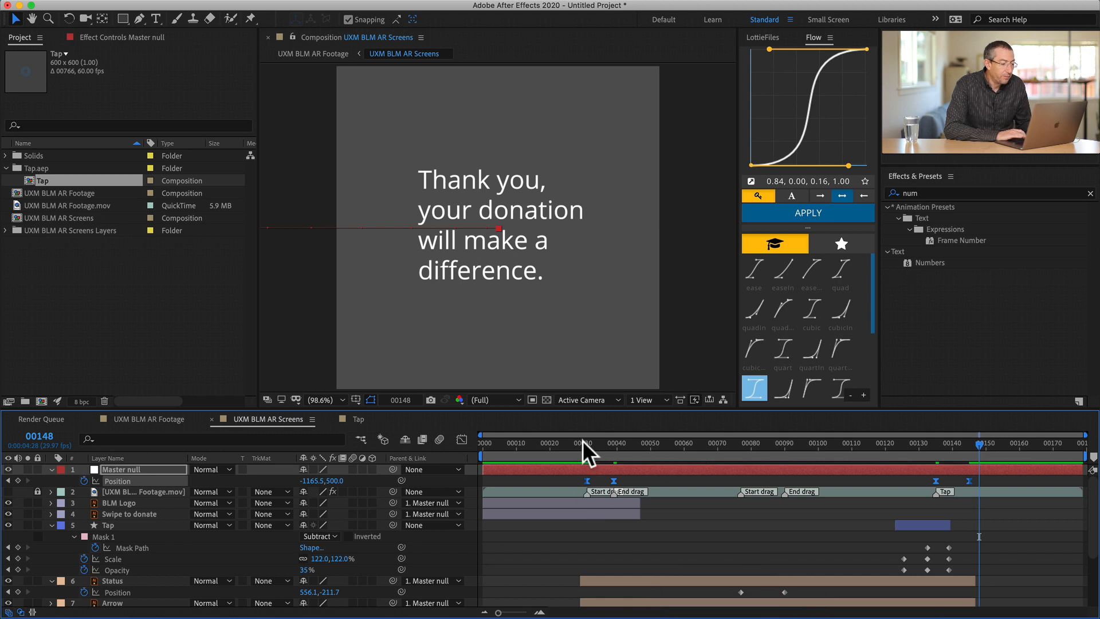
- Check the eased swipe at frame 35 and view it in the UXM BLM AR Footage composition
{"action": "mouse_move", "coordinate": [582, 440]}
{"action": "left_mouse_down"}
{"action": "mouse_move", "coordinate": [610, 438]}
{"action": "mouse_move", "coordinate": [601, 437]}
{"action": "left_mouse_up"}
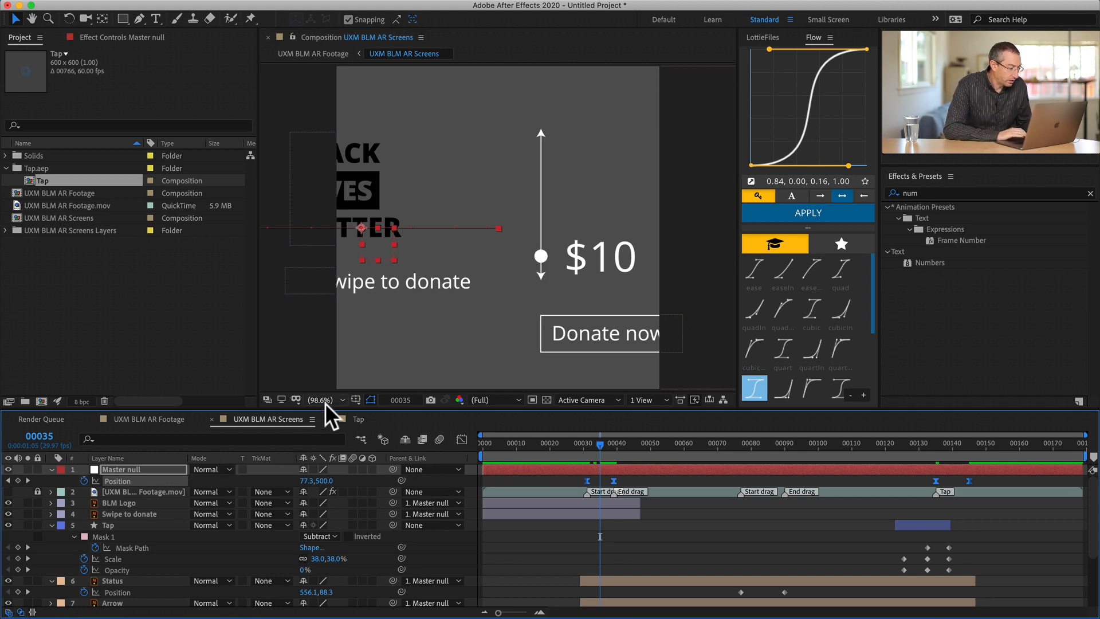
{"action": "left_click", "coordinate": [143, 418]}
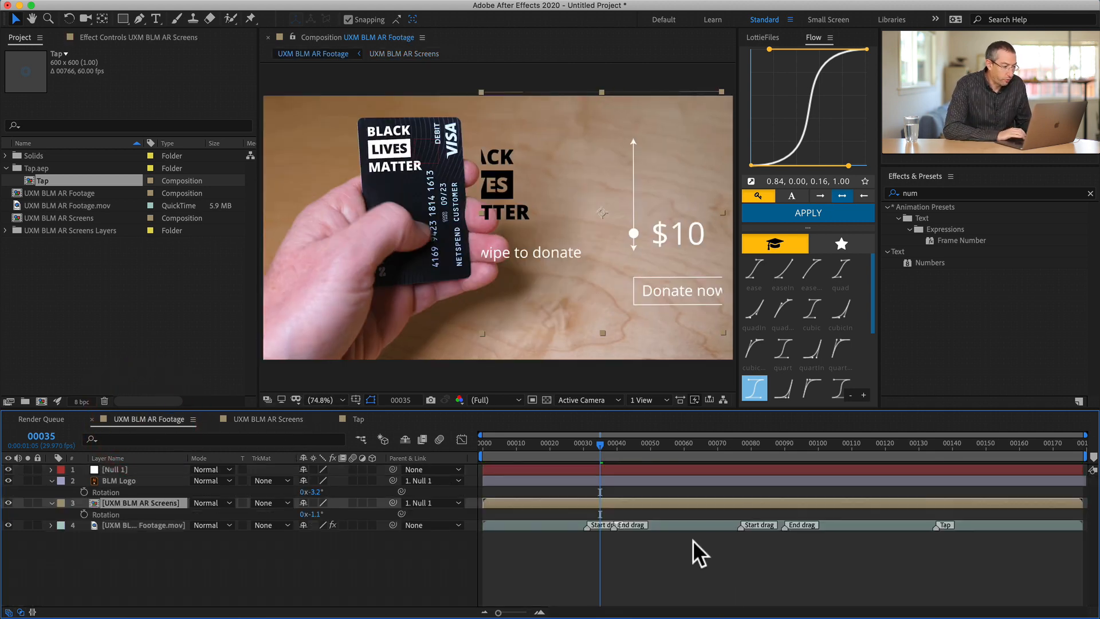
- Preview the UXM BLM AR Footage animation from frame 30, then check the tap timing at frame 136
{"action": "mouse_move", "coordinate": [587, 440]}
{"action": "left_mouse_down"}
{"action": "mouse_move", "coordinate": [563, 439]}
{"action": "mouse_move", "coordinate": [582, 432]}
{"action": "left_mouse_up"}
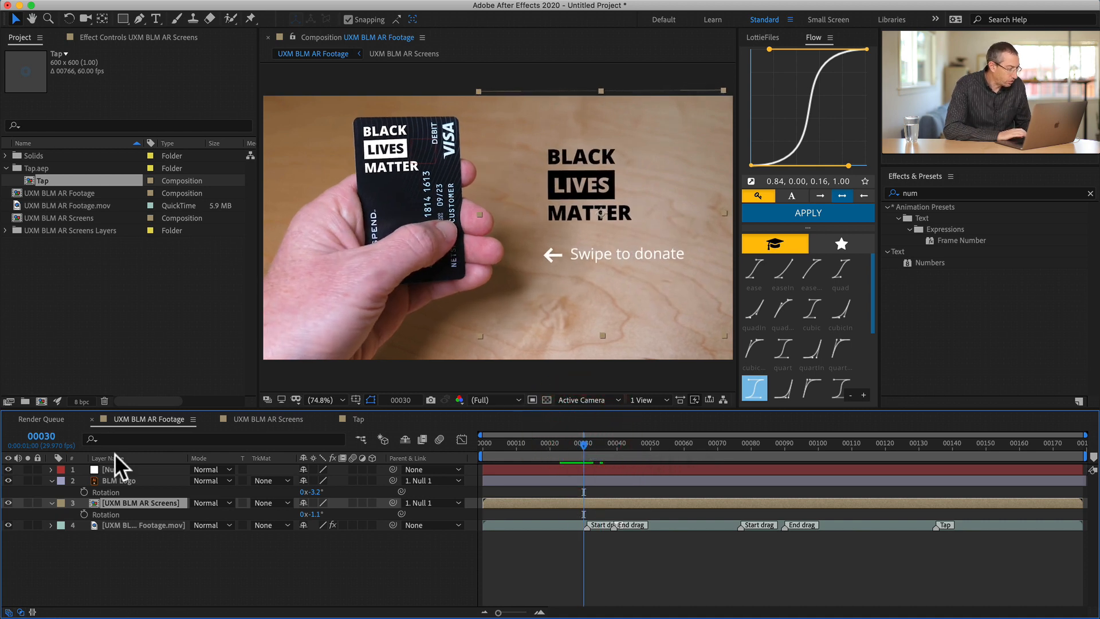
{"action": "key", "text": "space"}
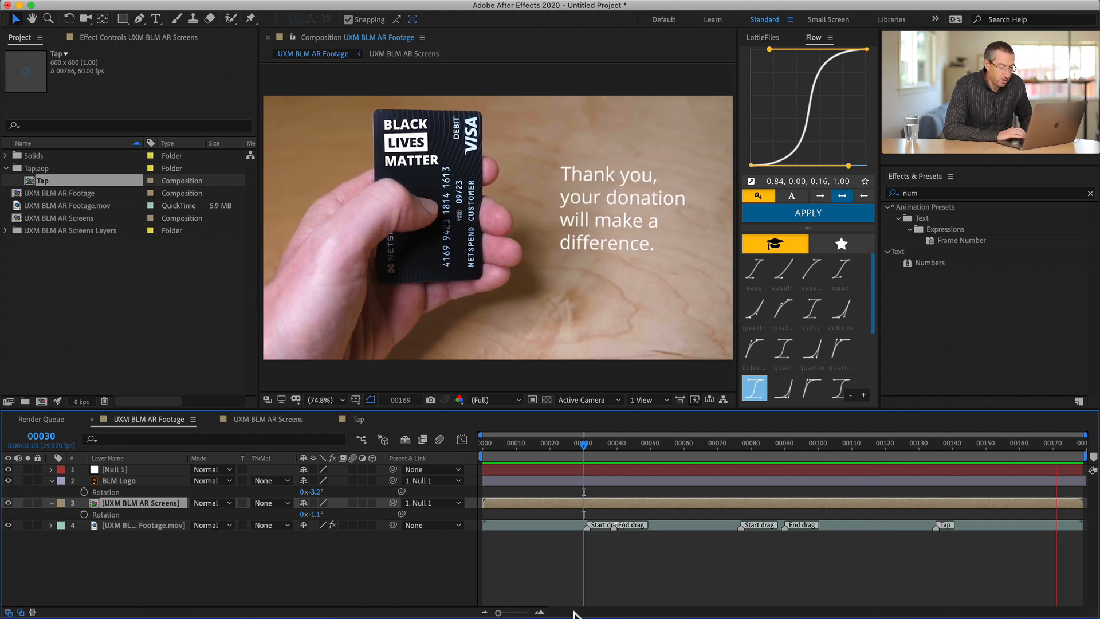
{"action": "key", "text": "space"}
{"action": "mouse_move", "coordinate": [945, 440]}
{"action": "left_mouse_down"}
{"action": "mouse_move", "coordinate": [917, 436]}
{"action": "mouse_move", "coordinate": [940, 433]}
{"action": "left_mouse_up"}
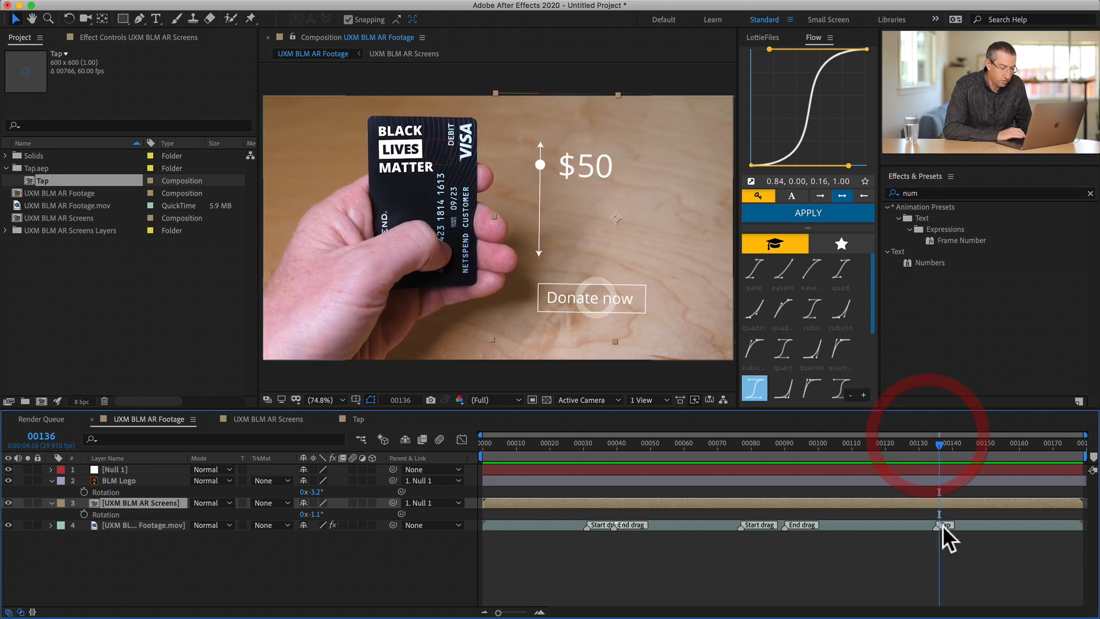
- In the UXM BLM AR Screens composition, shift the Tap layer about 9 frames later to start at about frame 132
{"action": "double_click", "coordinate": [974, 520]}
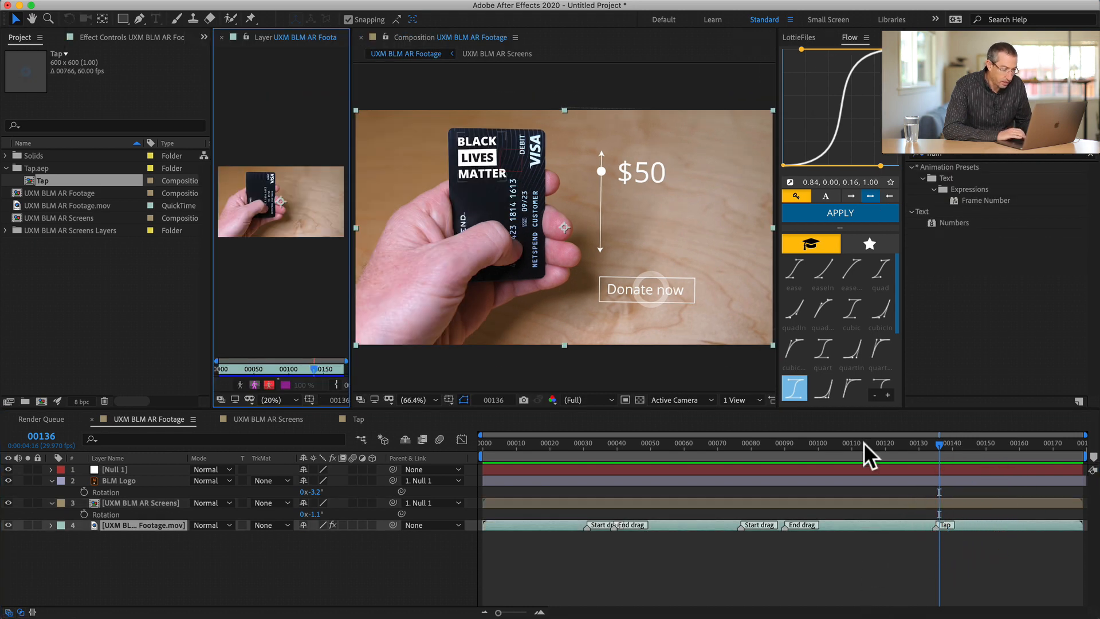
{"action": "left_click", "coordinate": [221, 38]}
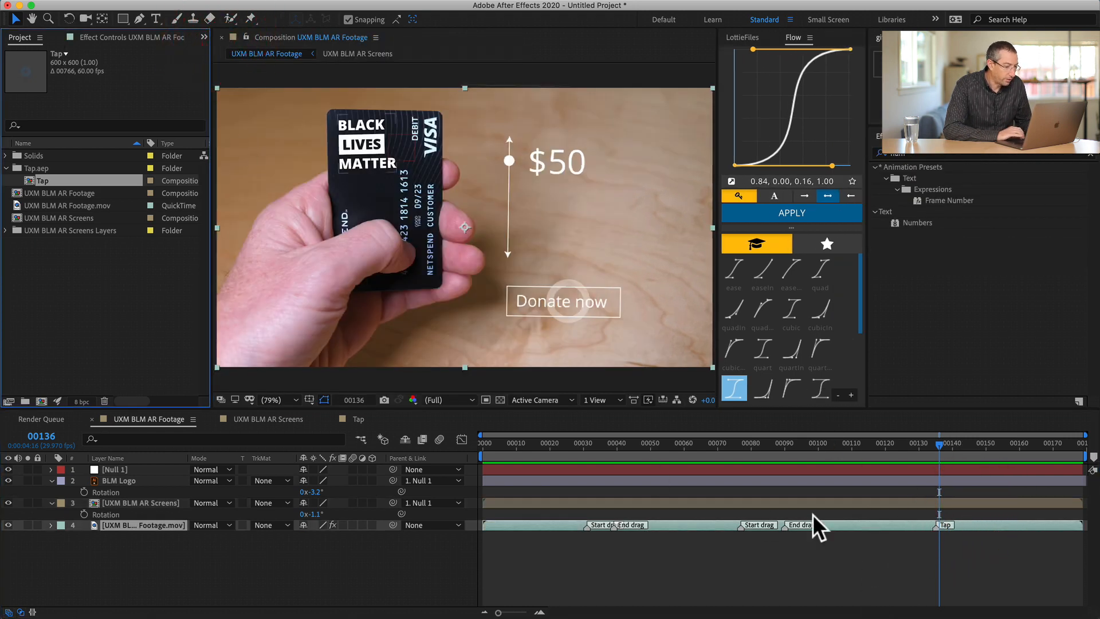
{"action": "double_click", "coordinate": [850, 501]}
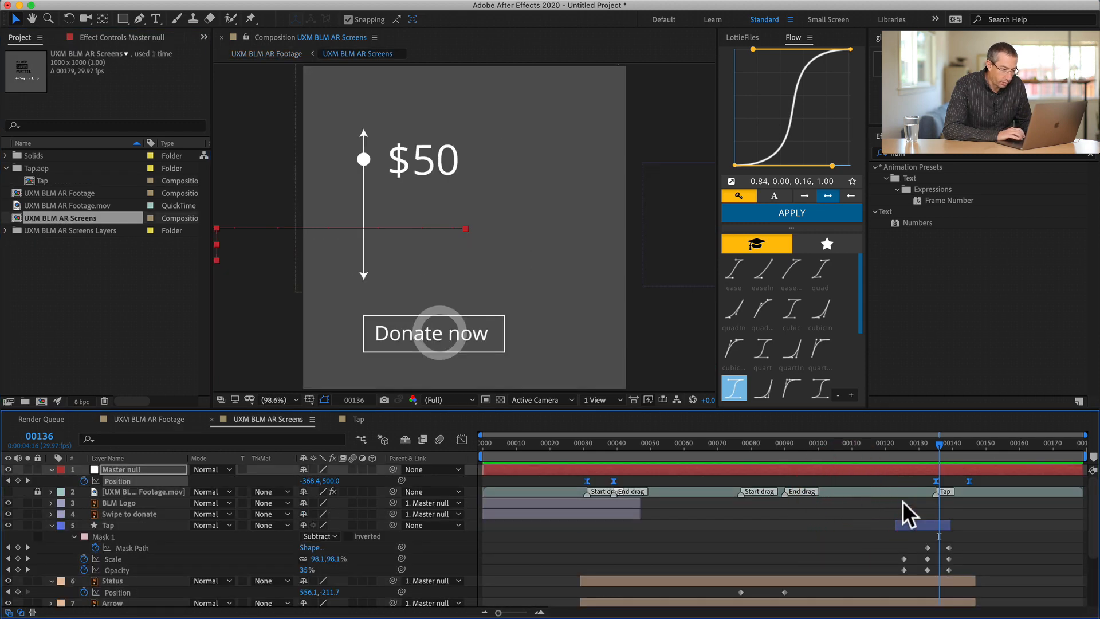
{"action": "left_click_drag", "start_coordinate": [925, 524], "coordinate": [954, 521]}
- Shift the Master null's last two Position keyframes about 7 frames later, collapse the Tap layer's properties, and scrub to frame 155
{"action": "left_click_drag", "start_coordinate": [925, 475], "coordinate": [990, 482]}
{"action": "left_click", "coordinate": [963, 521]}
{"action": "key", "text": "u"}
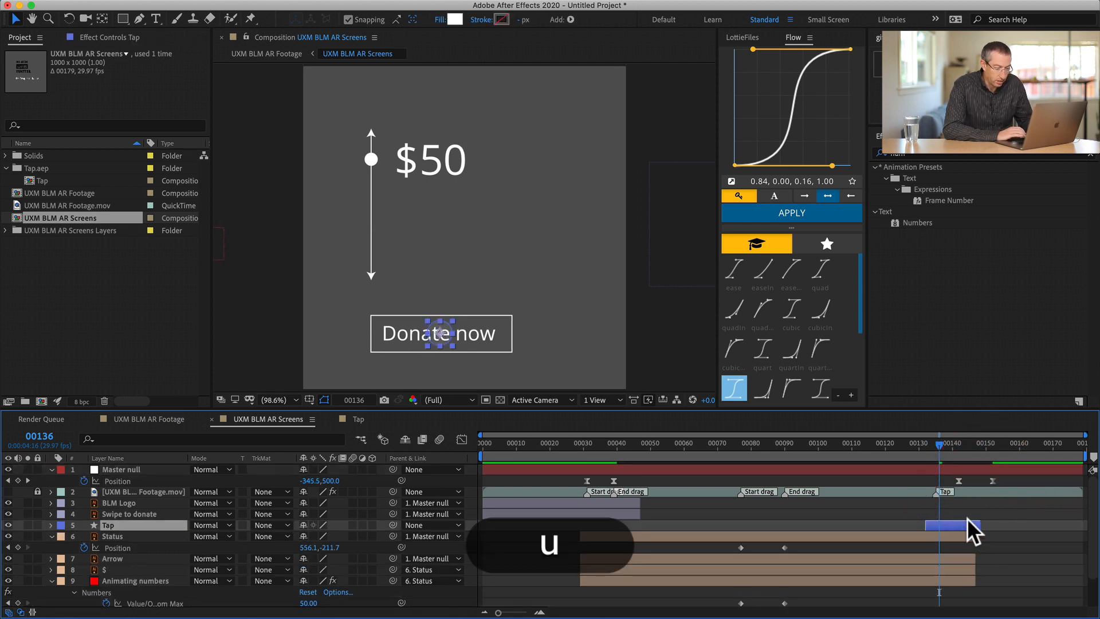
{"action": "left_click_drag", "start_coordinate": [938, 445], "coordinate": [1003, 444]}
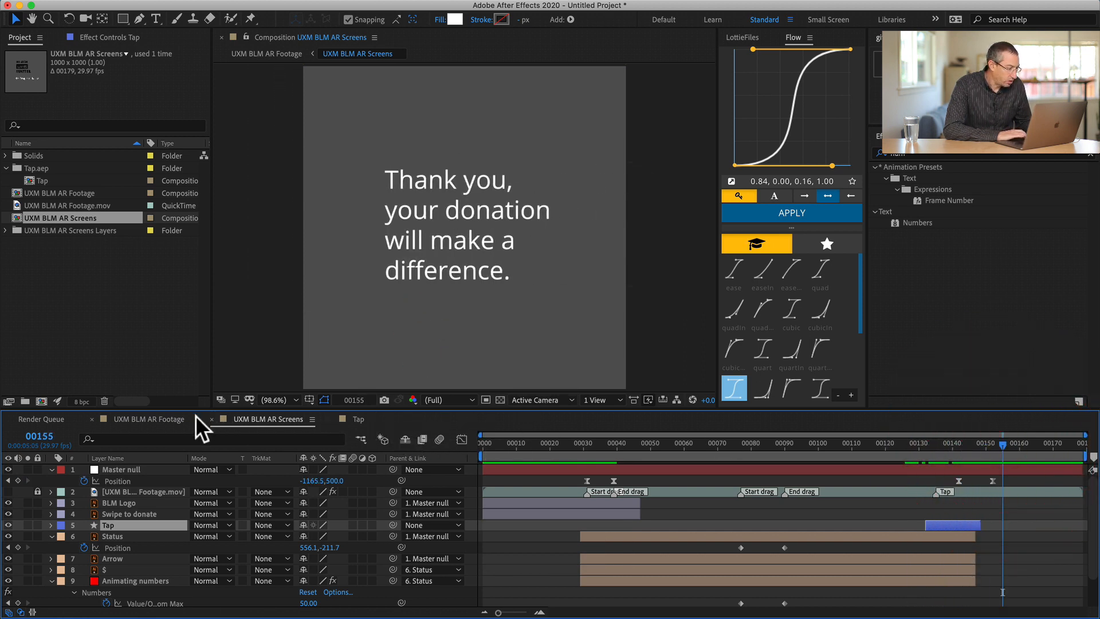
- Preview the retimed tap and thank-you transition in the UXM BLM AR Footage composition
{"action": "left_click", "coordinate": [180, 417]}
{"action": "left_click_drag", "start_coordinate": [972, 443], "coordinate": [863, 452]}
{"action": "key", "text": "space"}
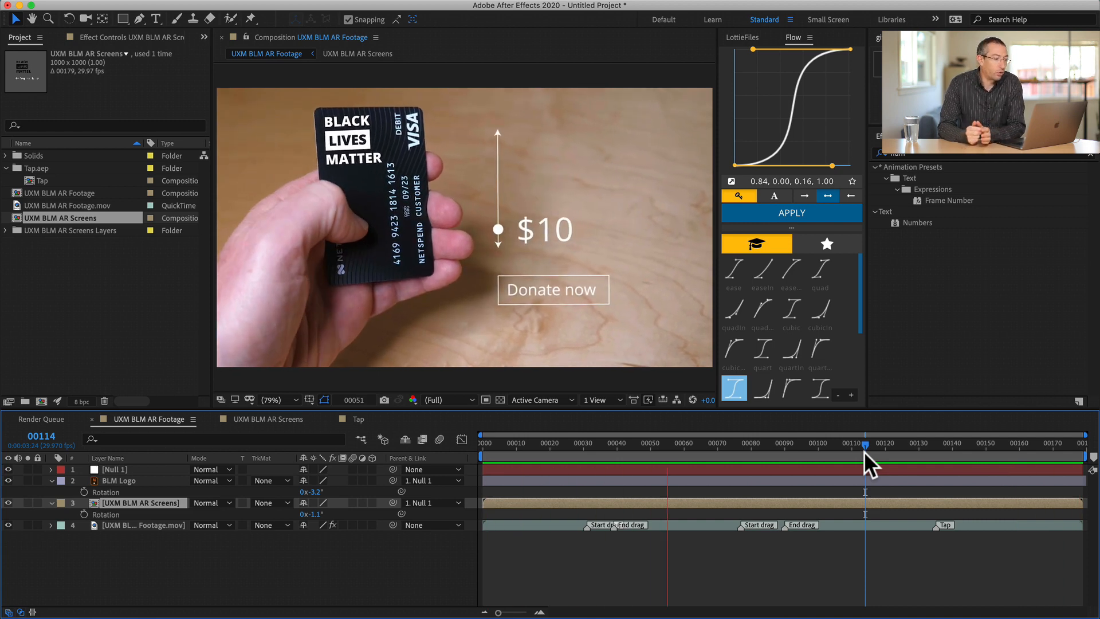
{"action": "key", "text": "space"}
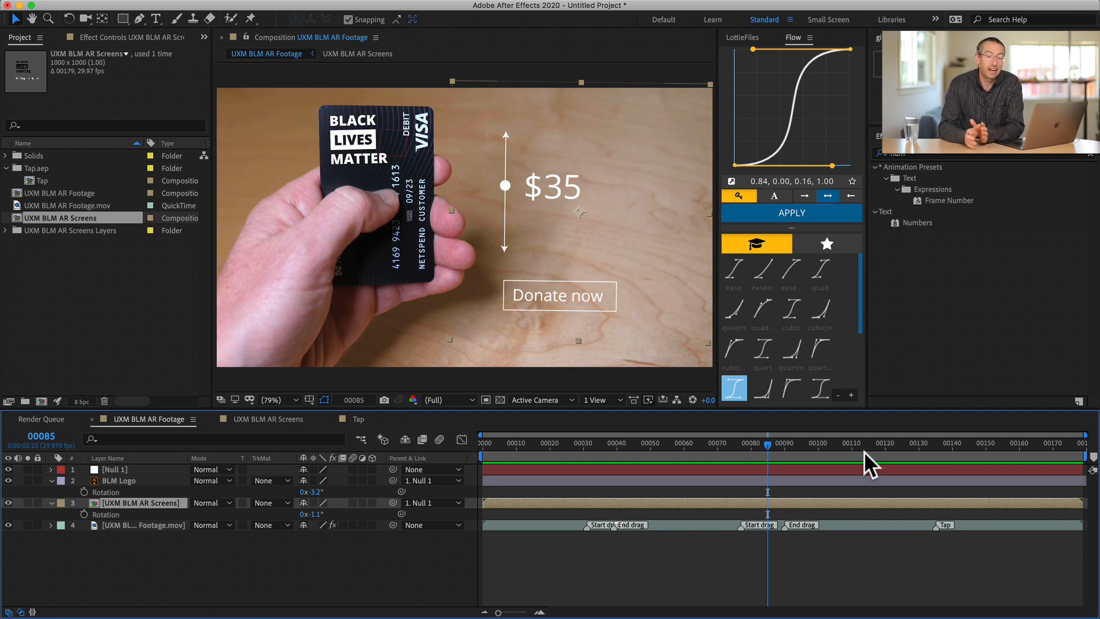
- Switch to the AR Reference.mov video player, play the reference clip, and scrub back to 00:15 for comparison
{"action": "key", "text": "super+Tab"}
{"action": "key", "text": "super+Tab"}
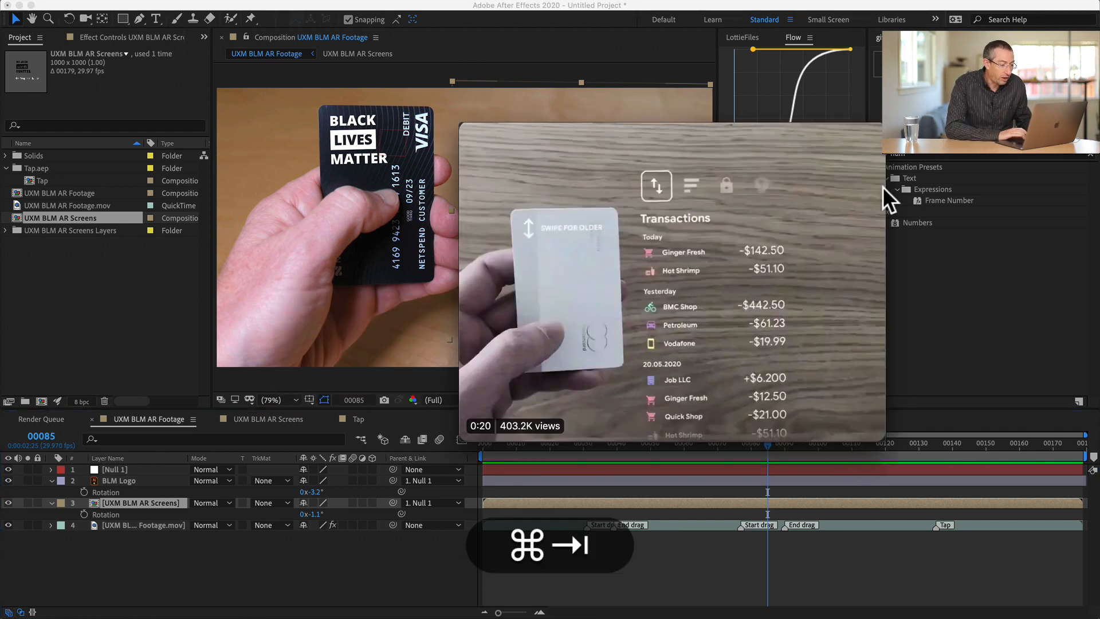
{"action": "key", "text": "super+space"}
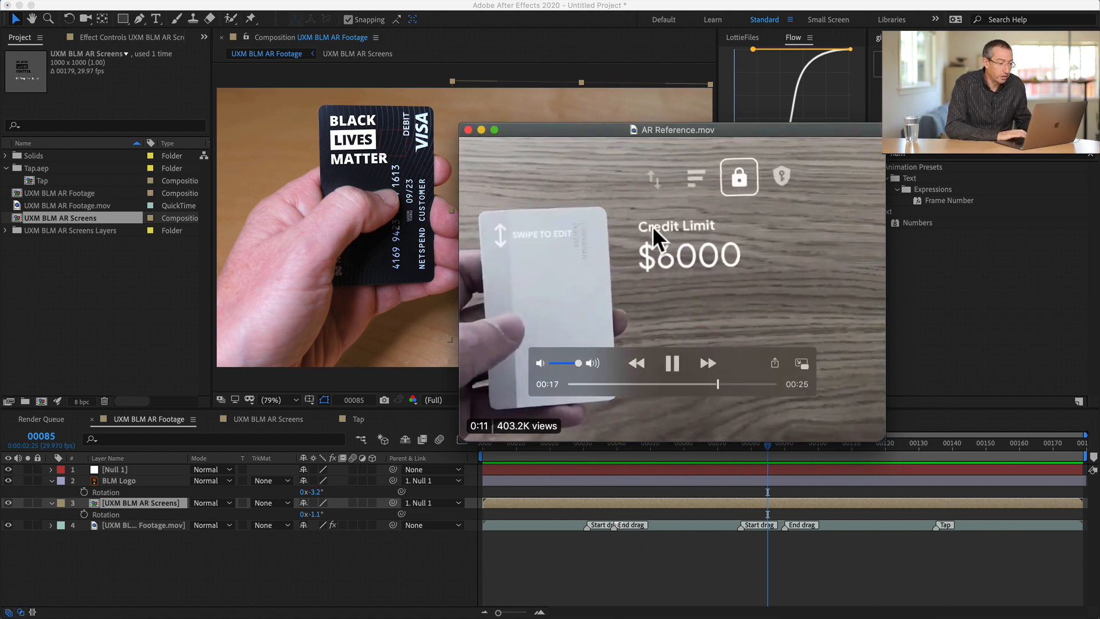
{"action": "key", "text": "space"}
{"action": "left_click_drag", "start_coordinate": [719, 383], "coordinate": [690, 378]}
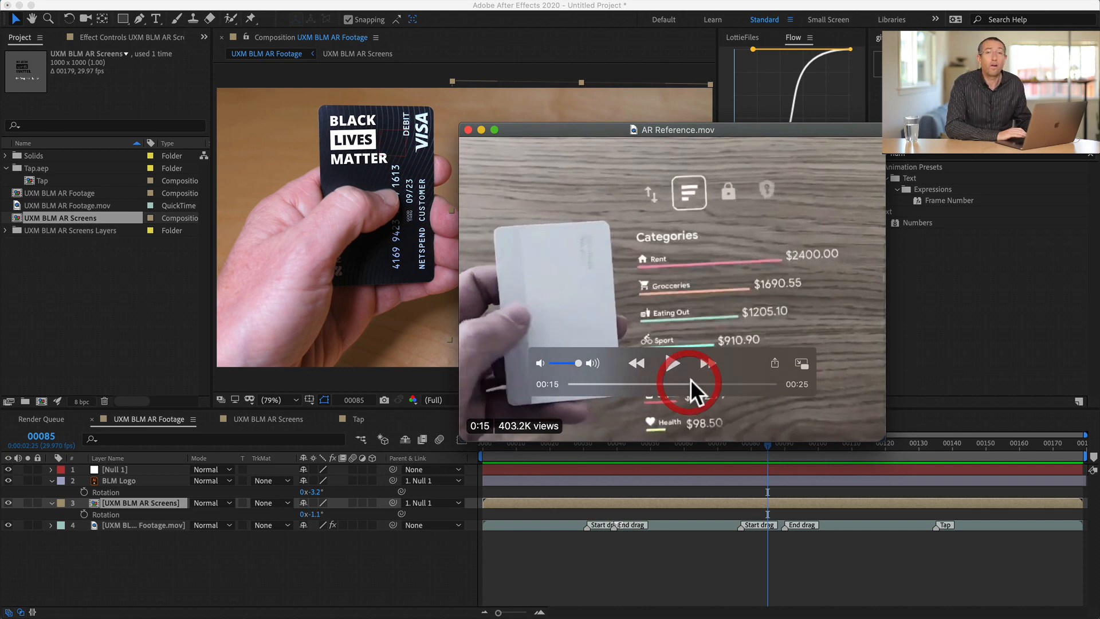